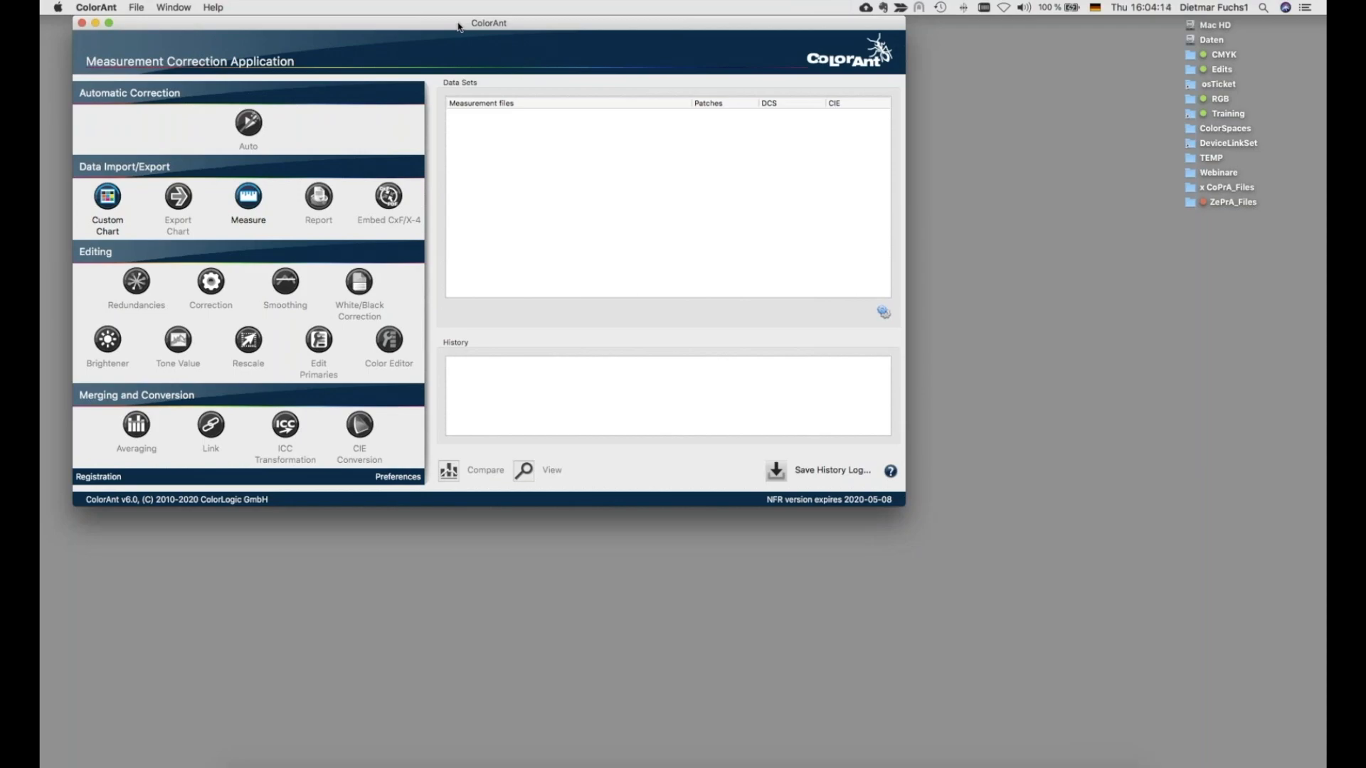
Step: Start a new custom chart with the 7 Color color space and the Profiling mode
click(107, 198)
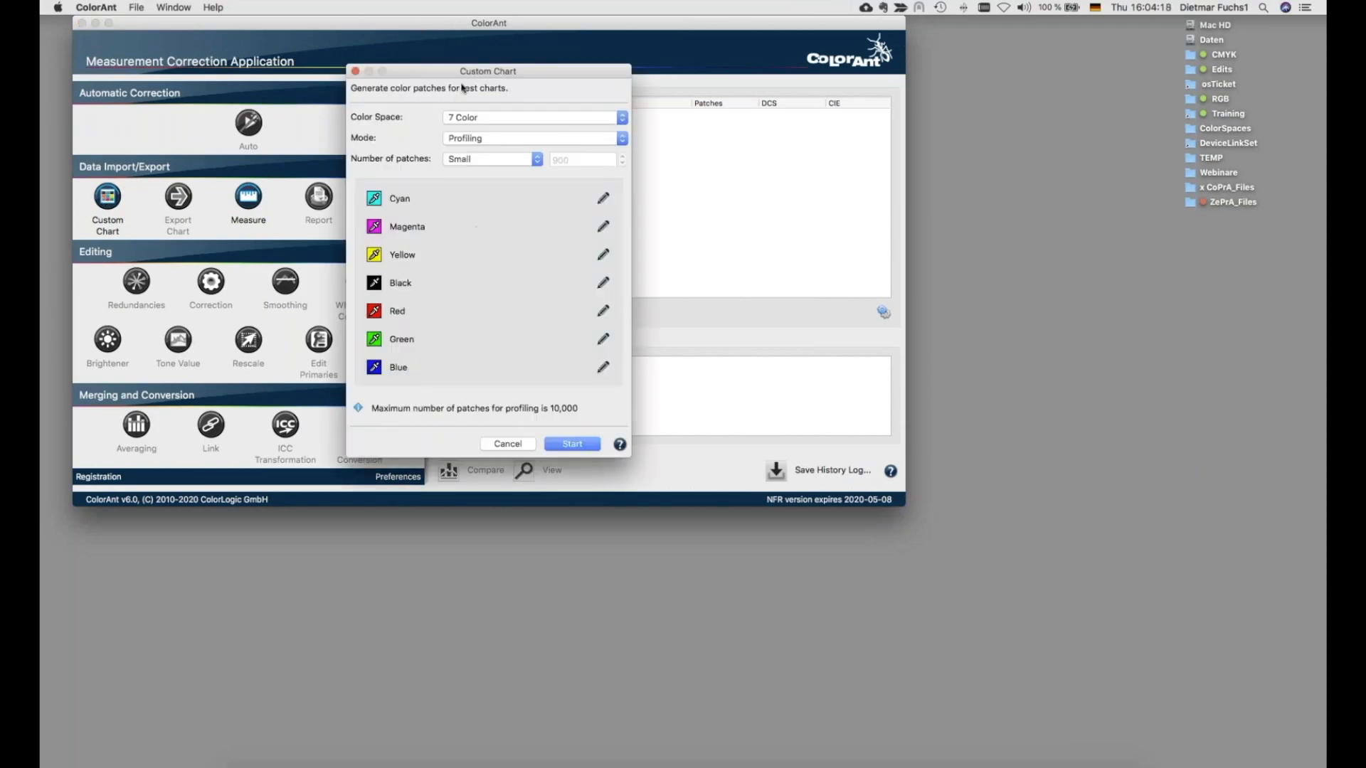
drag(470, 73, 576, 133)
click(605, 176)
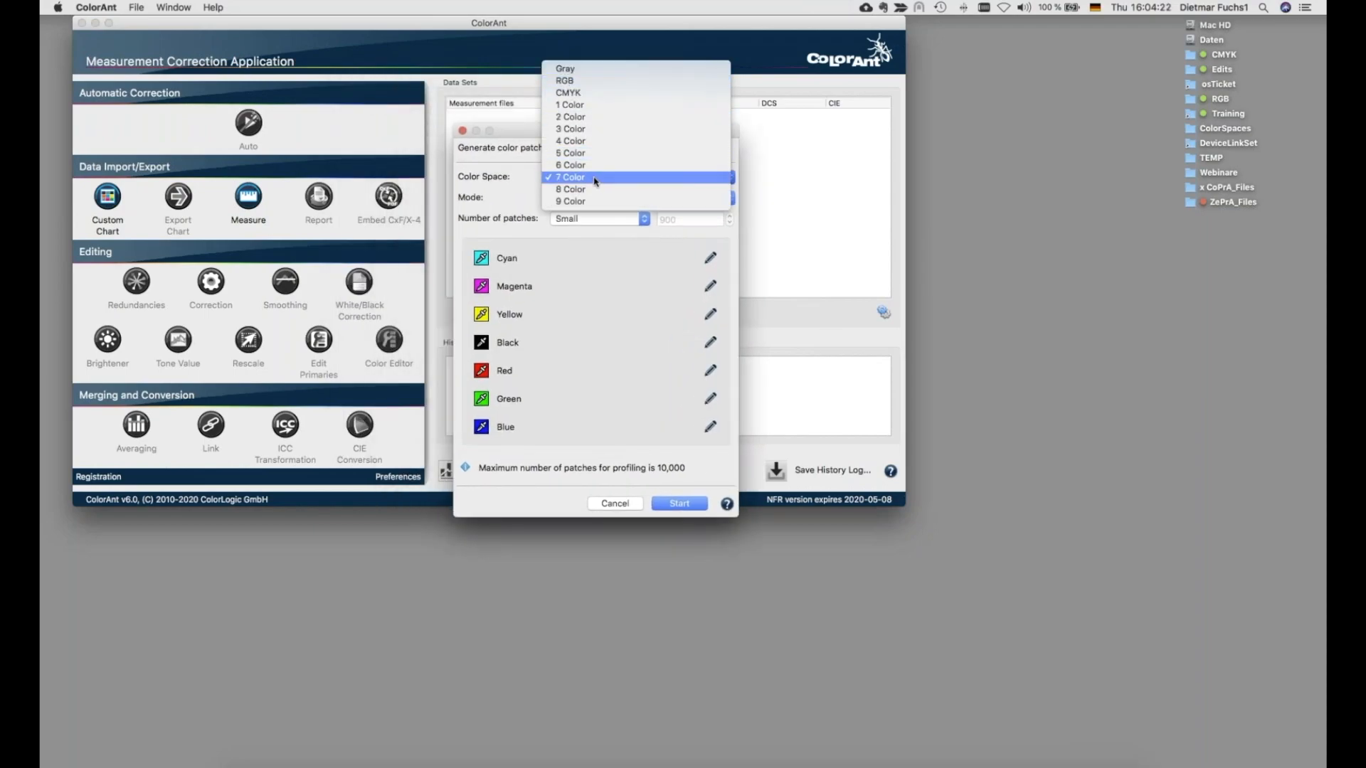
click(595, 179)
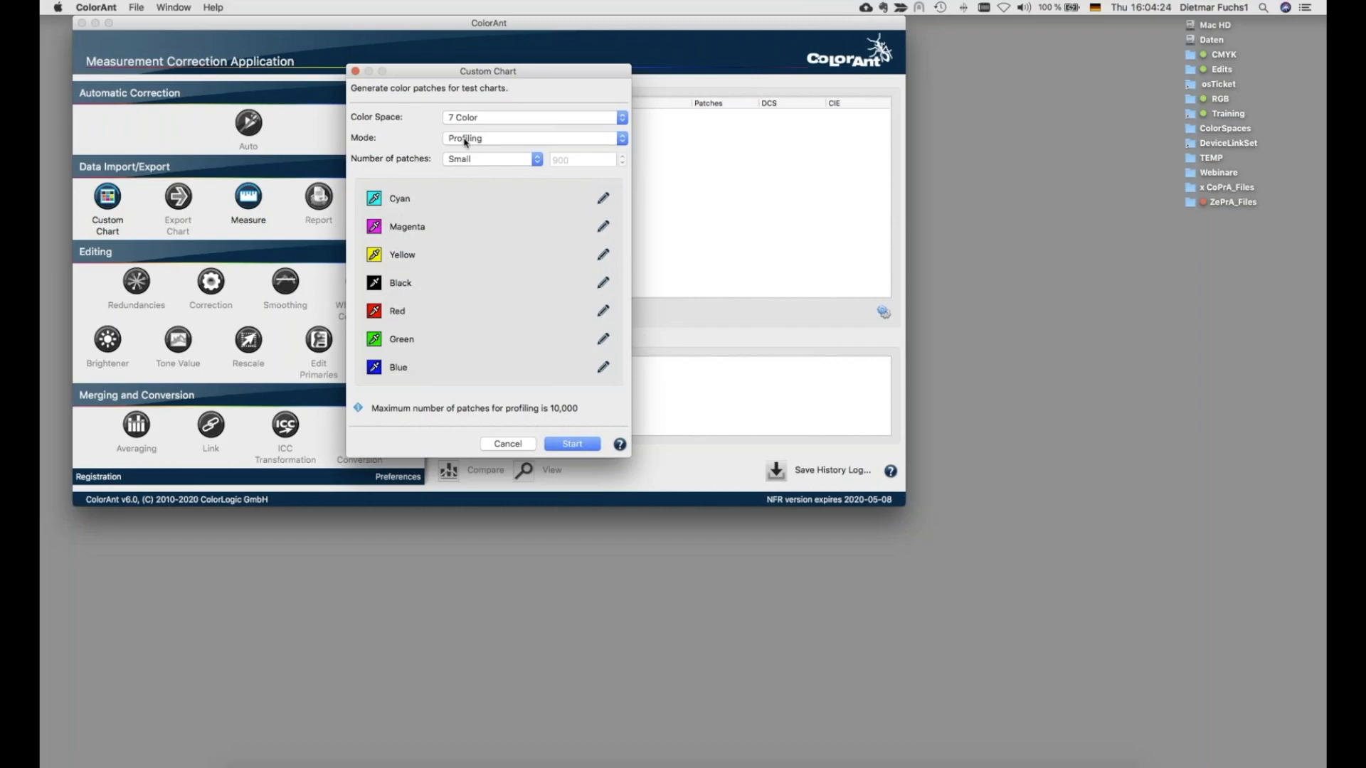
click(488, 140)
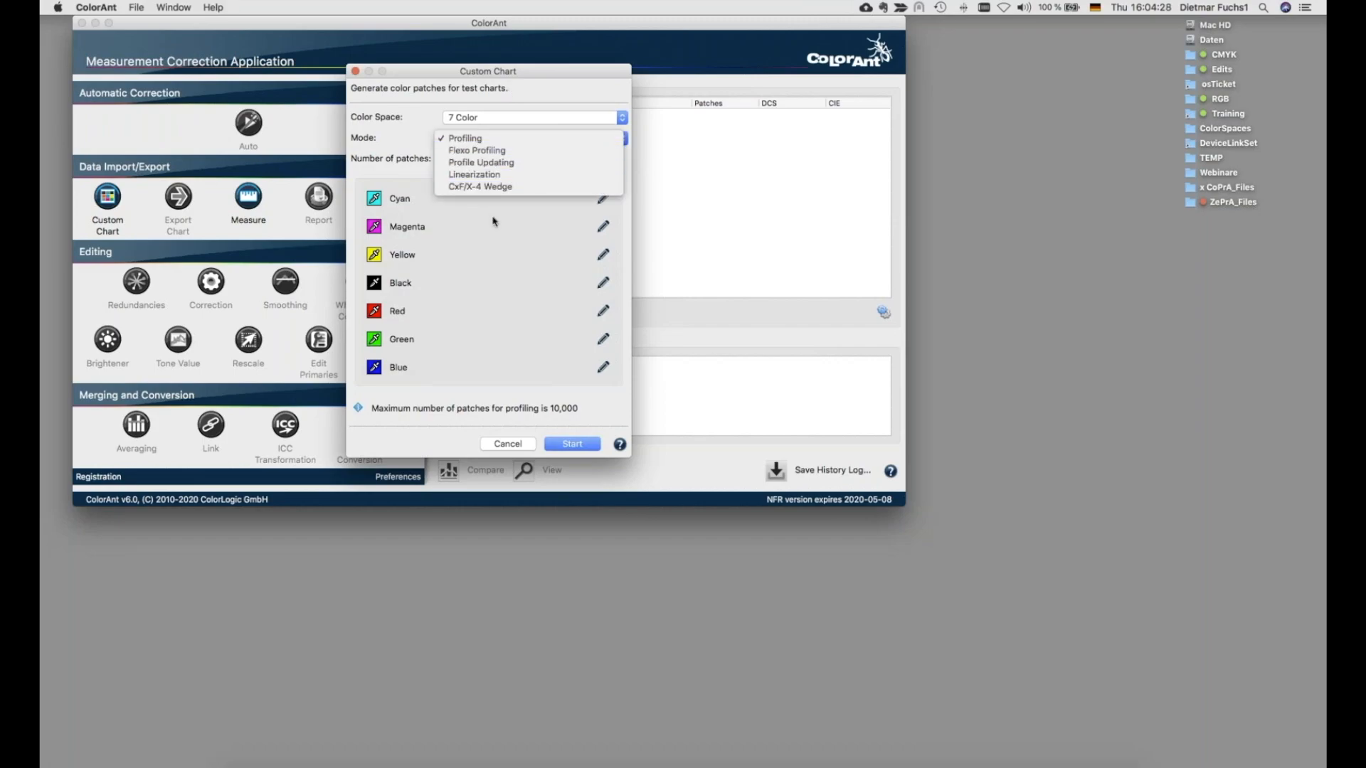
click(484, 266)
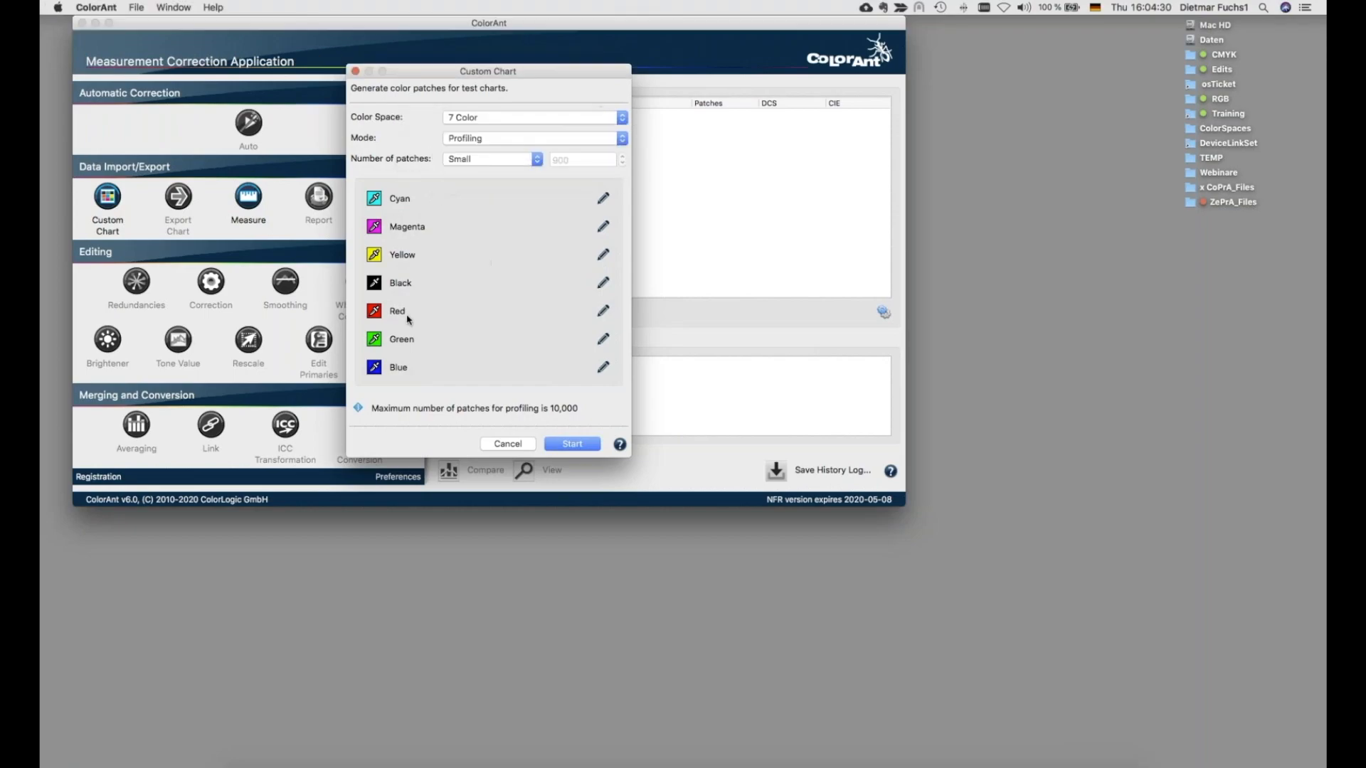
Step: Change the chart's Red channel to Orange and its Blue channel to Violet
click(375, 313)
mouse_move(377, 316)
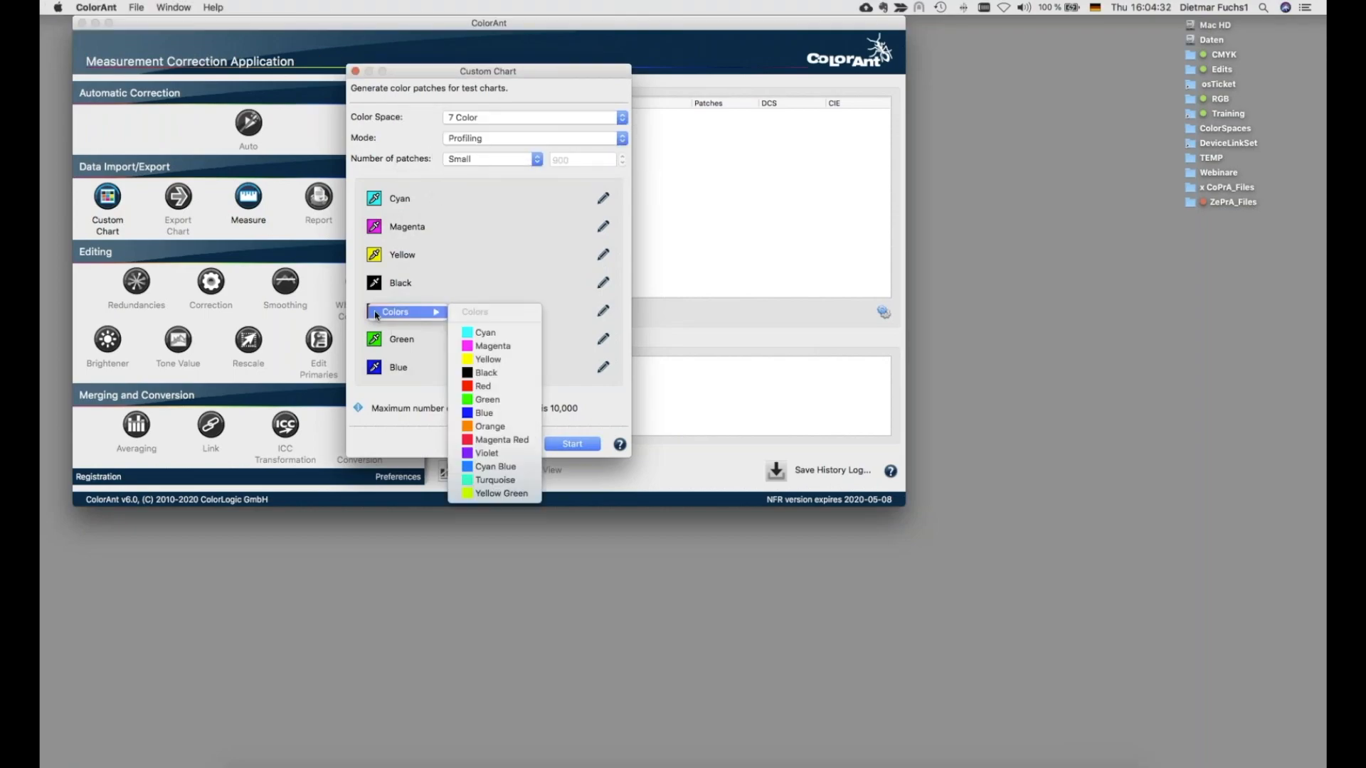
click(491, 426)
click(375, 368)
mouse_move(377, 370)
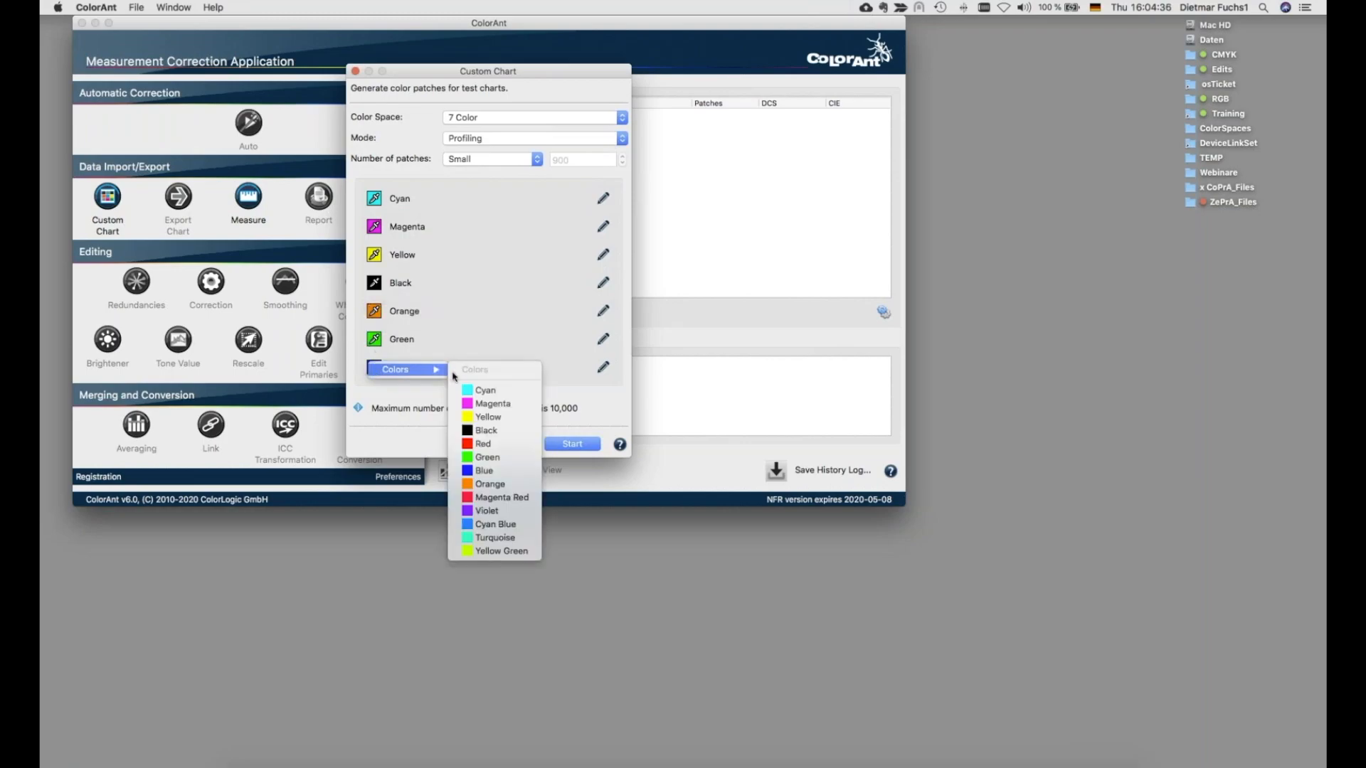
click(488, 511)
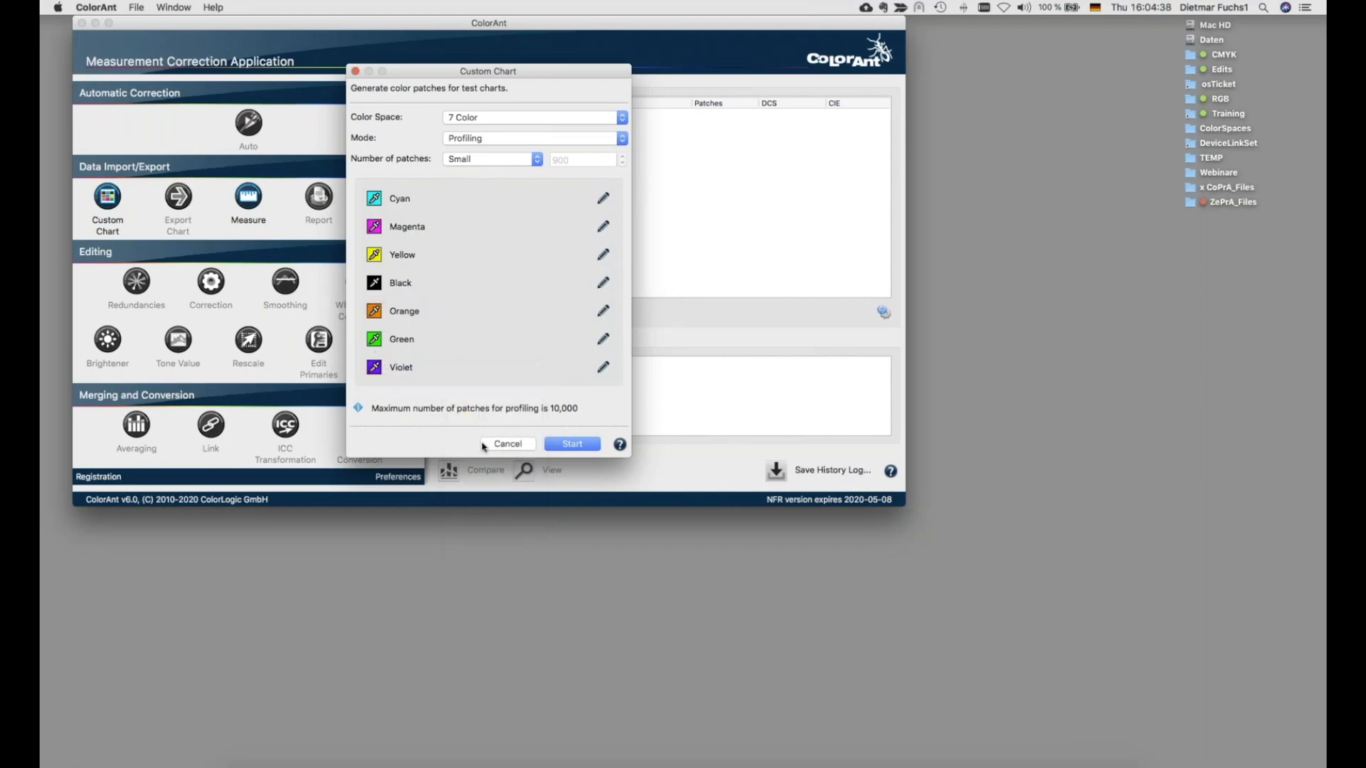
Step: Set the number of patches to Large and generate the custom chart
click(488, 163)
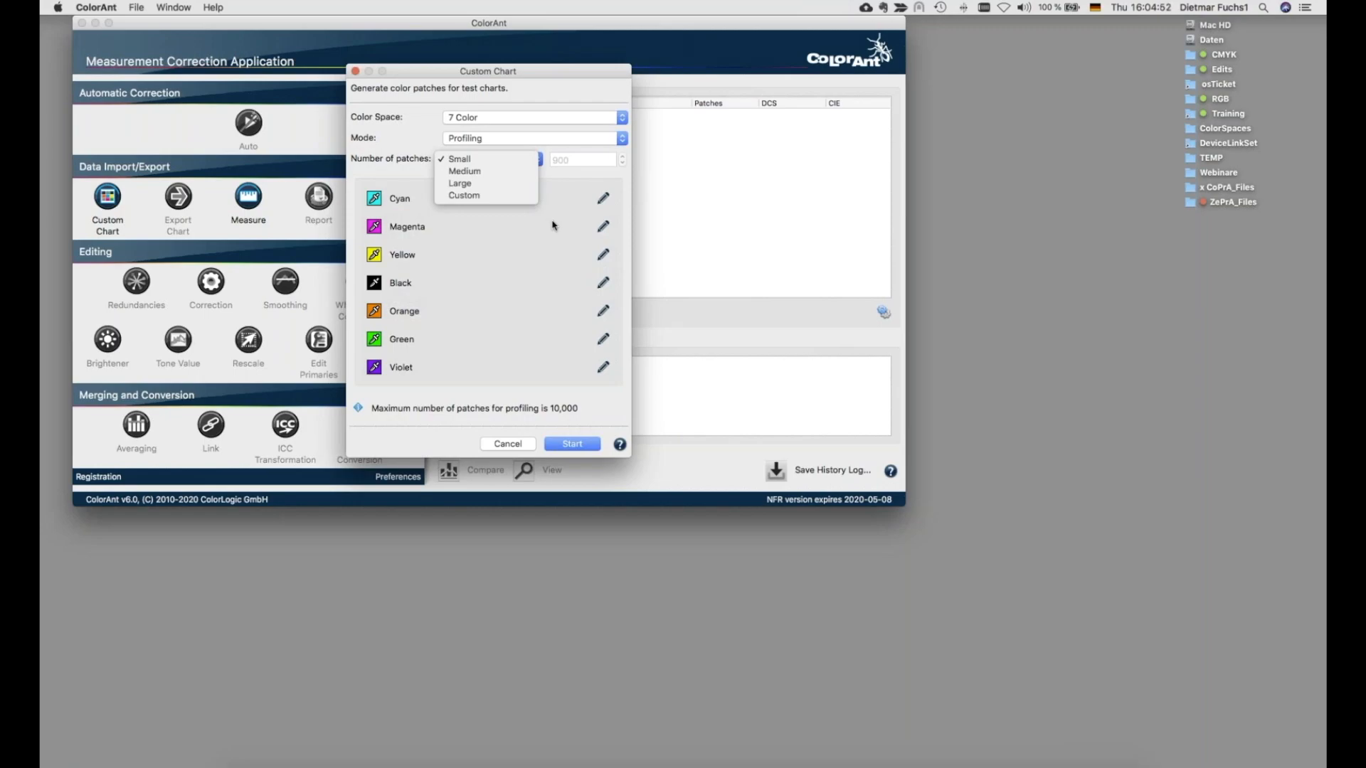
click(481, 183)
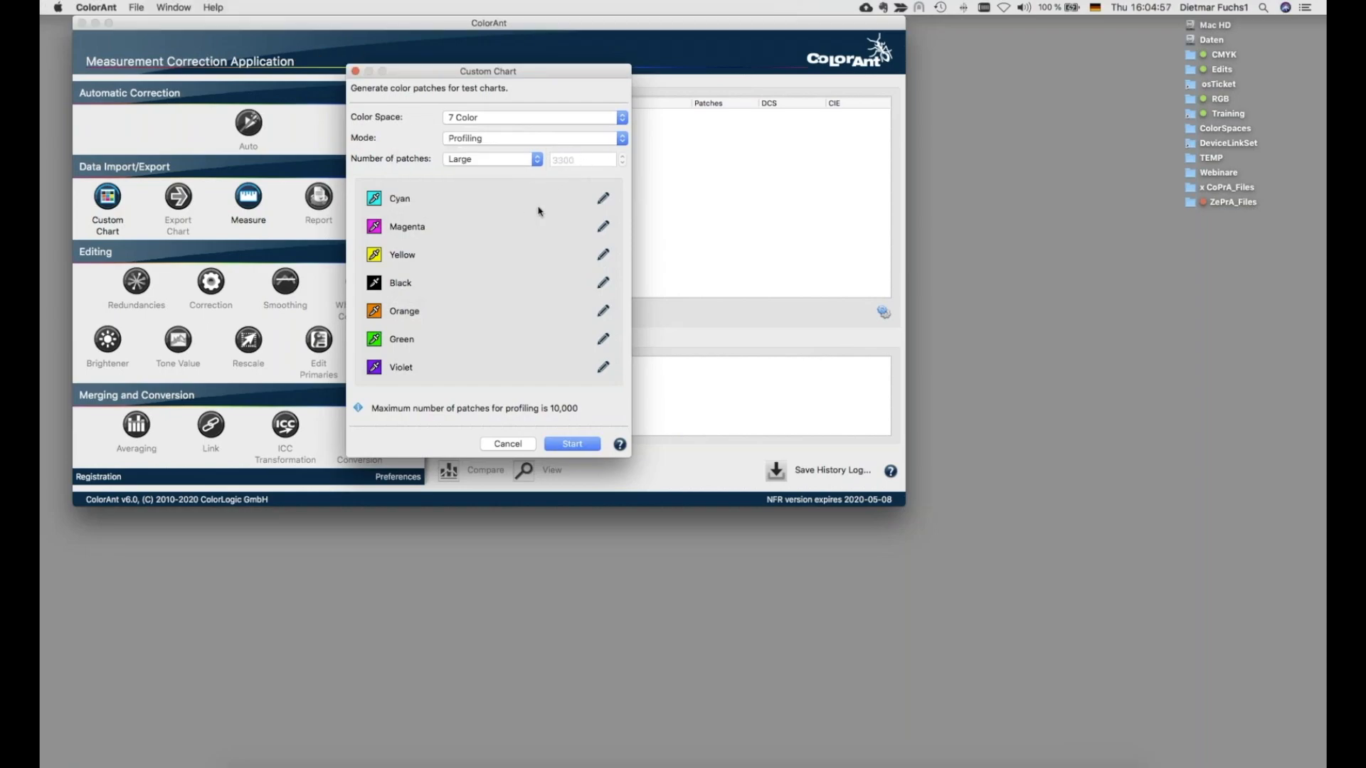
click(493, 162)
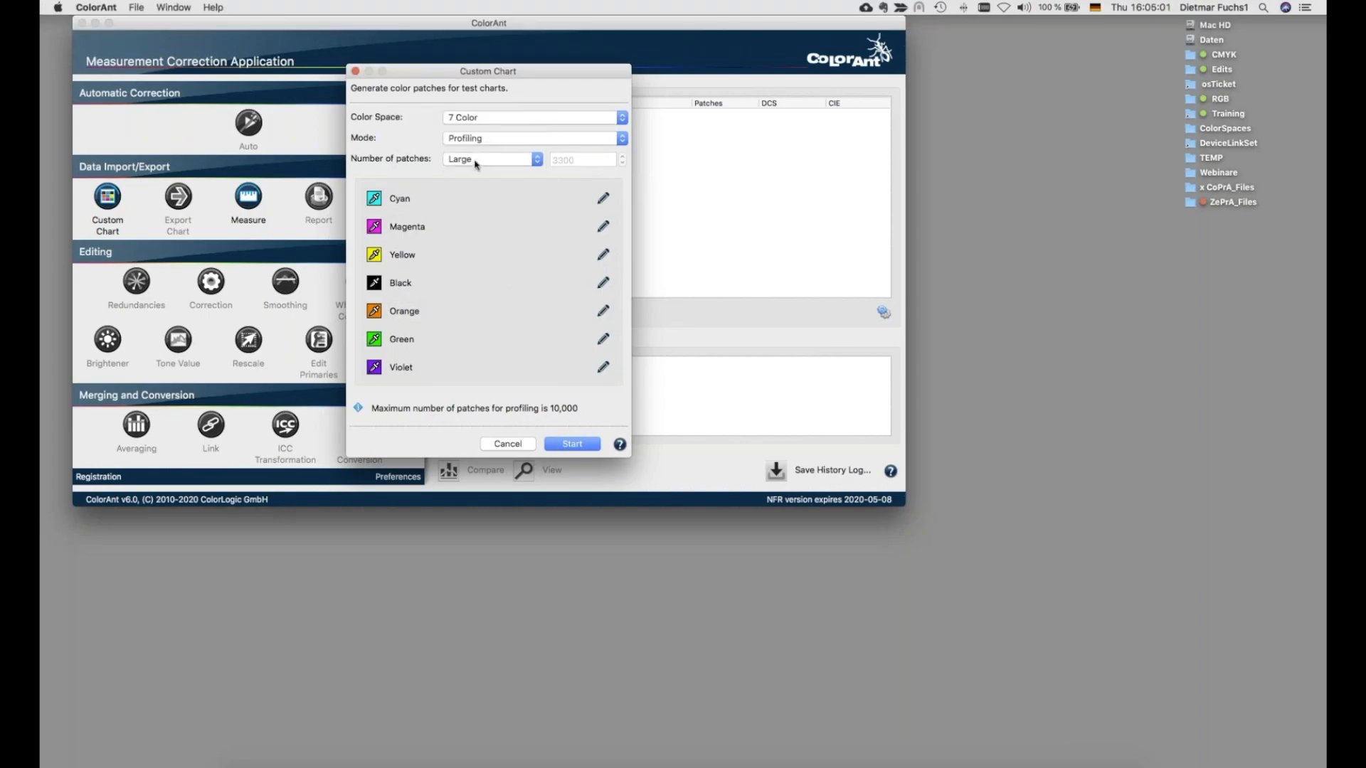
click(477, 163)
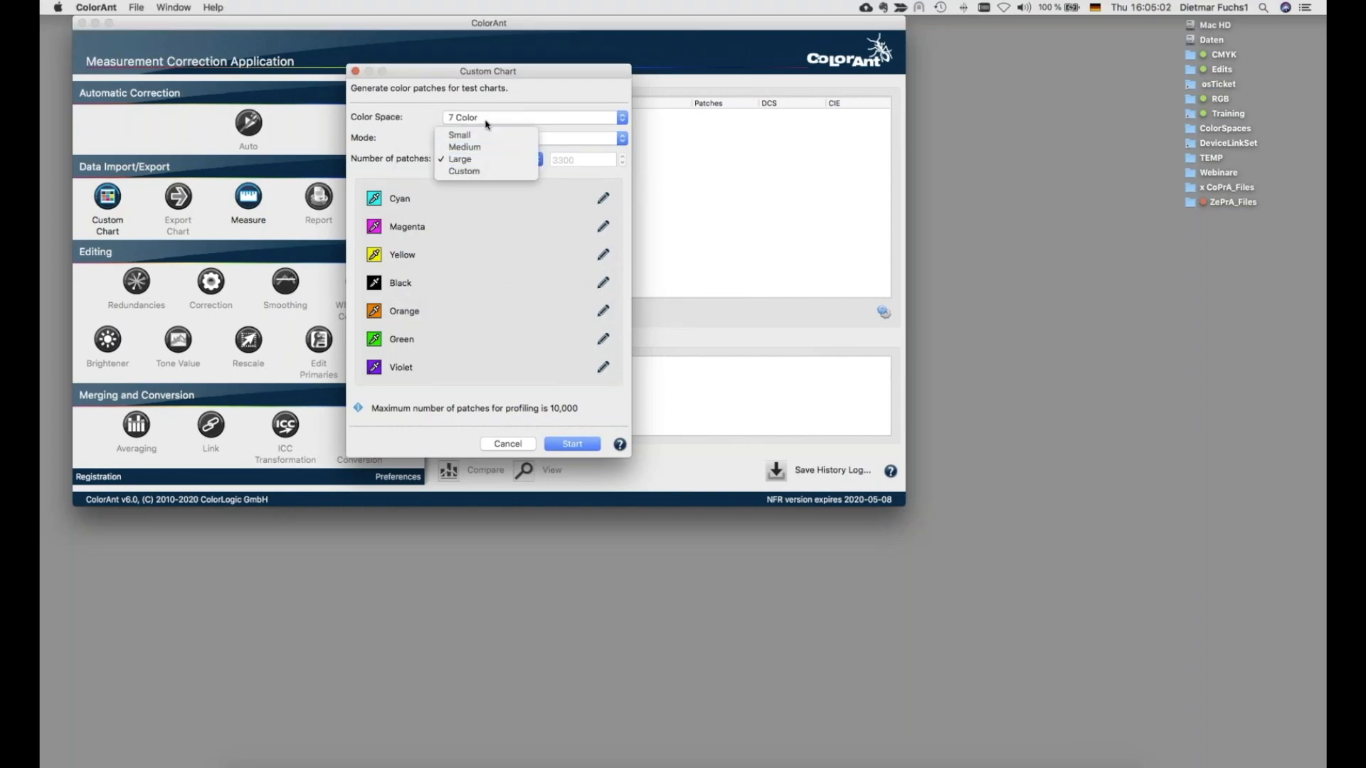
click(500, 309)
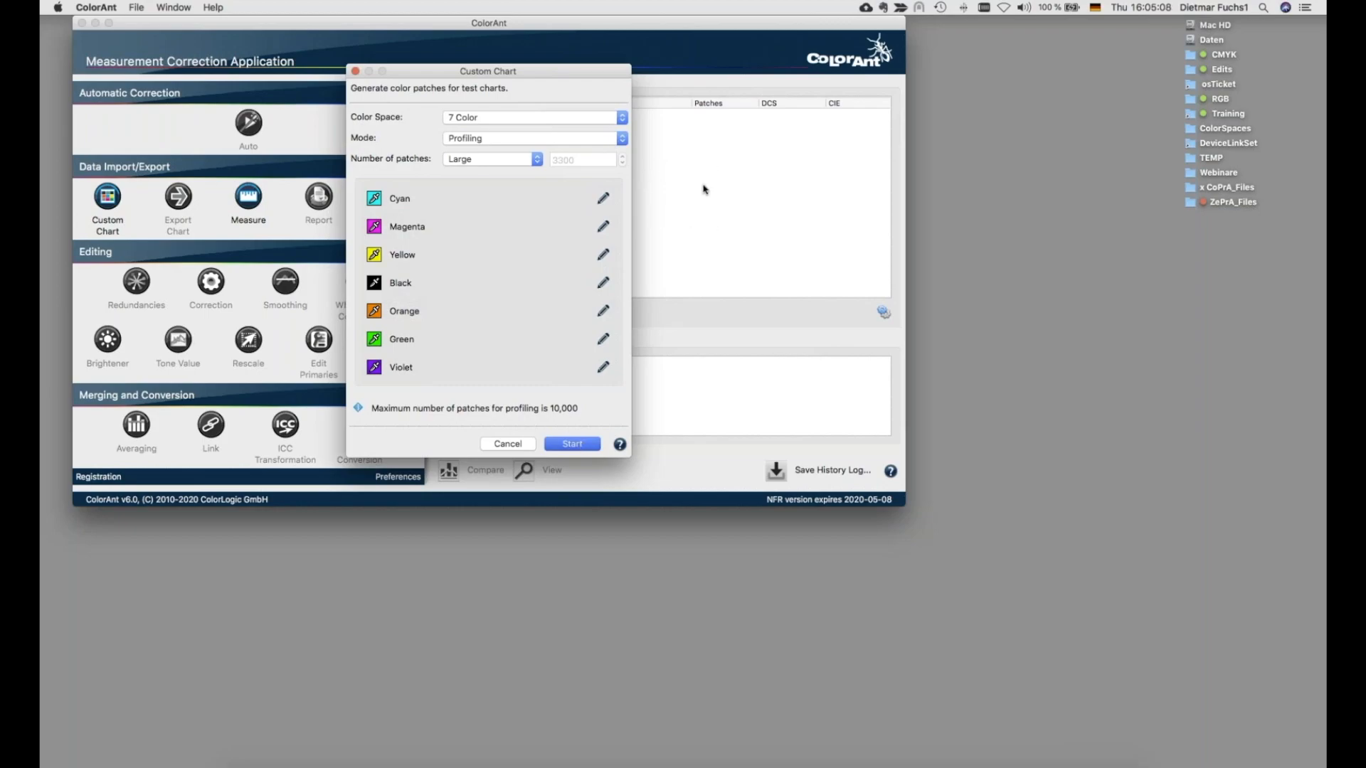
key(Return)
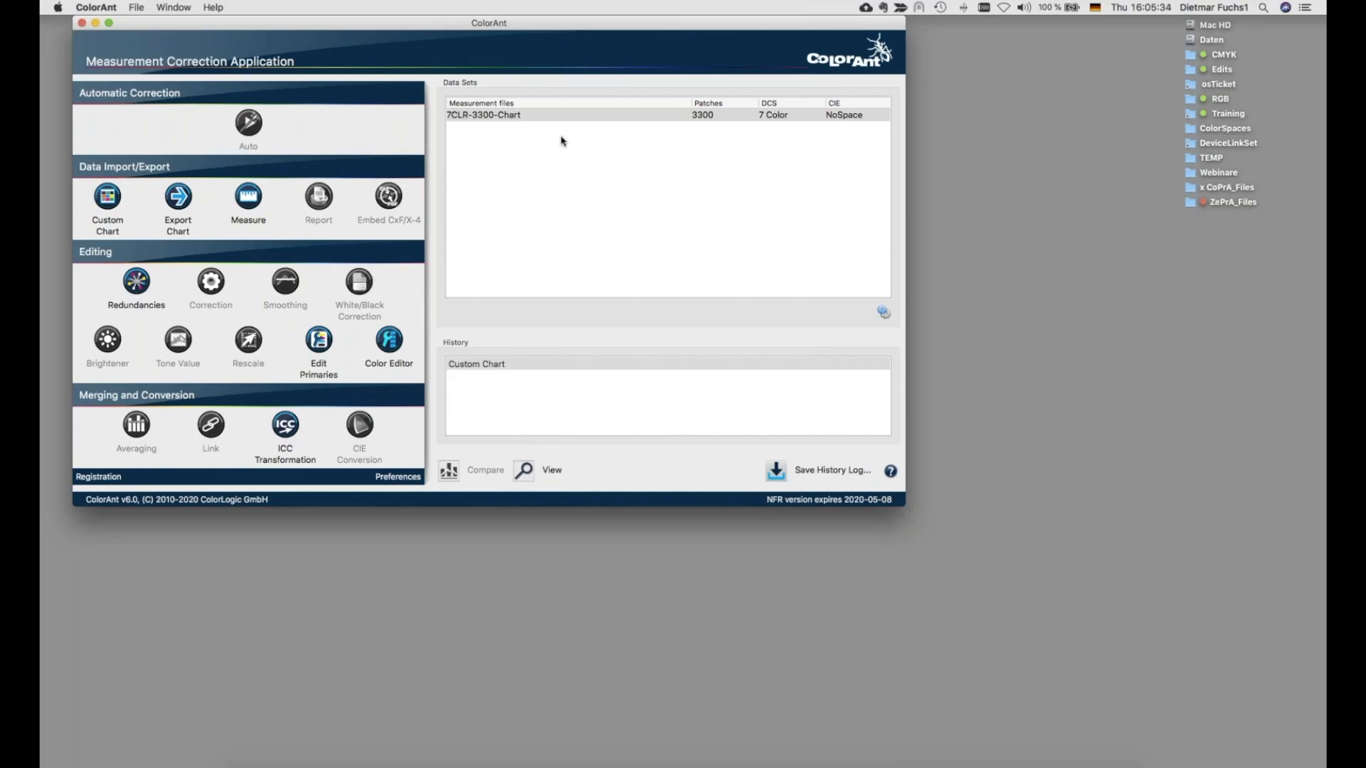
Step: Open the chart export for the generated 7-color chart and apply the X-Rite iO - Maximum Chart Size preset
click(511, 116)
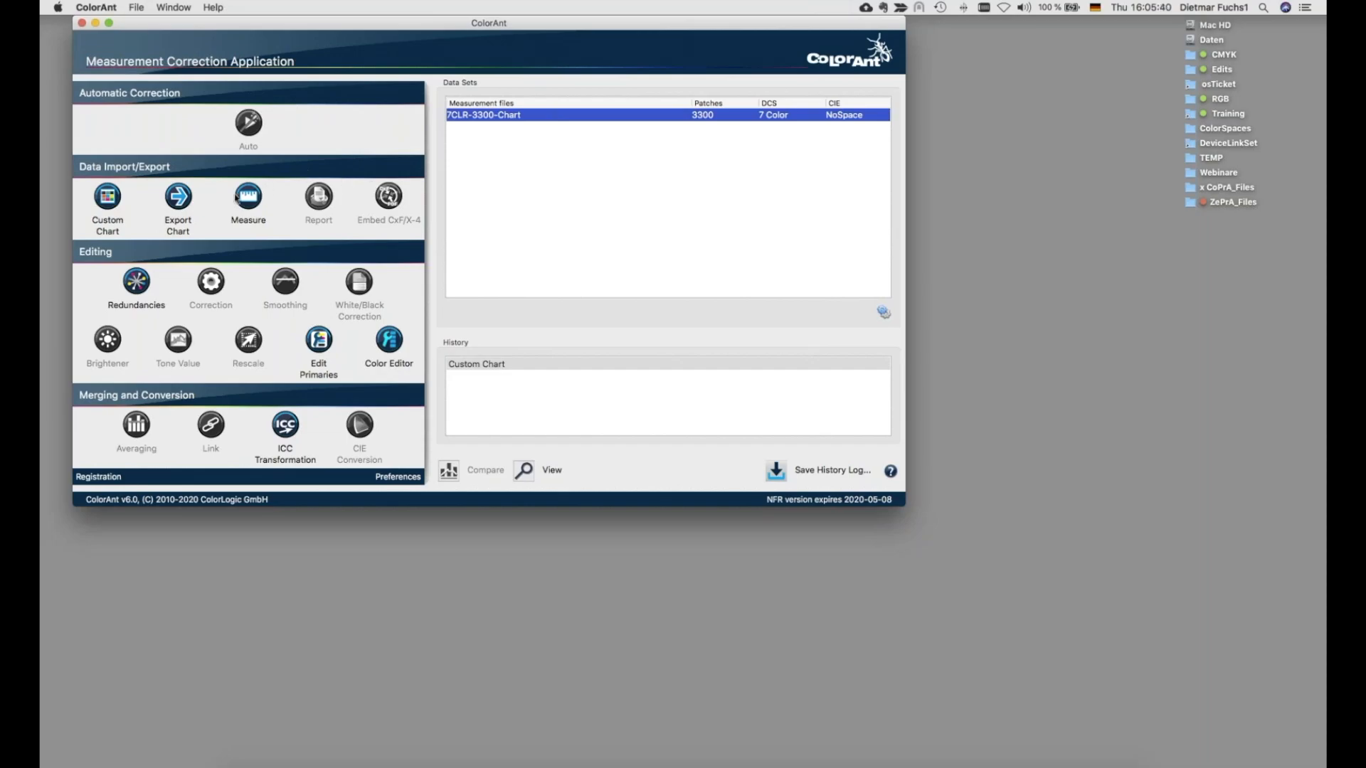
click(179, 198)
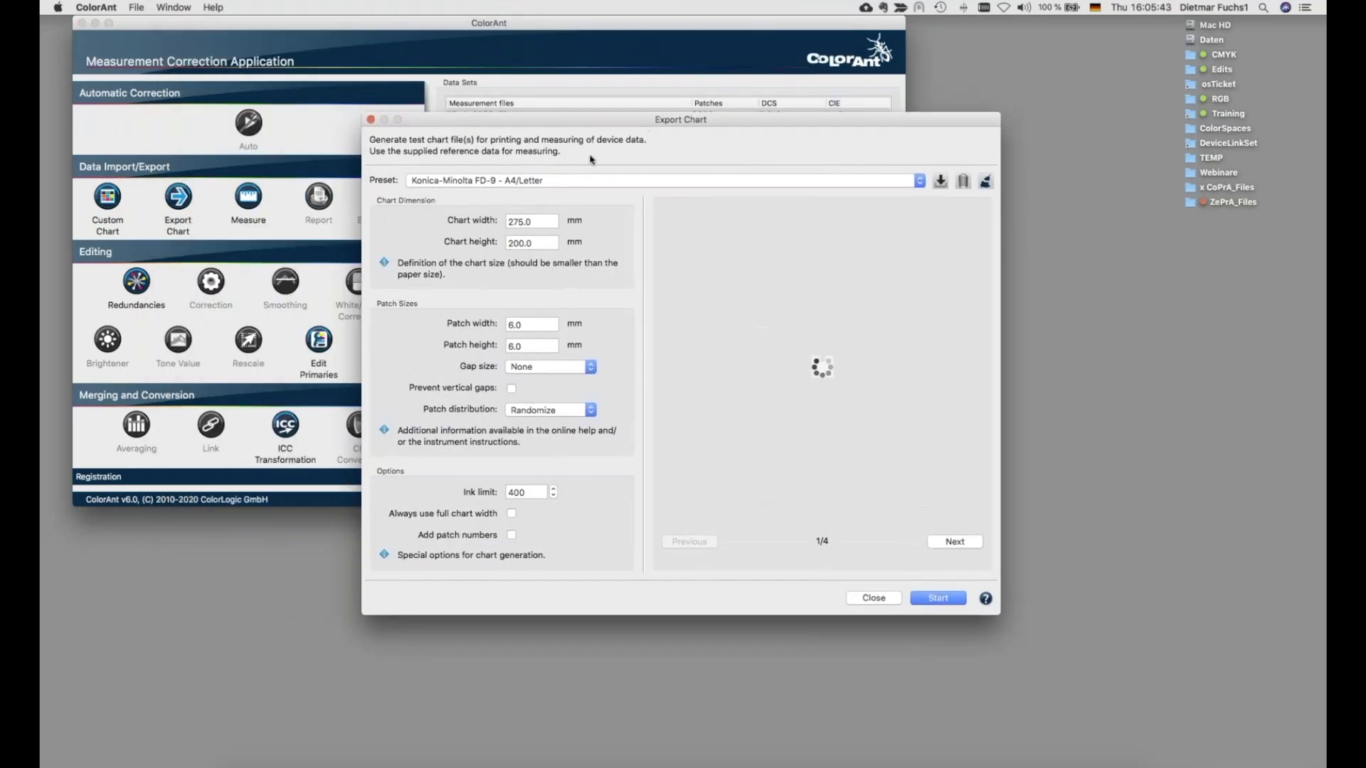
click(501, 182)
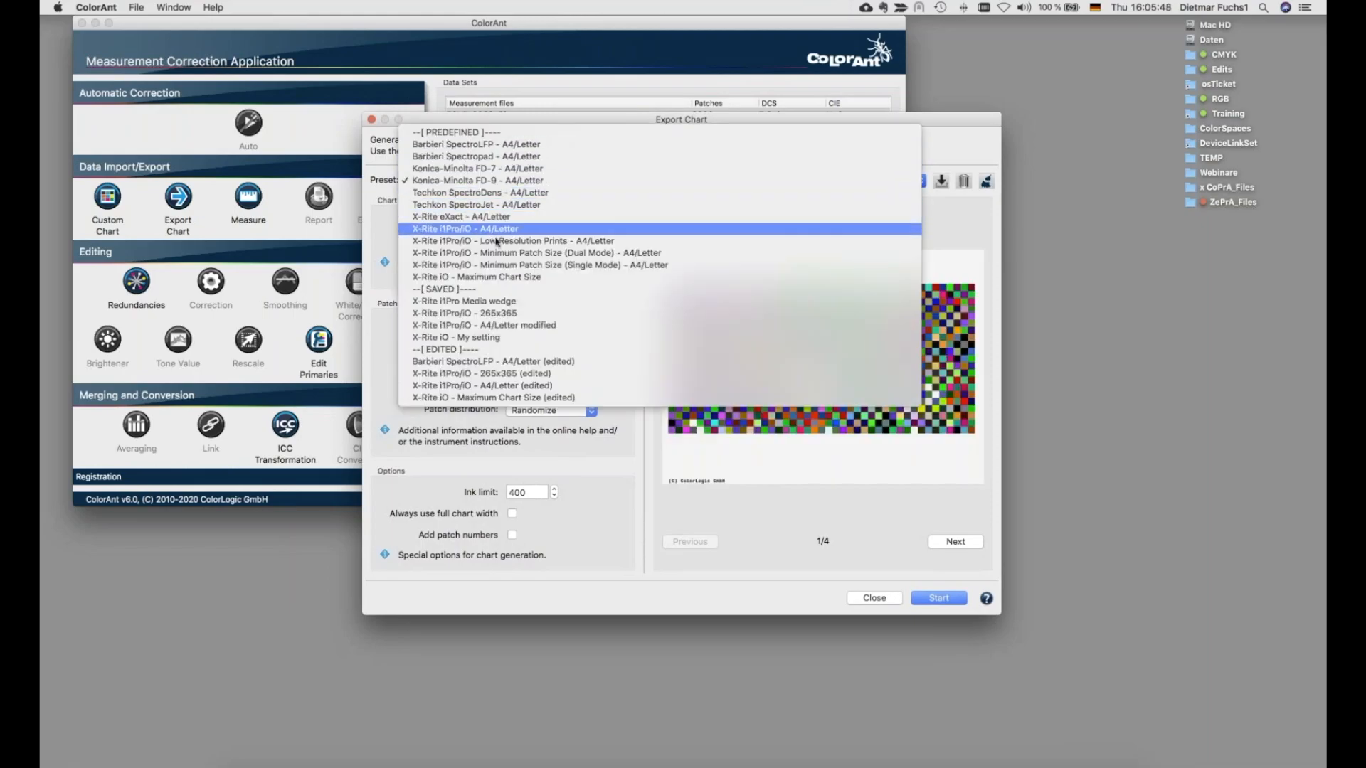
click(514, 278)
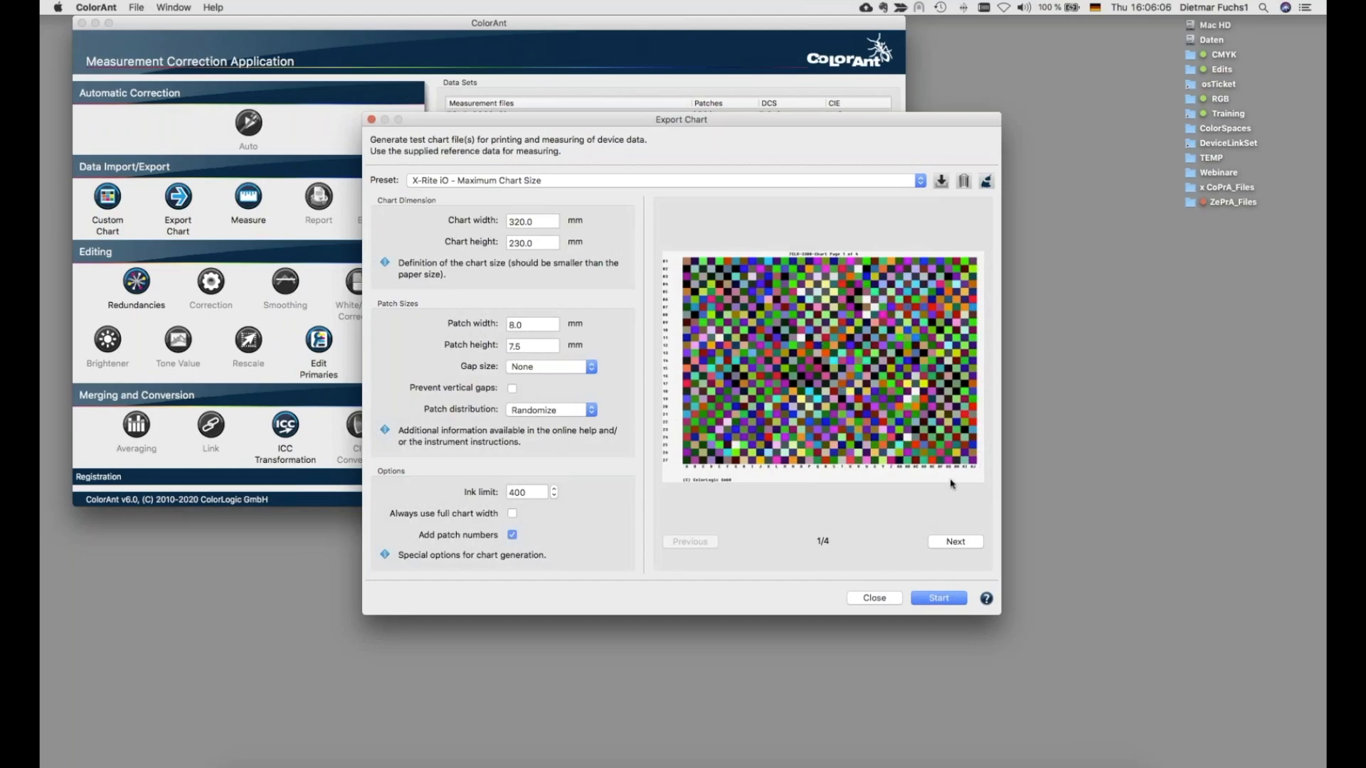
Step: Export the test chart to the Desktop as the PDF file 7CLR-3300-Chart.pdf and close the export dialog
click(940, 600)
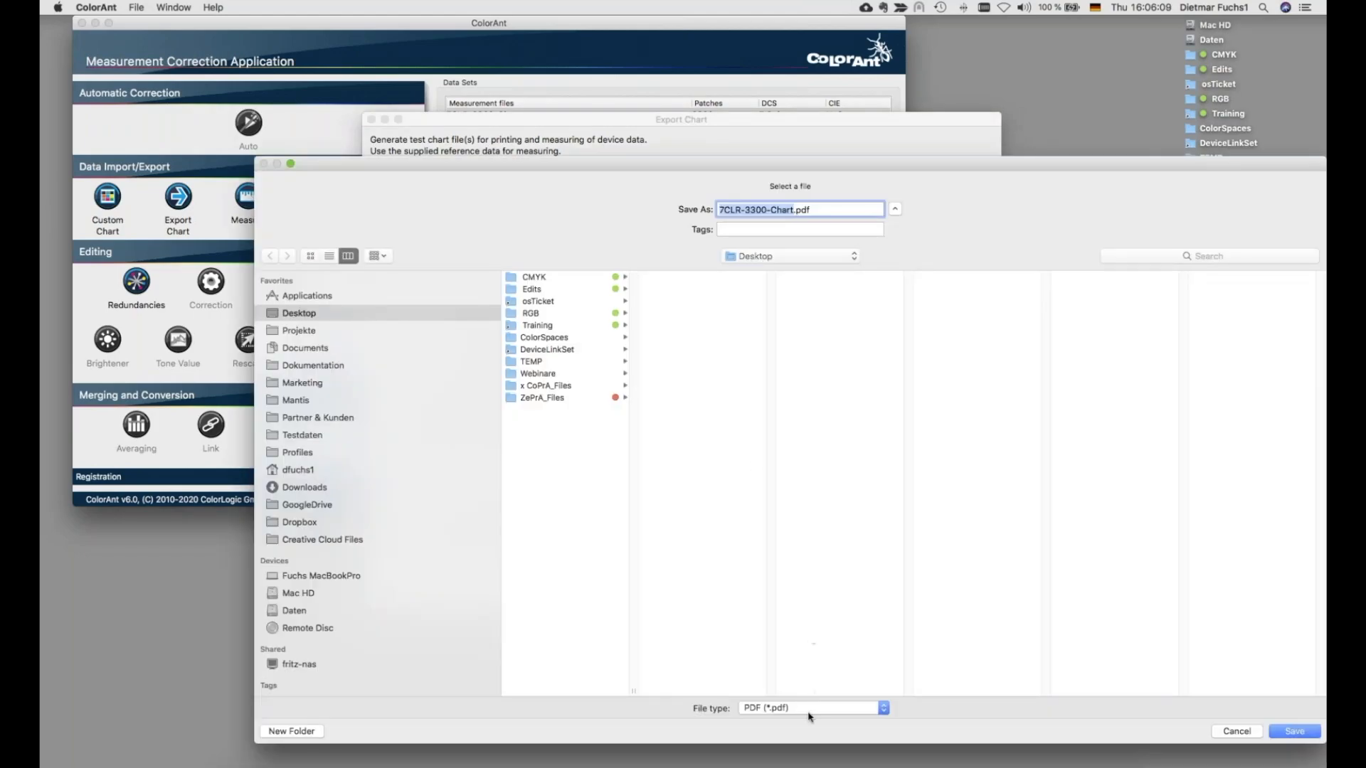
click(808, 710)
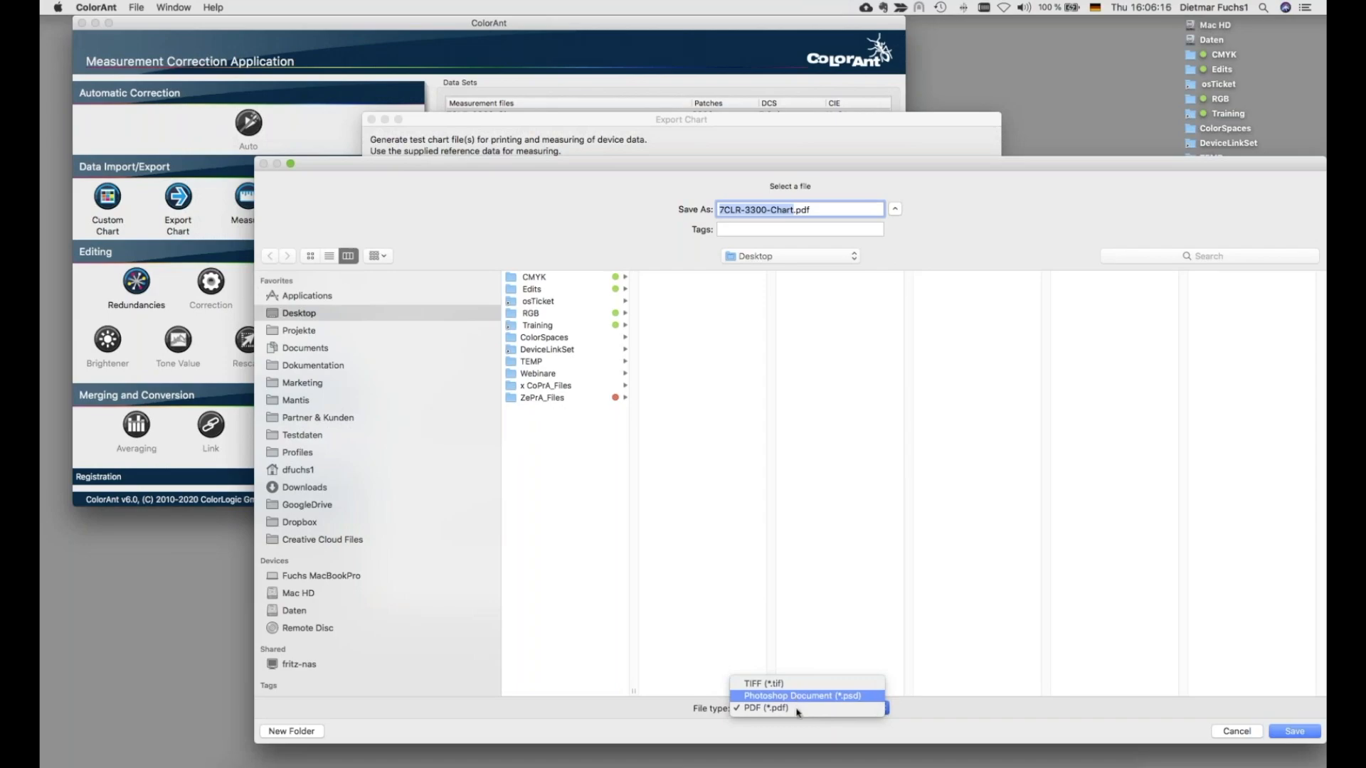
click(798, 710)
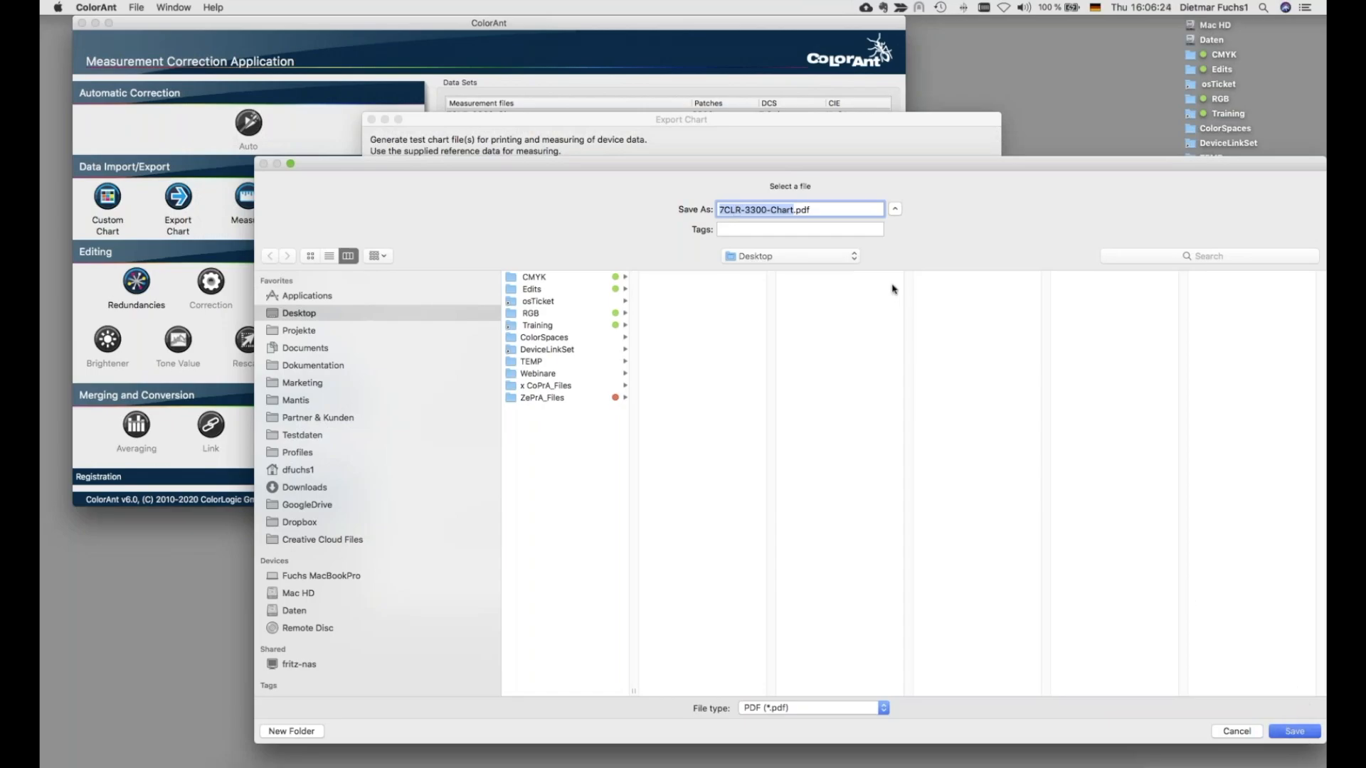
key(Return)
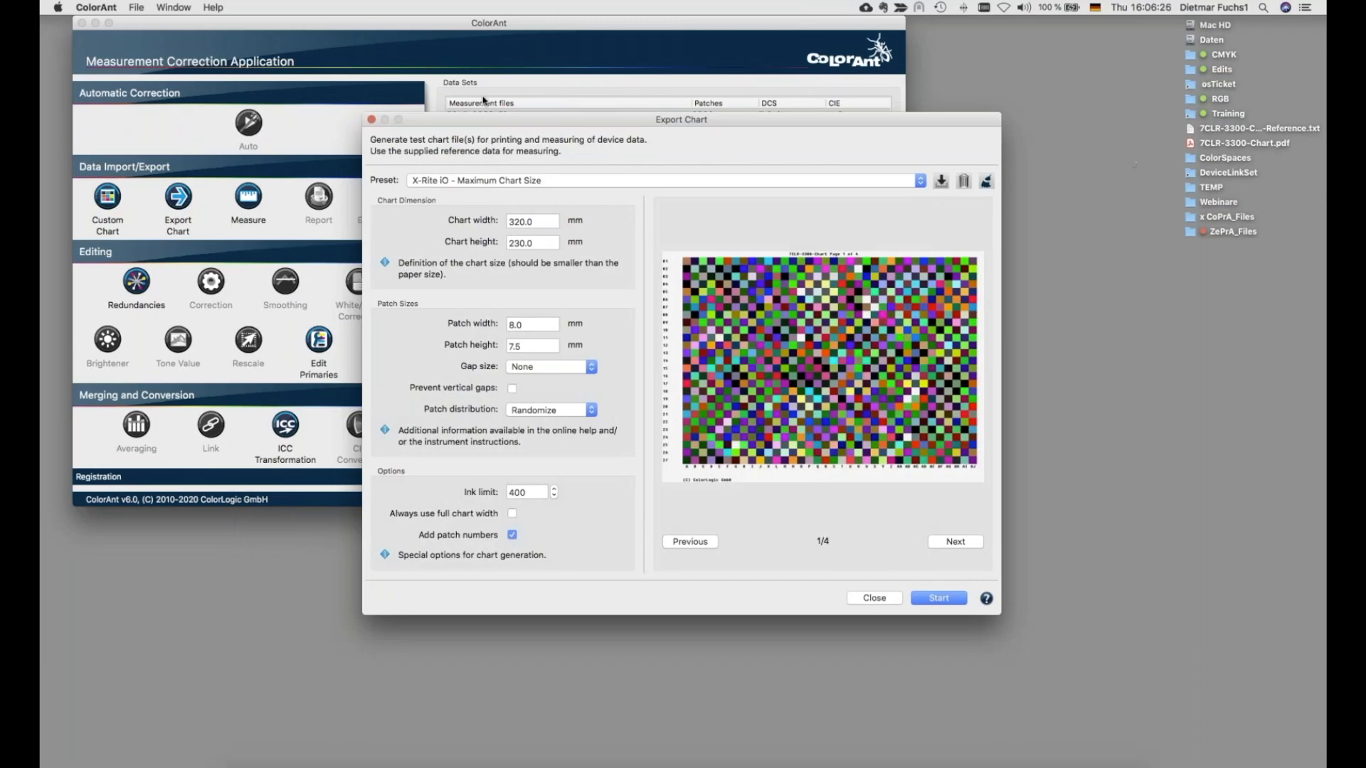
click(874, 600)
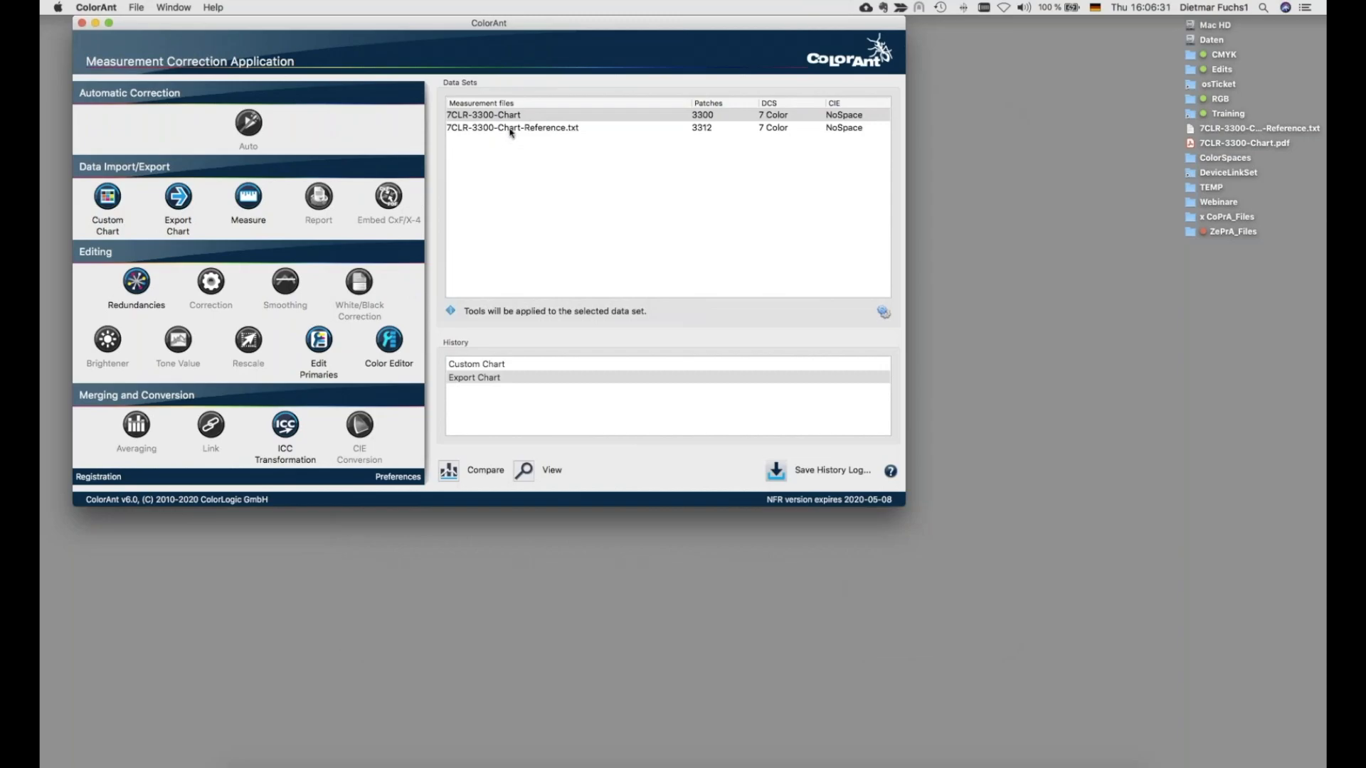
Step: View the patches of the 7CLR-3300-Chart-Reference.txt data set in 2D
click(511, 131)
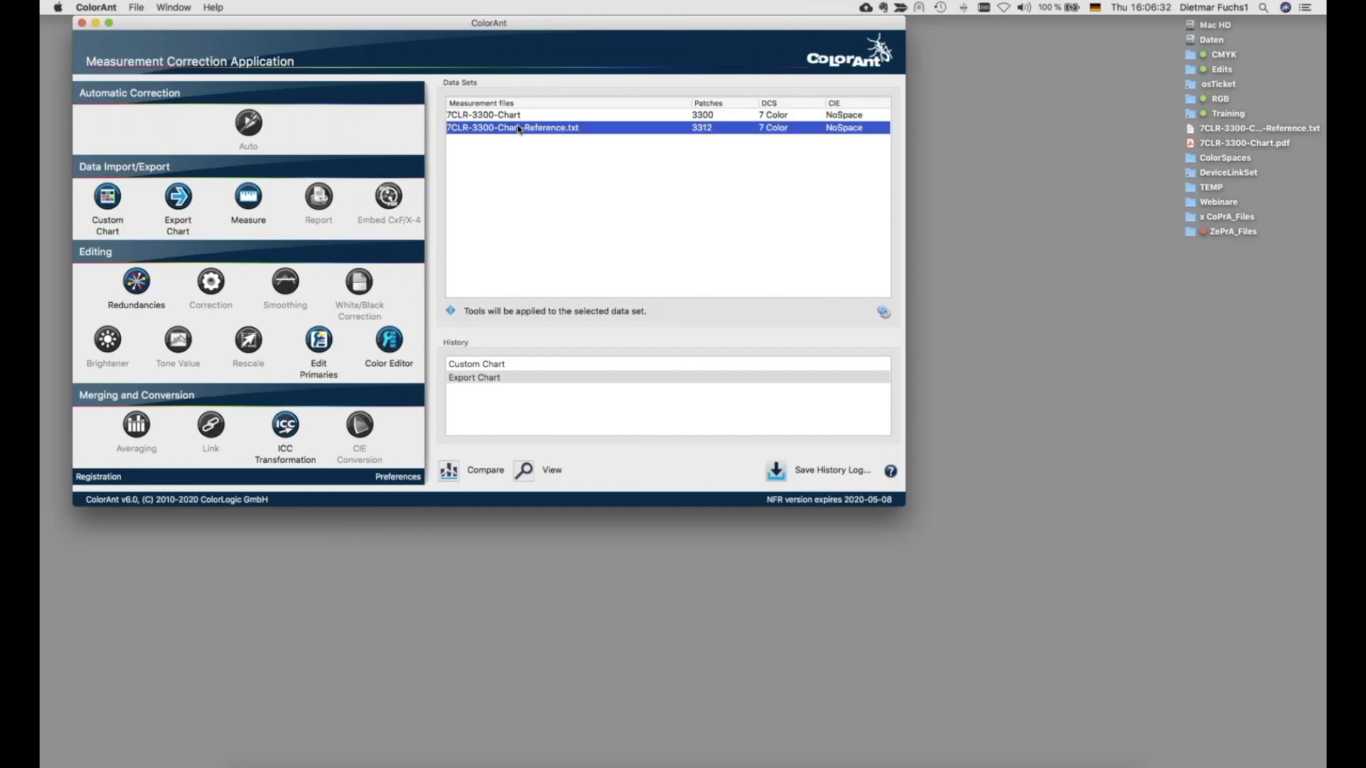
double_click(519, 128)
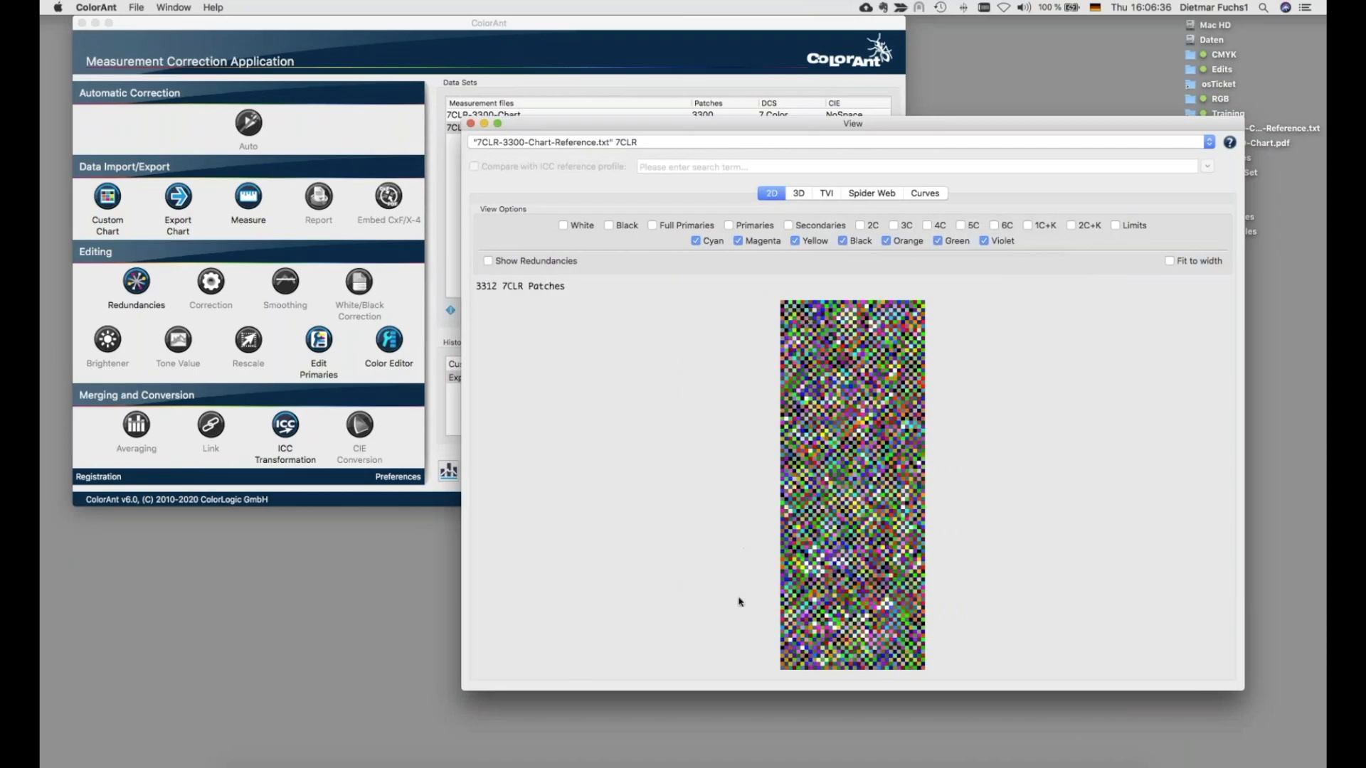
drag(835, 127, 708, 123)
Step: Preview 7CLR-3300-Chart.pdf from the desktop, and close both the preview and the reference data view
click(1194, 144)
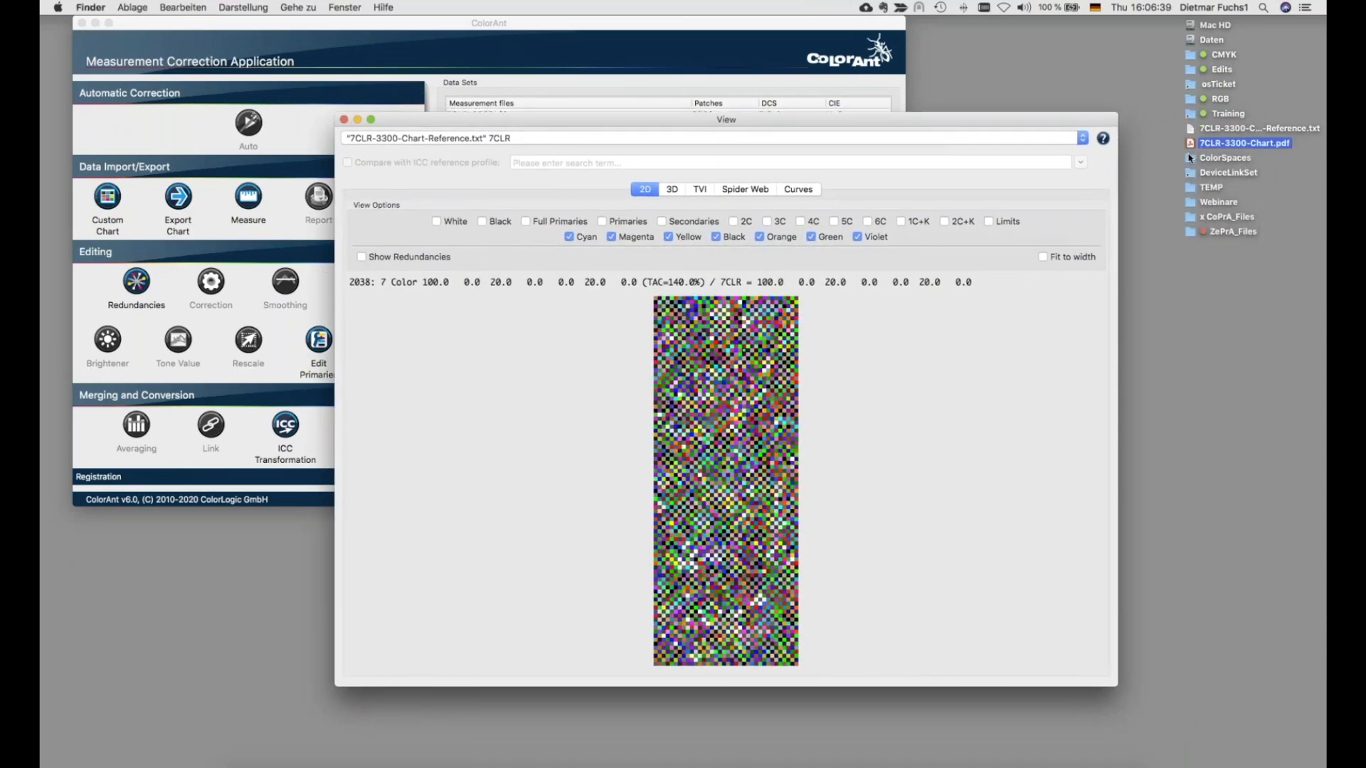
key(space)
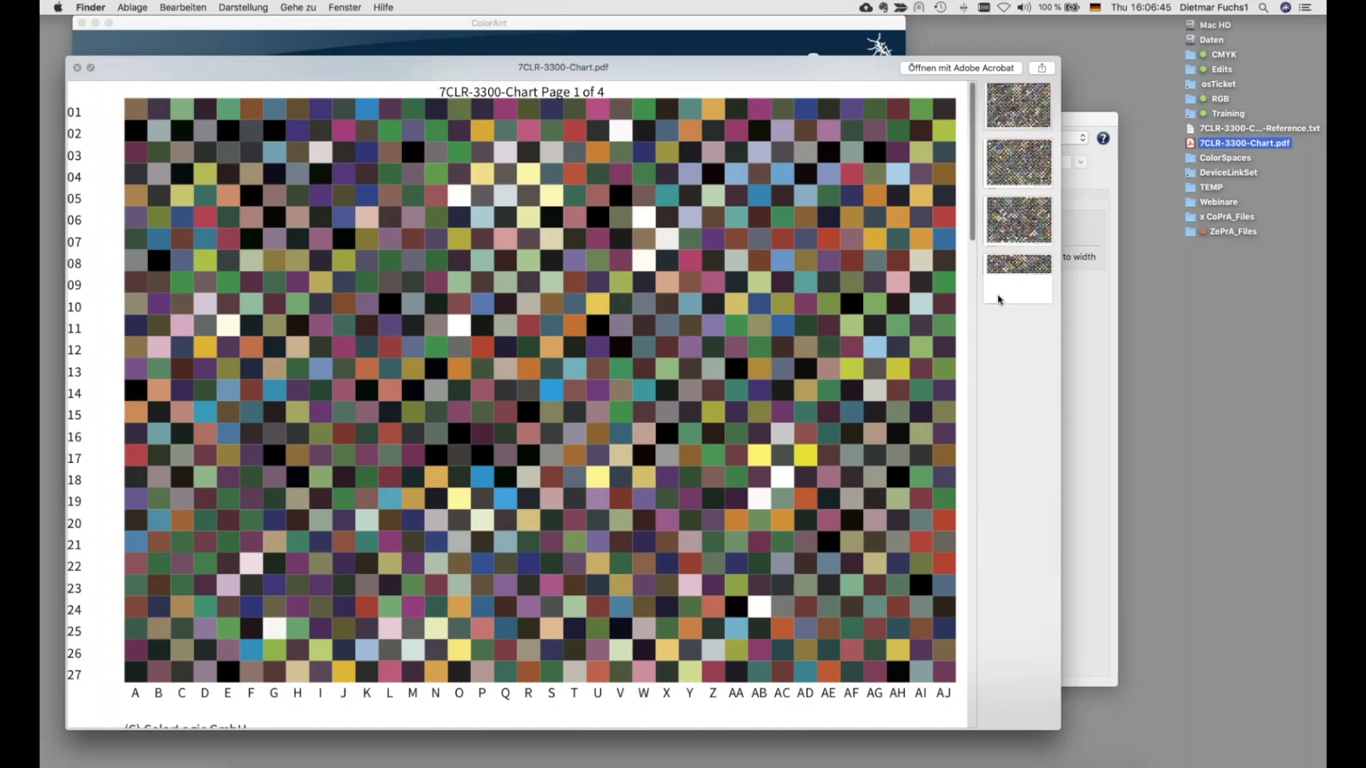
click(77, 68)
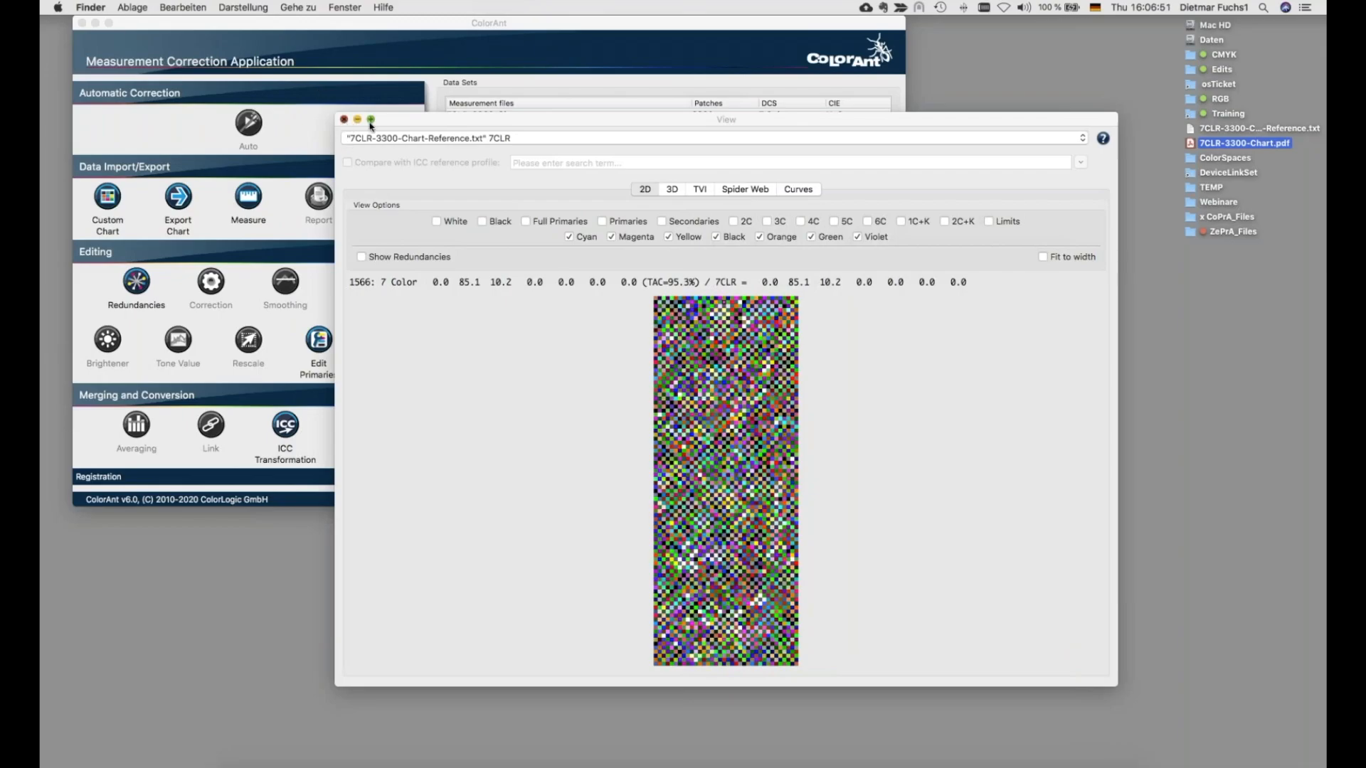
click(344, 121)
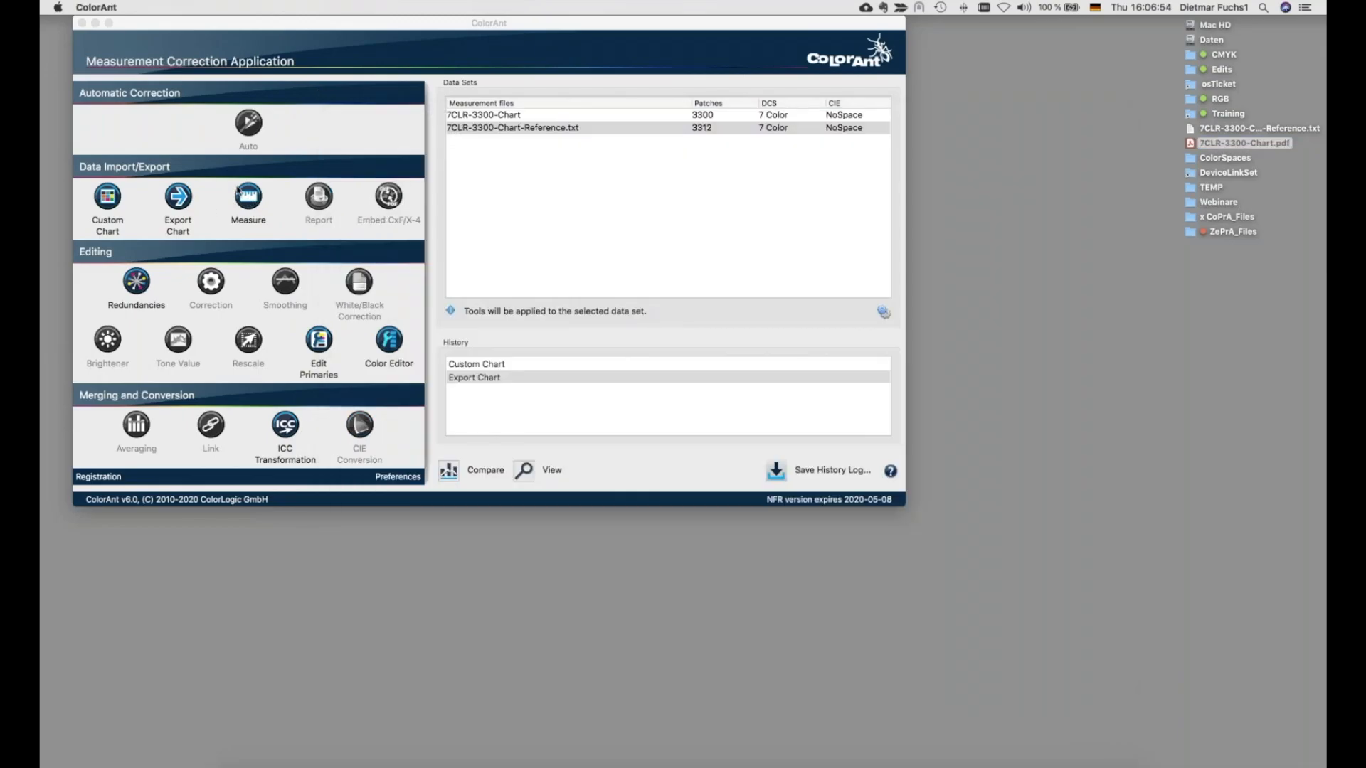
Step: Load 7C Indigo_CMYKOGV_Original_with_errors.txt from the Finder folder ColorAnt-CoPrA into ColorAnt's data sets and select it
click(253, 202)
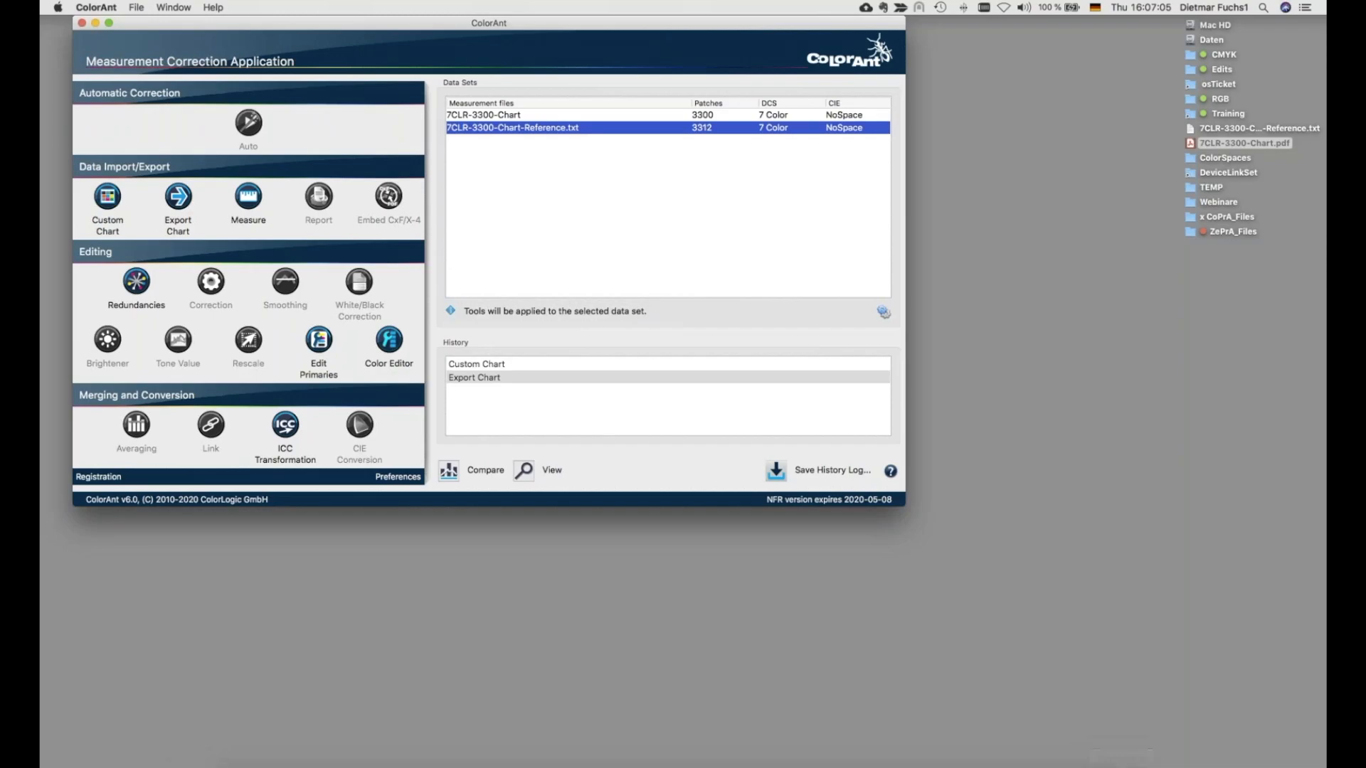
click(1102, 760)
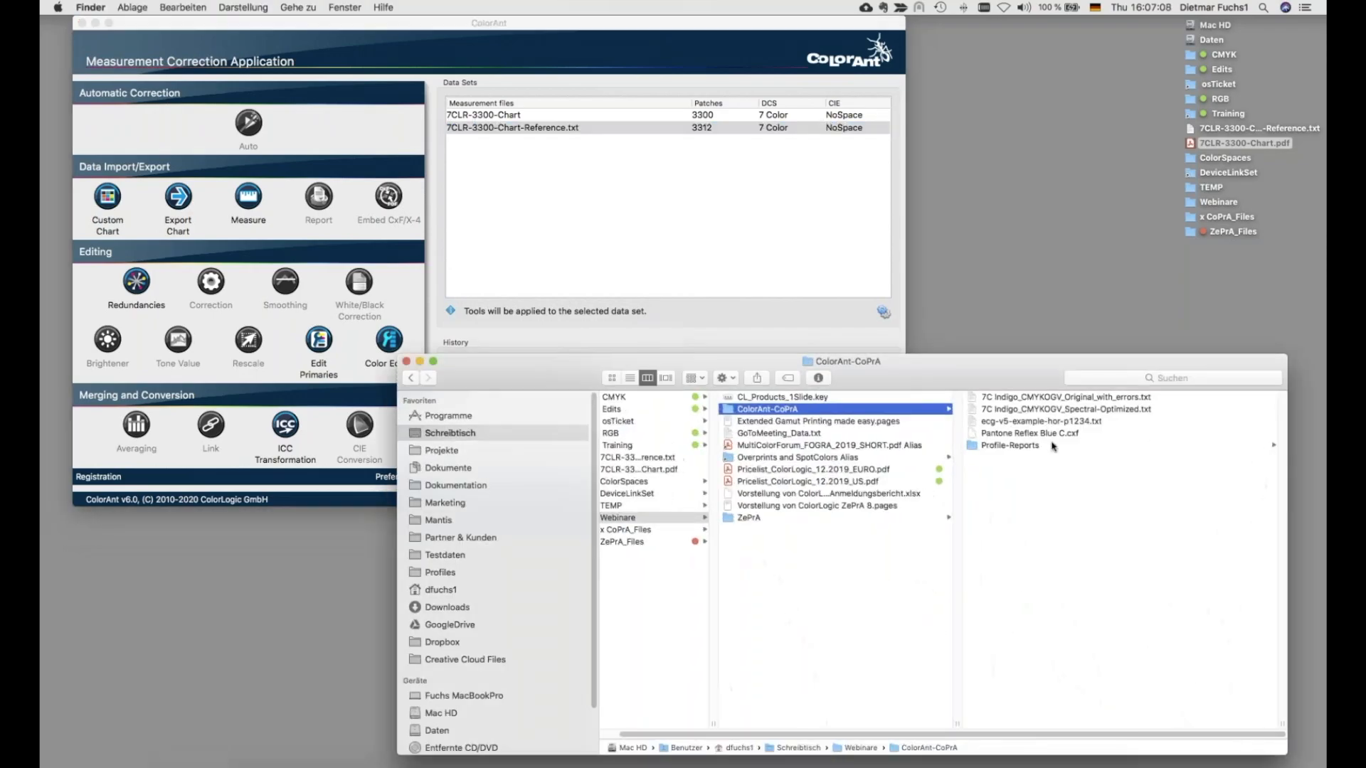
drag(1074, 399, 609, 213)
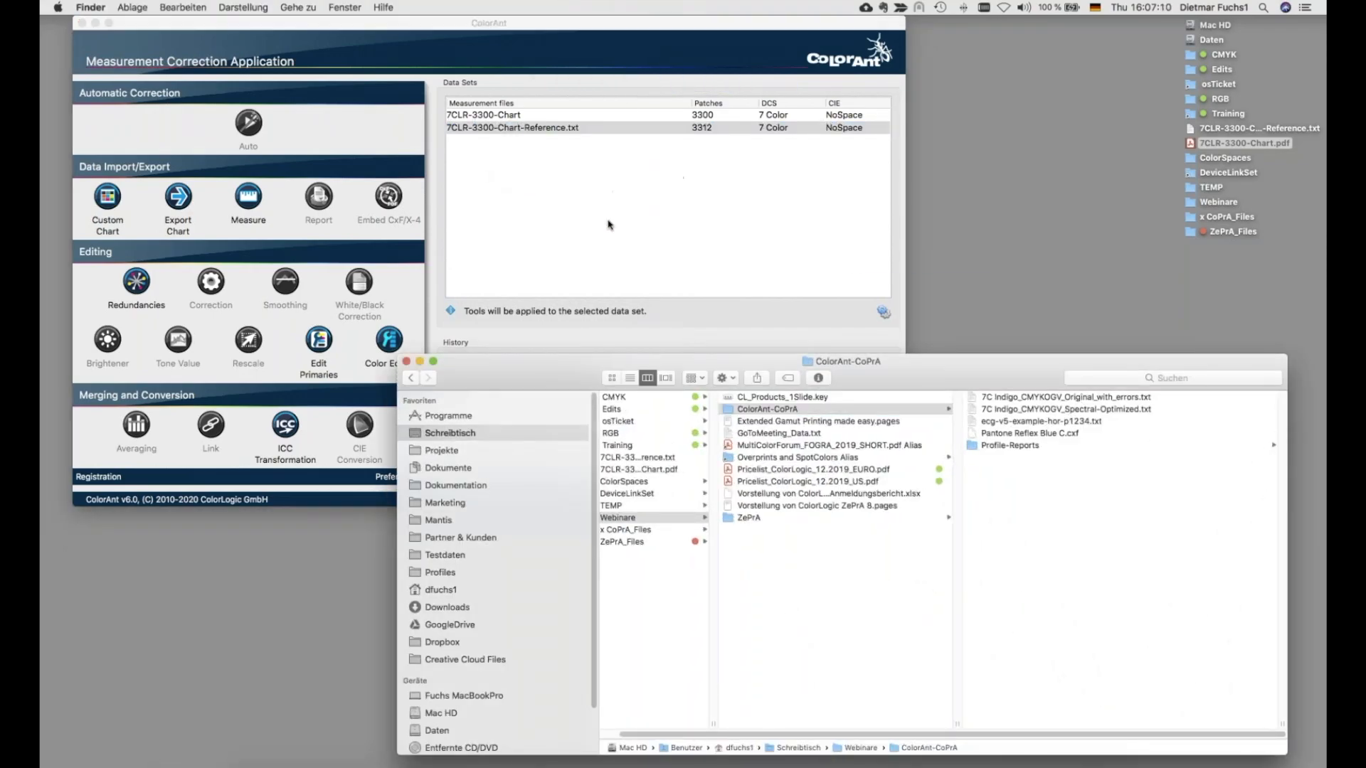
click(419, 361)
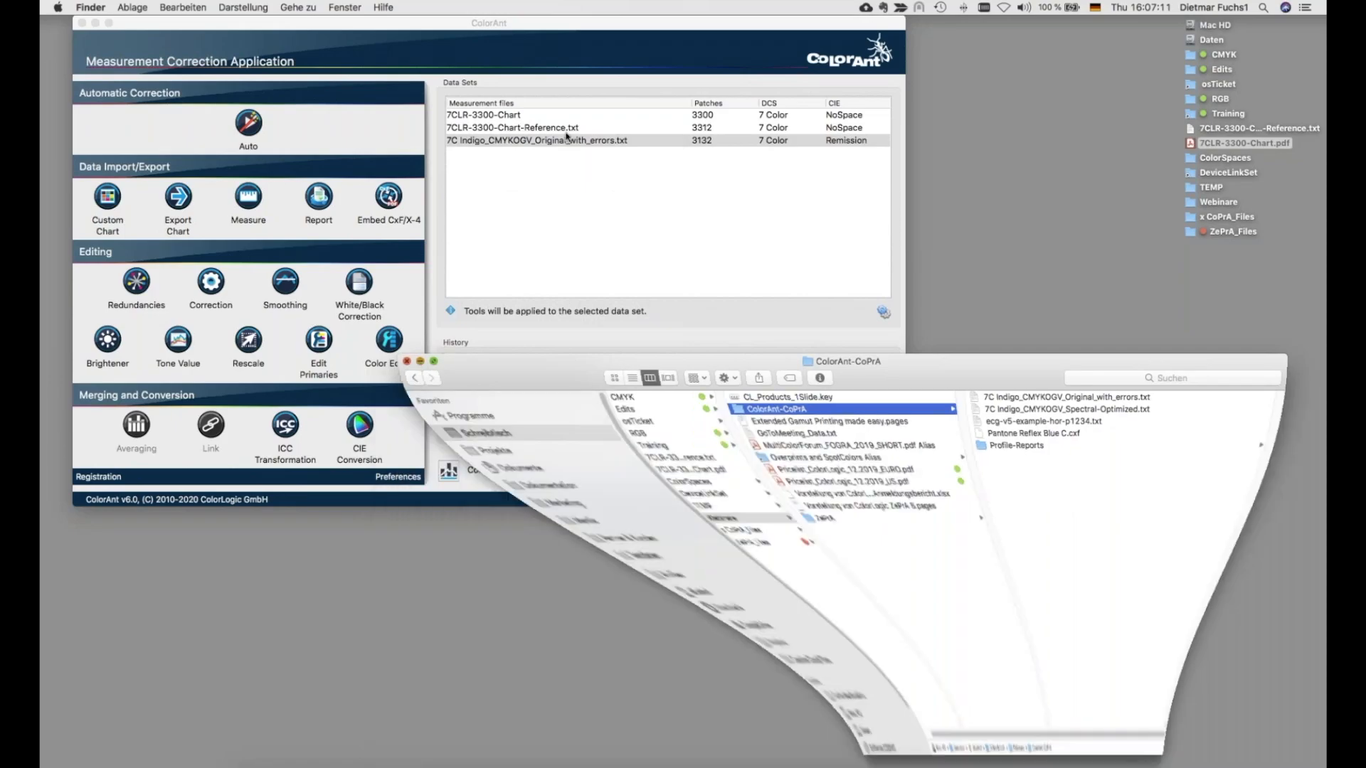
click(515, 169)
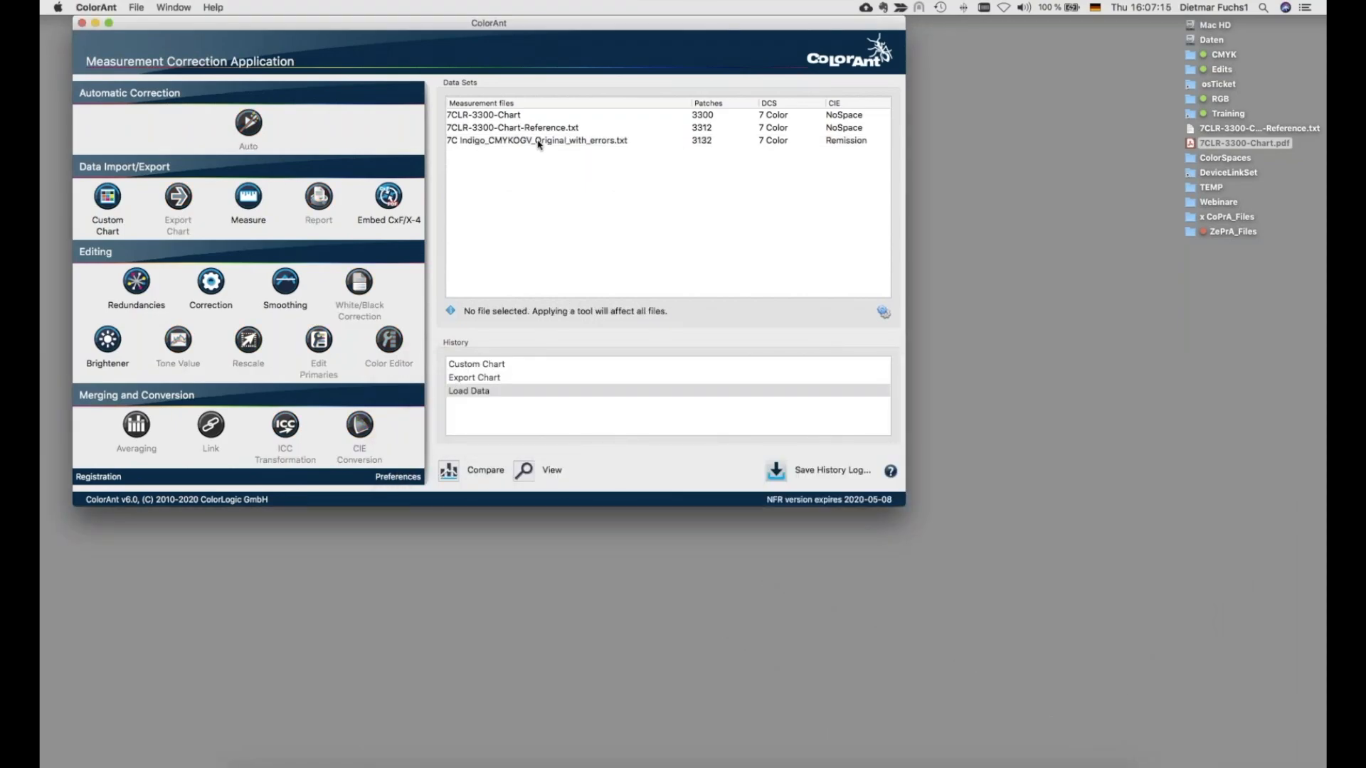
click(539, 142)
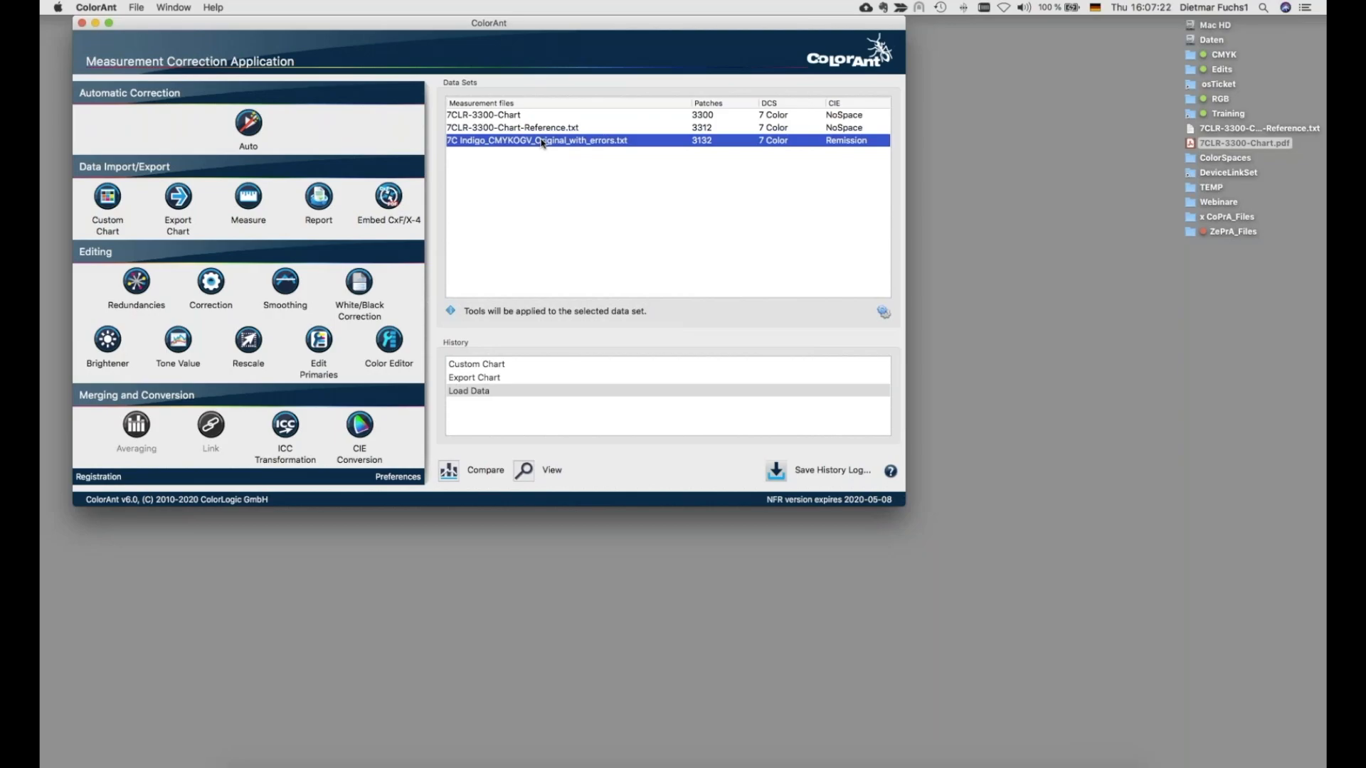
Step: Inspect the 7C Indigo_CMYKOGV_Original_with_errors.txt patches in the 3D view with Orange, Green and Violet hidden
double_click(542, 142)
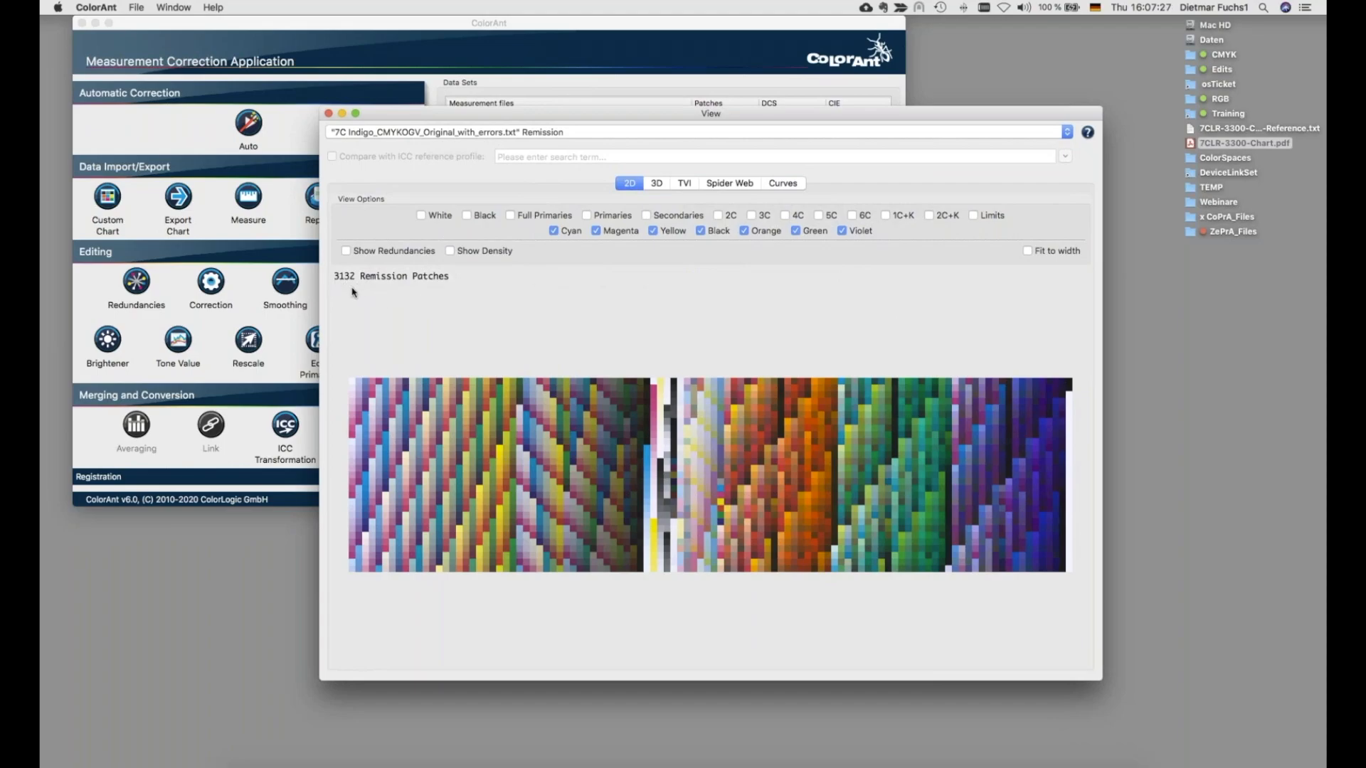
click(663, 185)
drag(679, 520, 831, 408)
click(769, 233)
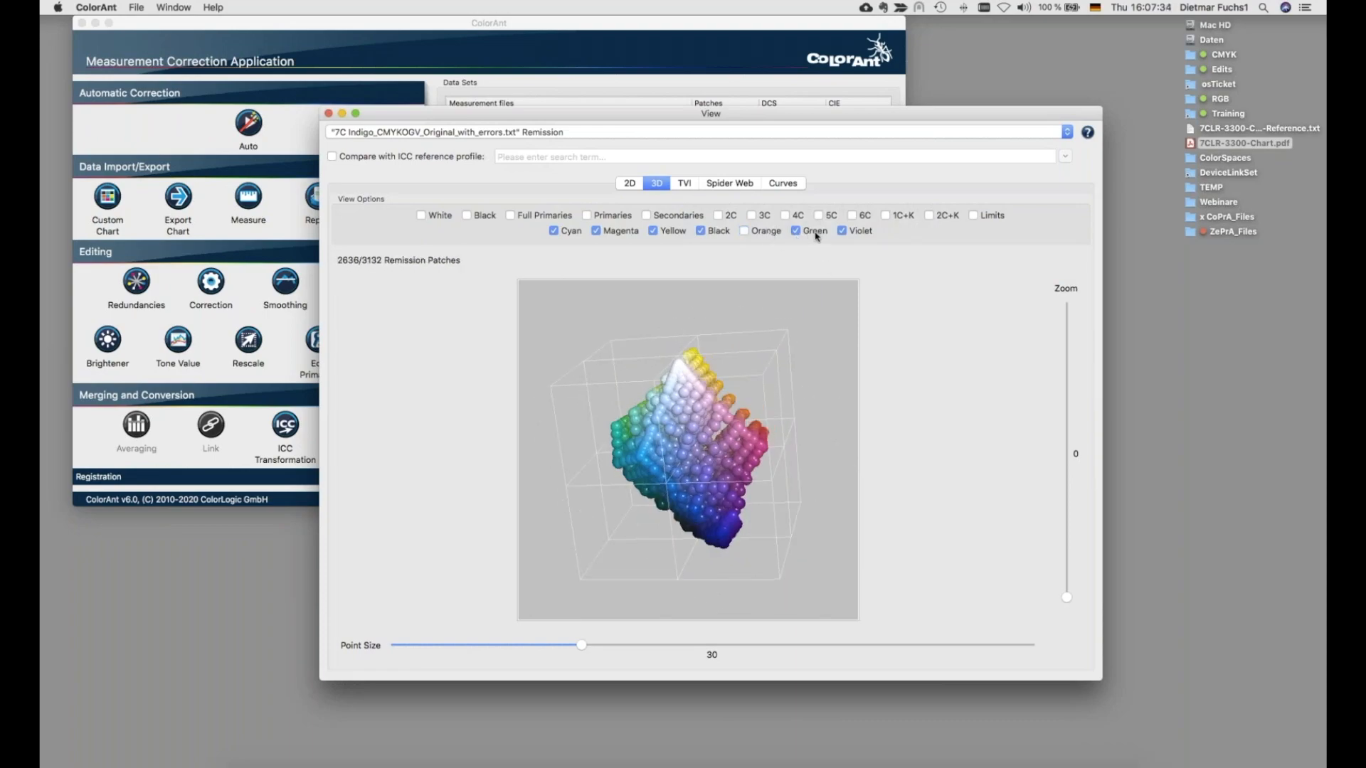
click(811, 231)
click(864, 233)
drag(799, 453, 775, 427)
drag(571, 442, 698, 398)
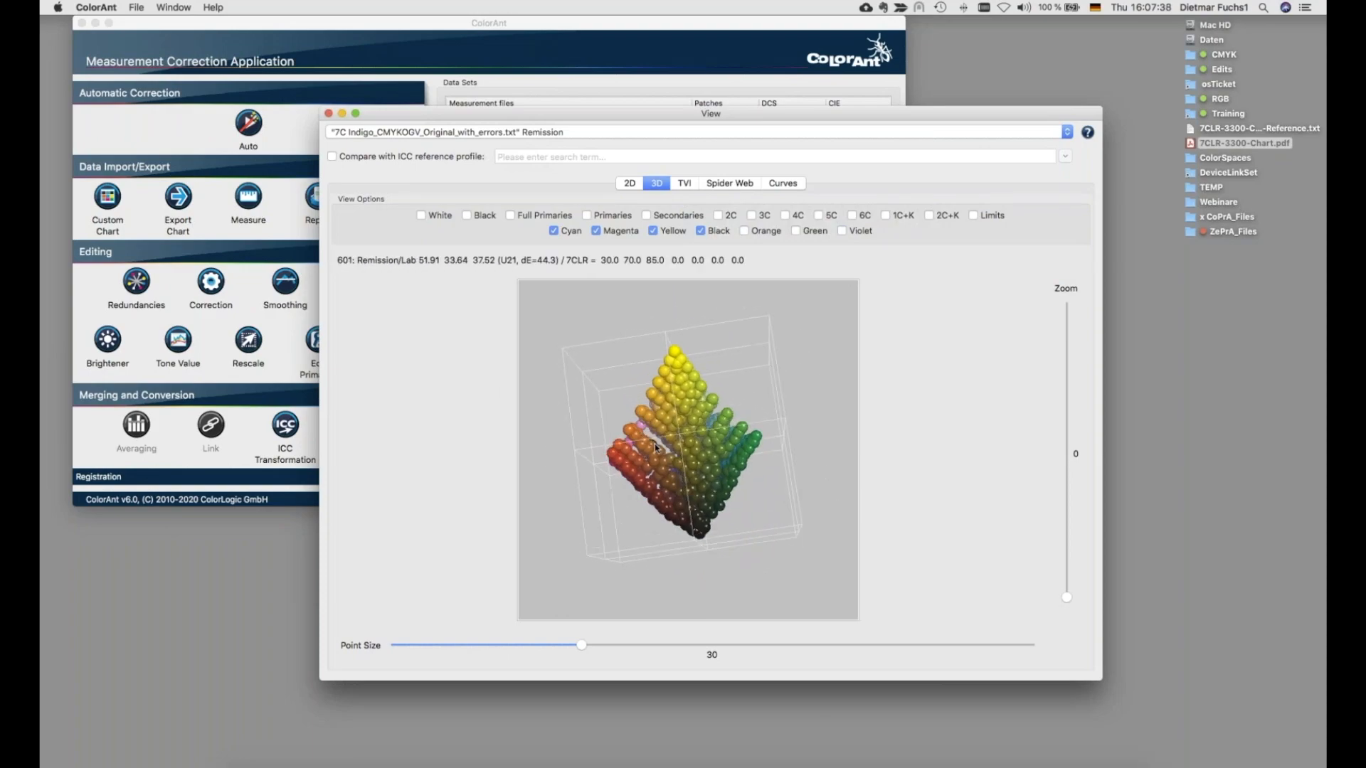
Step: Show the Orange, Green and Violet patches again in the 3D view and inspect the full seven-color gamut
click(773, 233)
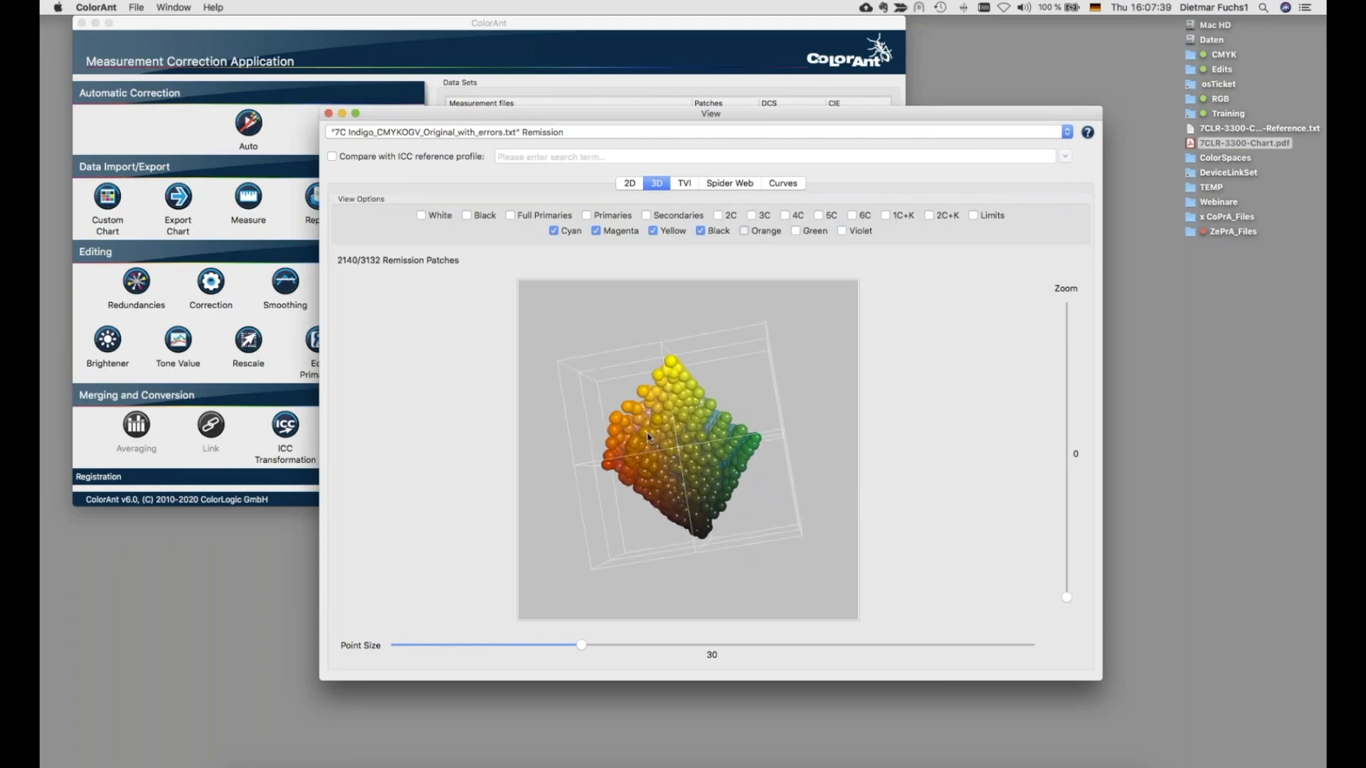
click(814, 234)
click(842, 231)
drag(740, 456, 787, 428)
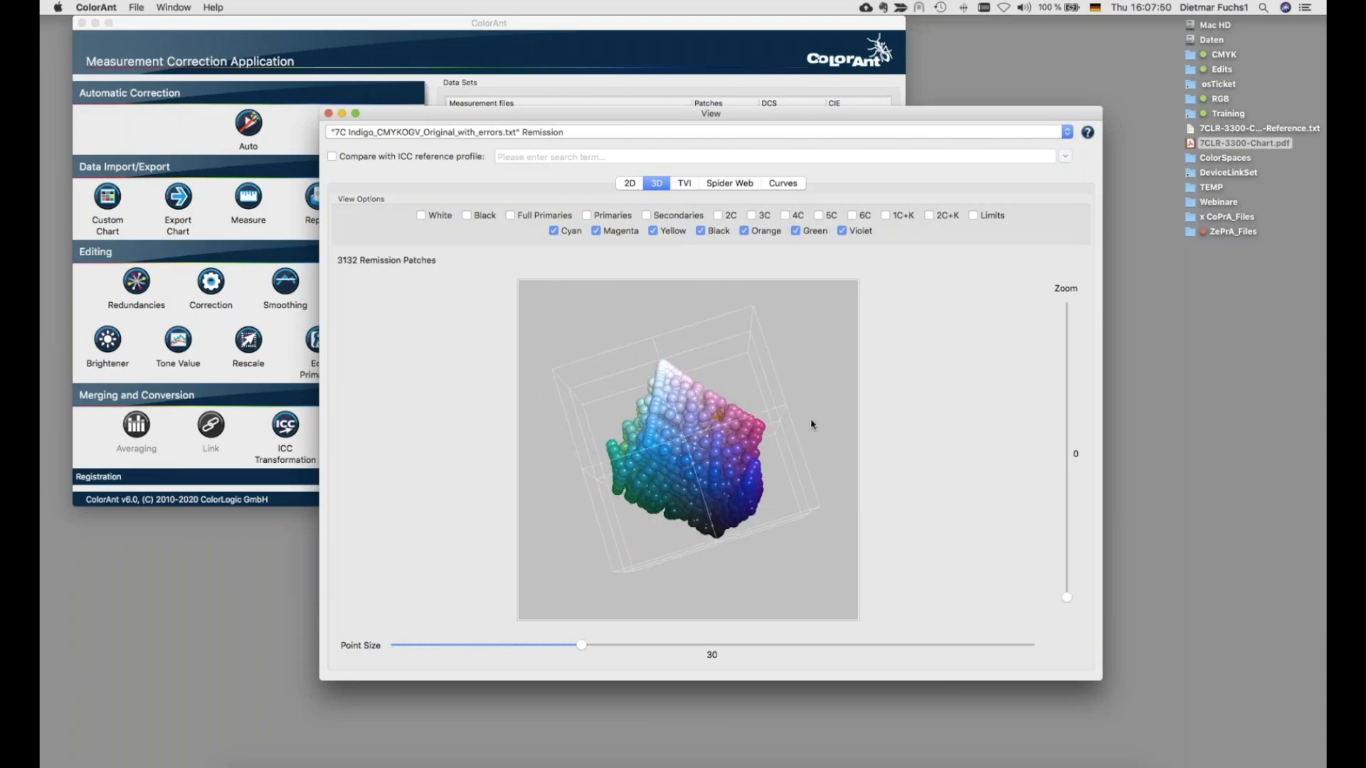
Step: Examine the Indigo measurement data in the 2D patch view and in the Curves view
click(631, 183)
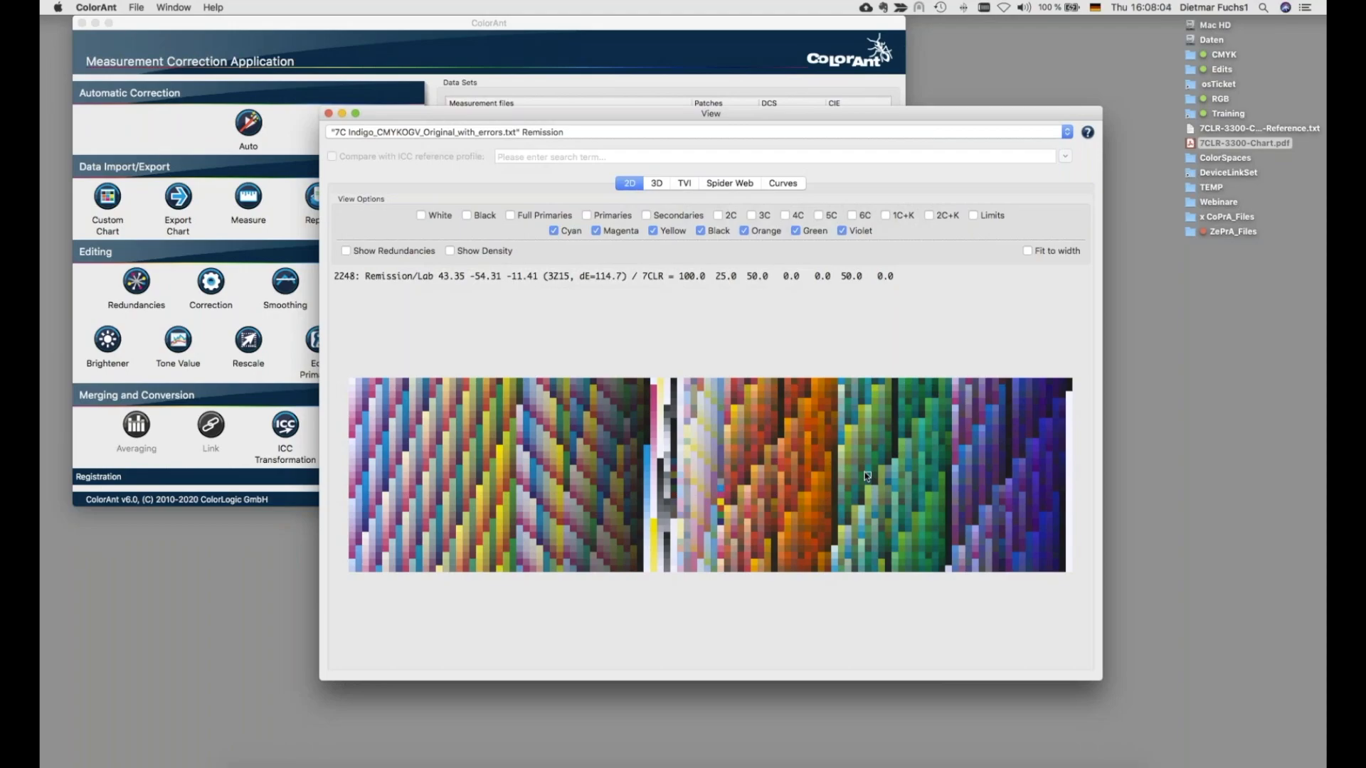
drag(620, 115, 710, 108)
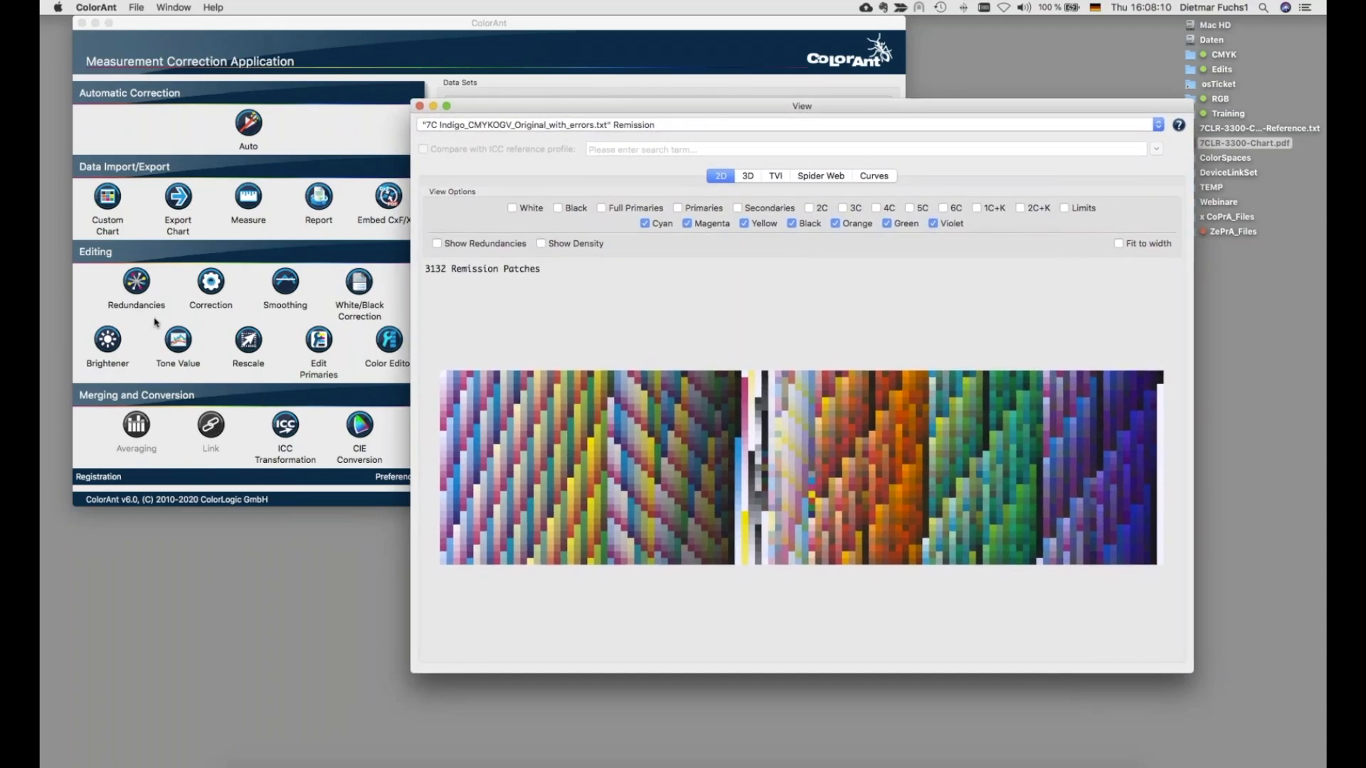
drag(611, 111, 525, 101)
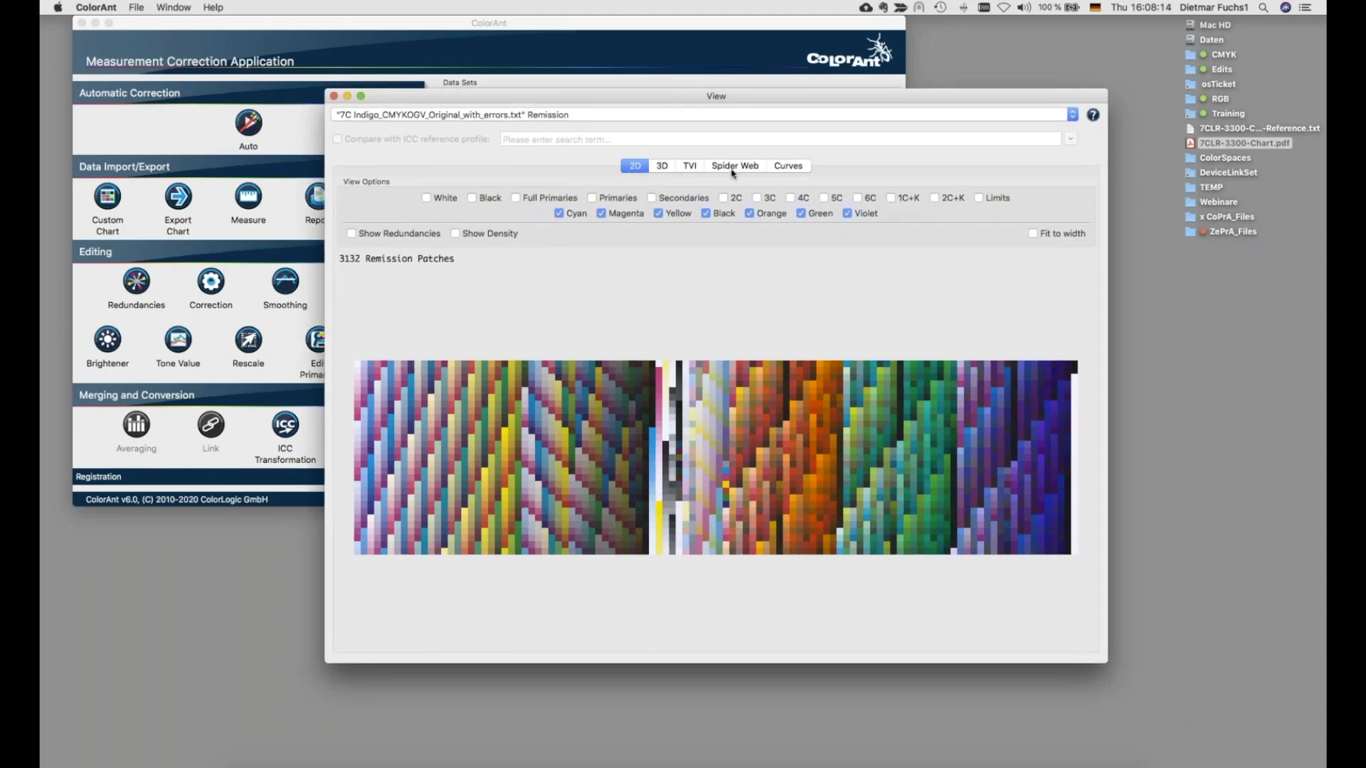
click(791, 168)
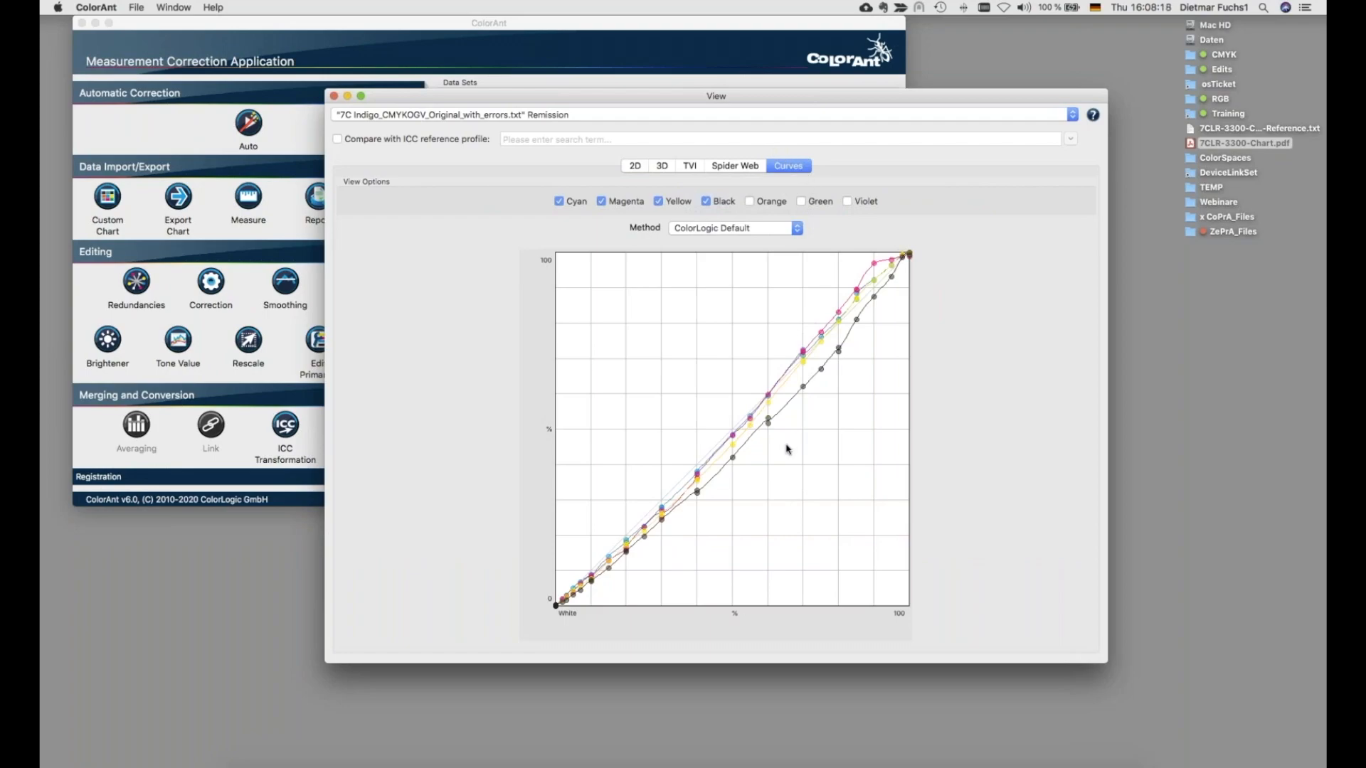
drag(768, 420, 766, 422)
Step: Limit the 3D view to patches printed with Black only and examine the black ramp for deviating measurements
click(664, 166)
click(559, 214)
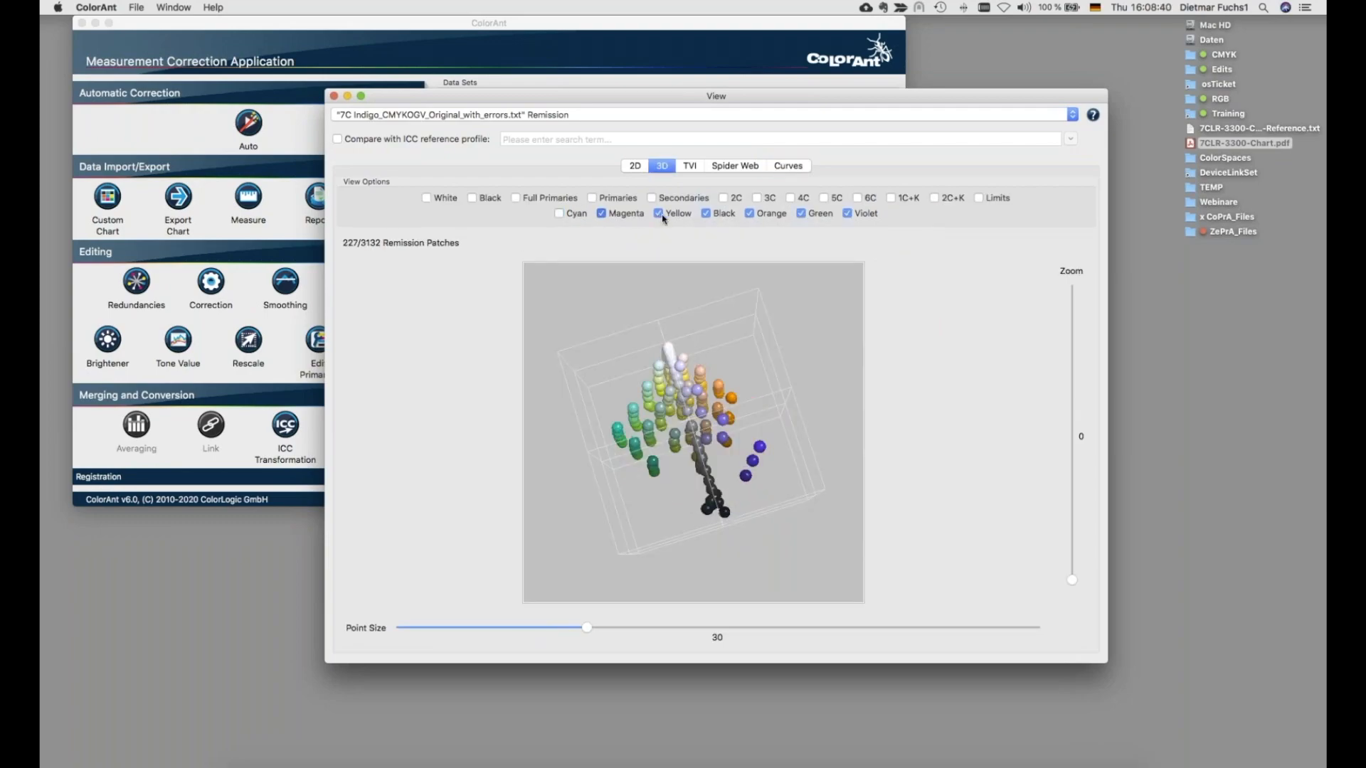
click(658, 214)
click(601, 214)
click(750, 214)
click(801, 213)
click(847, 213)
drag(726, 391, 691, 429)
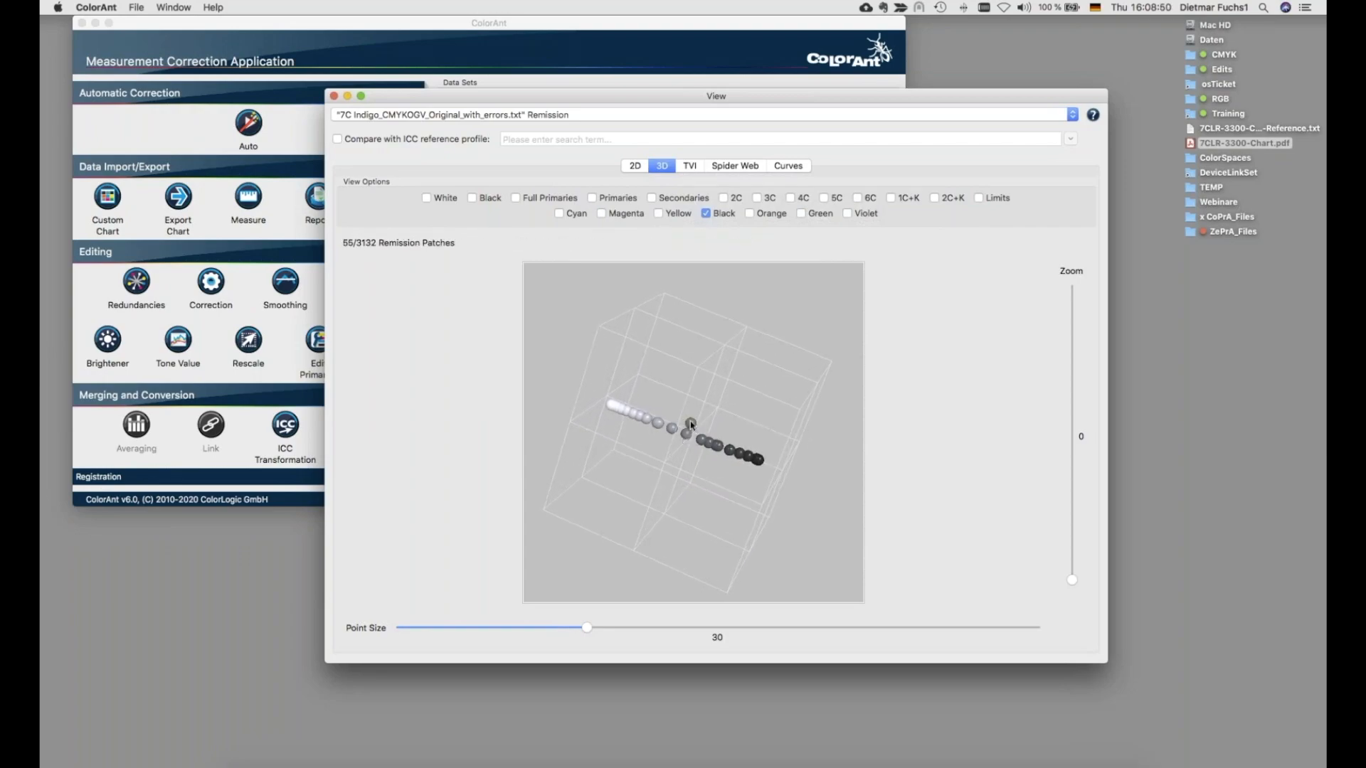
drag(649, 369, 635, 363)
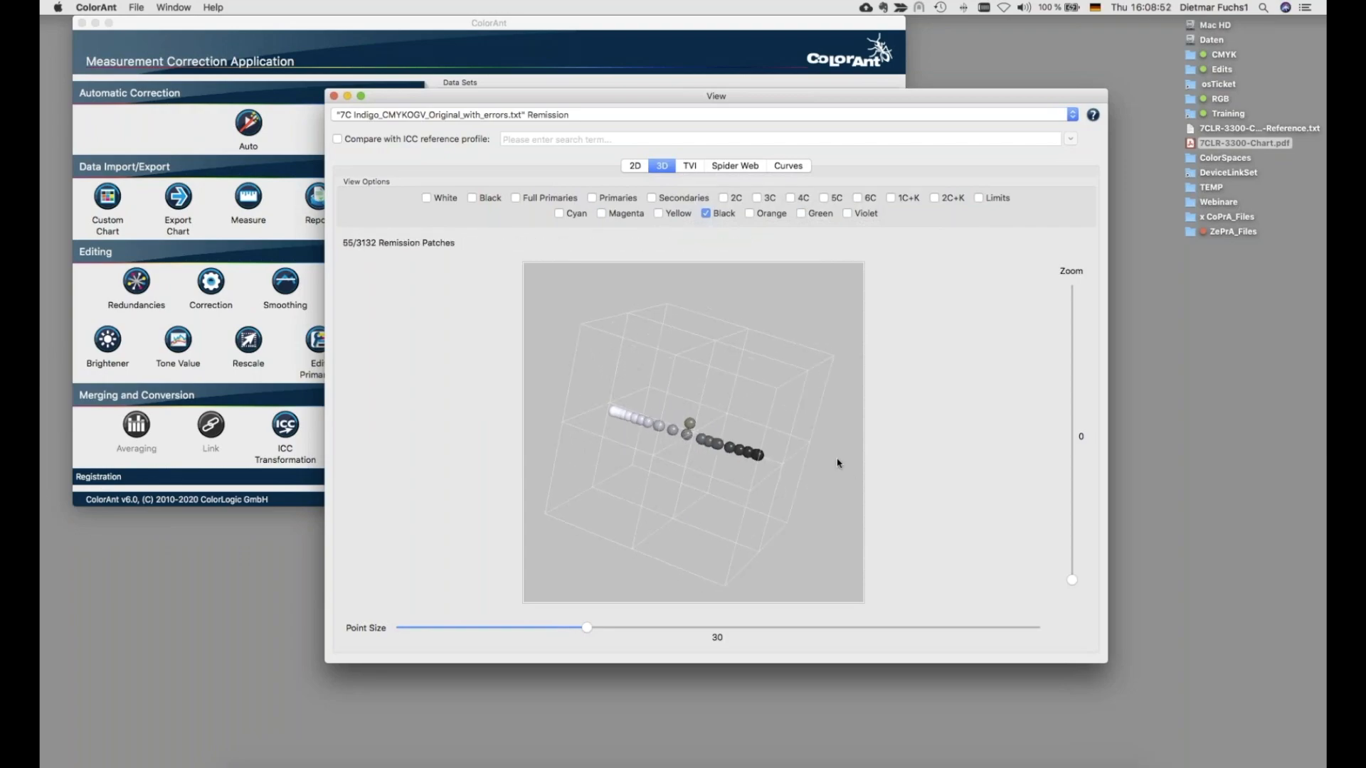
drag(735, 525, 715, 441)
mouse_move(688, 426)
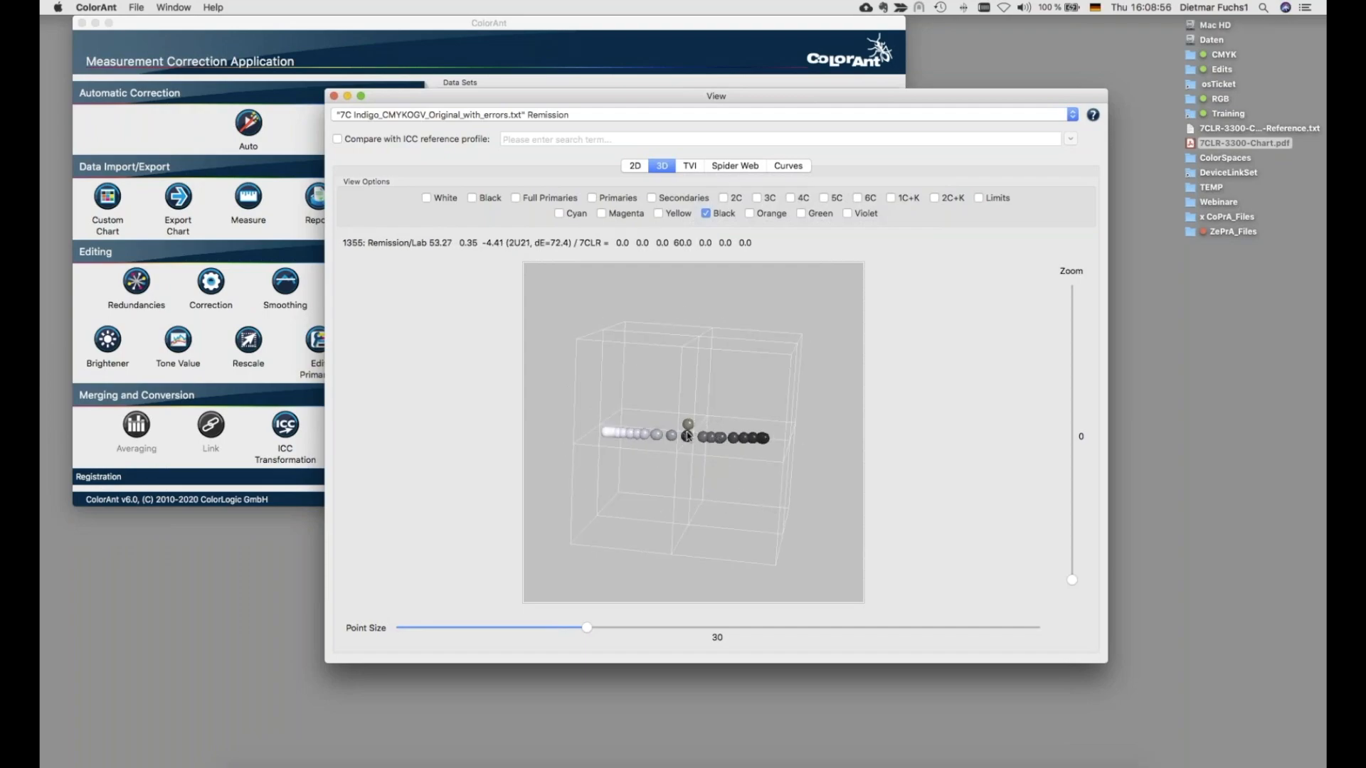
Step: Run the Auto correction on the 7C Indigo_CMYKOGV_Original_with_errors.txt data set
drag(614, 101, 759, 205)
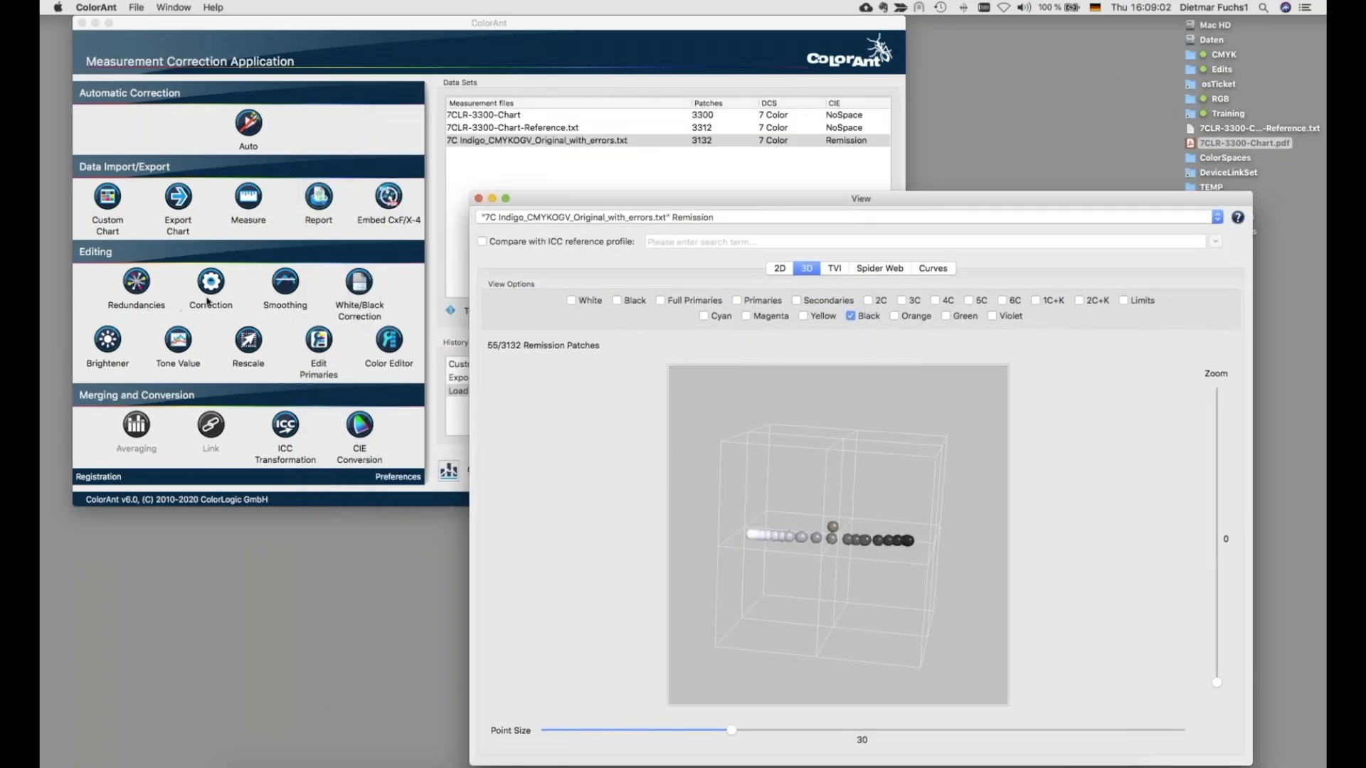
click(520, 142)
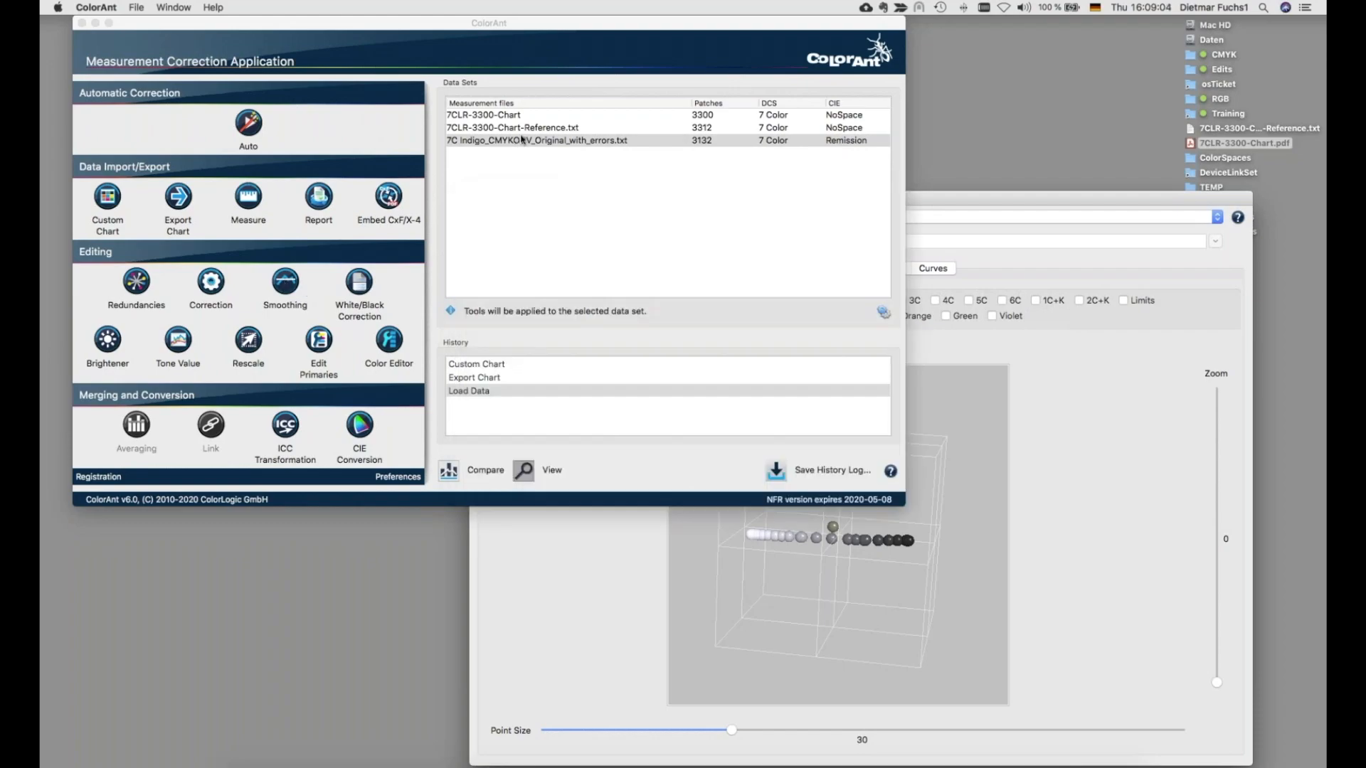
click(249, 124)
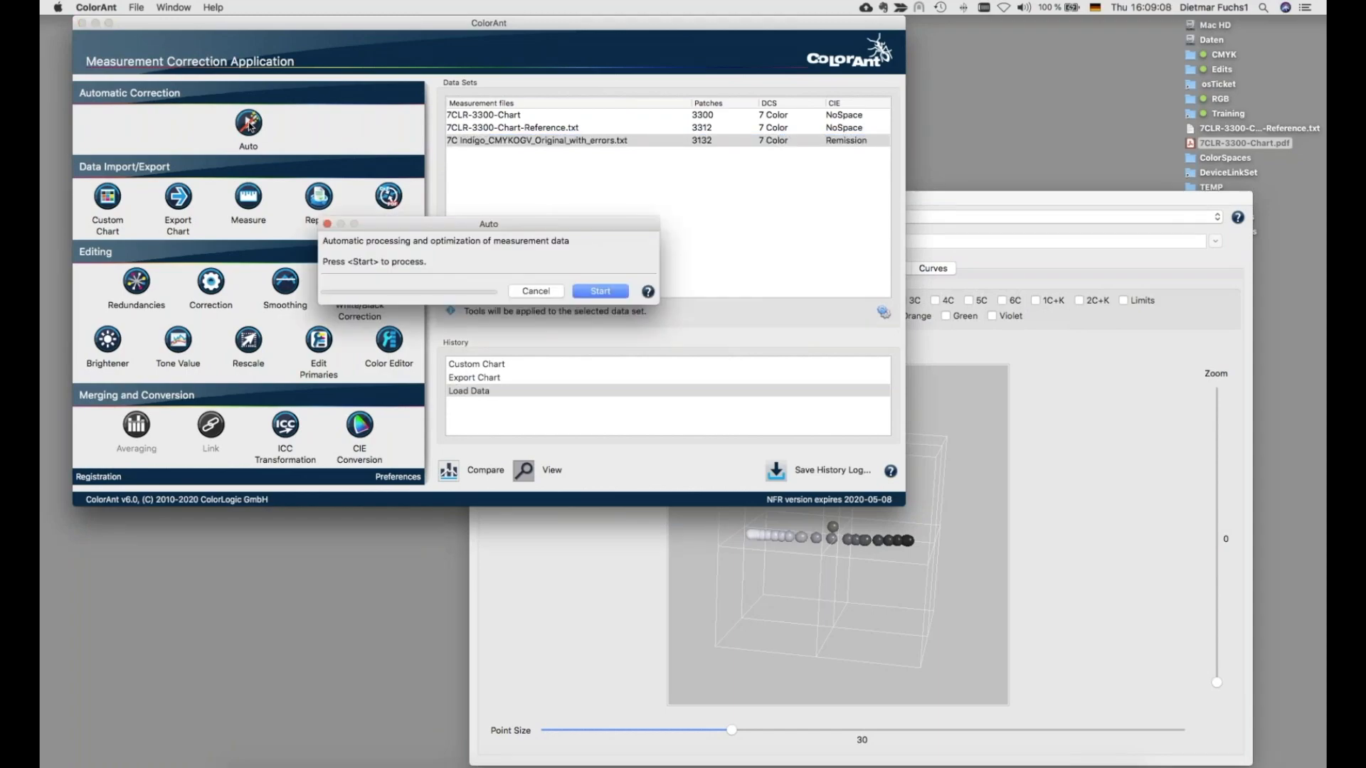
click(616, 296)
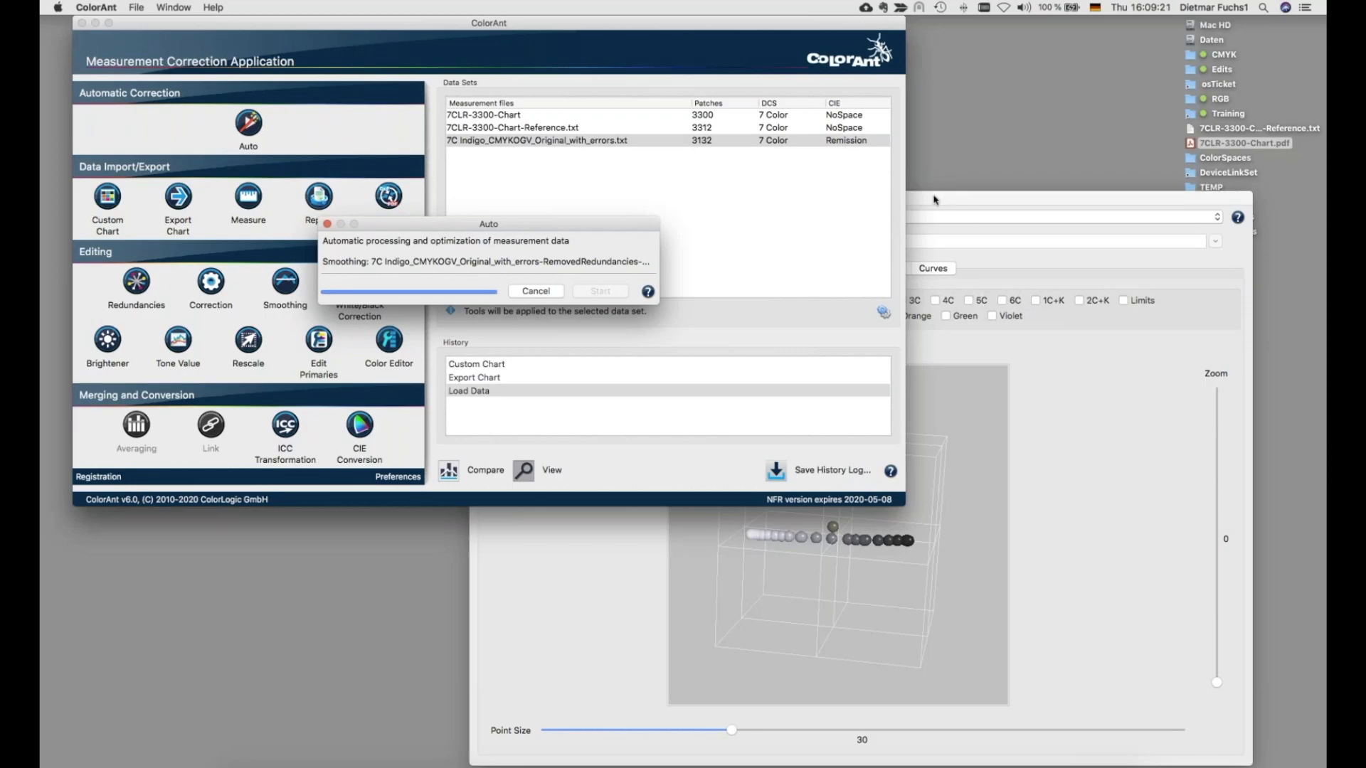
Step: Compare the black ramp of the original Indigo data with the RemovedRedundancies version in the 3D view
drag(934, 200, 845, 148)
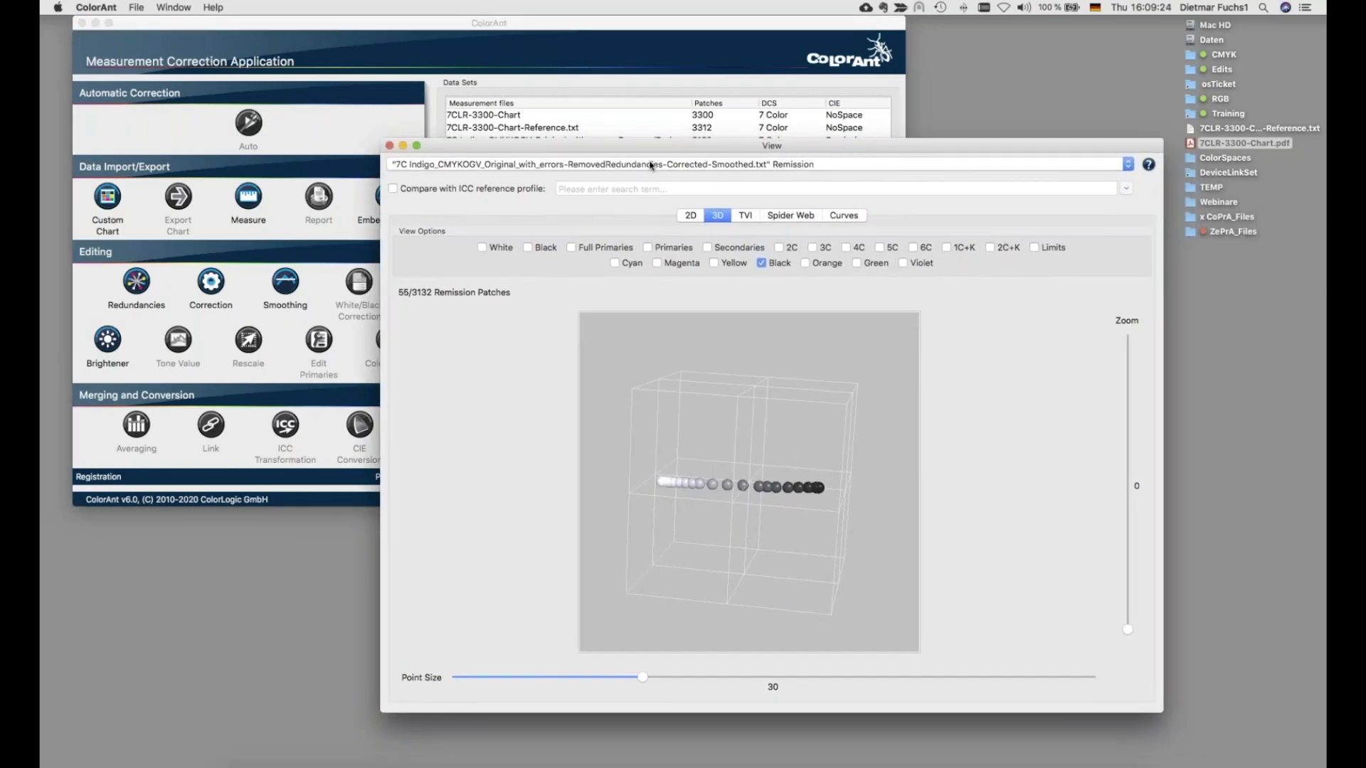
click(651, 165)
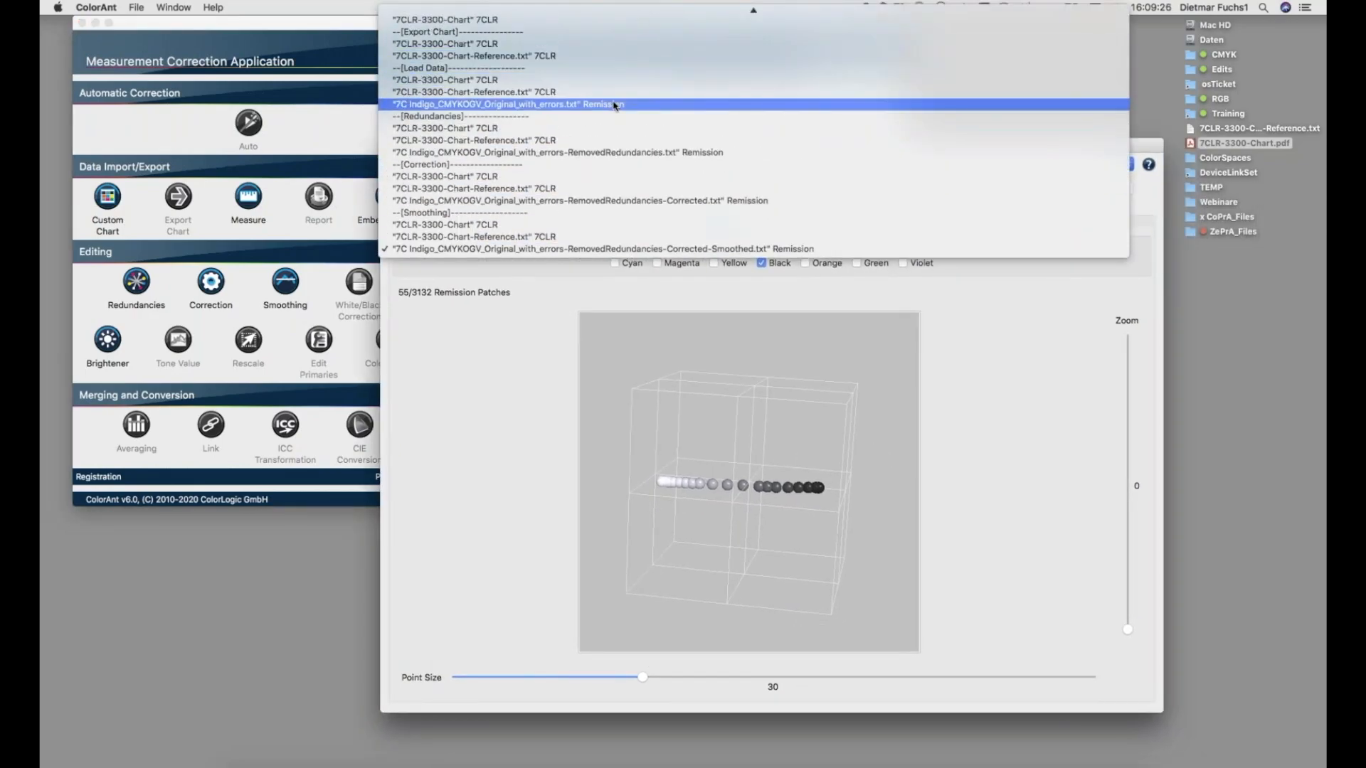
click(616, 106)
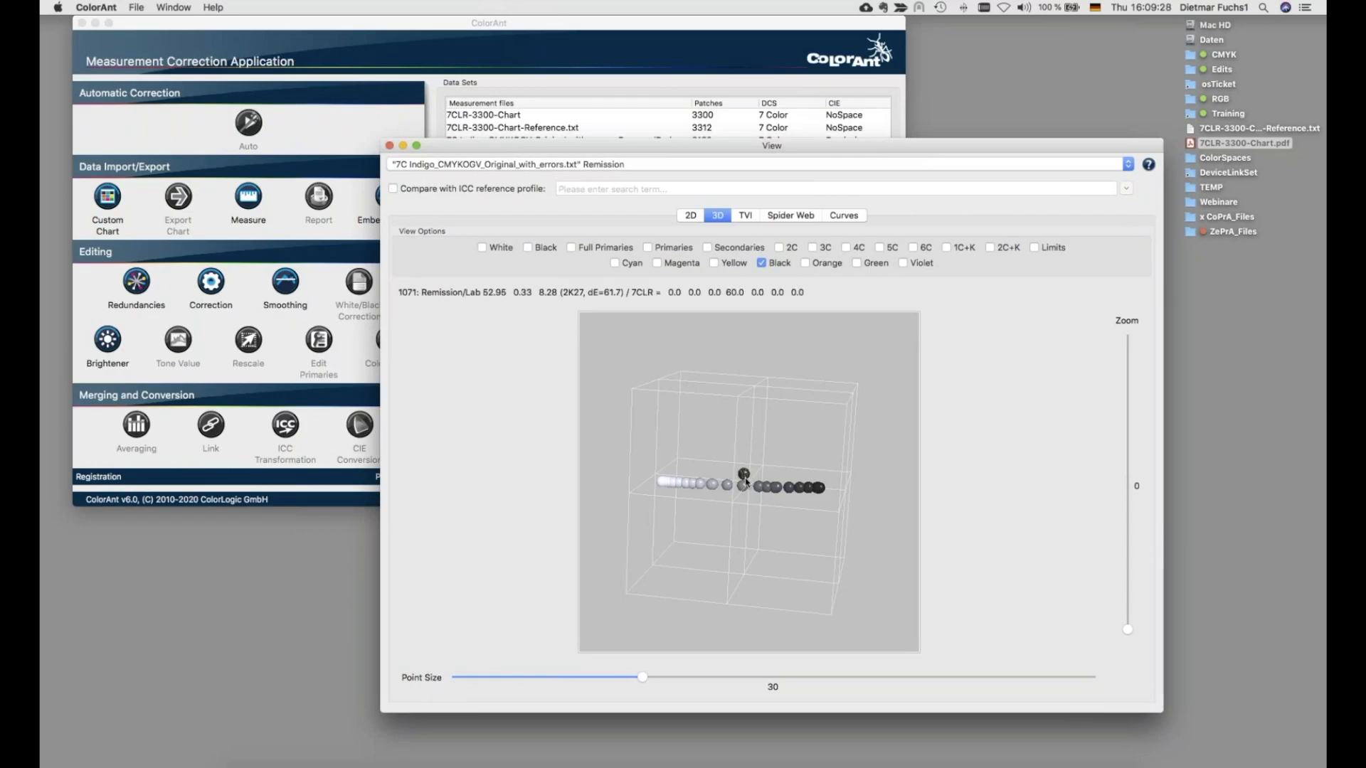
click(549, 165)
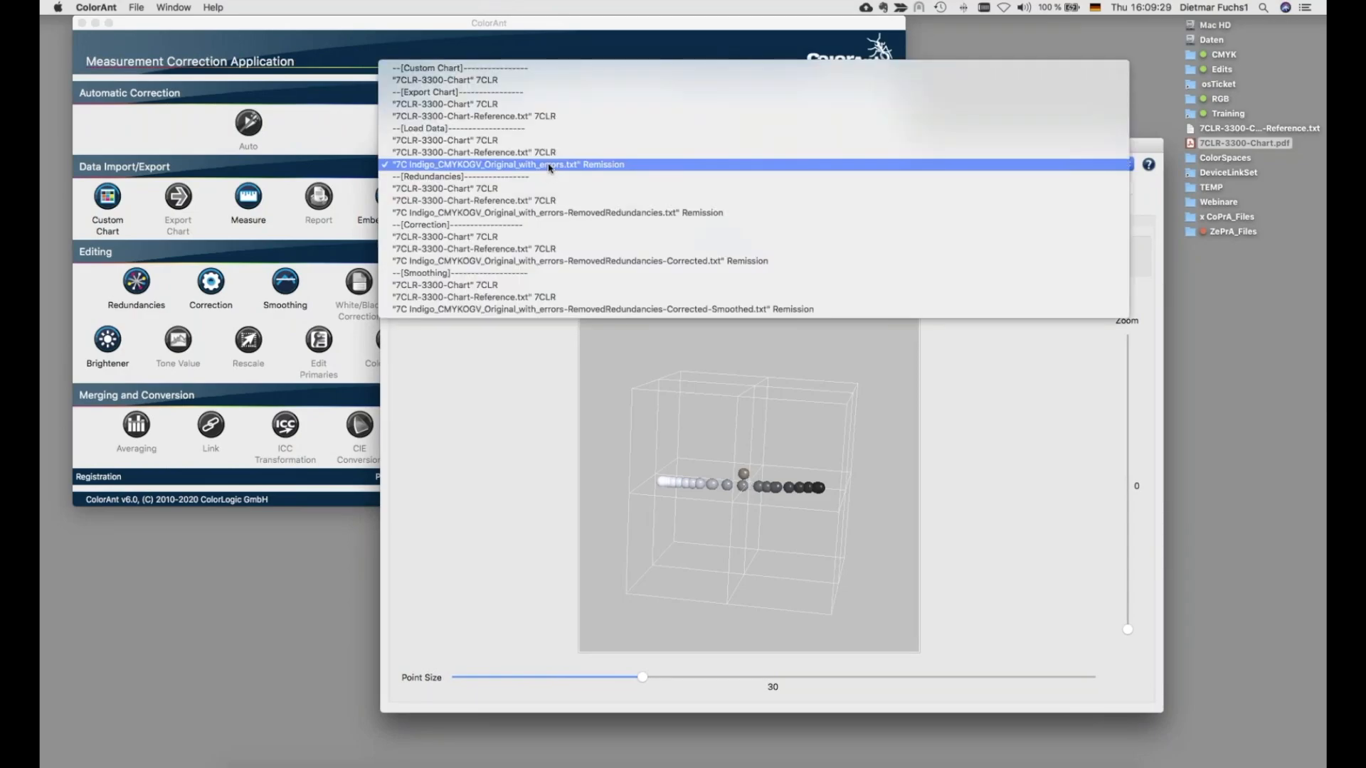
click(572, 213)
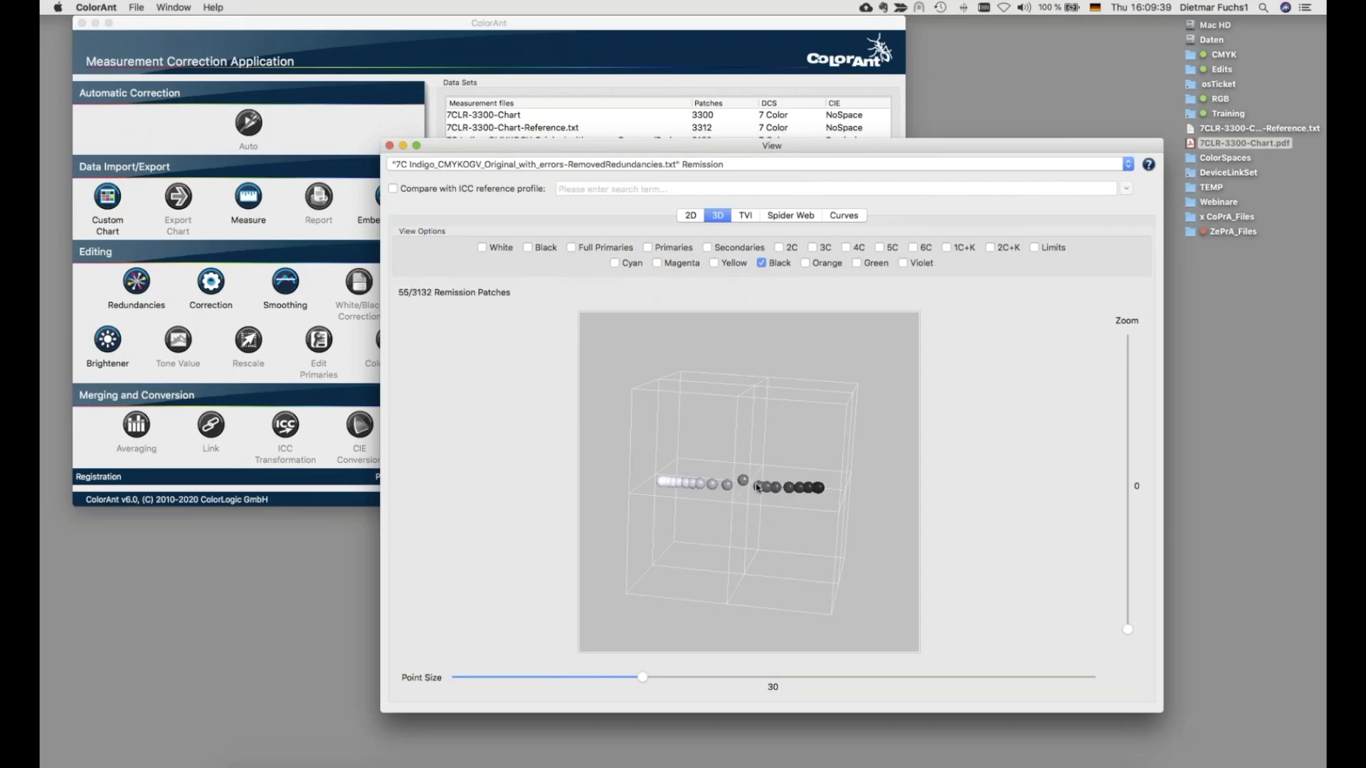
Step: Compare the black ramp in the RemovedRedundancies-Corrected and RemovedRedundancies-Corrected-Smoothed versions
click(604, 165)
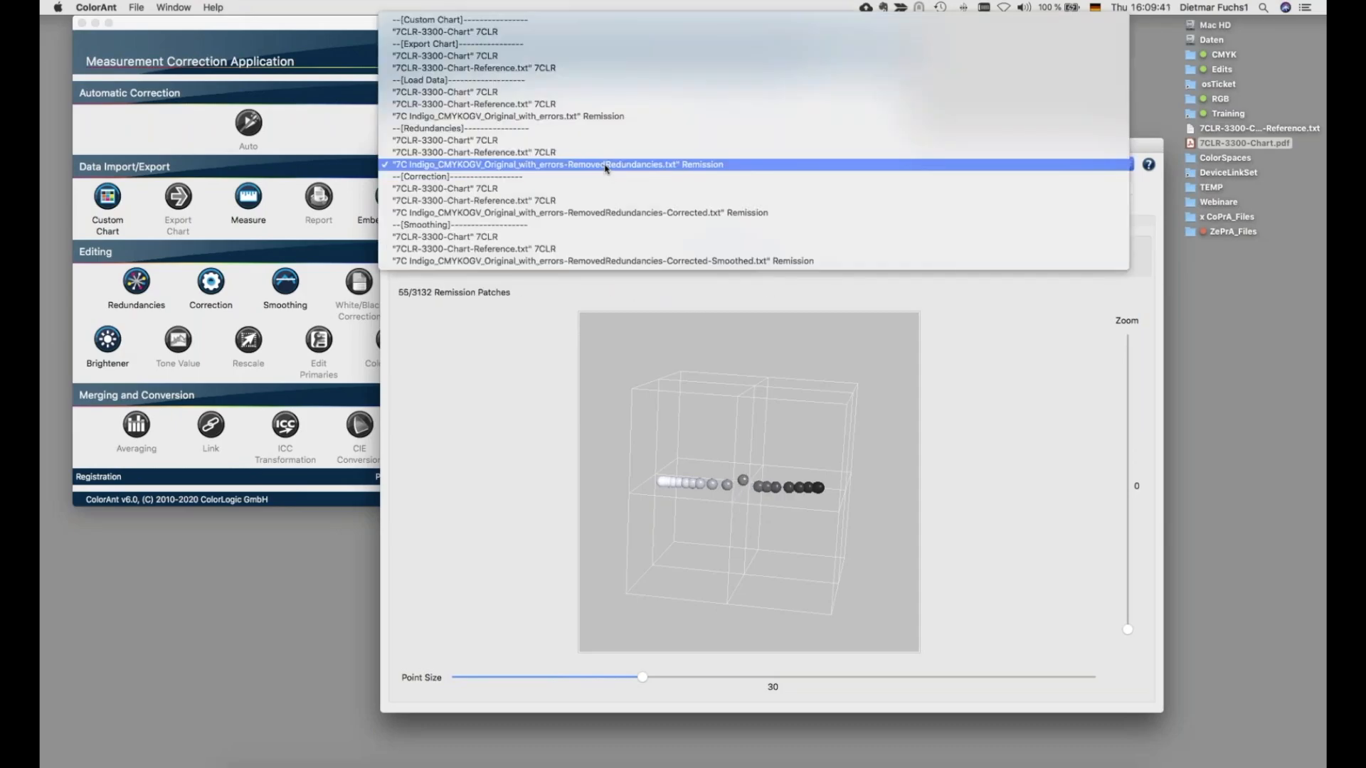
click(613, 213)
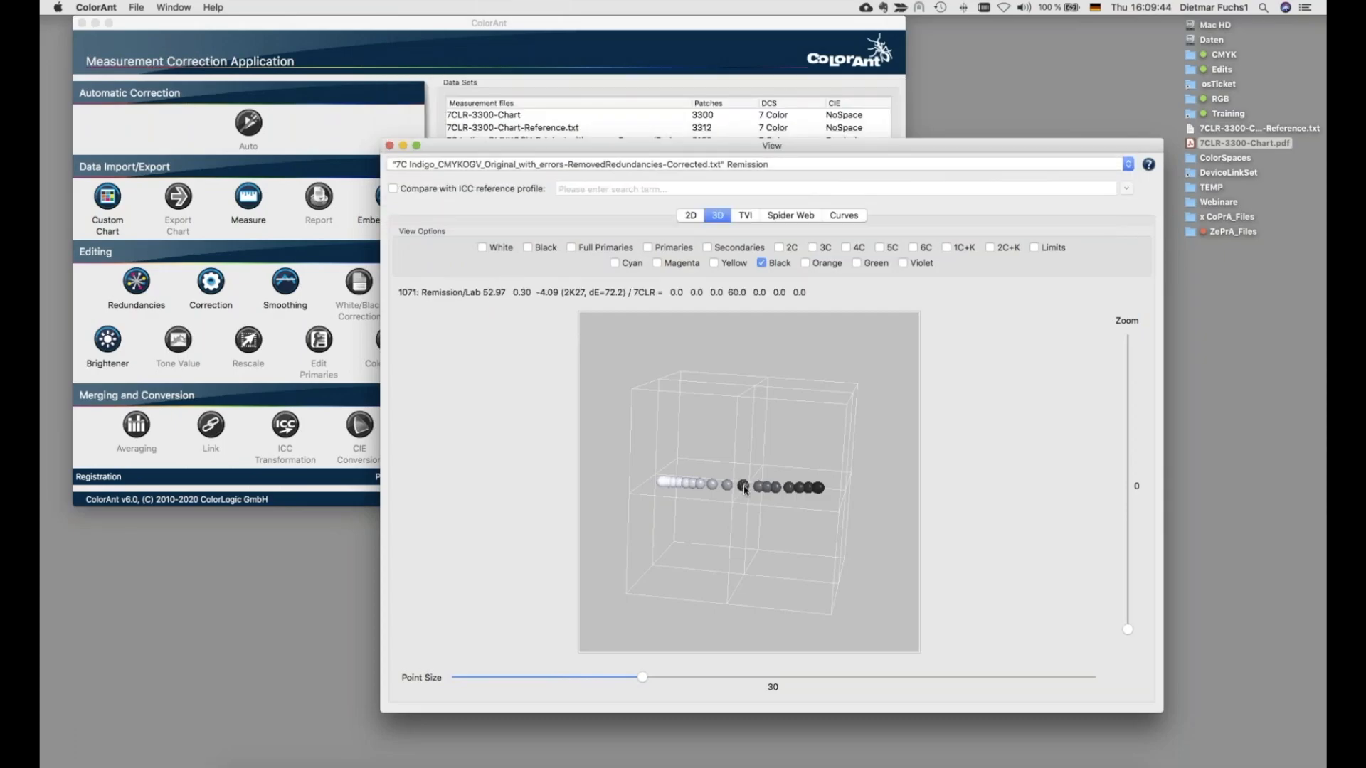
click(648, 168)
click(653, 213)
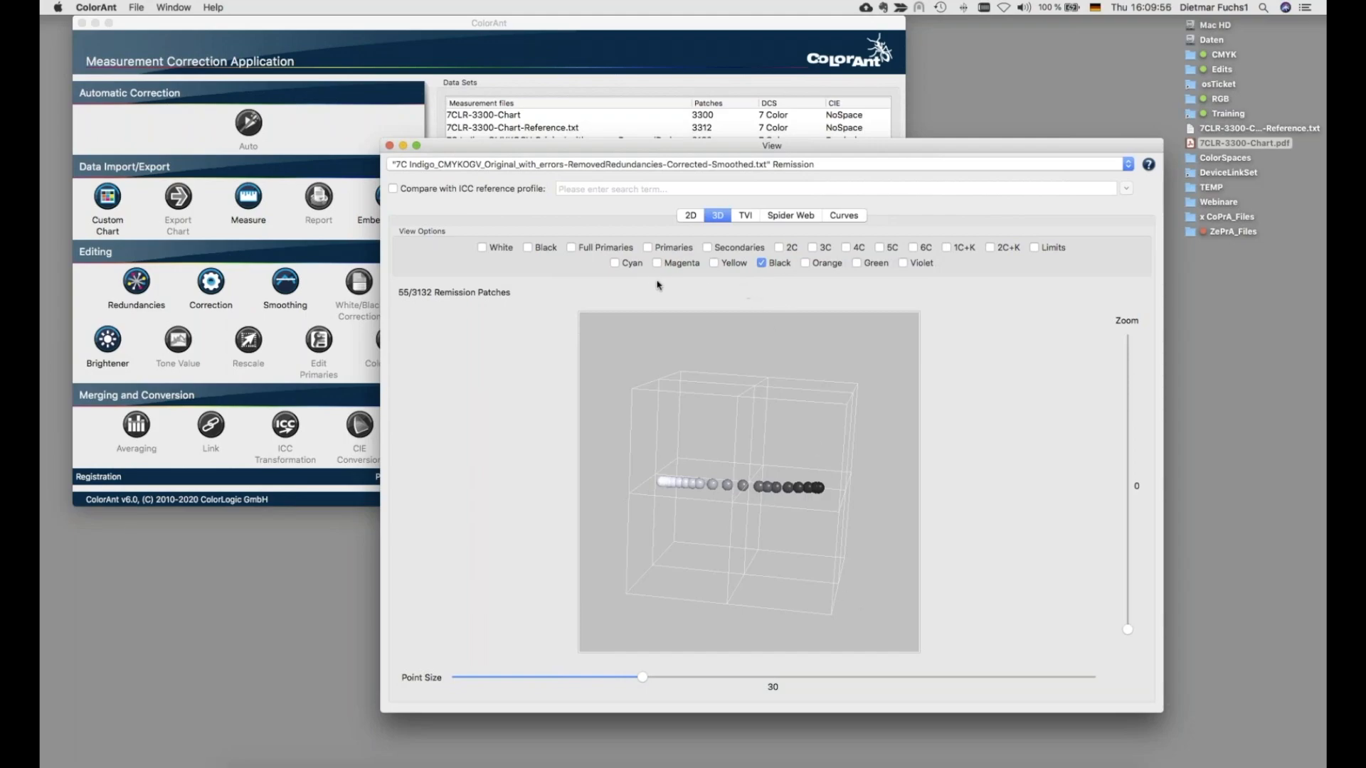
Step: Show all seven color channels of the smoothed data set in 3D and inspect its gamut from several sides
click(632, 265)
click(679, 263)
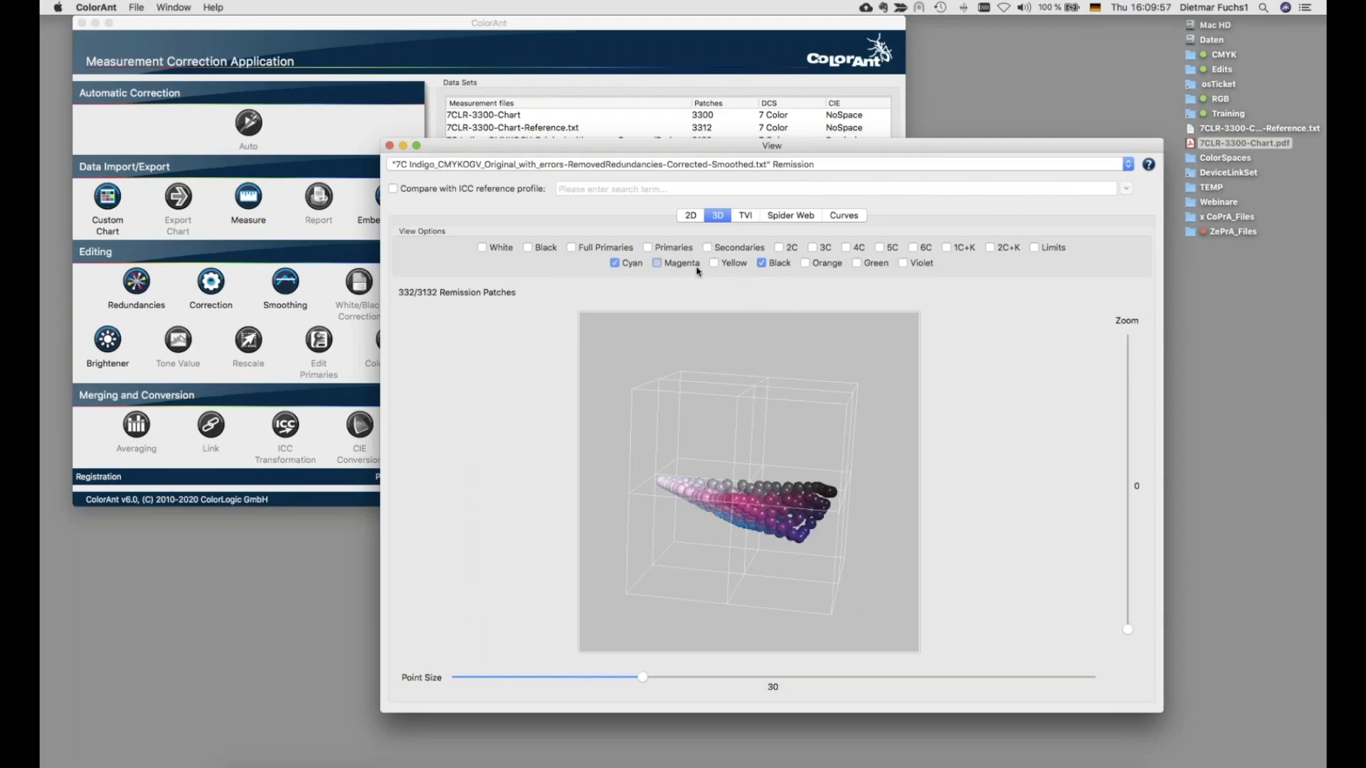
click(735, 263)
click(826, 264)
click(884, 264)
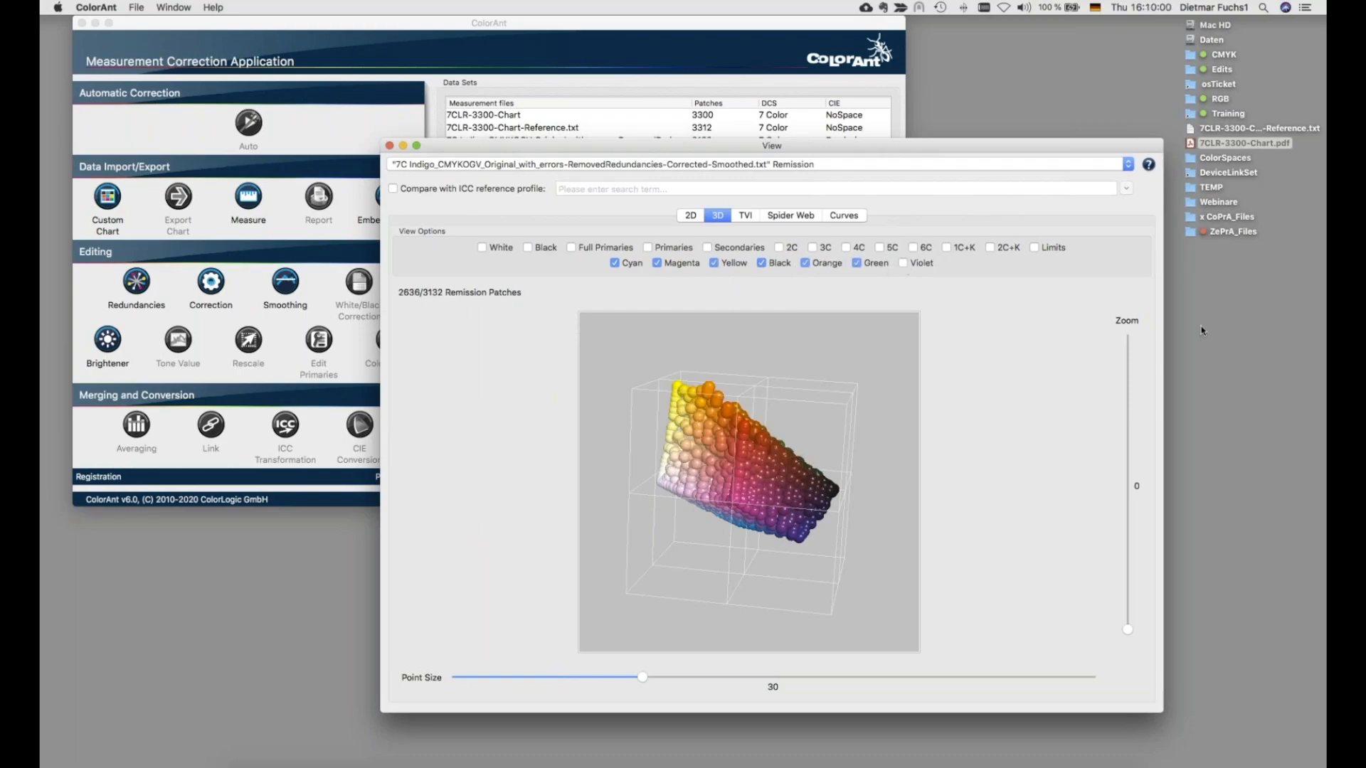
click(903, 264)
drag(644, 455, 600, 480)
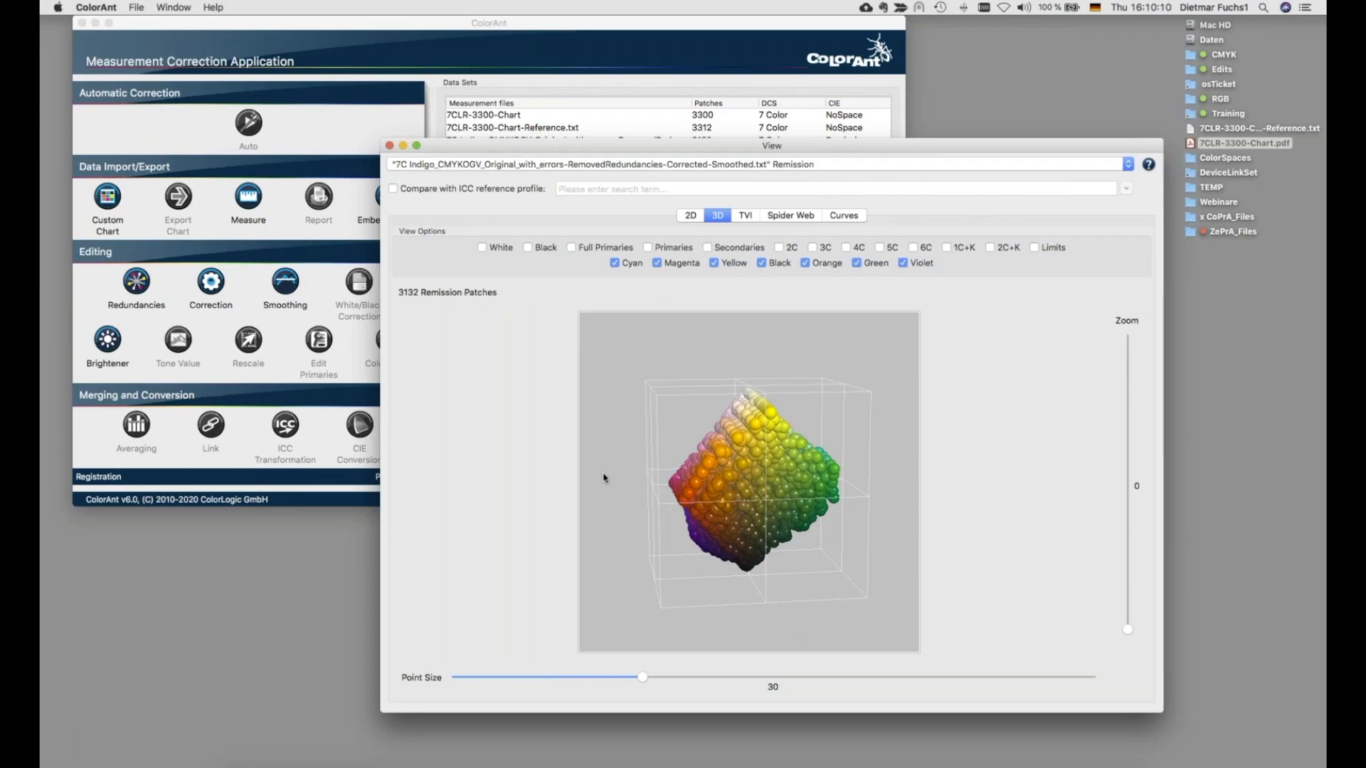
drag(723, 484, 756, 466)
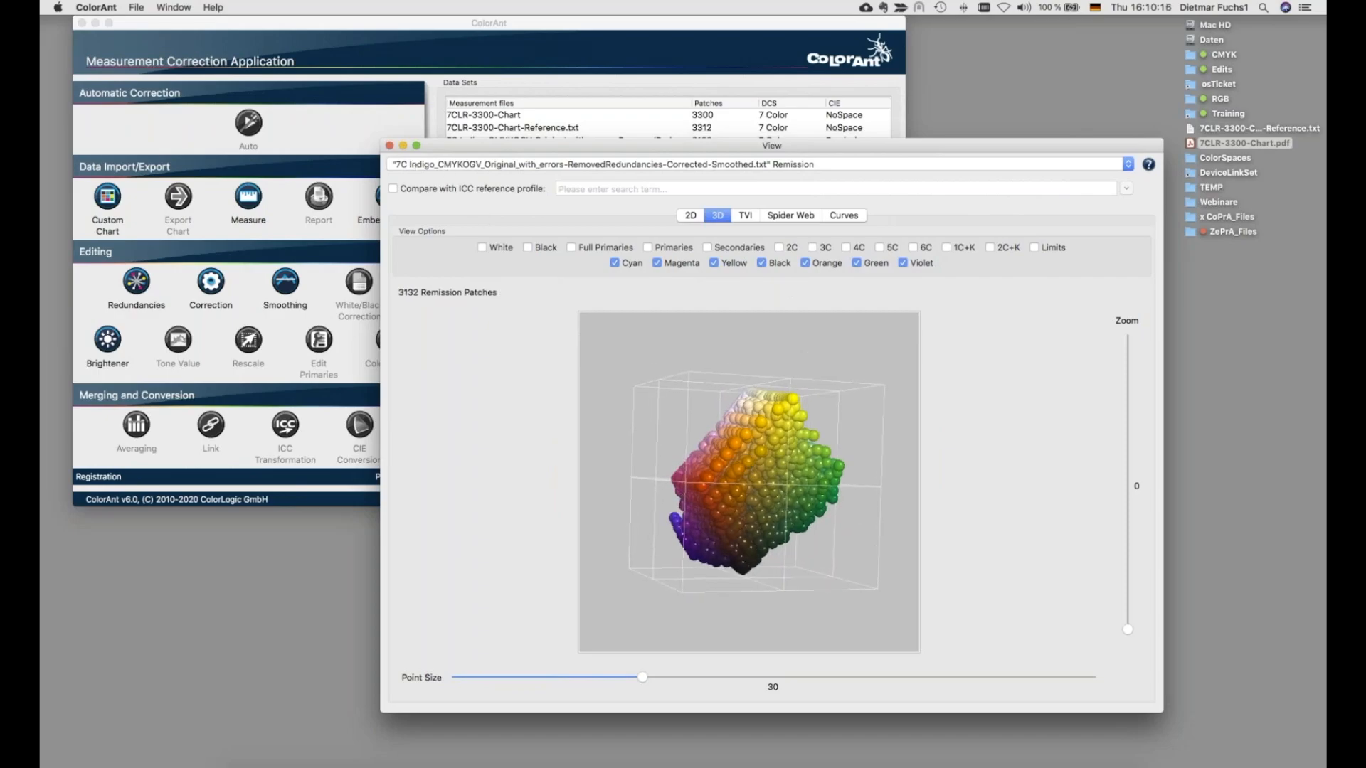
Step: Close the data view and select the corrected and smoothed Indigo data set in the measurement files
click(390, 146)
click(539, 141)
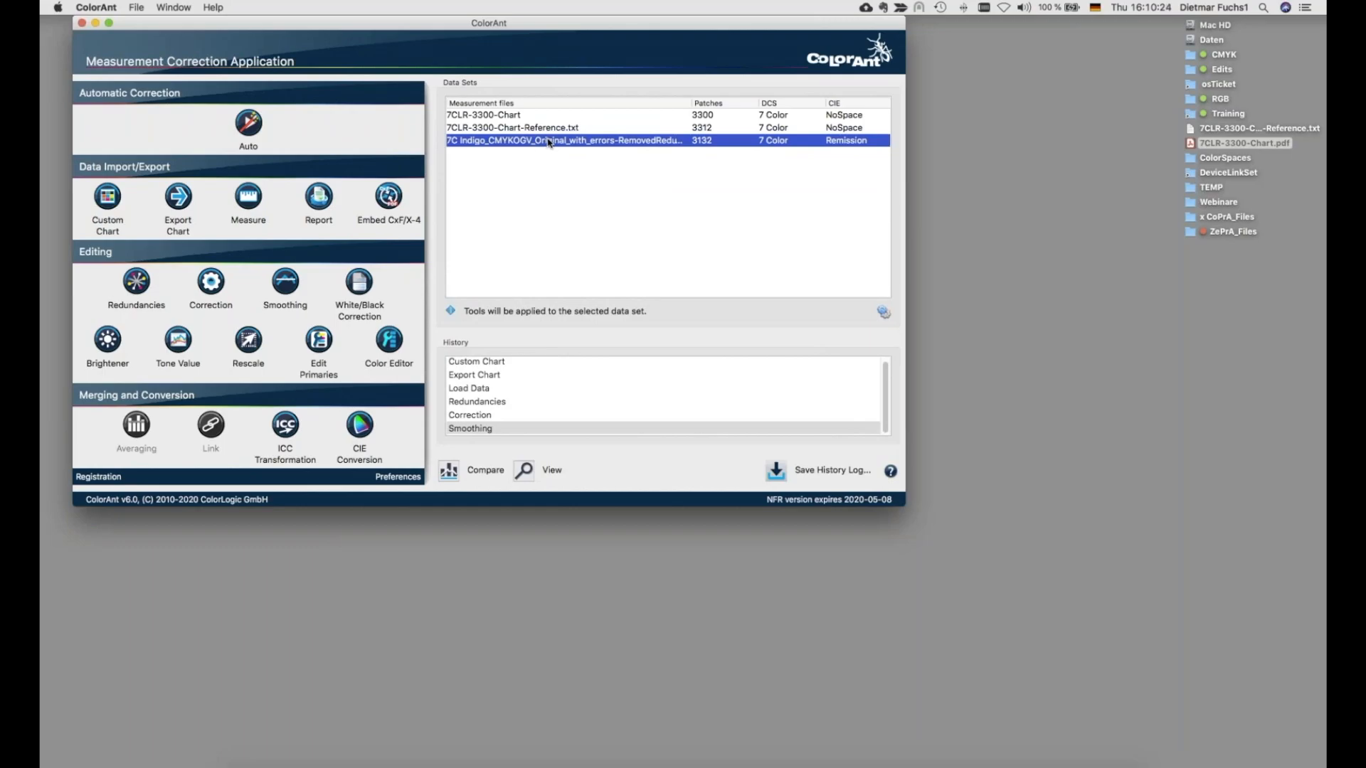
click(135, 7)
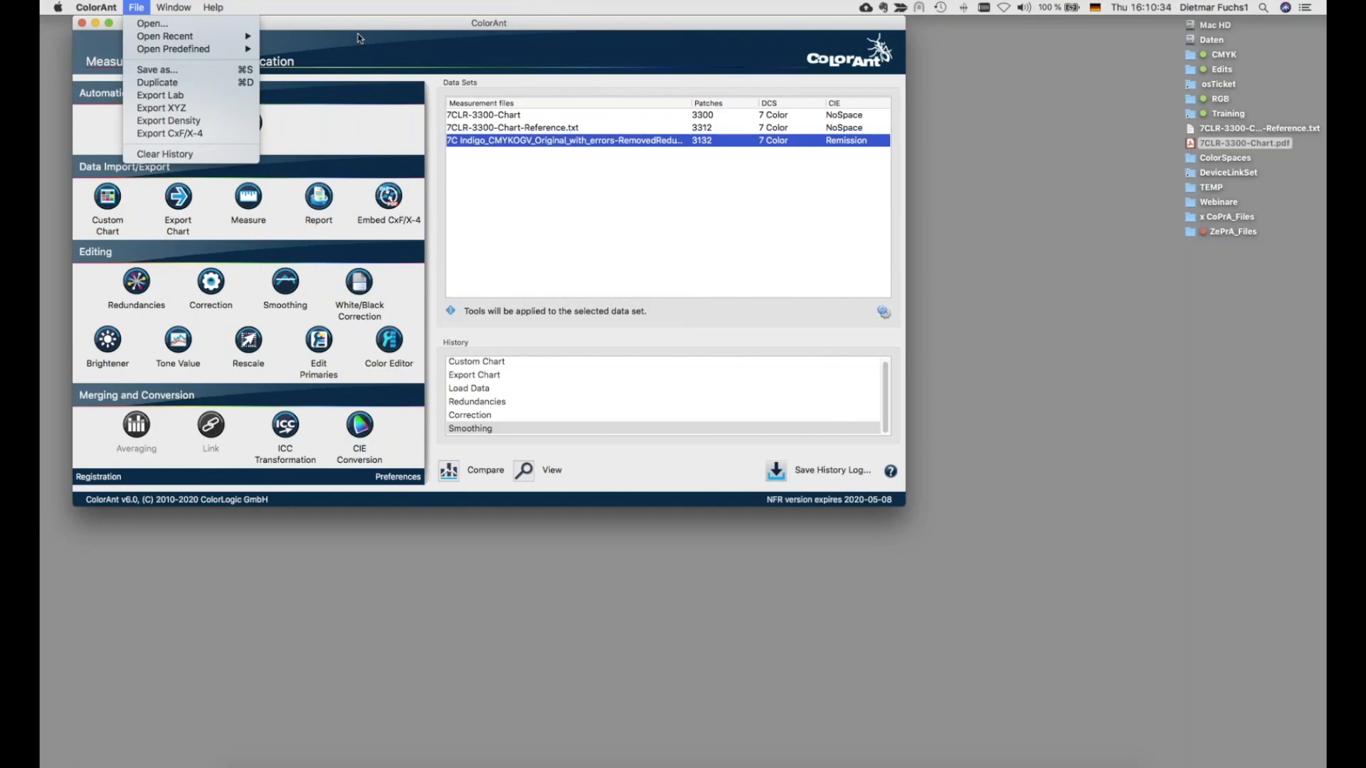
drag(364, 22, 371, 22)
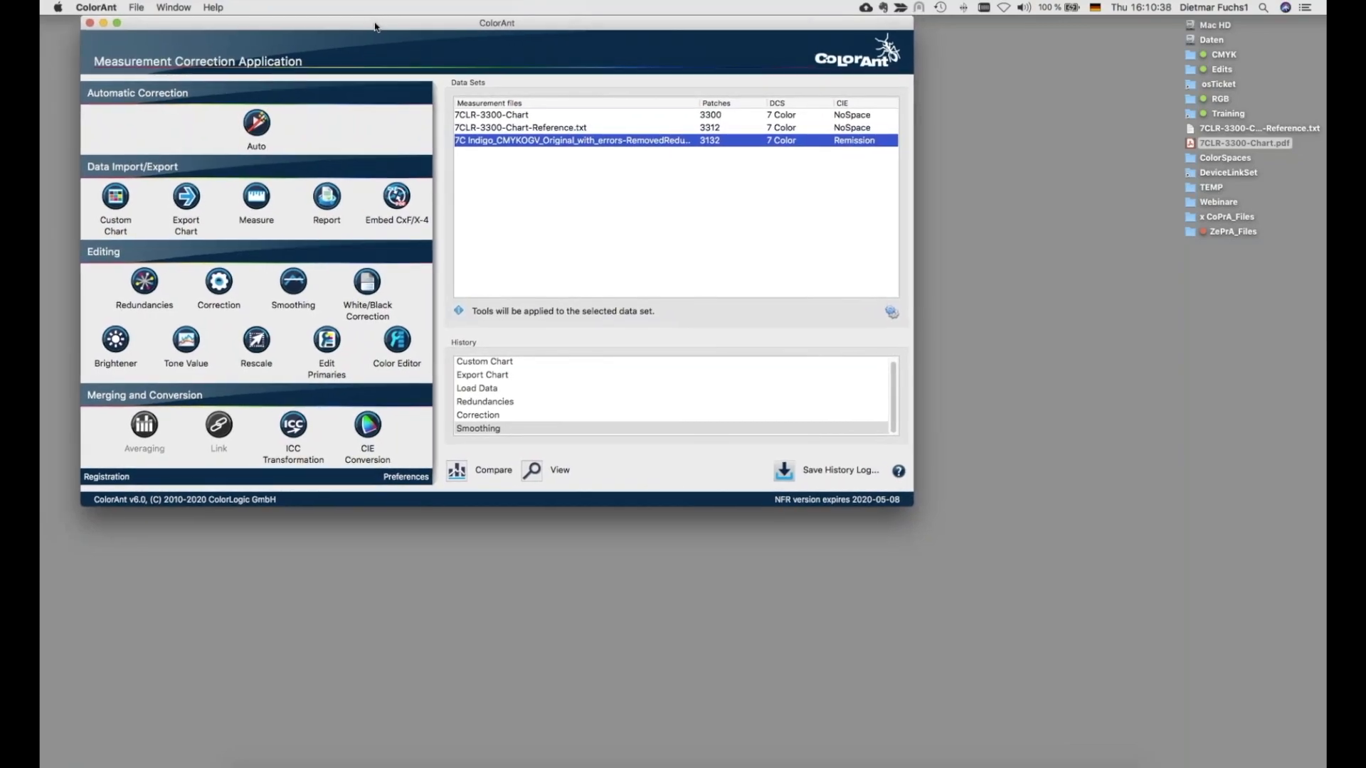
Step: Quit ColorAnt and launch CoPrA for printer profiling
key(super+q)
mouse_move(1094, 762)
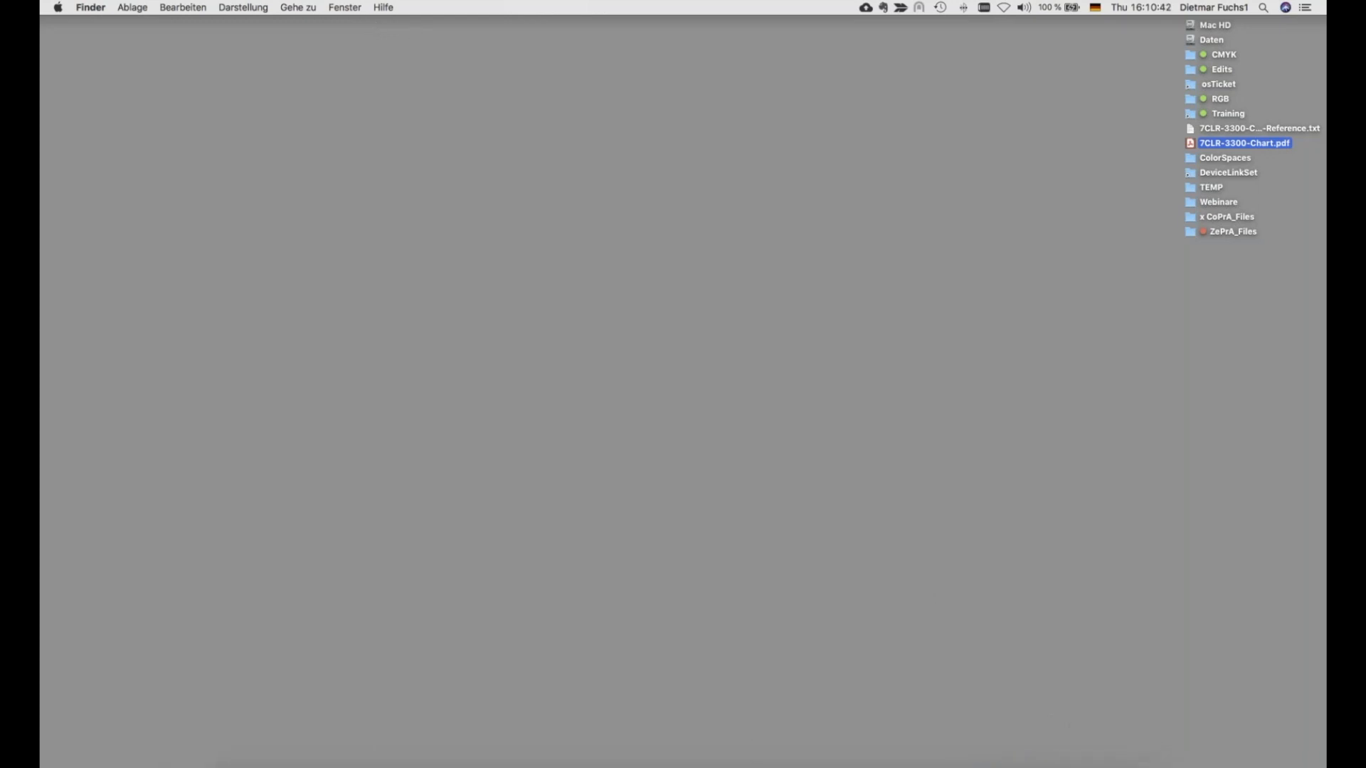
mouse_move(728, 758)
click(729, 759)
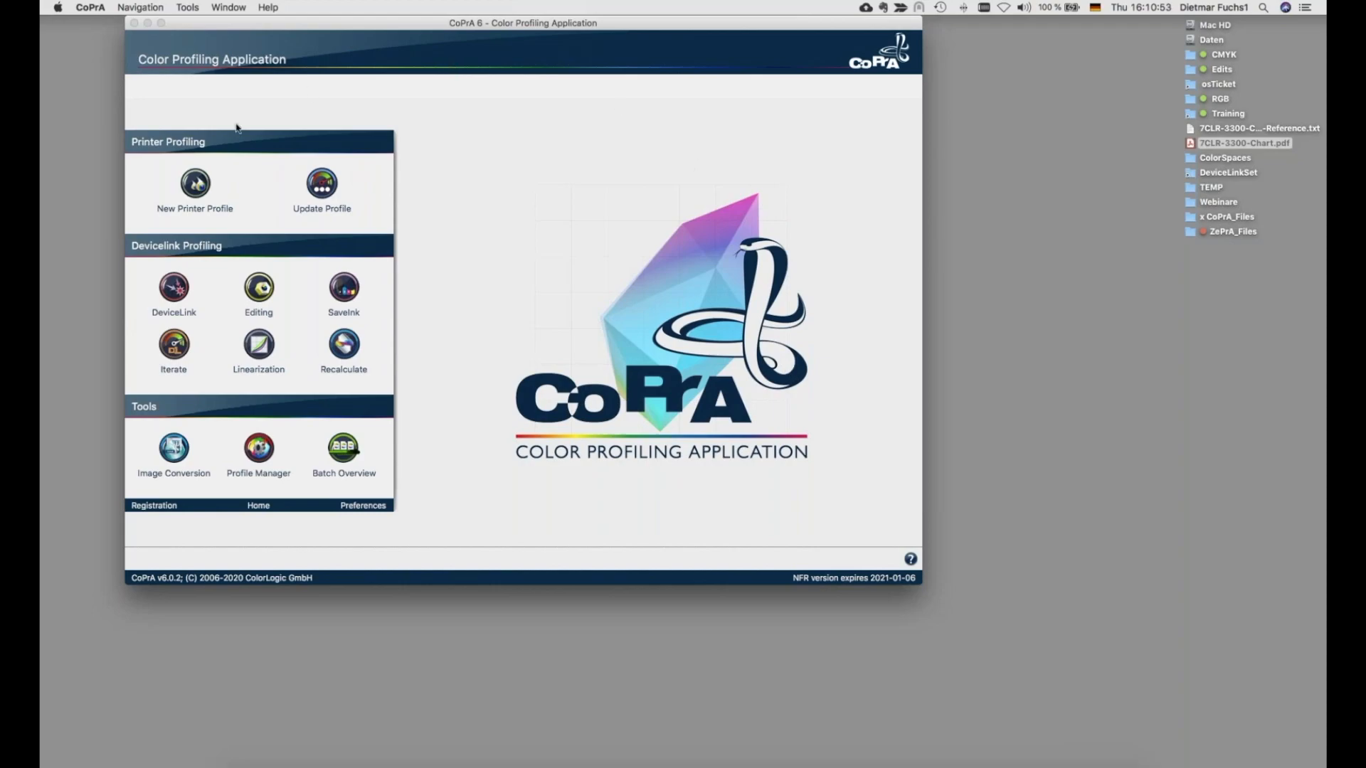
mouse_move(213, 205)
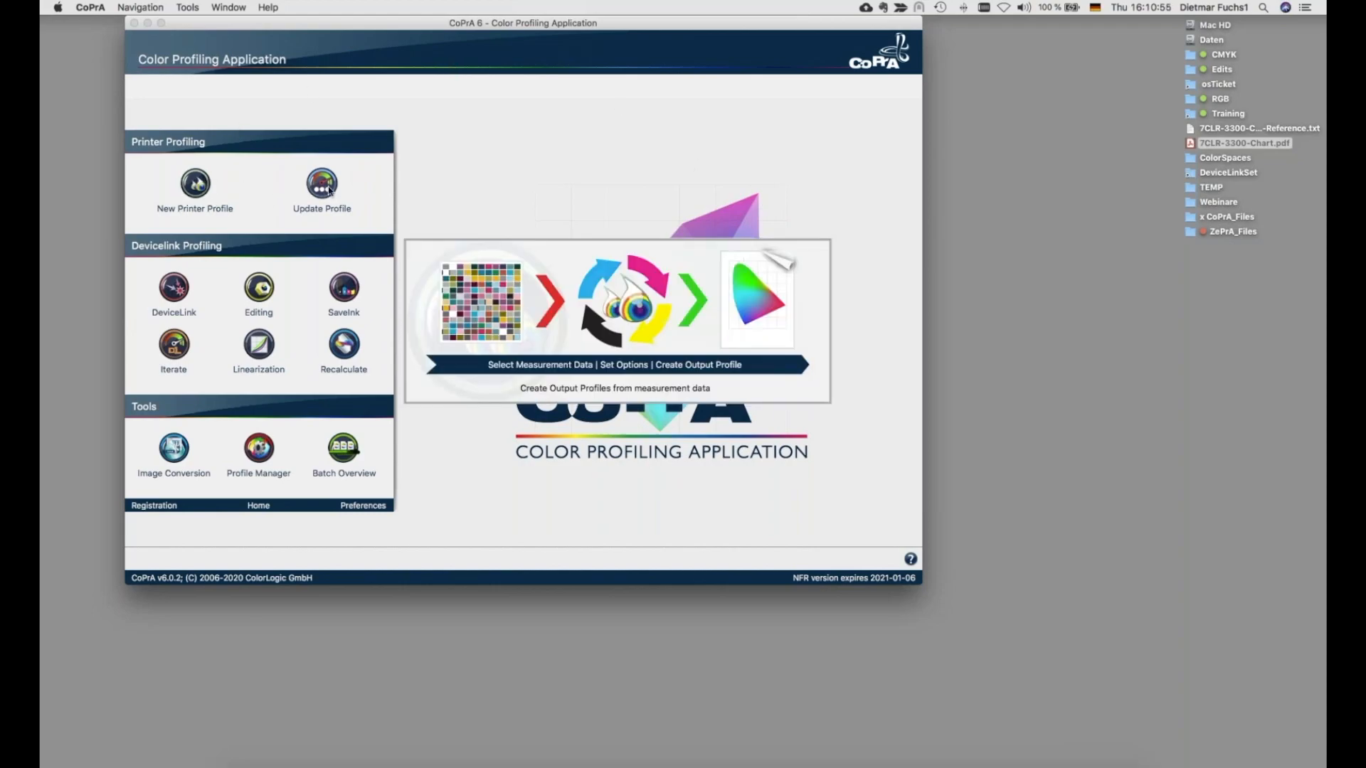
Step: Start a new printer profile, clear the loaded measurement data and load 7C Indigo_CMYKOGV_Spectral-Optimized.txt instead
mouse_move(327, 189)
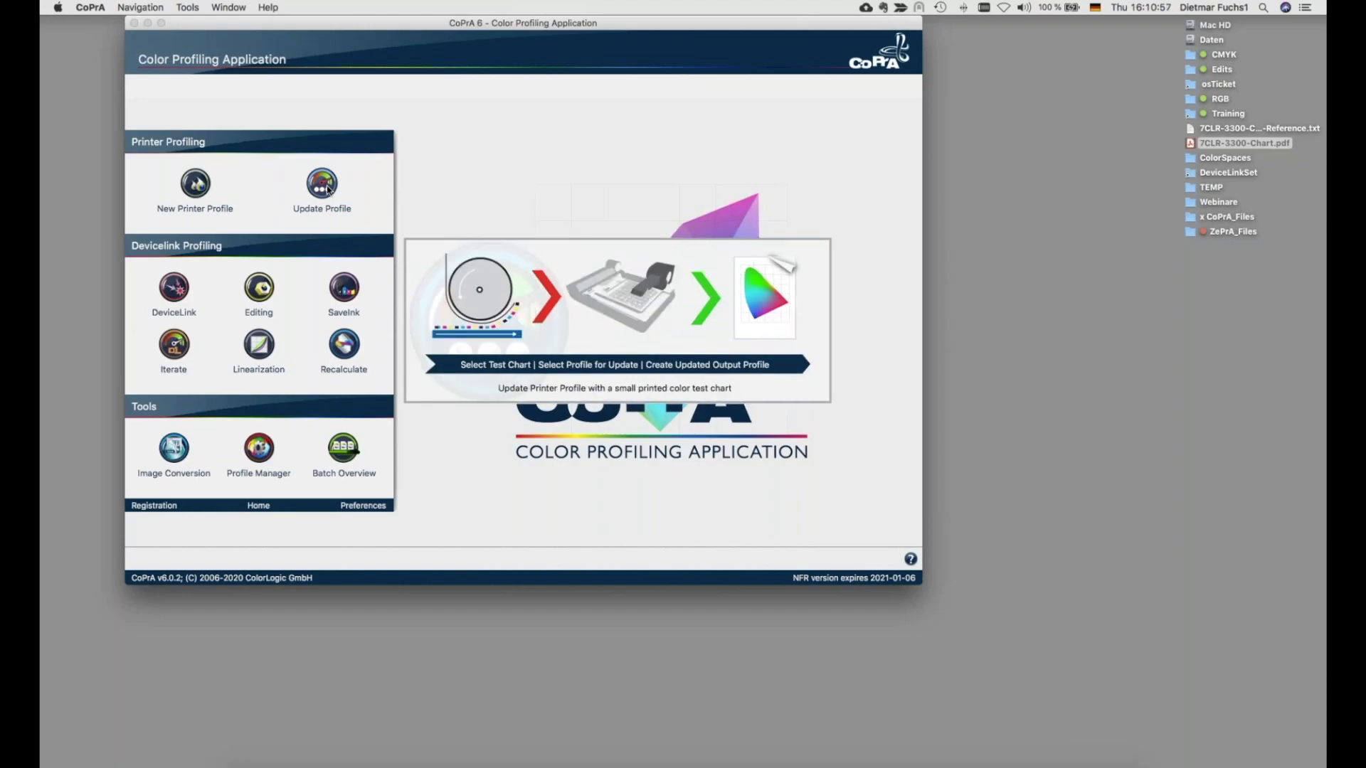
mouse_move(178, 300)
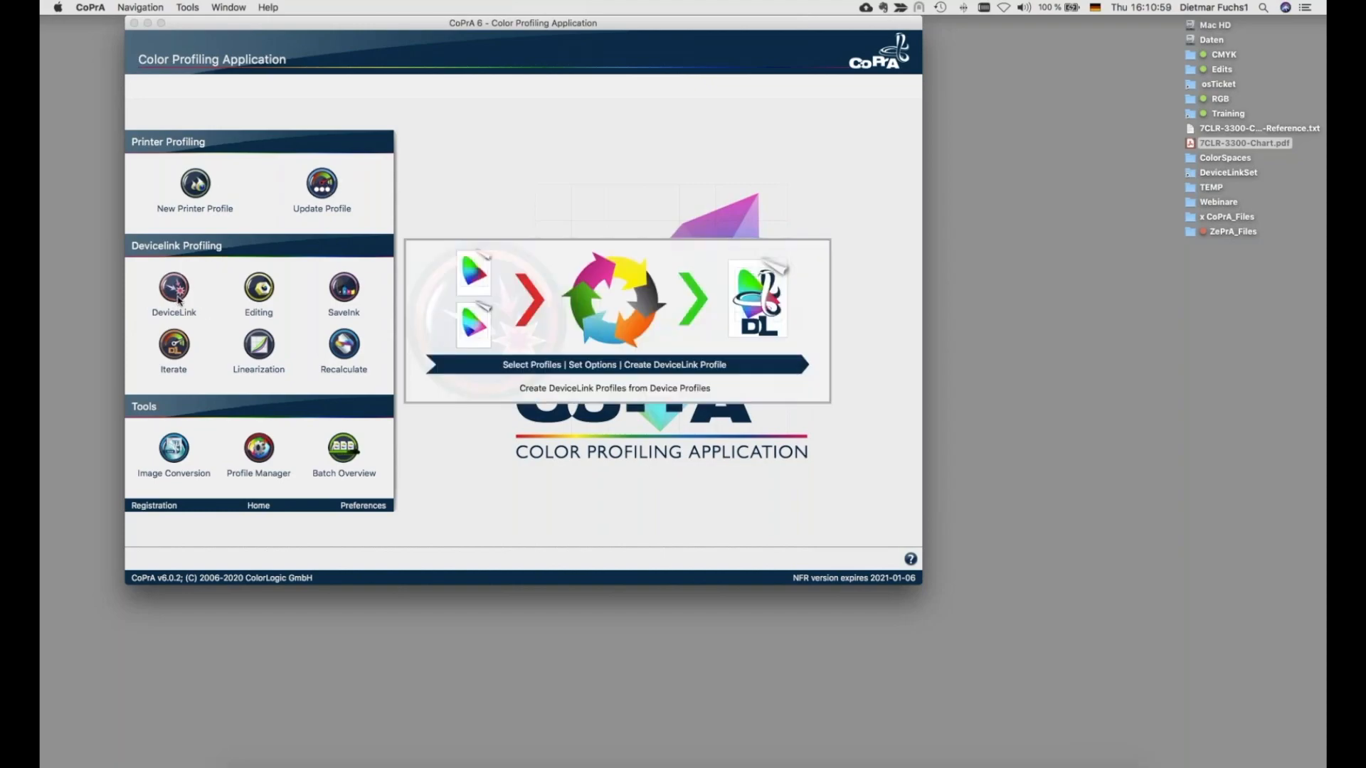
mouse_move(197, 184)
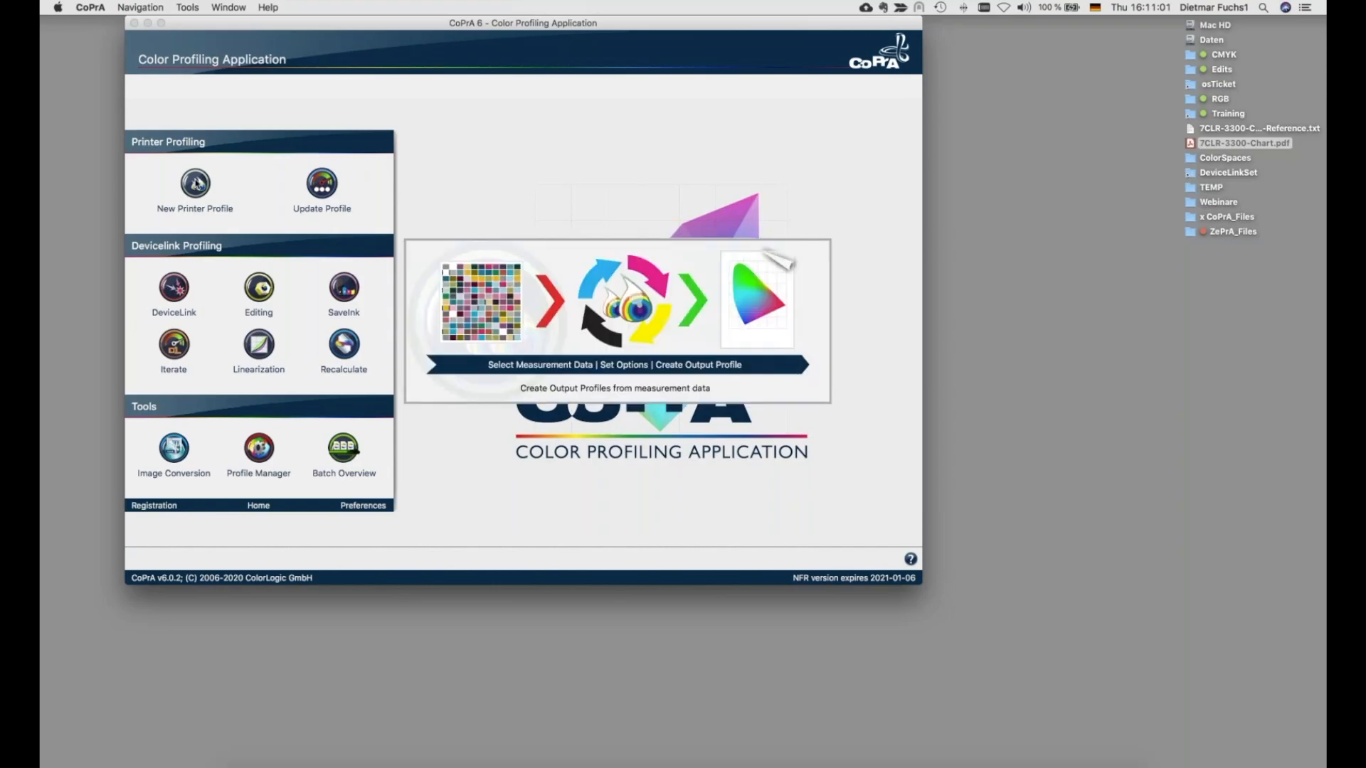
click(197, 186)
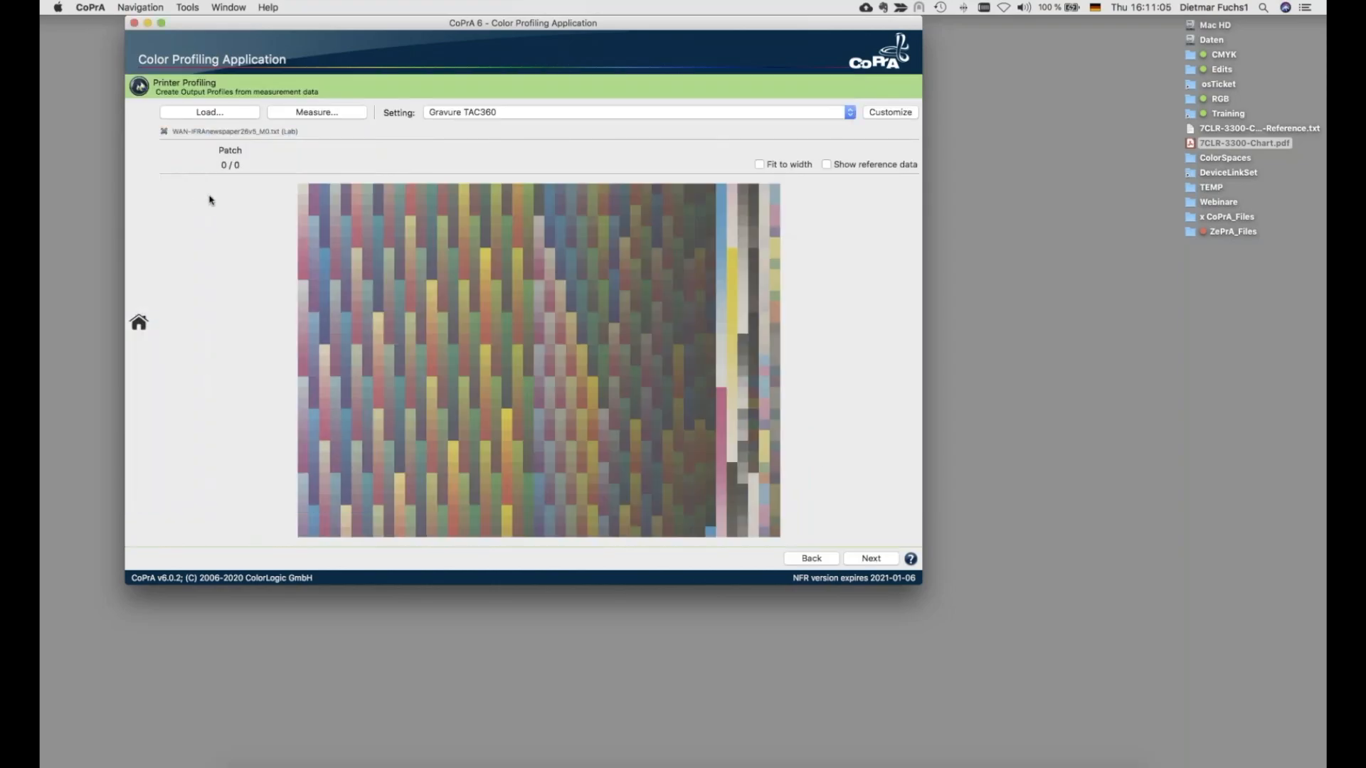
click(164, 132)
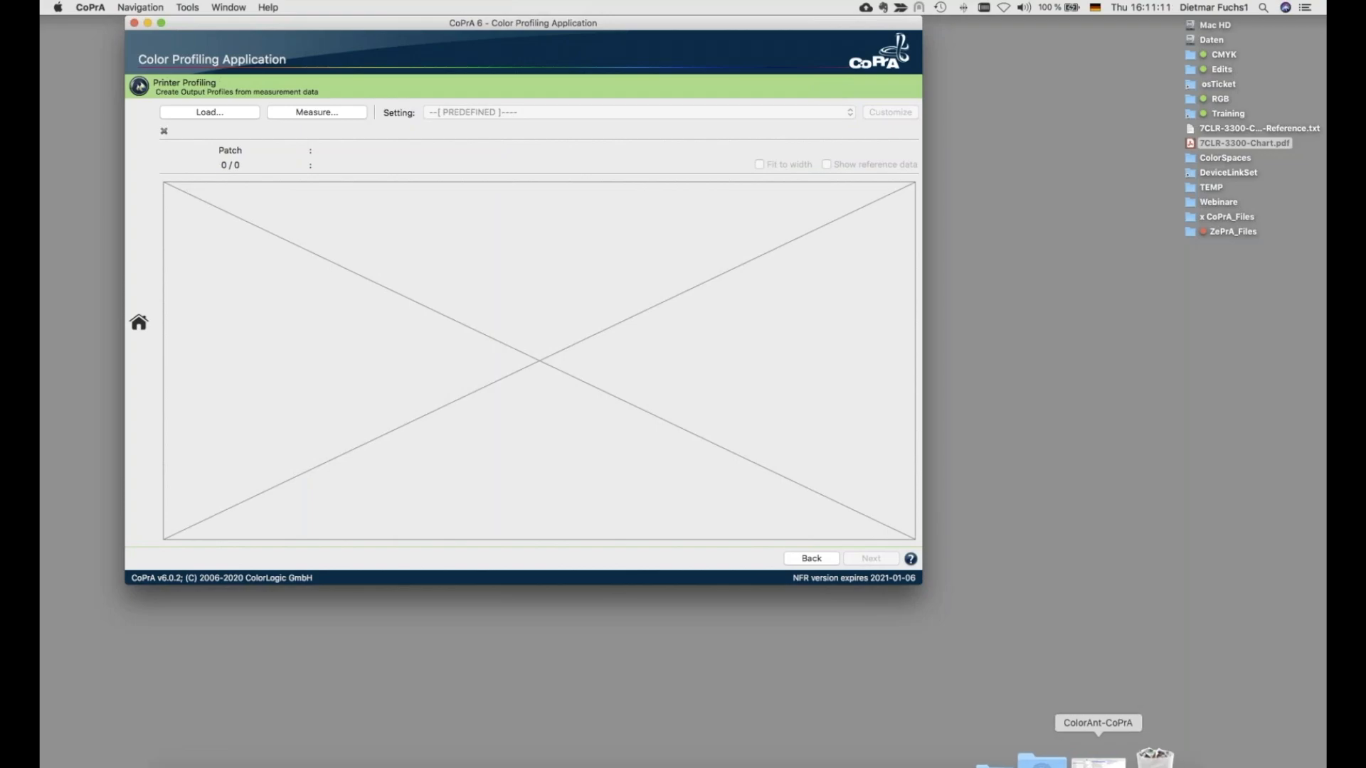
click(1099, 758)
drag(1042, 409, 391, 259)
click(420, 362)
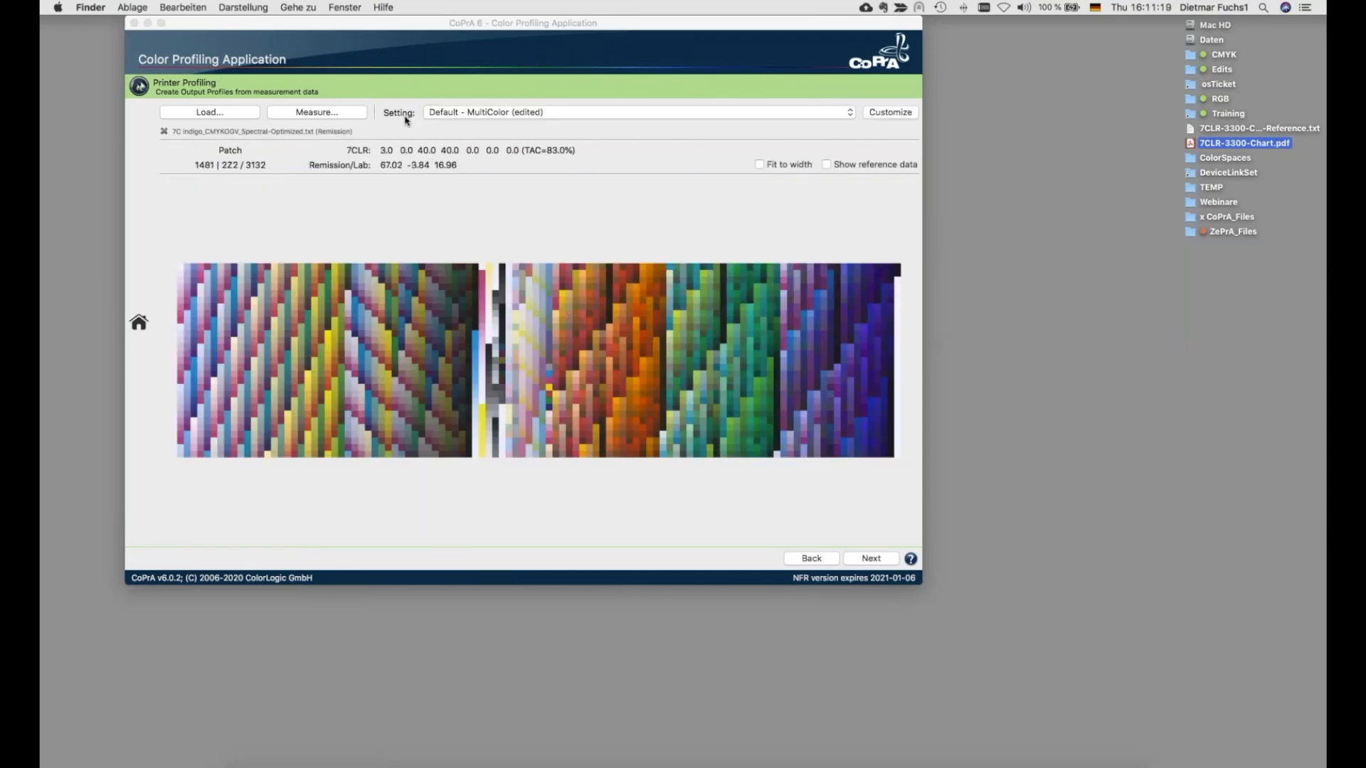
Step: Customize the MultiColor setting's color generation with a GCR amount of 42 and a black start of 27
click(892, 114)
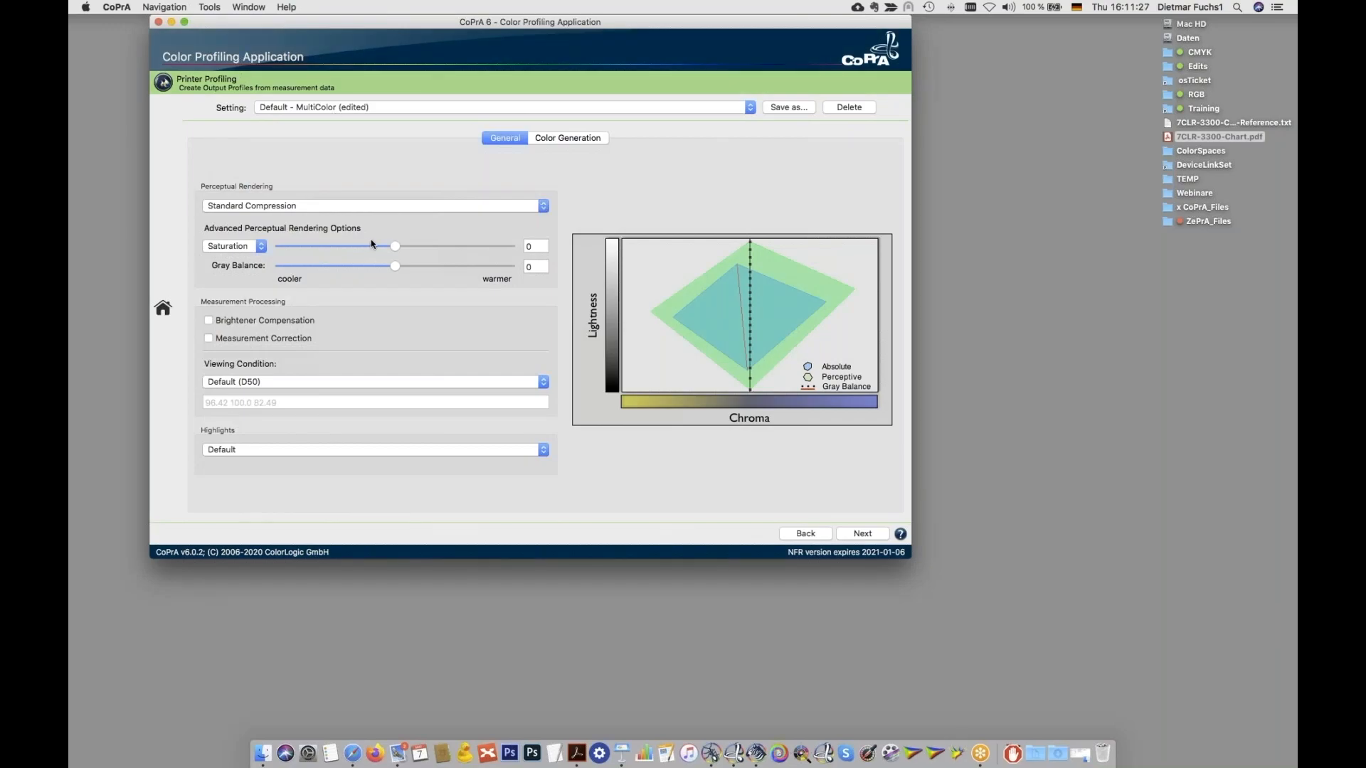
click(329, 207)
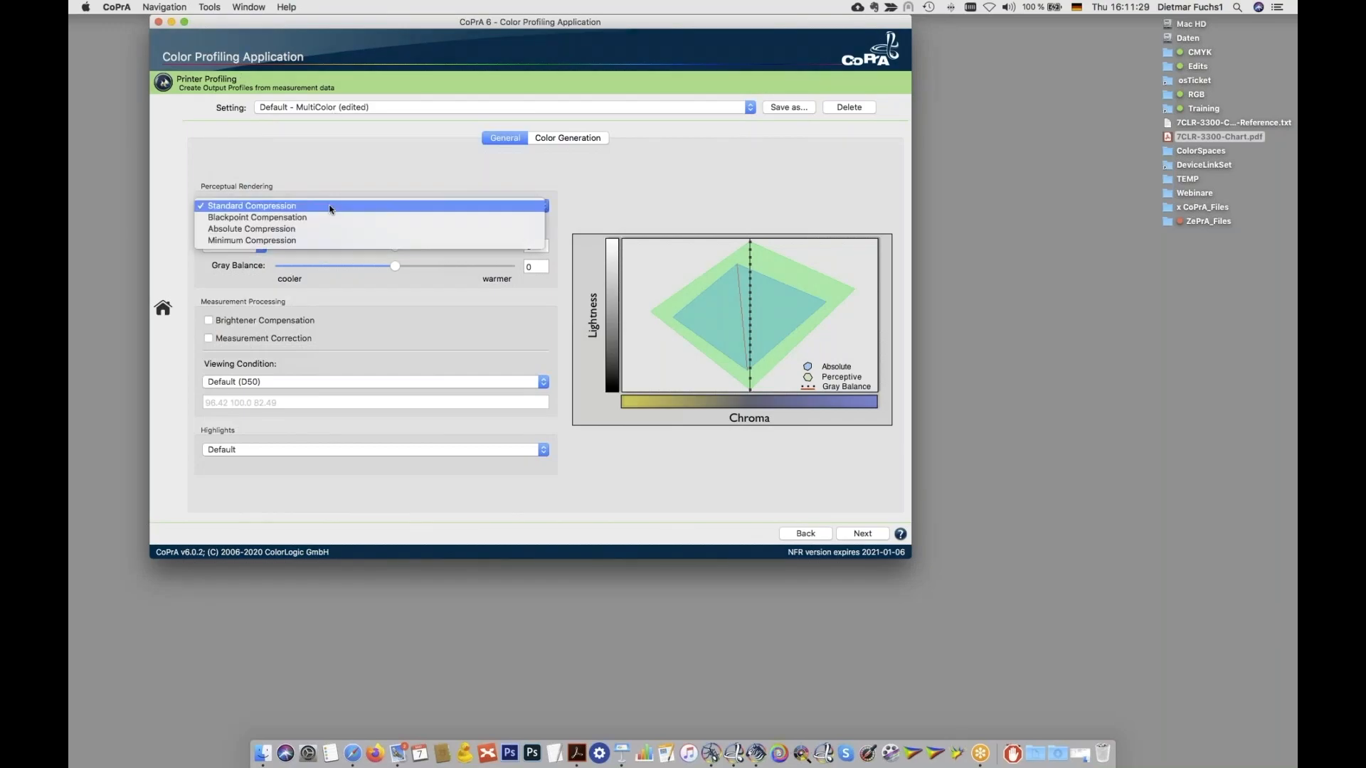
click(606, 147)
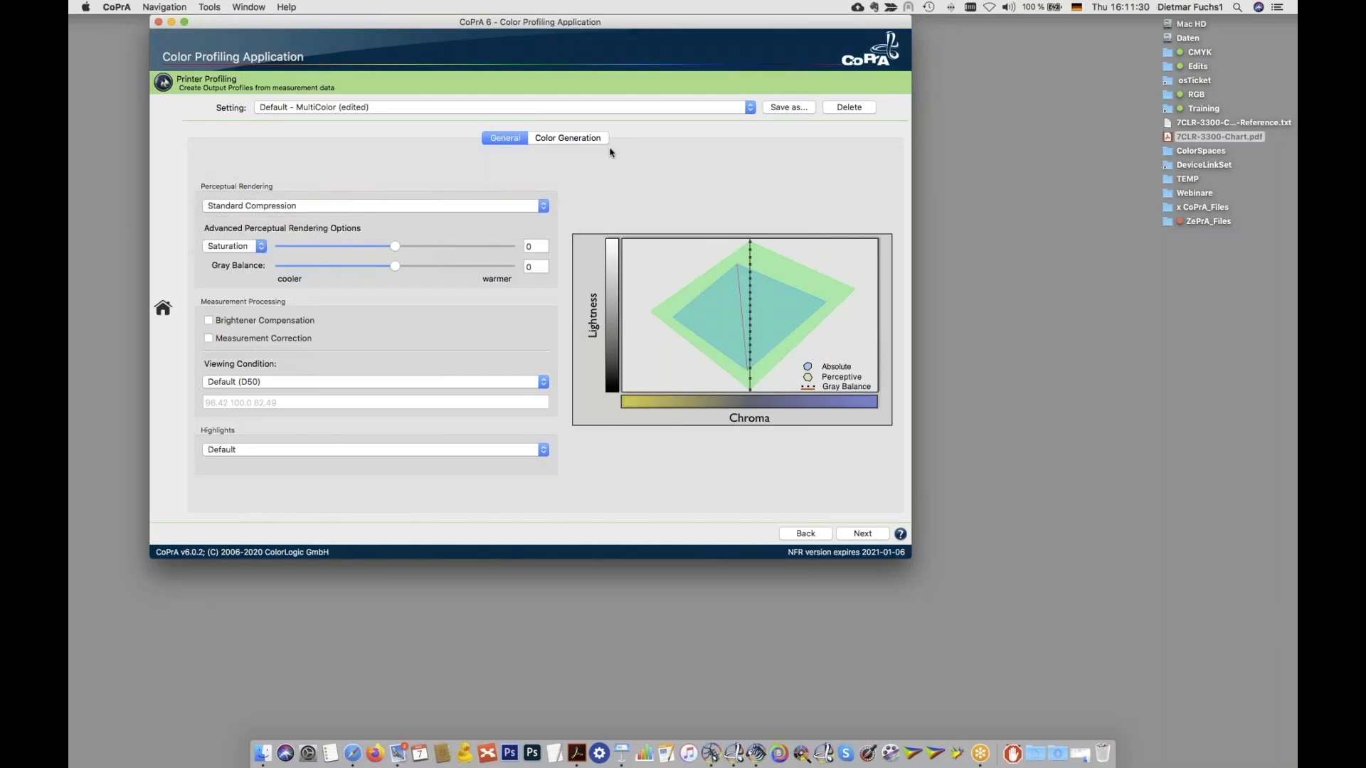
click(574, 138)
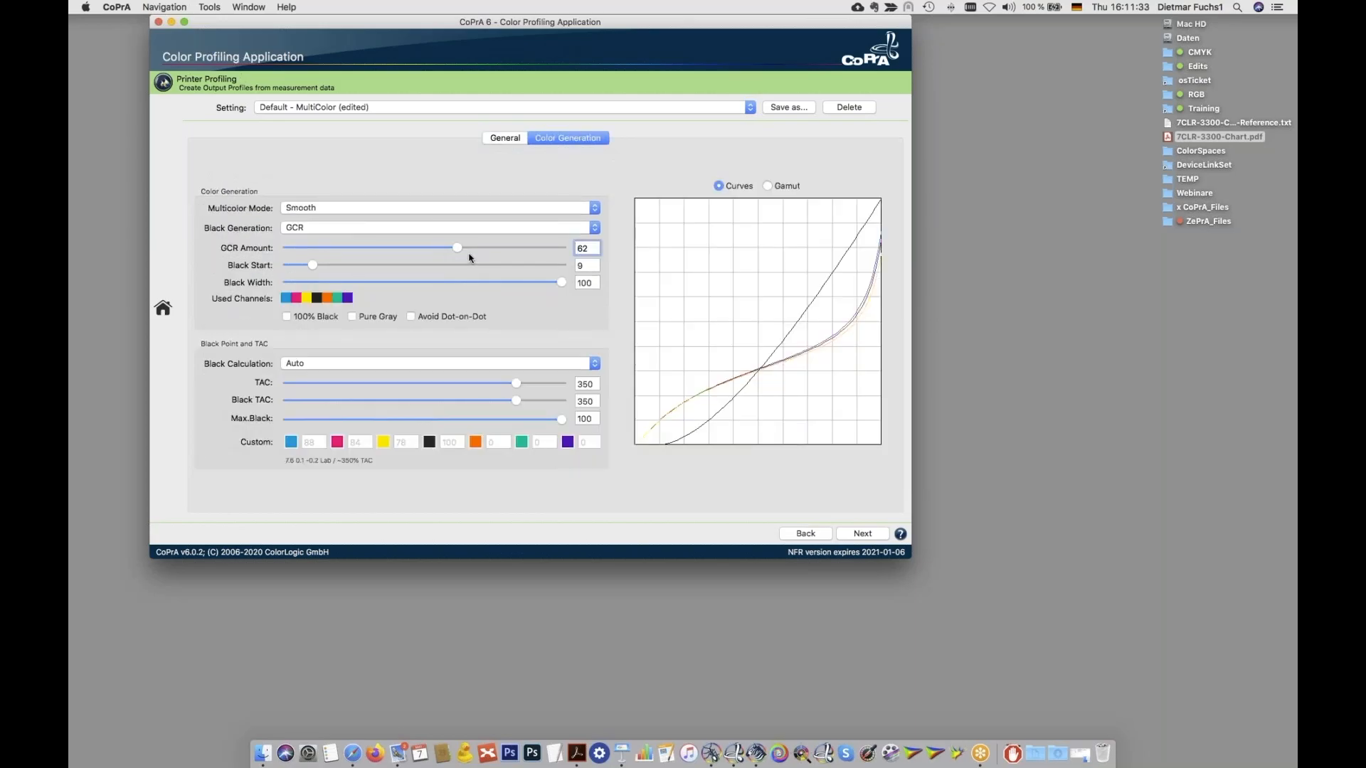
drag(456, 249, 405, 258)
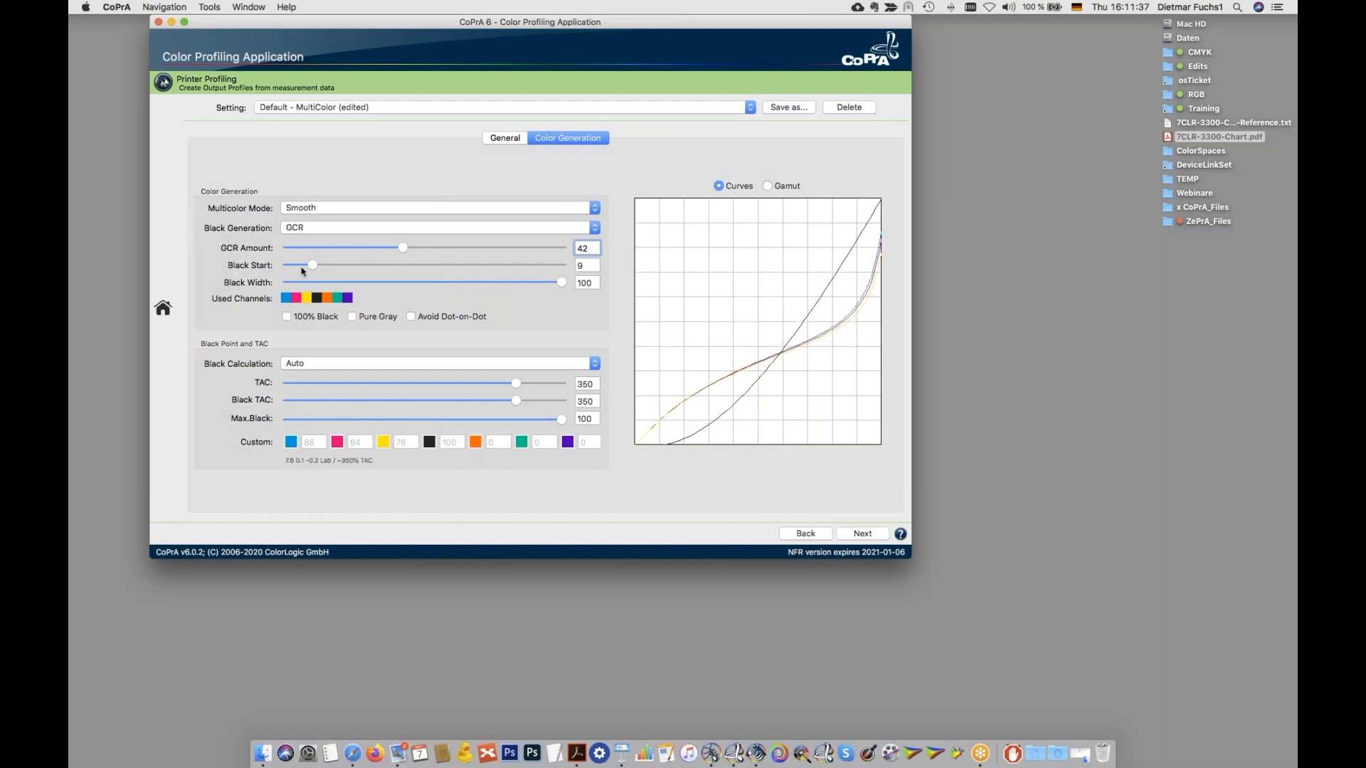
drag(311, 266, 362, 266)
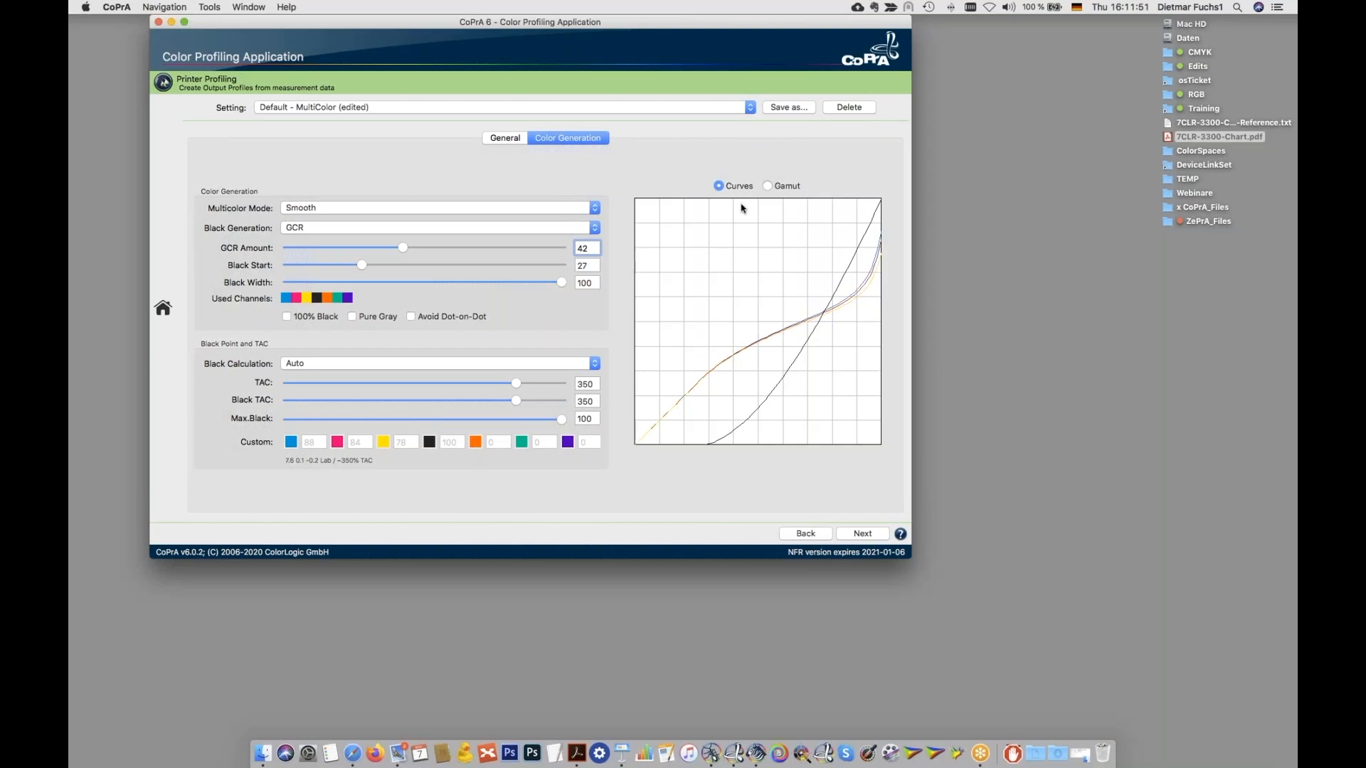
Step: Inspect the 3D gamut with maximum black at 0 and at 100, and raise the Black TAC back to its previous level
click(770, 188)
drag(787, 396, 753, 279)
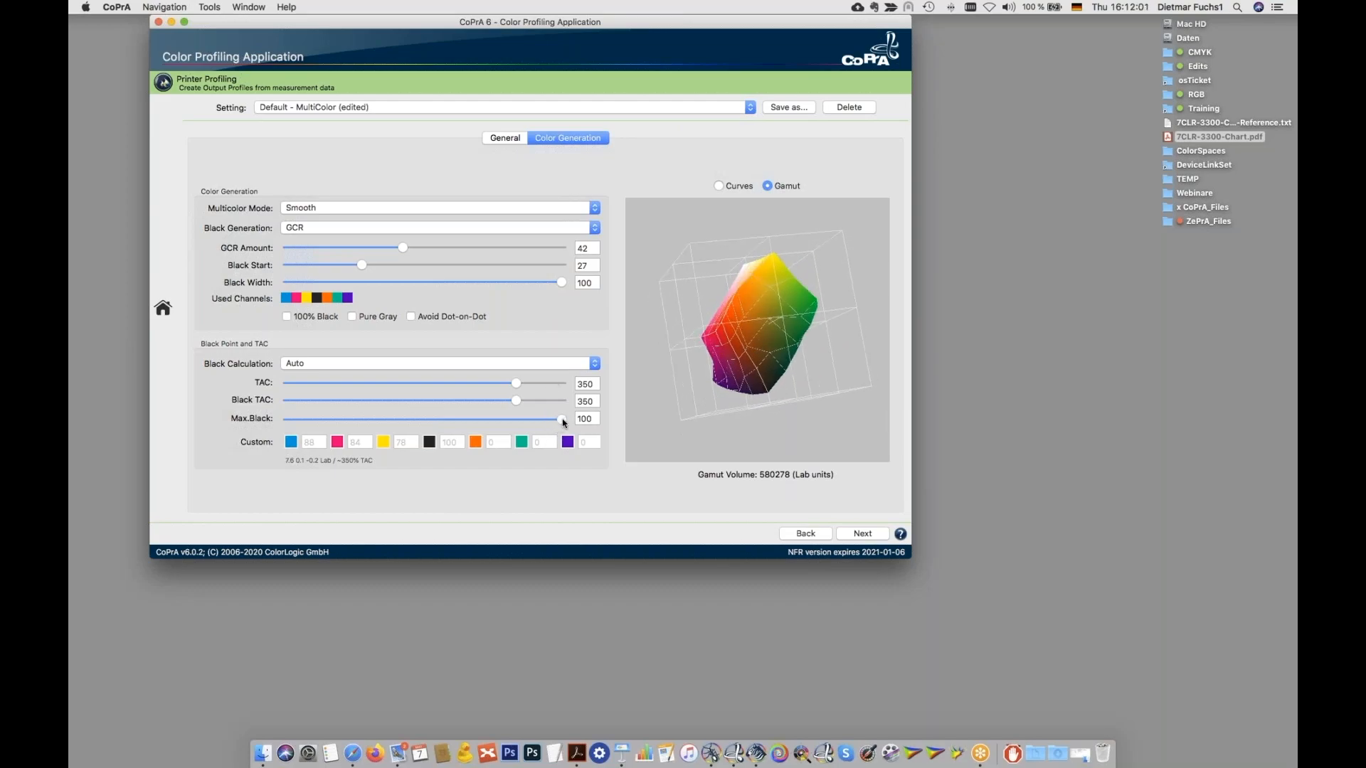
drag(561, 420, 256, 421)
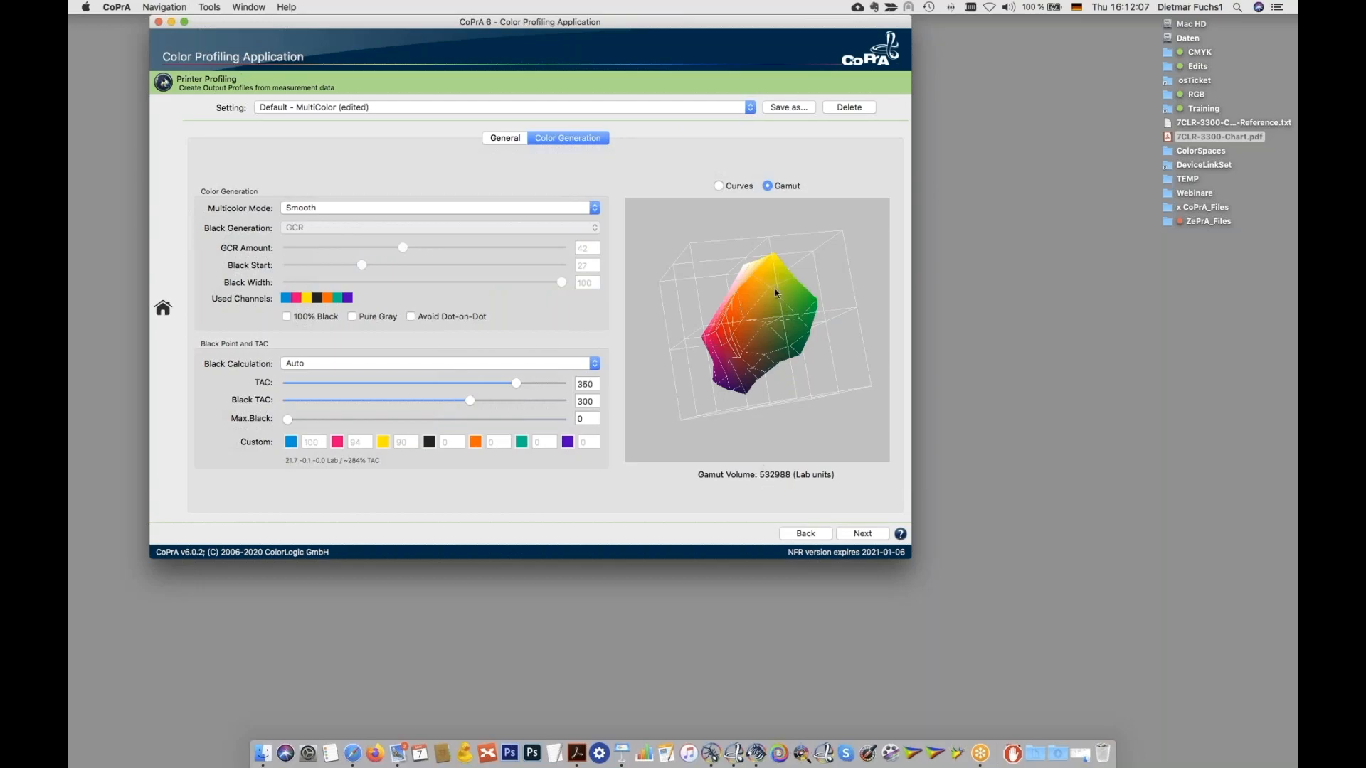
drag(746, 296, 771, 298)
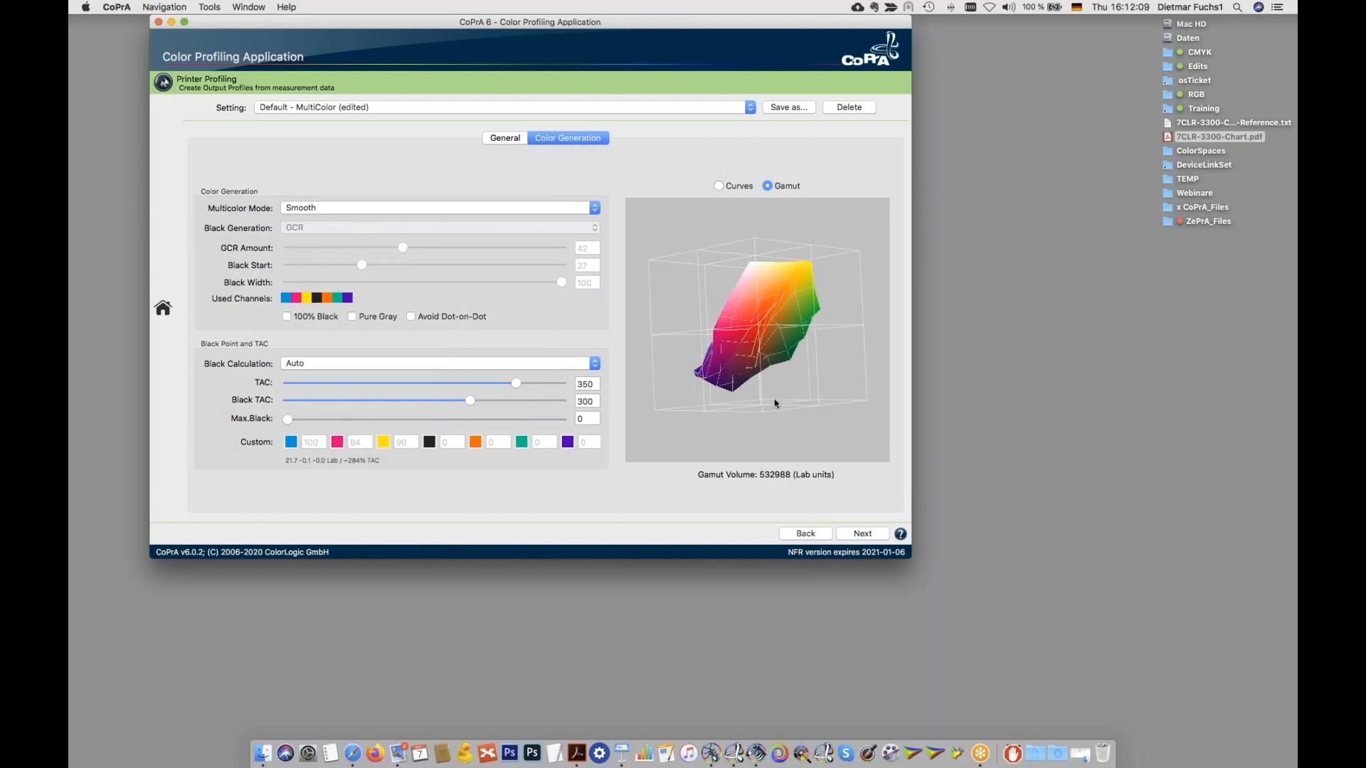
drag(288, 419, 562, 419)
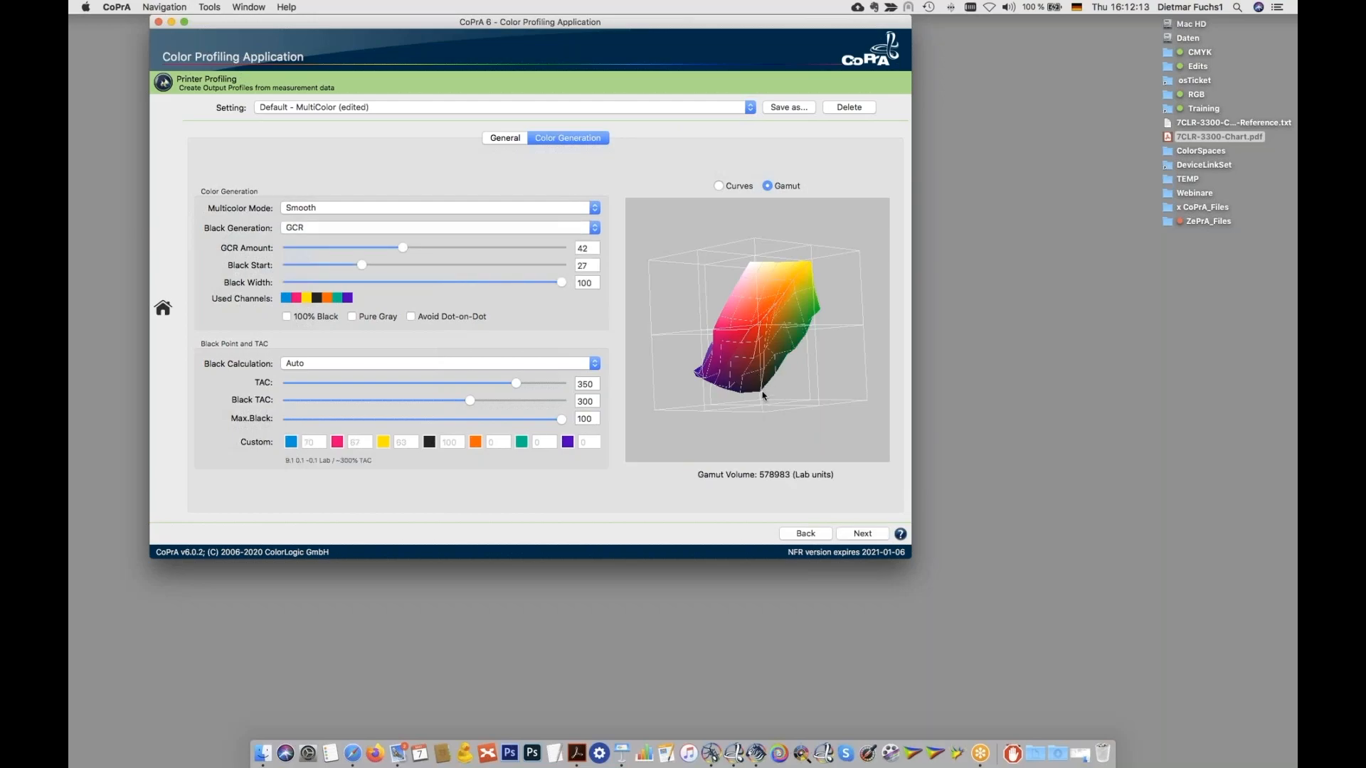
drag(786, 358, 718, 368)
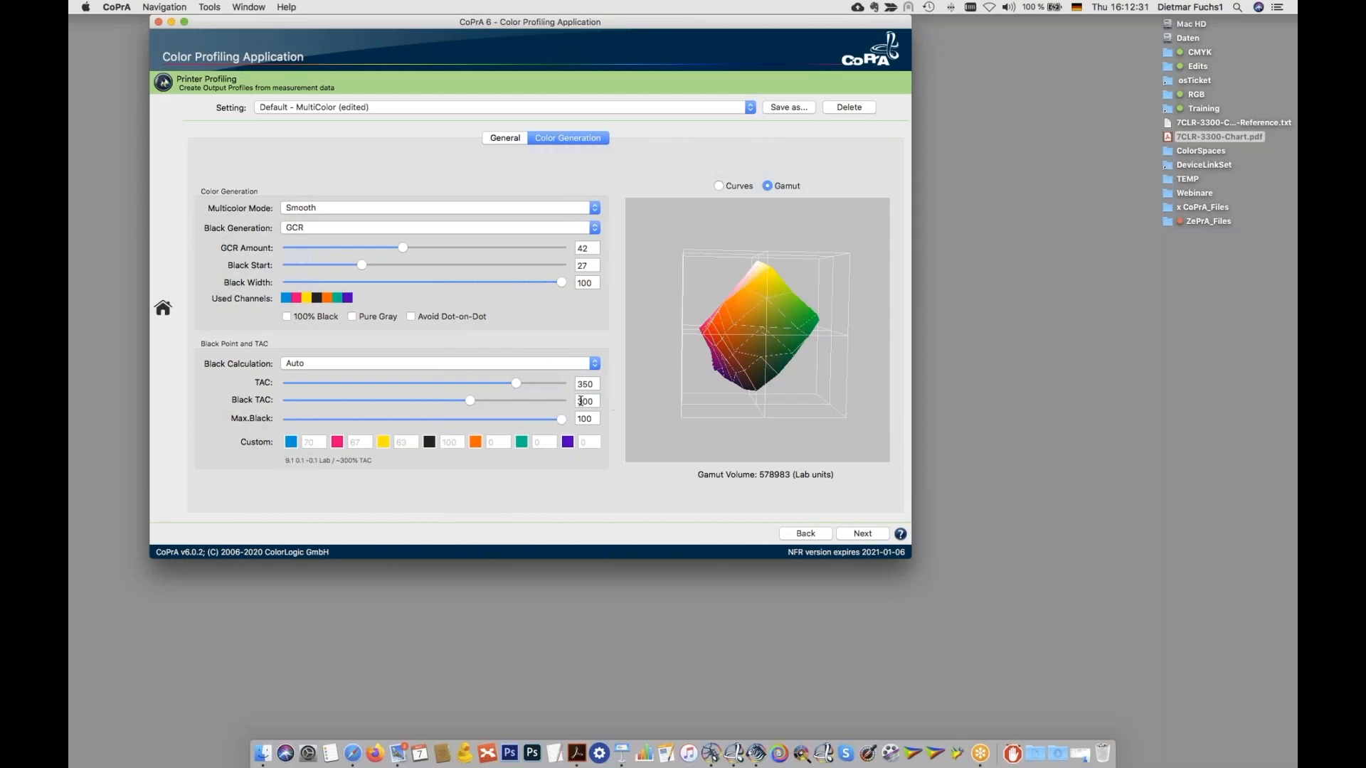
drag(471, 400, 518, 402)
Step: Continue to the profile's save options, keep the ICC v4 format and enable creation of a PDF profile report
click(857, 535)
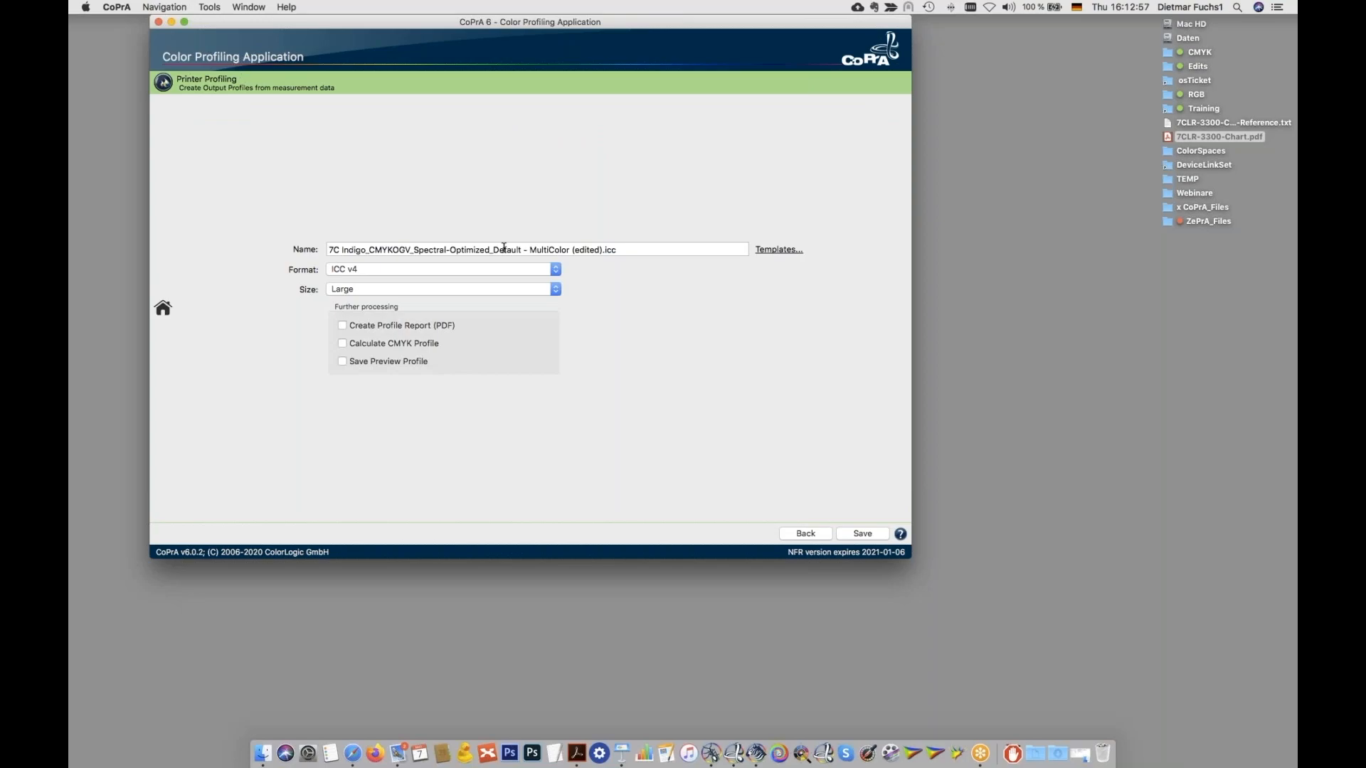
click(375, 270)
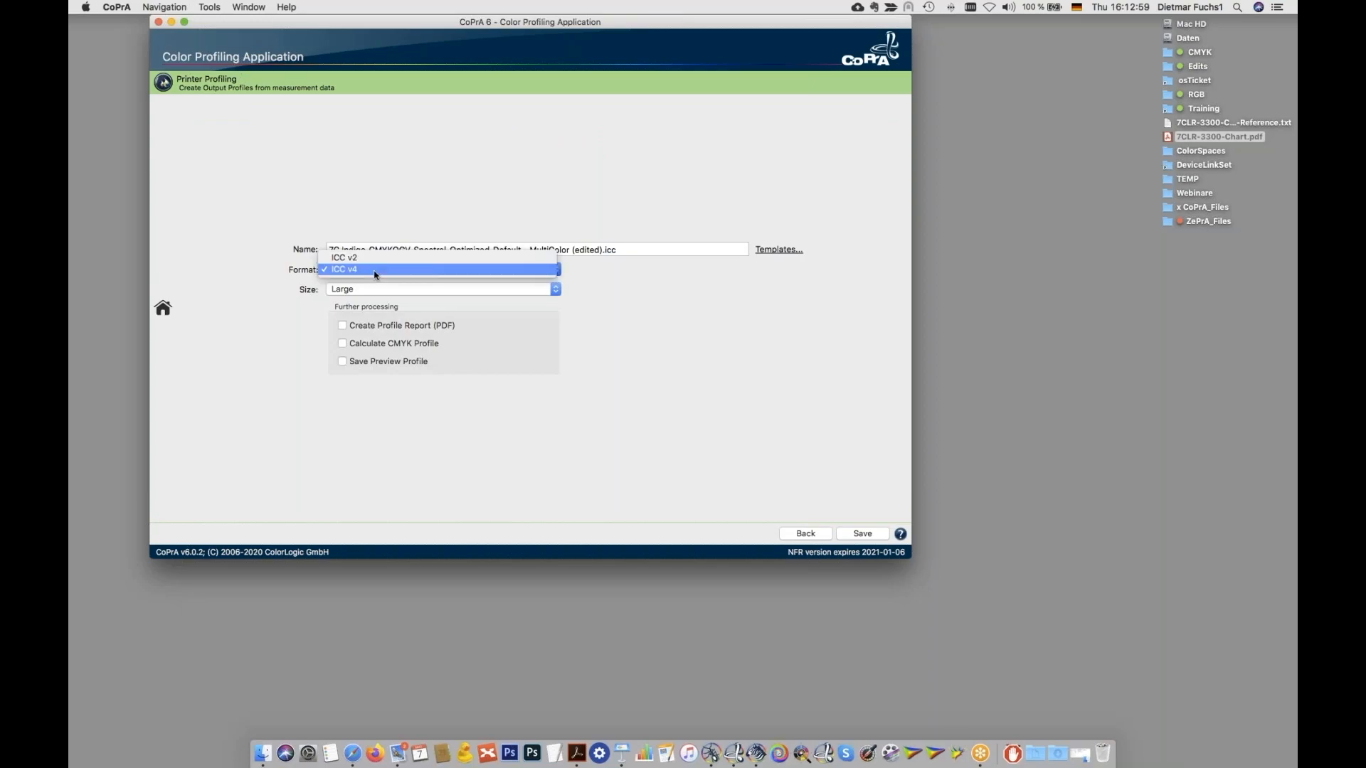
click(287, 313)
click(393, 328)
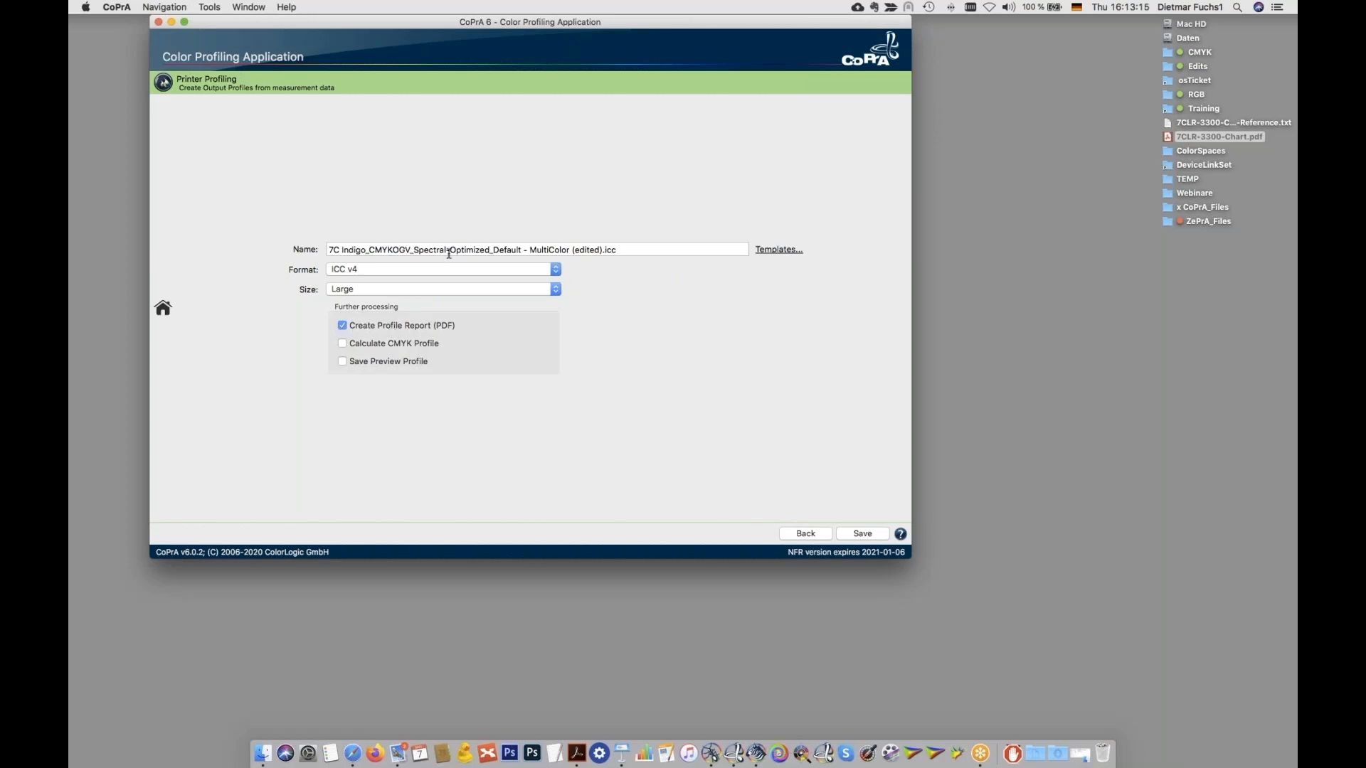
Step: Start a new DeviceLink profile and choose 1_7C Indigo_optimiert_STD_TAC350_glatt.icc as its target profile
mouse_move(163, 308)
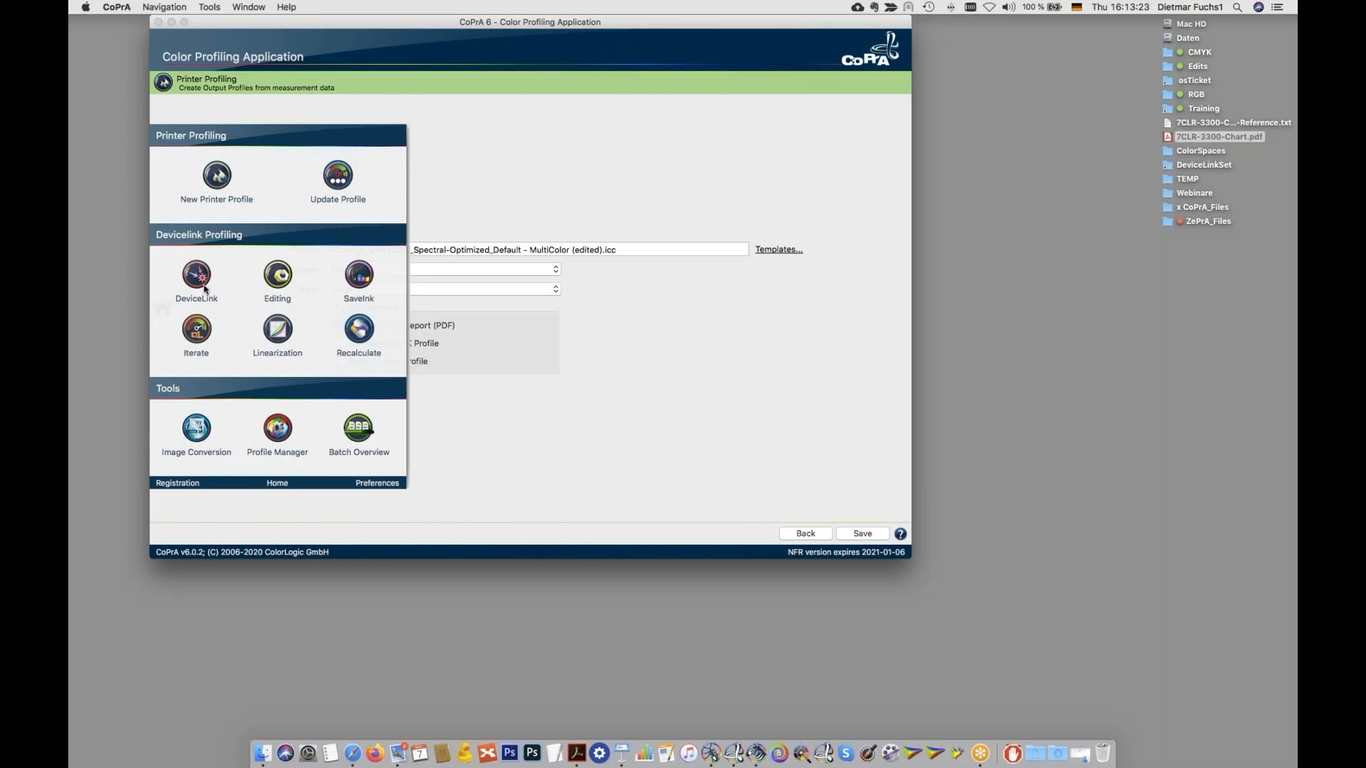
mouse_move(178, 337)
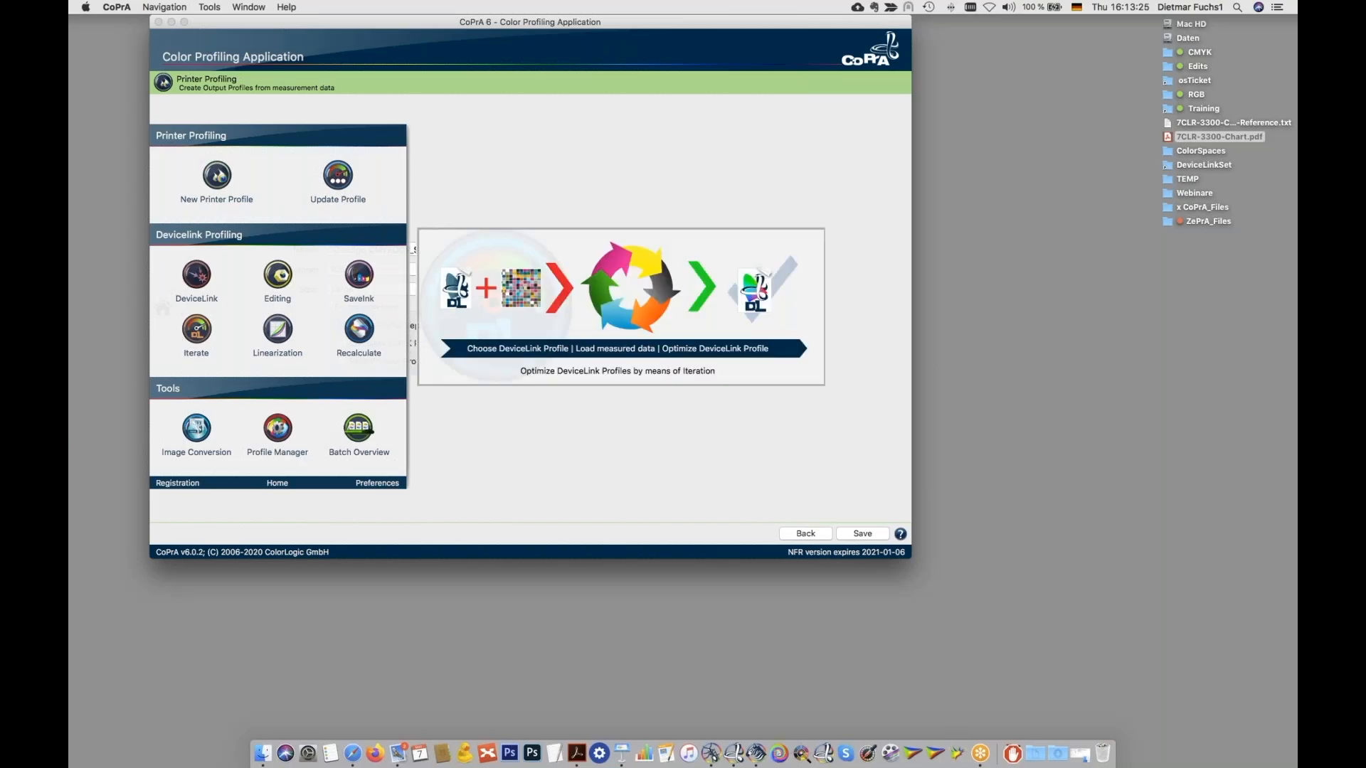
click(196, 274)
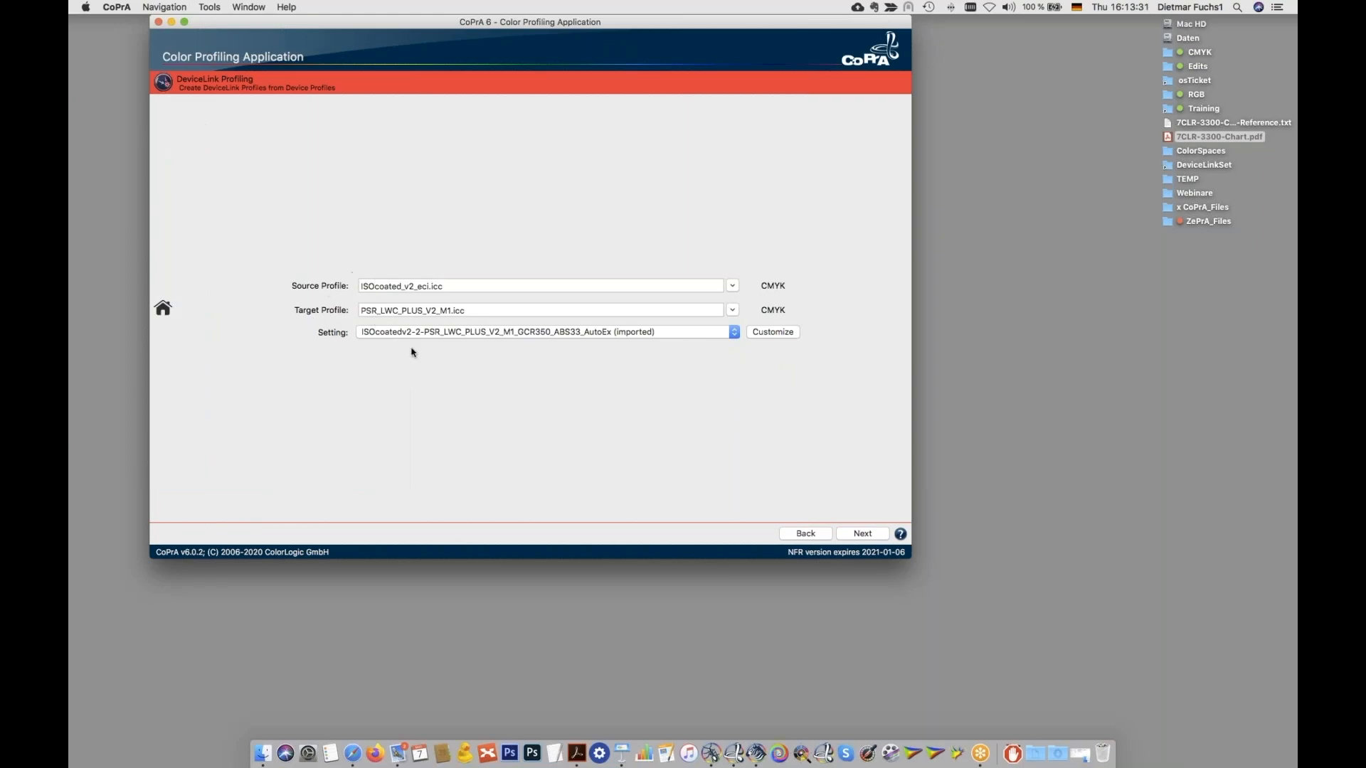
drag(482, 308, 457, 311)
drag(281, 281, 281, 276)
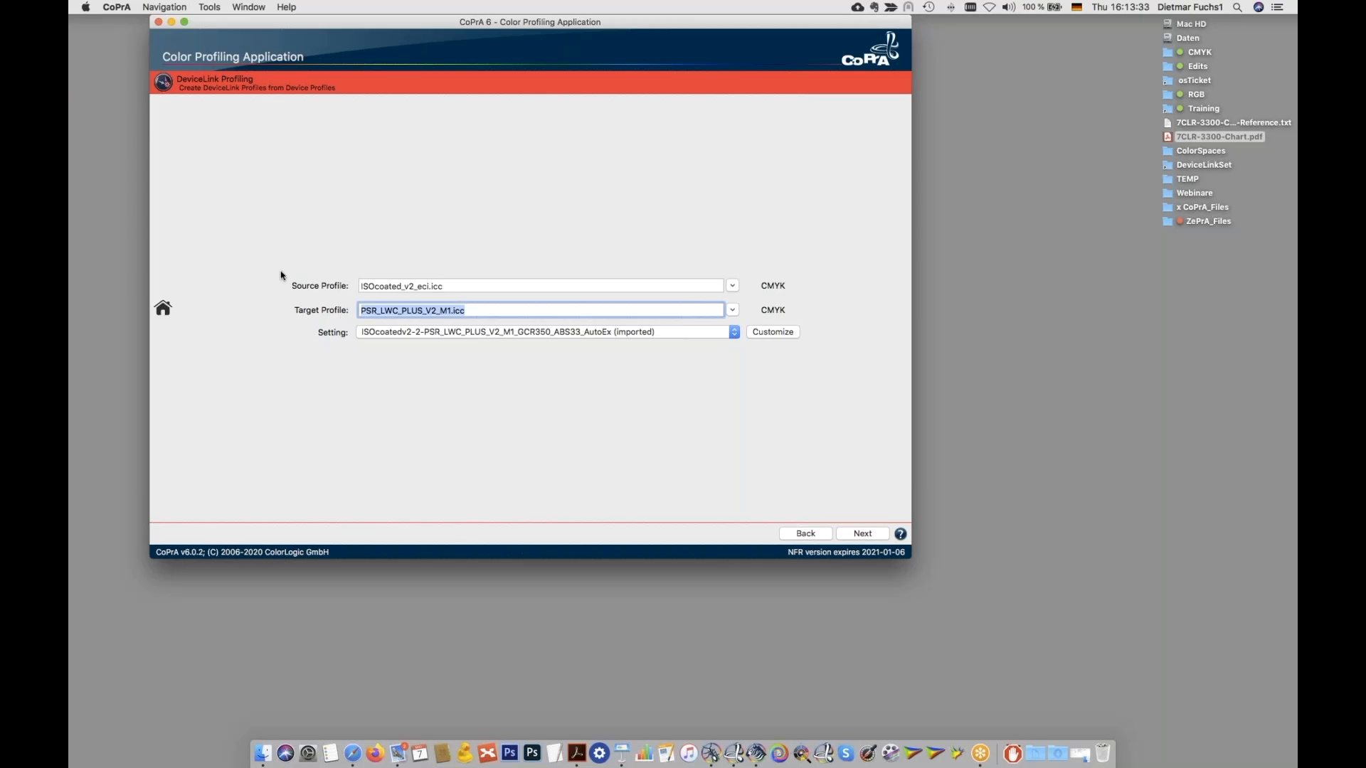
text(7C)
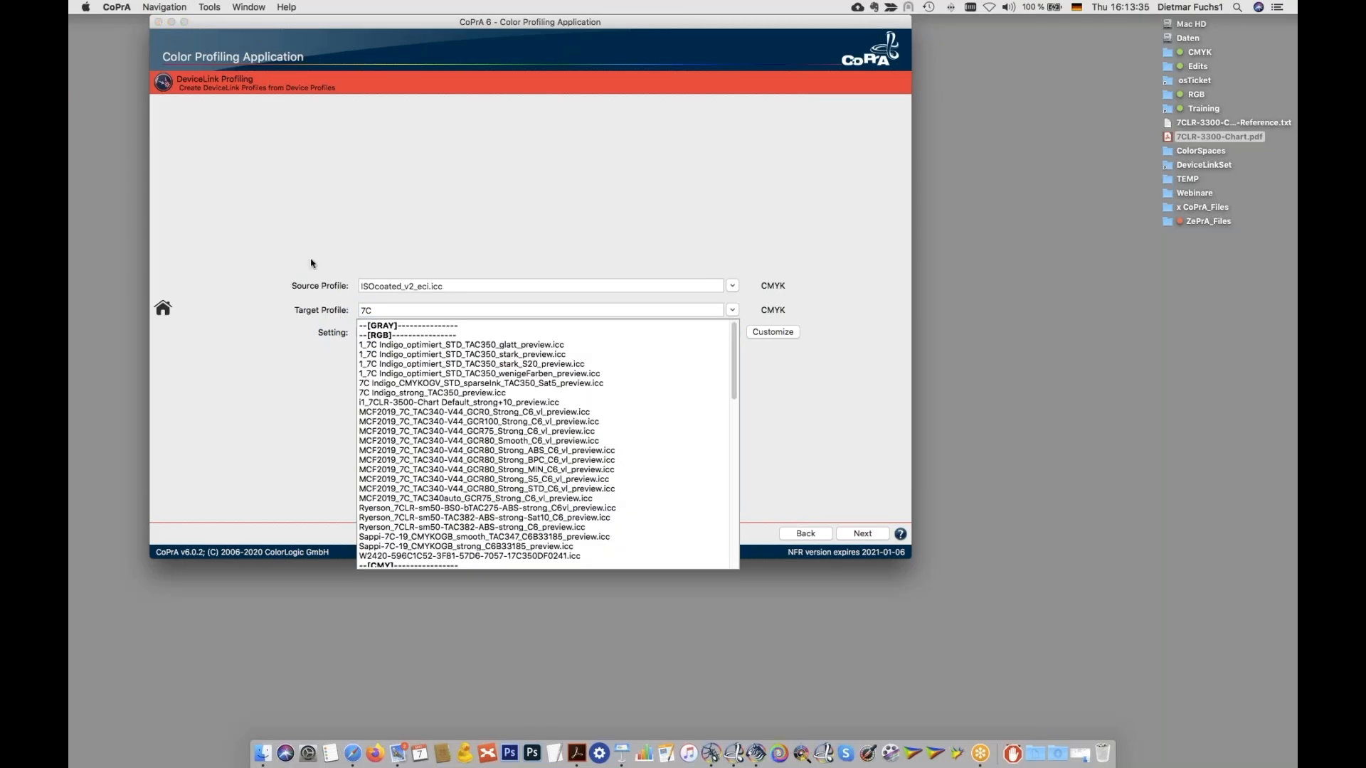
scroll(486, 494, down, 5)
scroll(486, 495, down, 3)
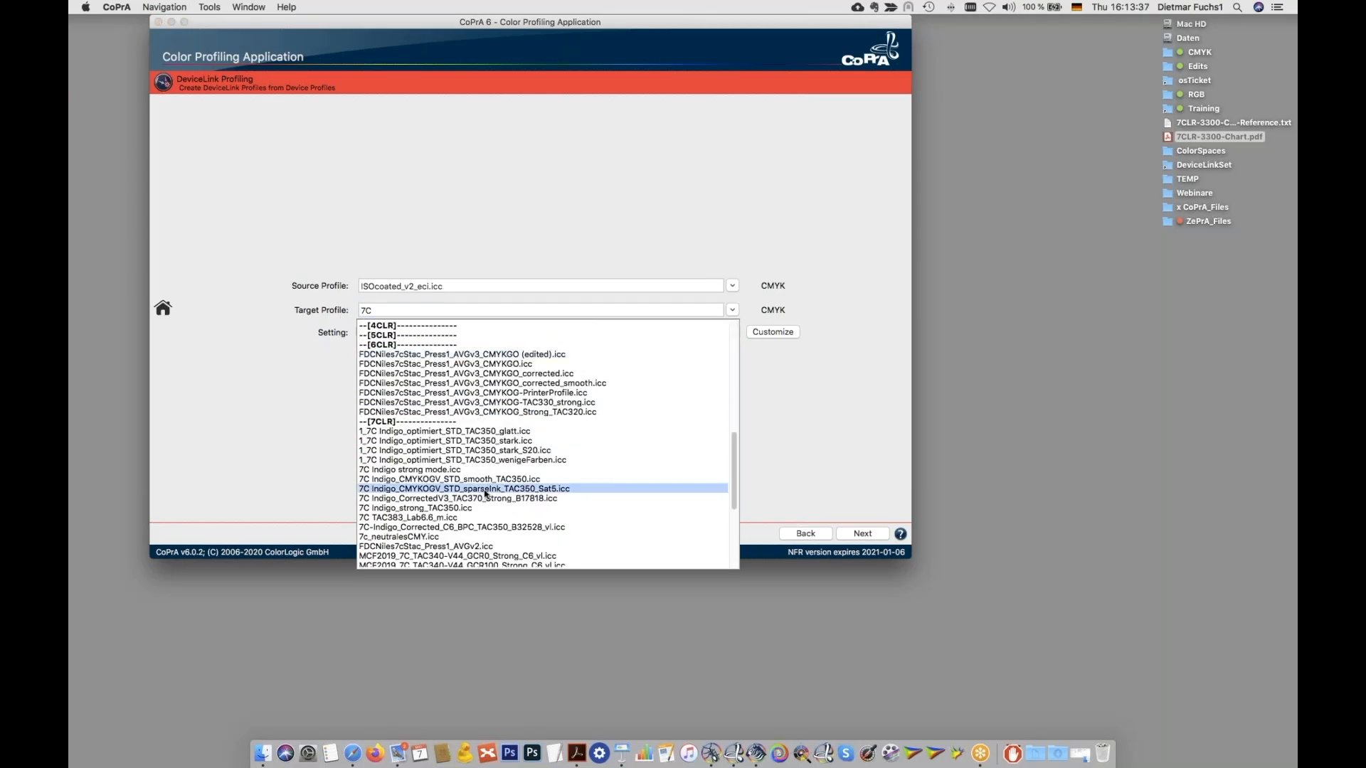
click(501, 431)
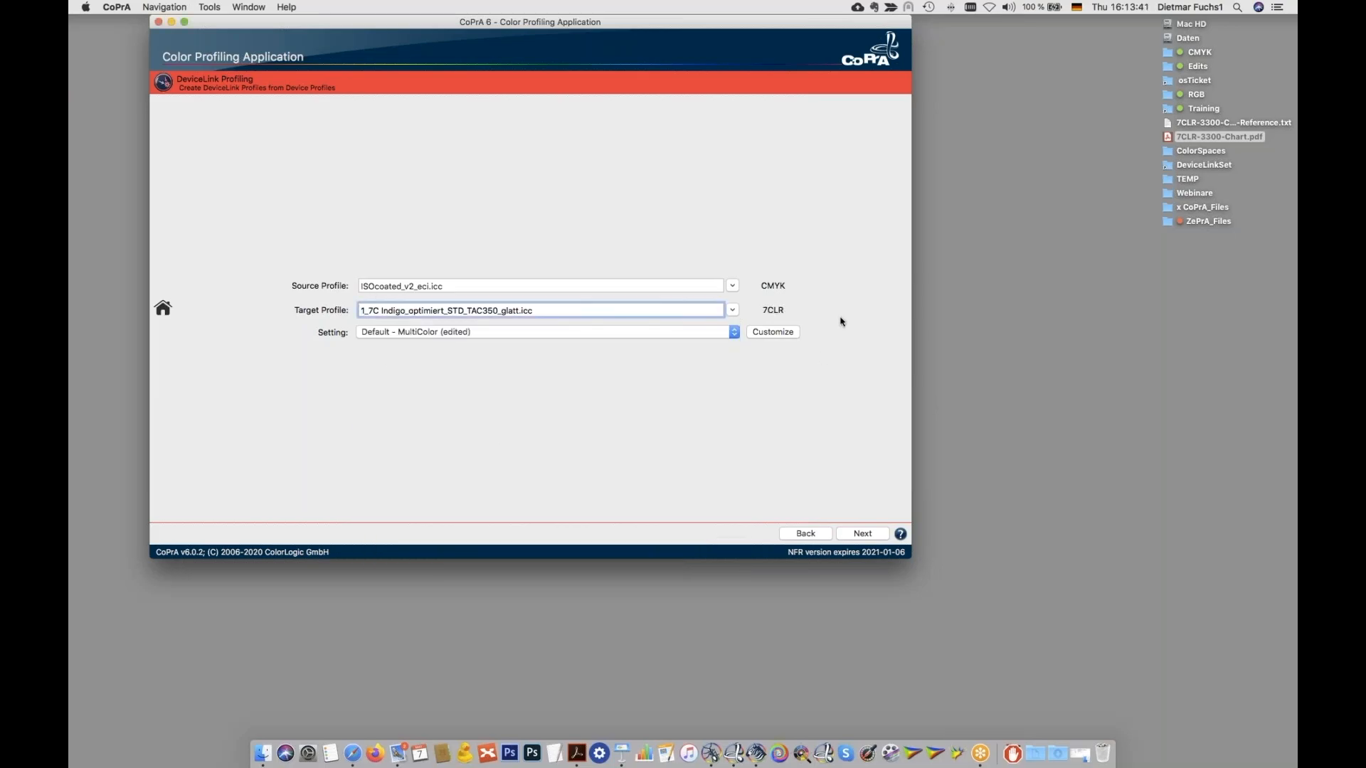
Step: Open the DeviceLink setting for customization, check its exceptions and switch to the predefined Default - MultiColor setting
click(772, 332)
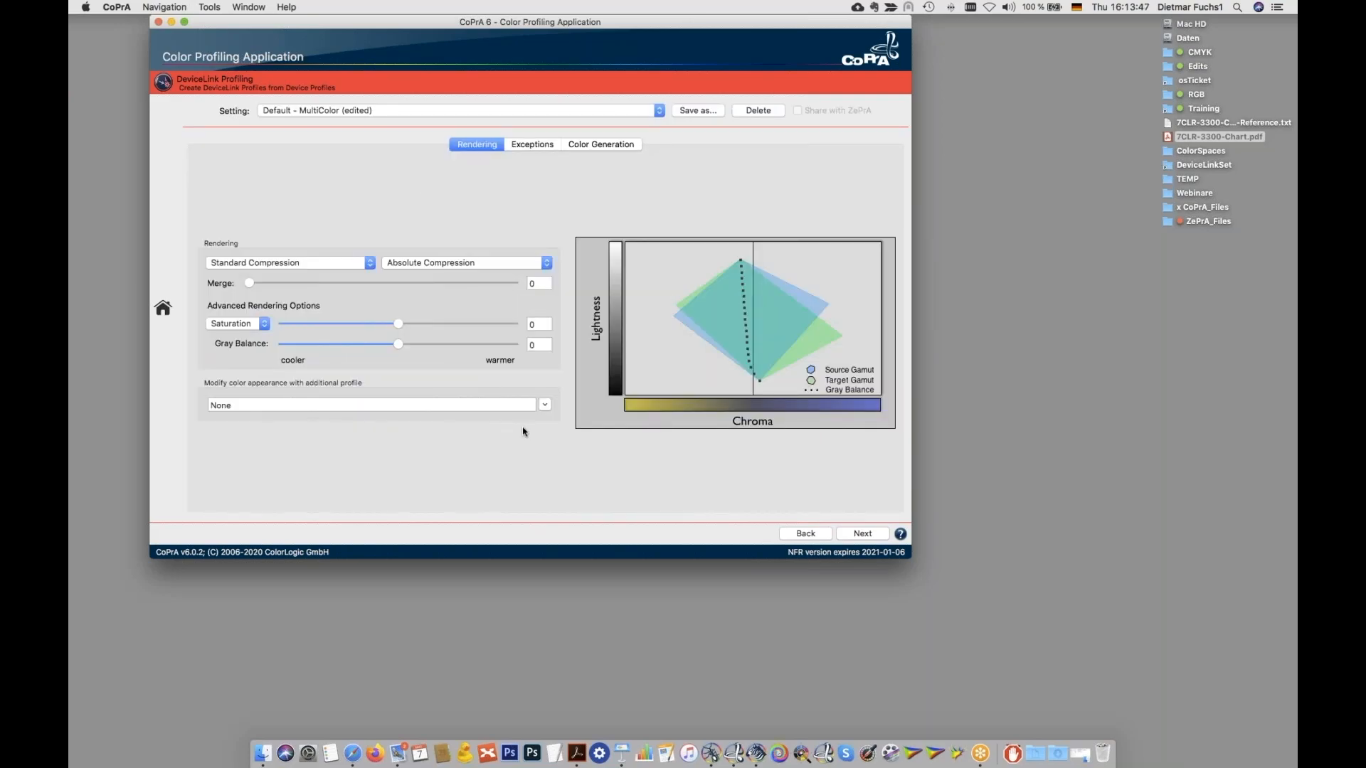
click(532, 146)
click(533, 146)
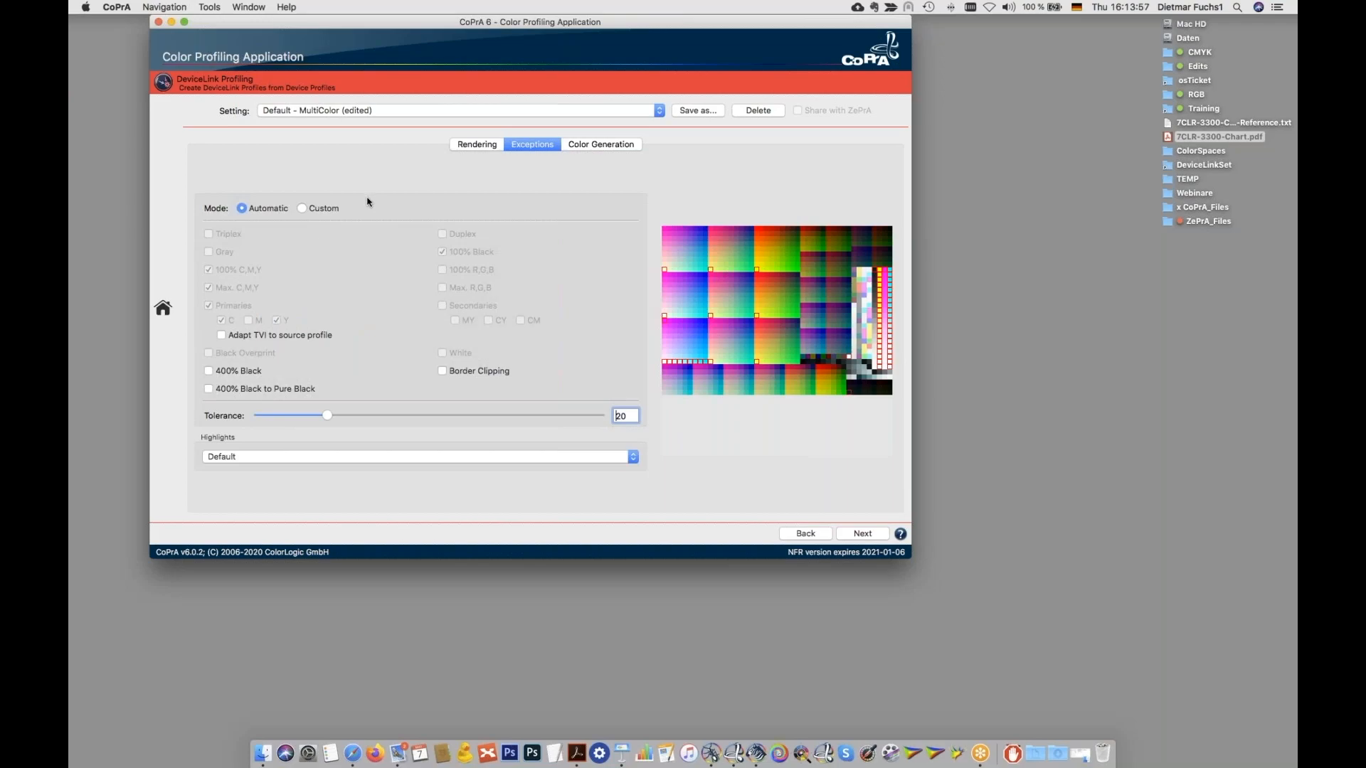
click(306, 112)
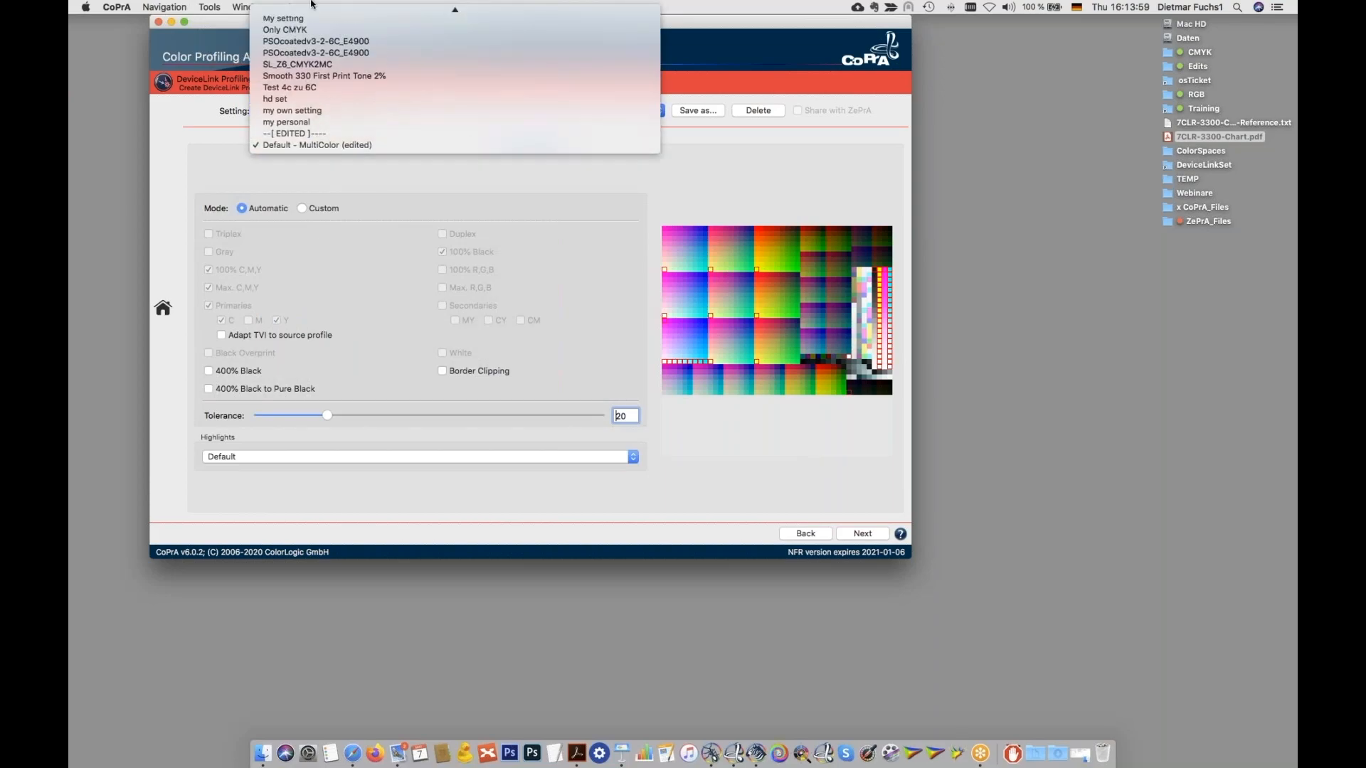
mouse_move(311, 4)
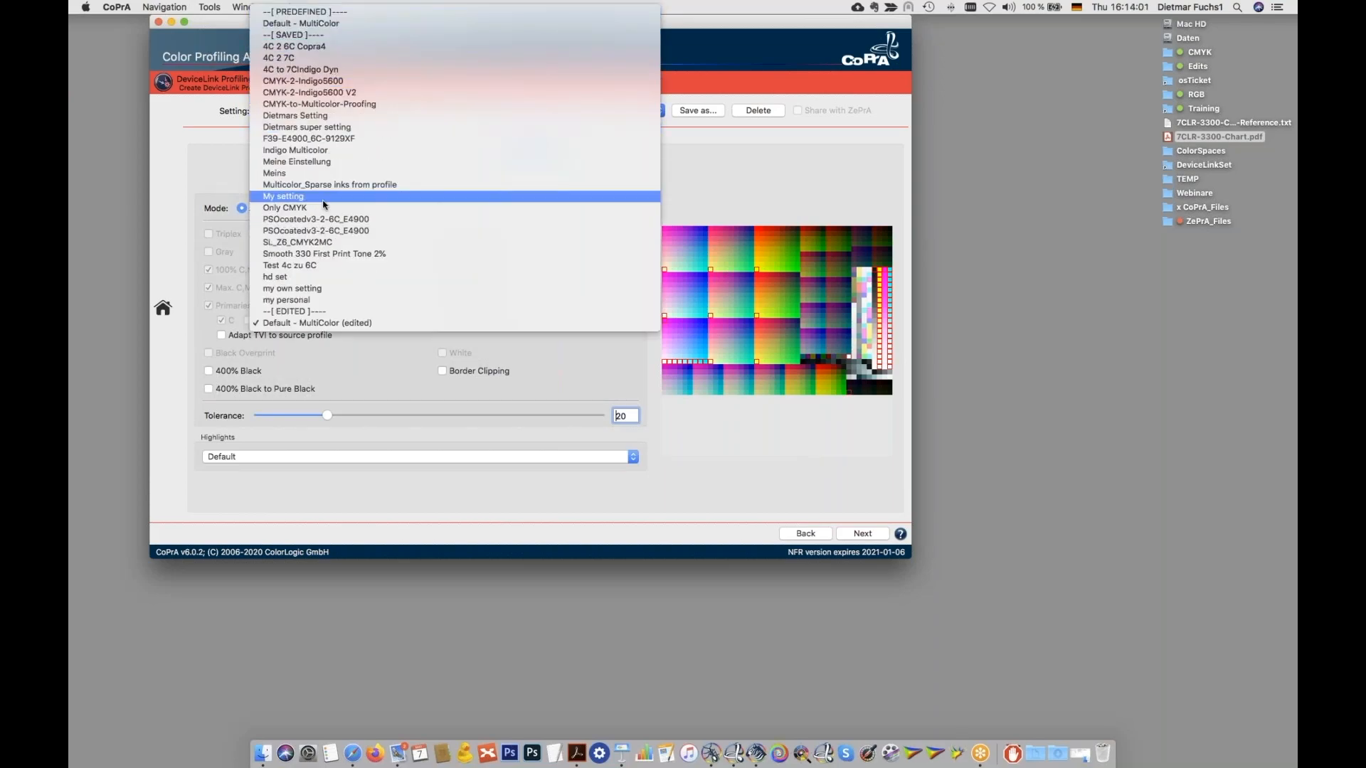
click(350, 25)
Step: Review the rendering, exceptions and color generation options of the DeviceLink setting, and hide CoPrA
click(487, 147)
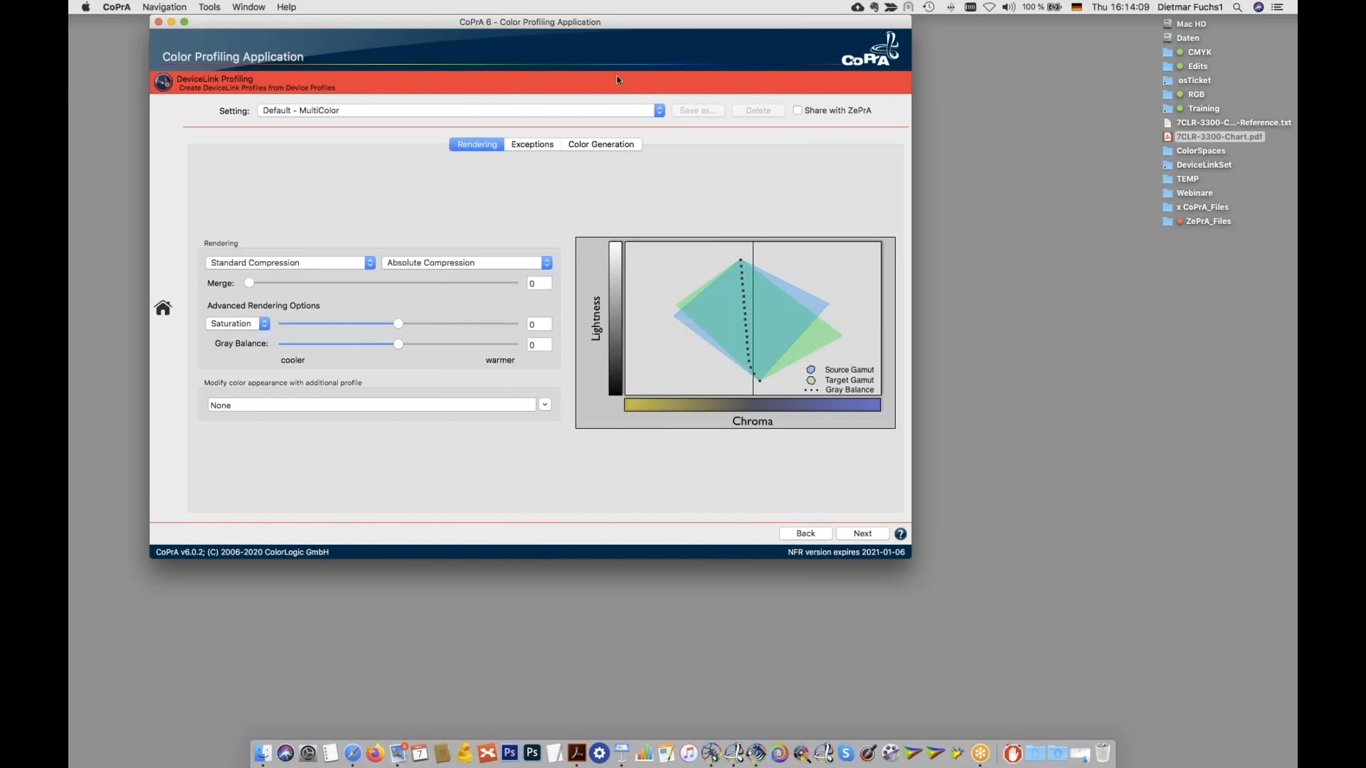
click(530, 145)
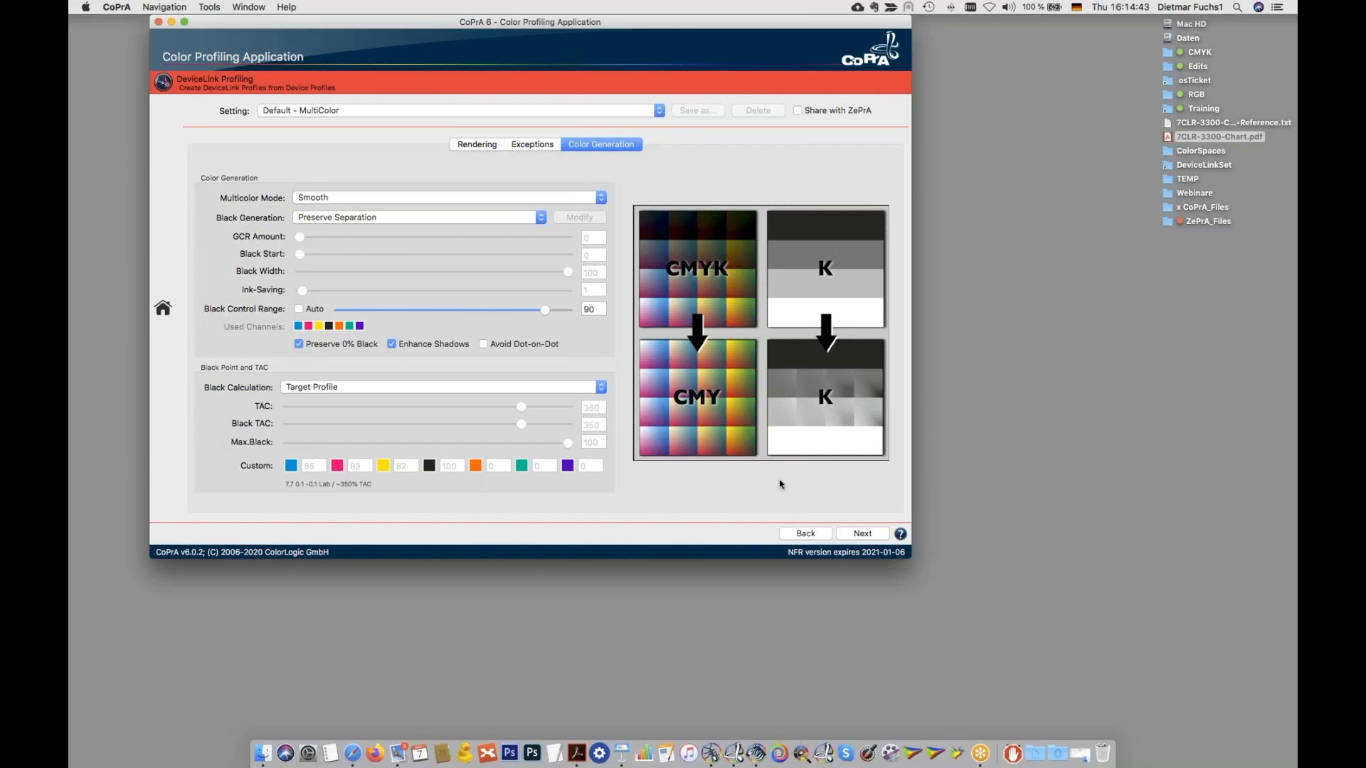
drag(395, 23, 391, 23)
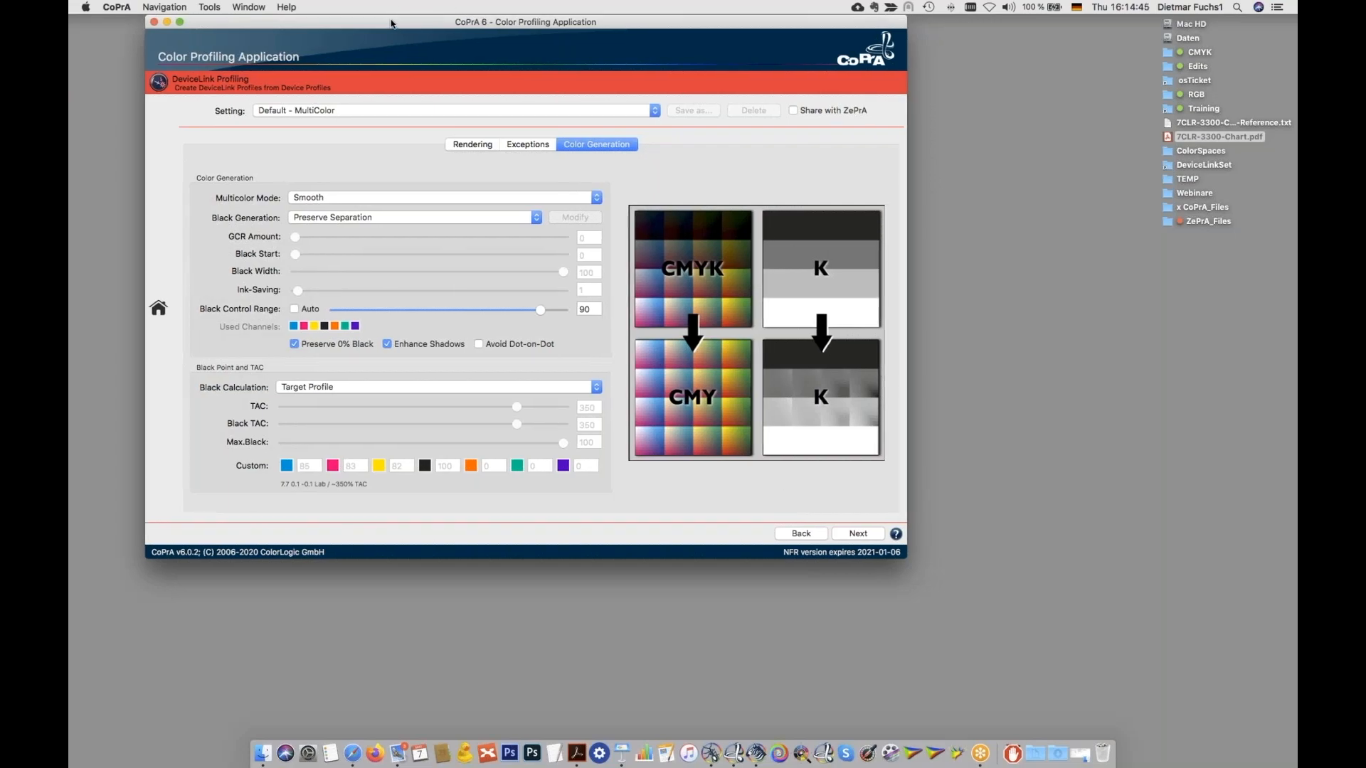
key(super+h)
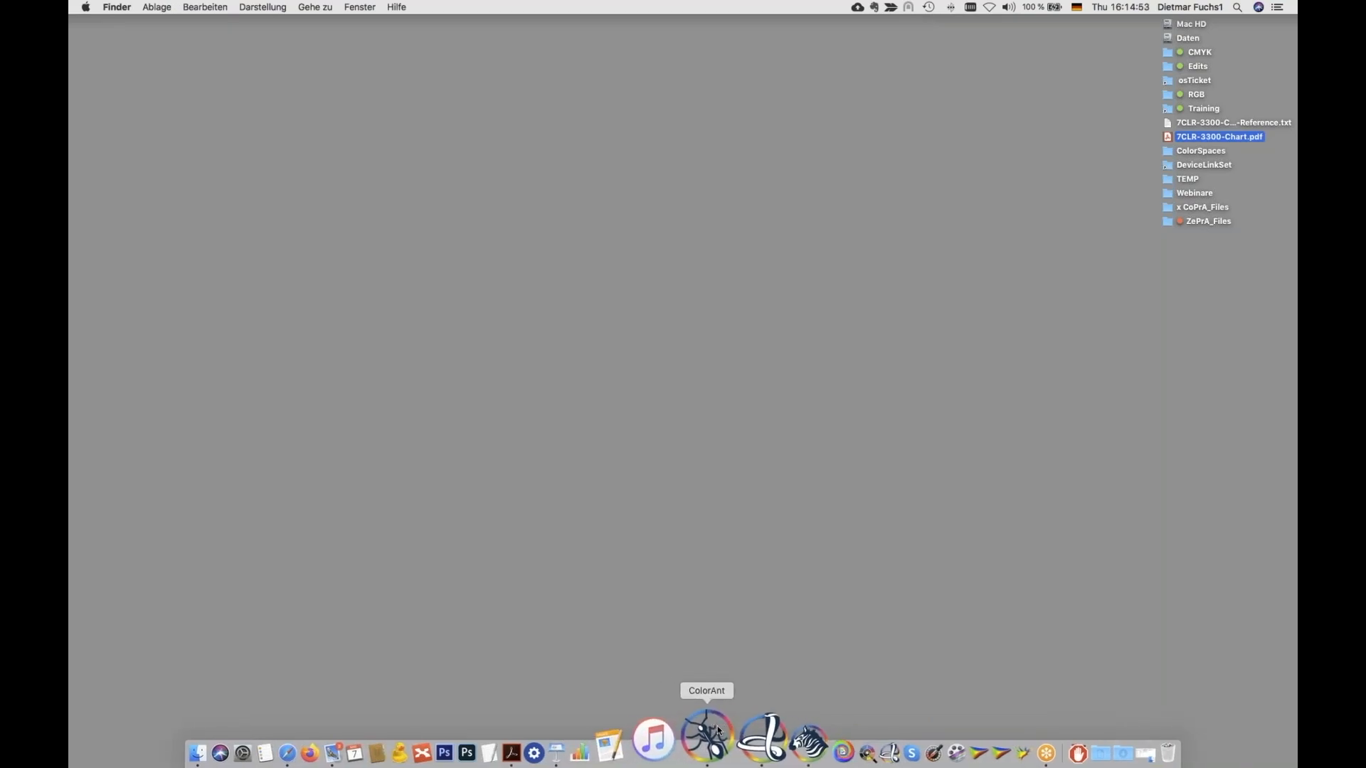
Step: Switch to ZePrA and start an automatic setup that normalizes and converts colors to a new output condition
click(752, 740)
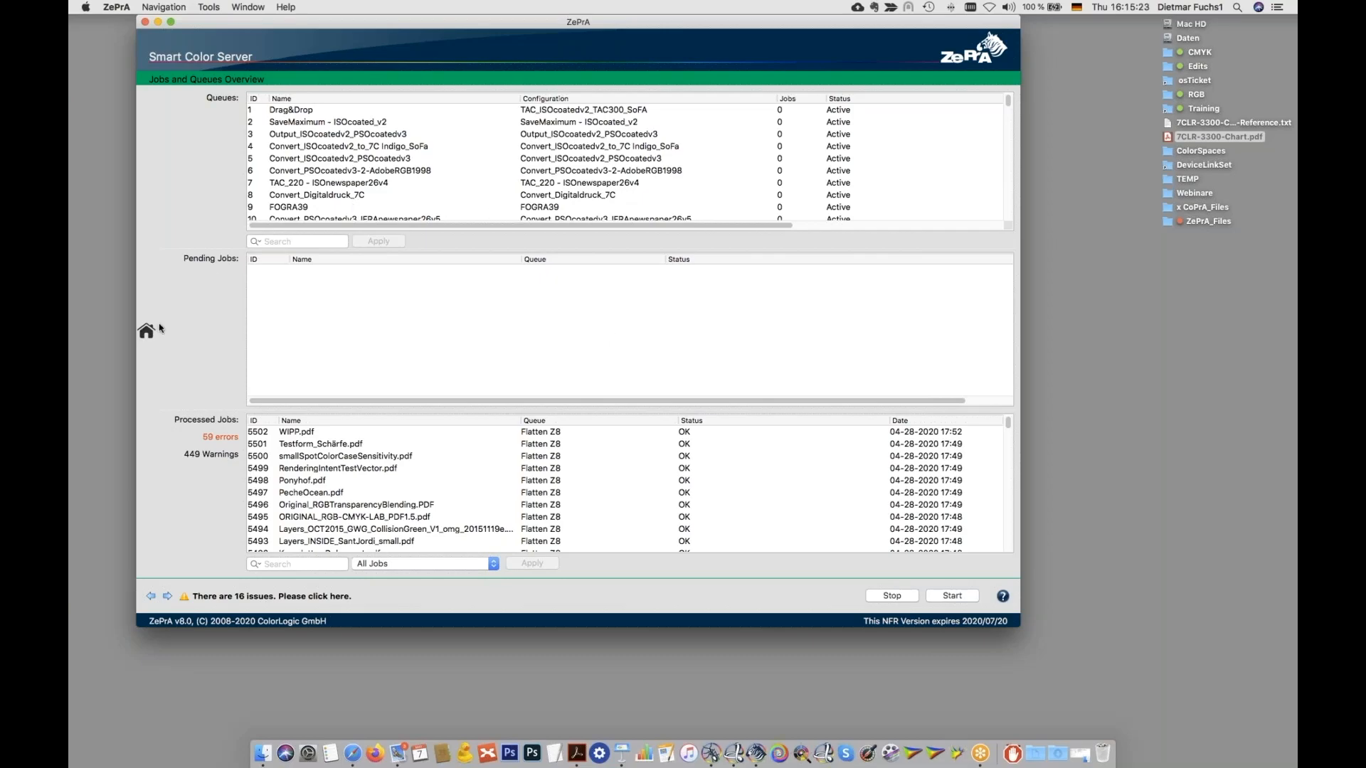
mouse_move(145, 330)
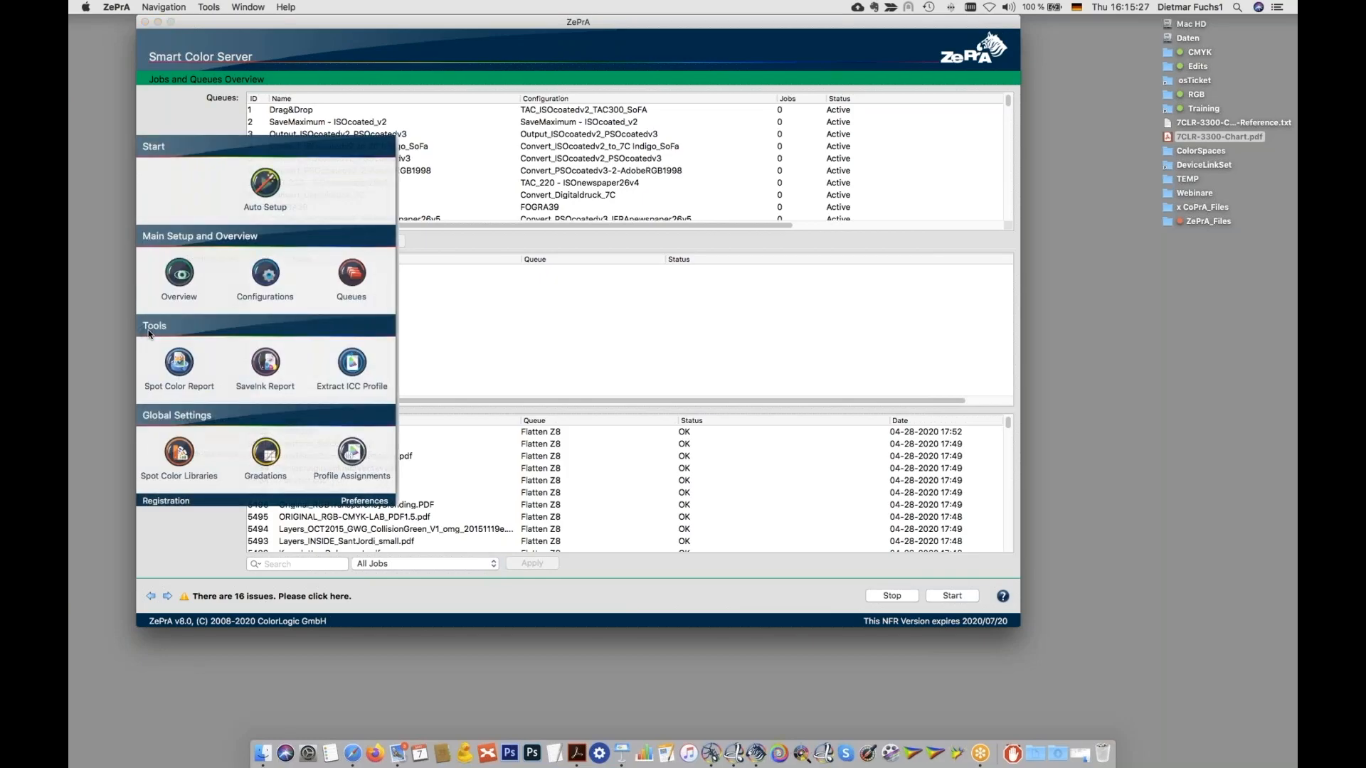
click(266, 185)
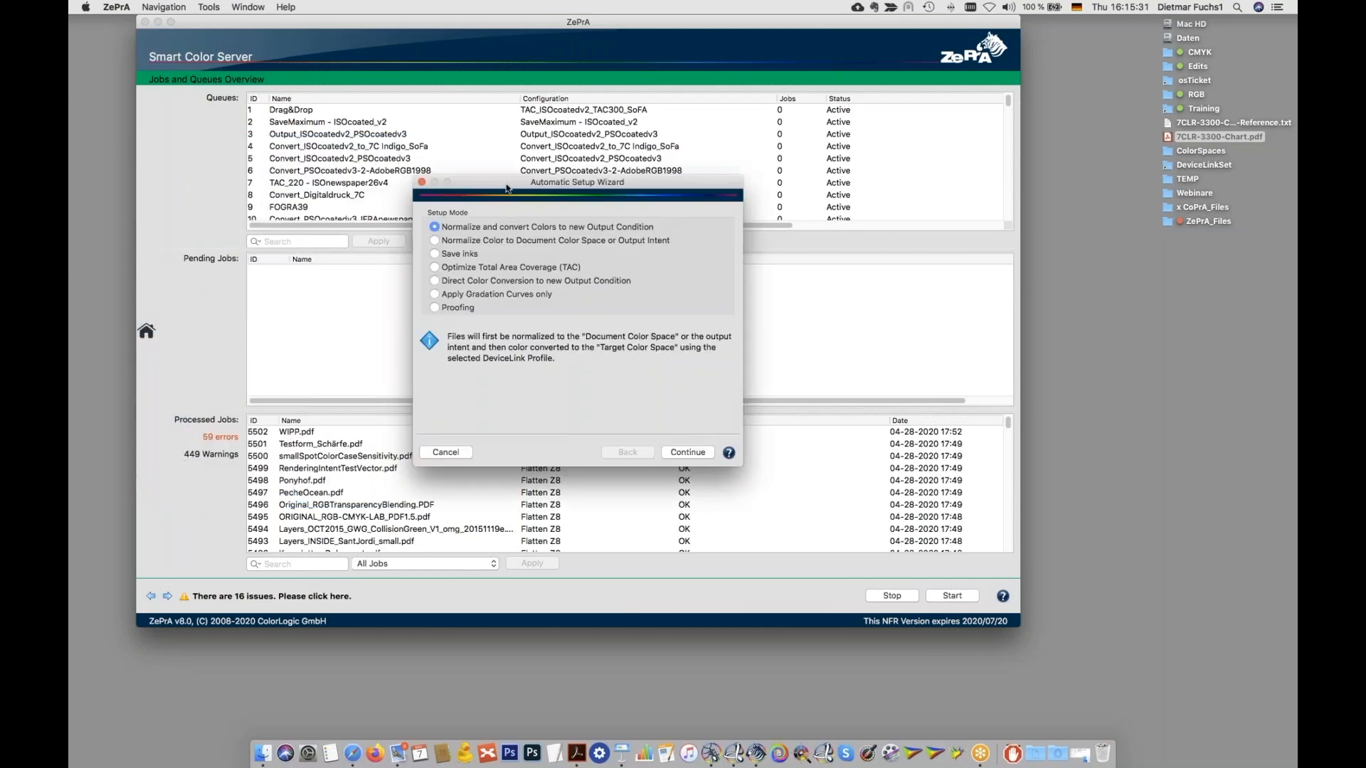
drag(506, 188, 487, 198)
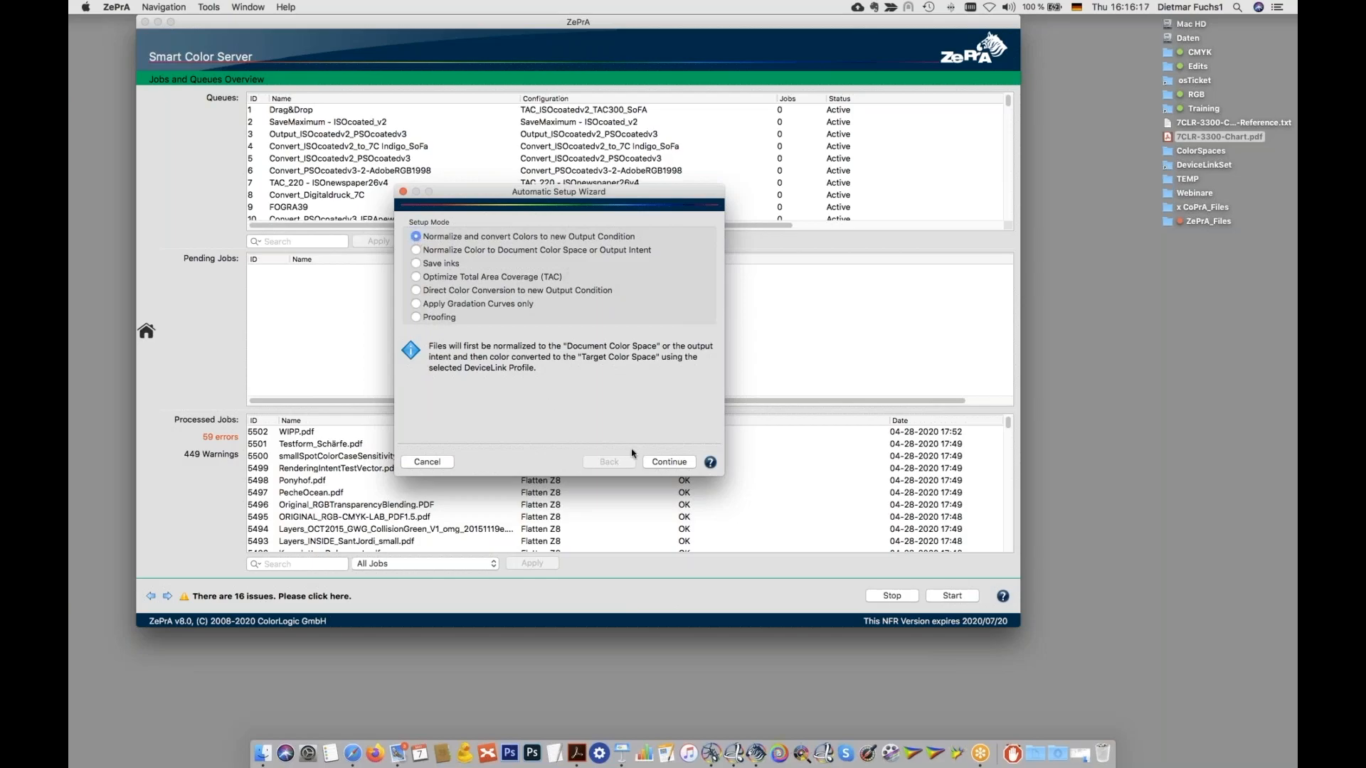
click(668, 463)
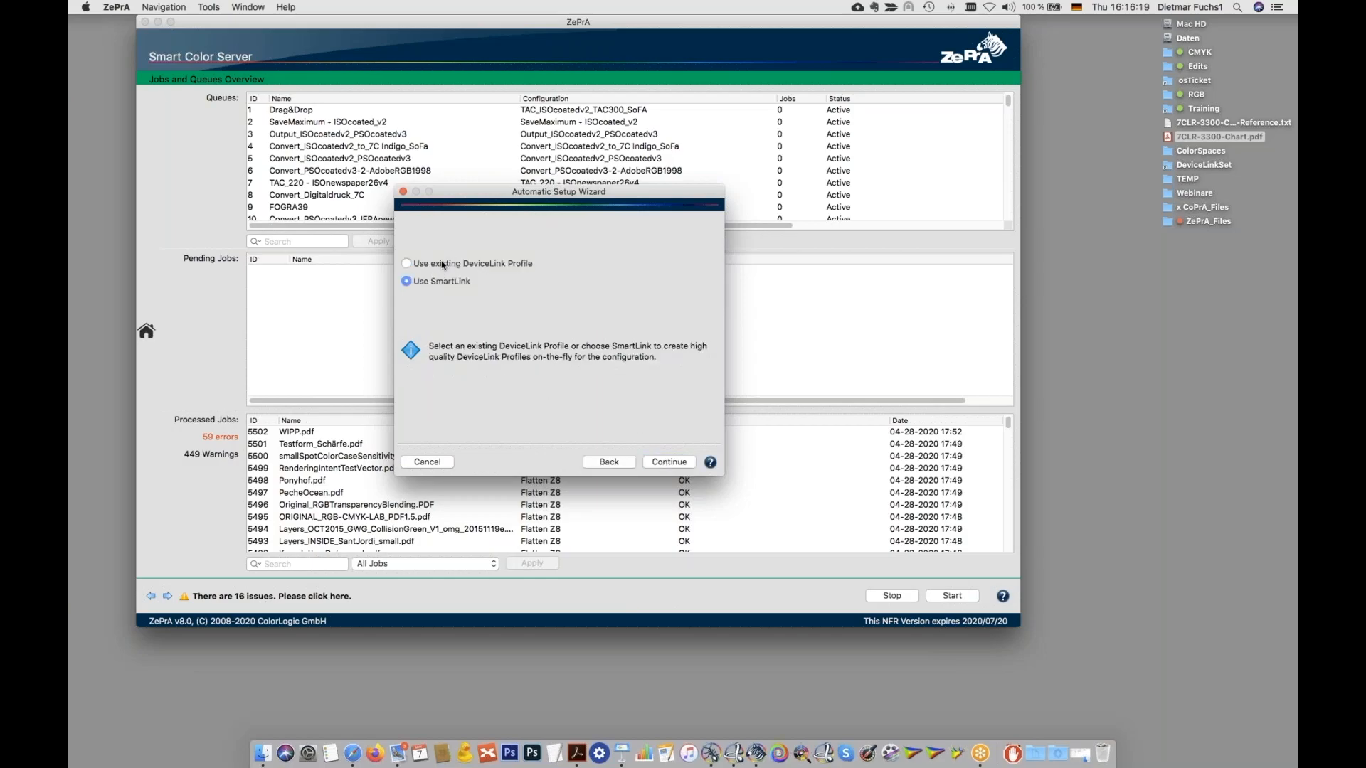
Step: Use SmartLink instead of an existing DeviceLink profile for the color conversion and continue to the color space settings
click(442, 264)
click(432, 282)
click(668, 463)
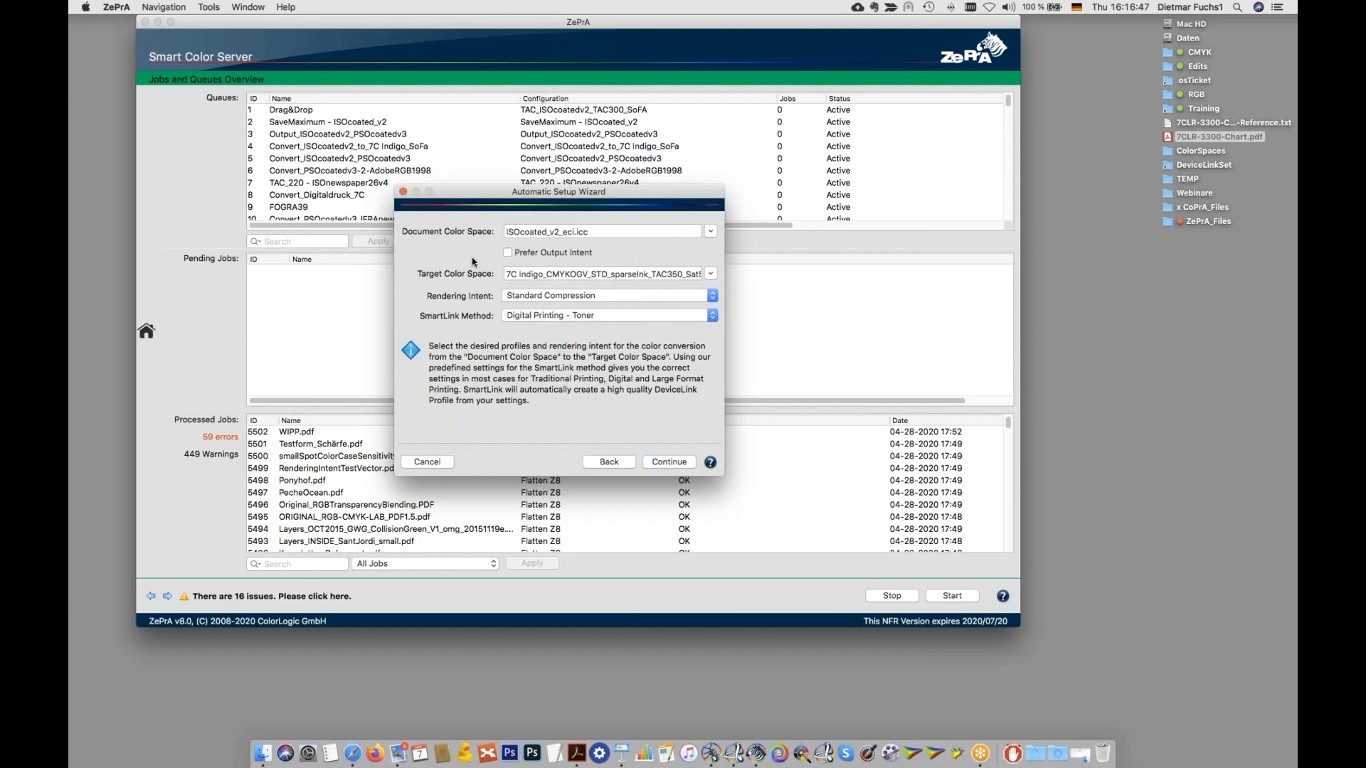
Step: Enable preferring the output intent and keep 7C Indigo_CMYKOGV_STD_sparseInk_TAC350_Sat5.icc as the target color space
click(507, 253)
click(605, 229)
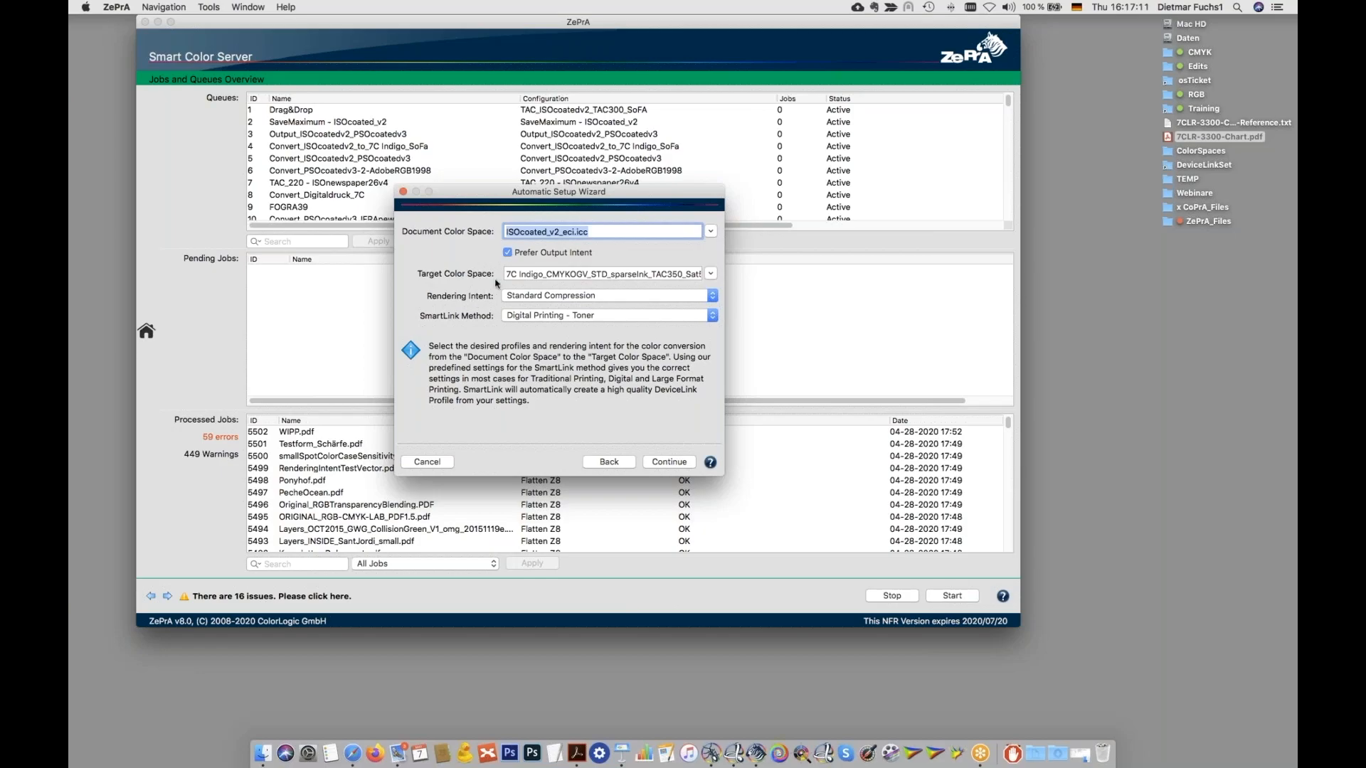
drag(507, 276, 756, 282)
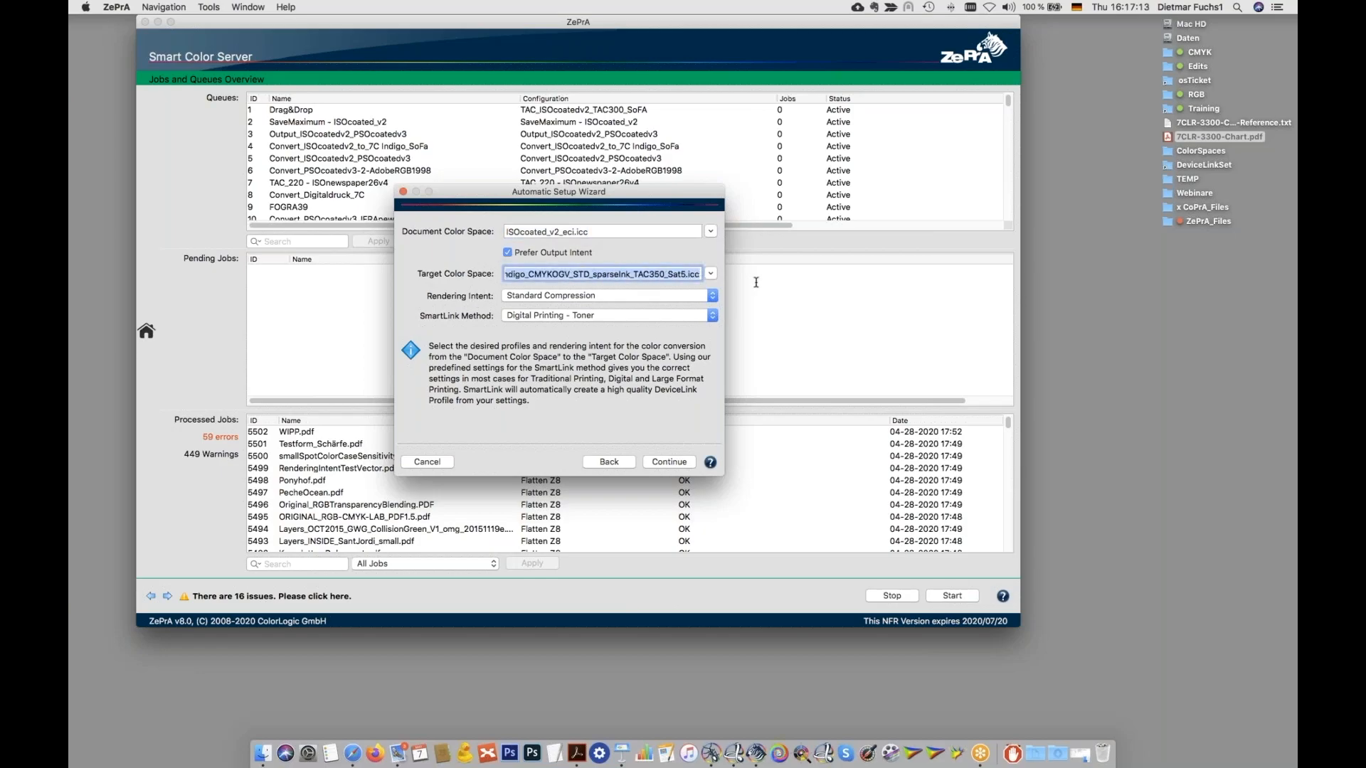
drag(620, 273, 430, 256)
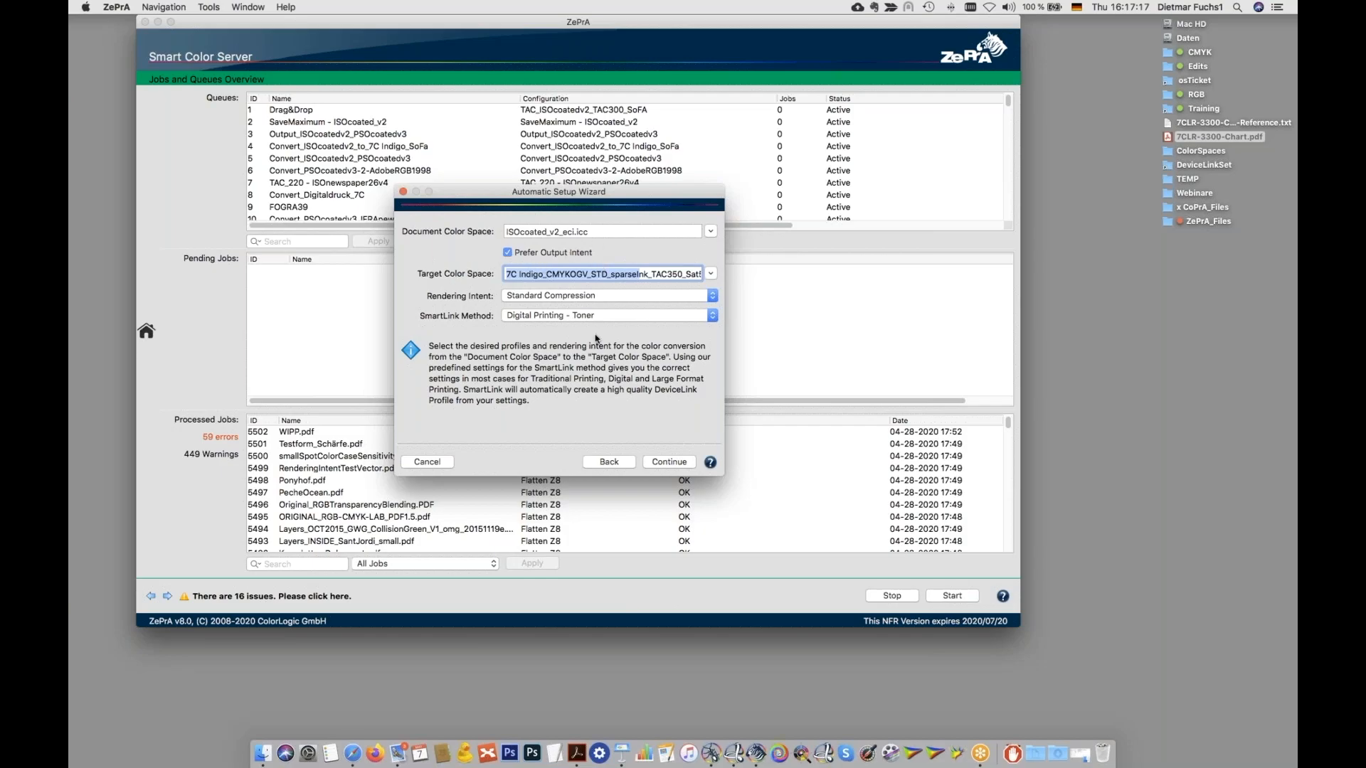
click(711, 275)
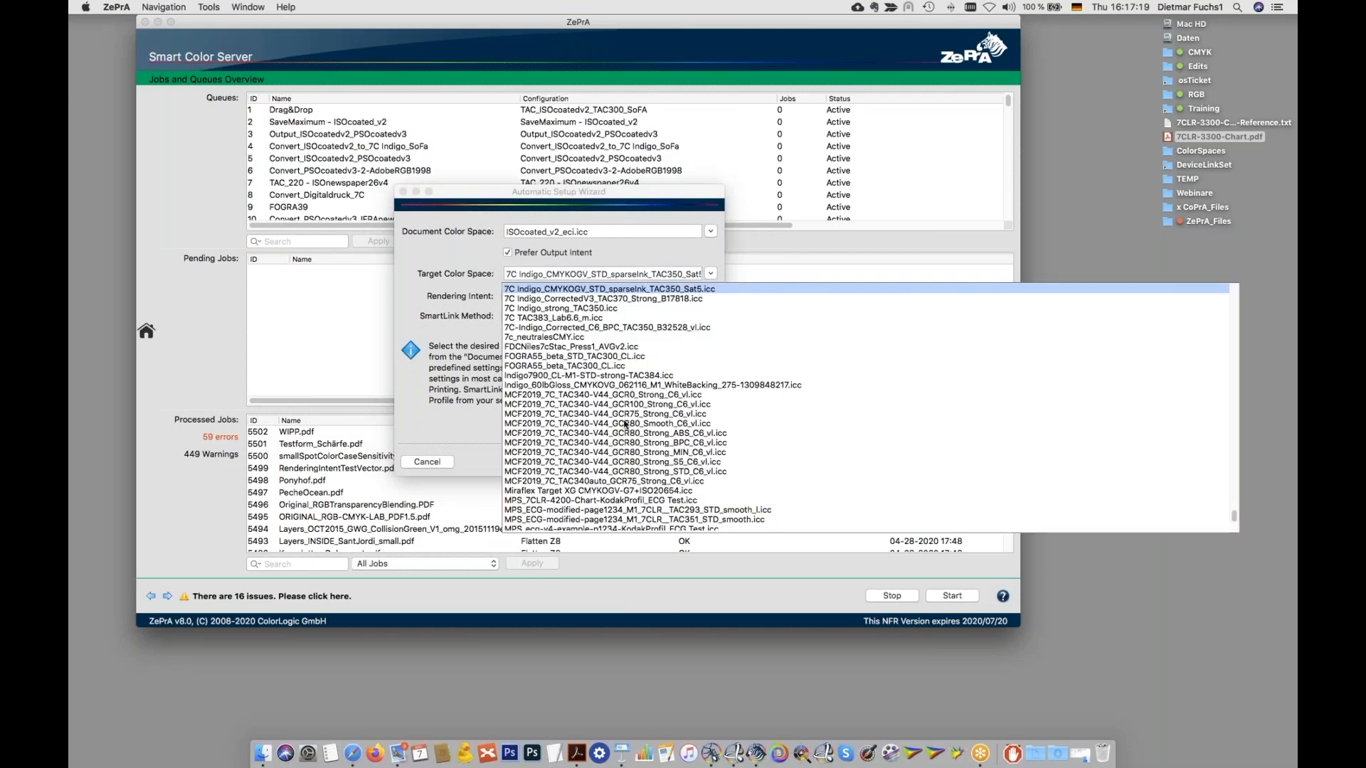
click(450, 282)
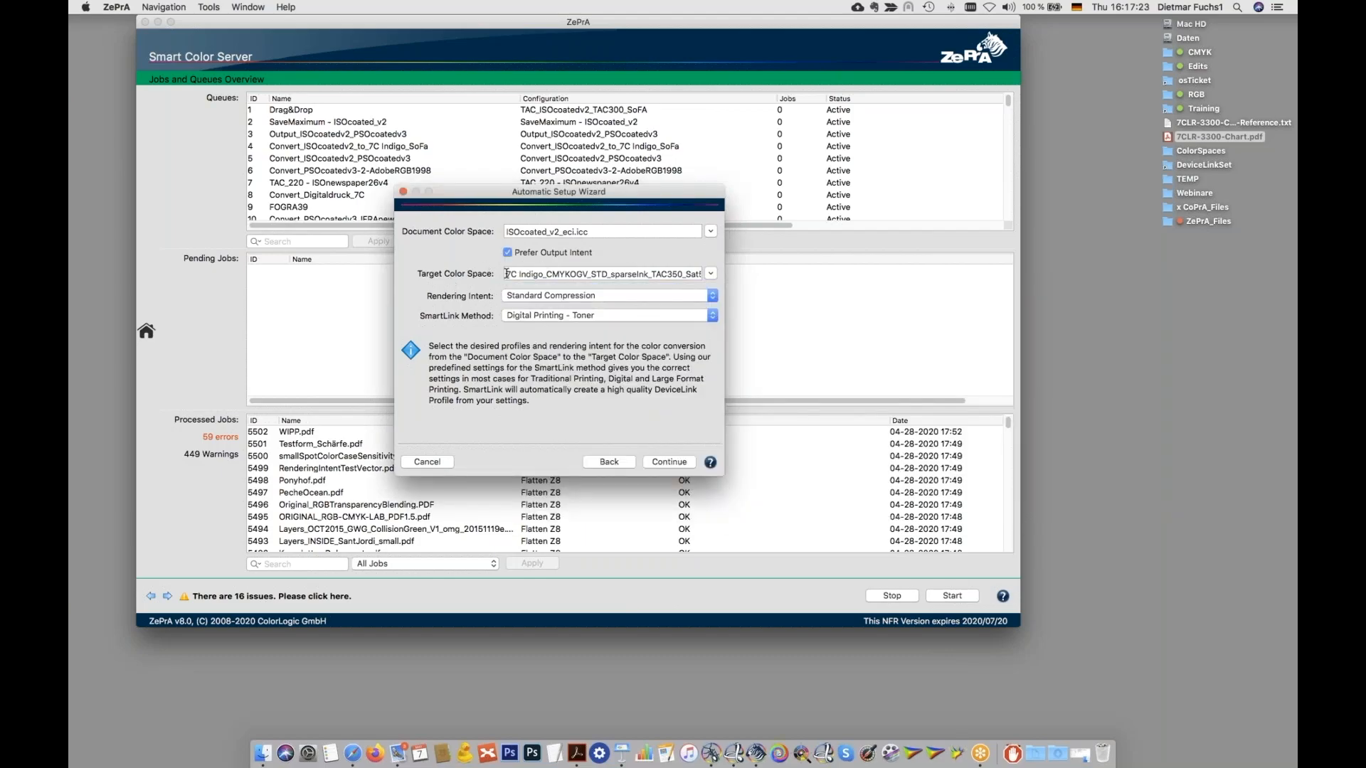
Step: Keep Standard Compression as rendering intent and Digital Printing - Toner as SmartLink method, and continue to the queue naming
click(582, 299)
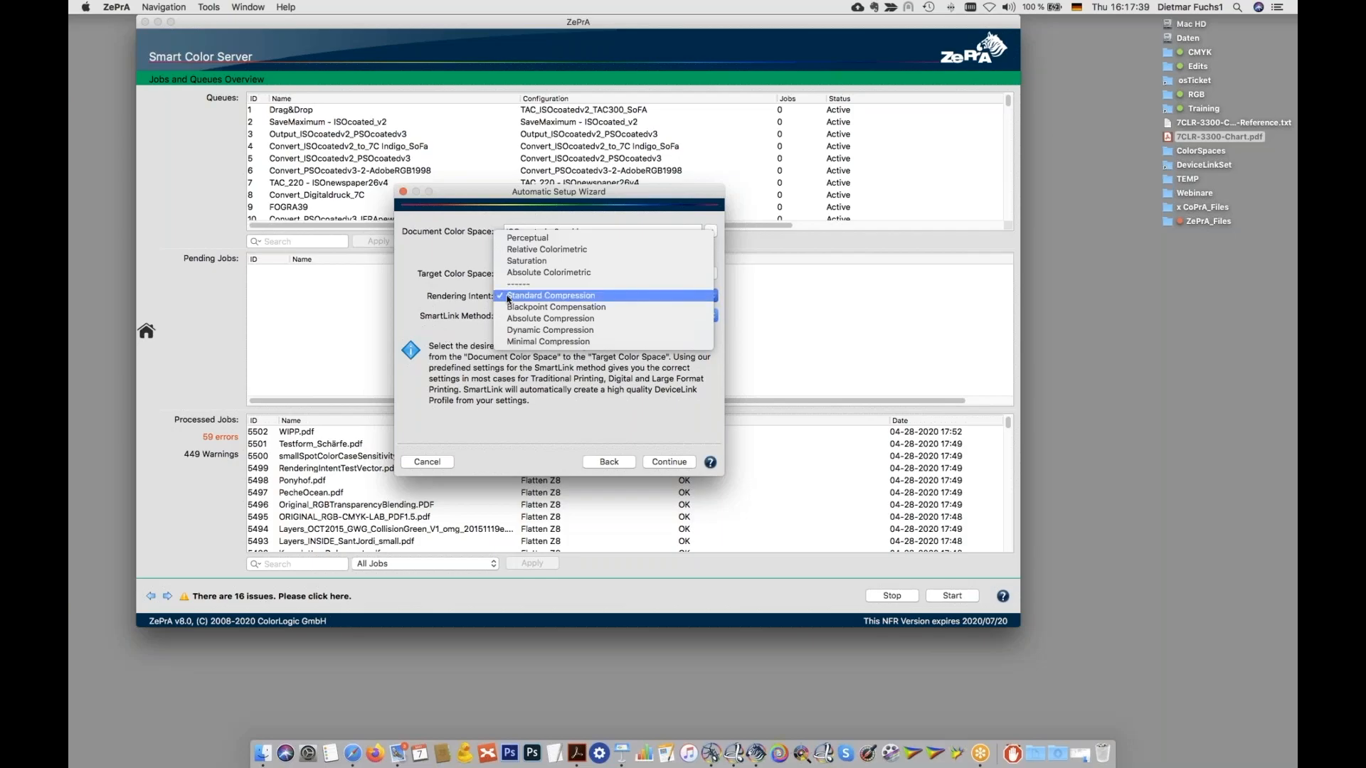
click(461, 339)
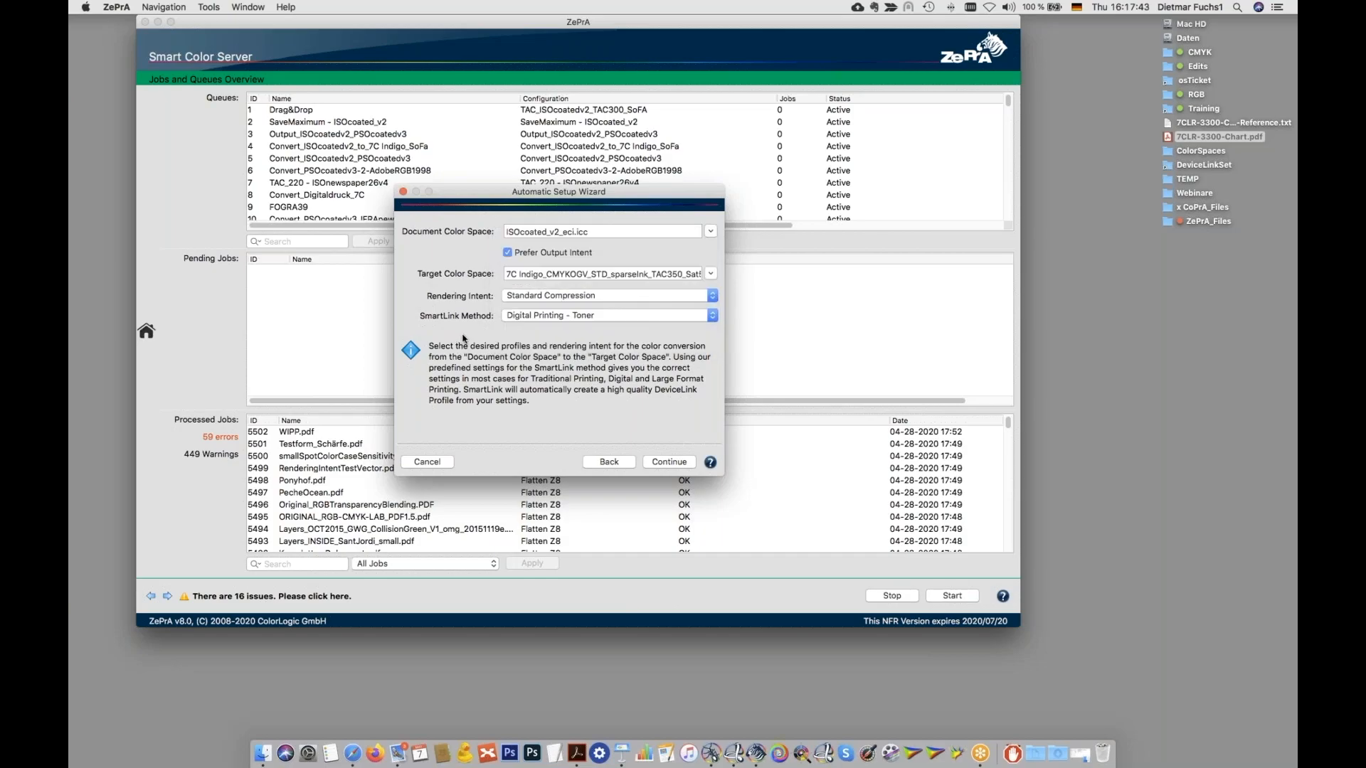
click(555, 316)
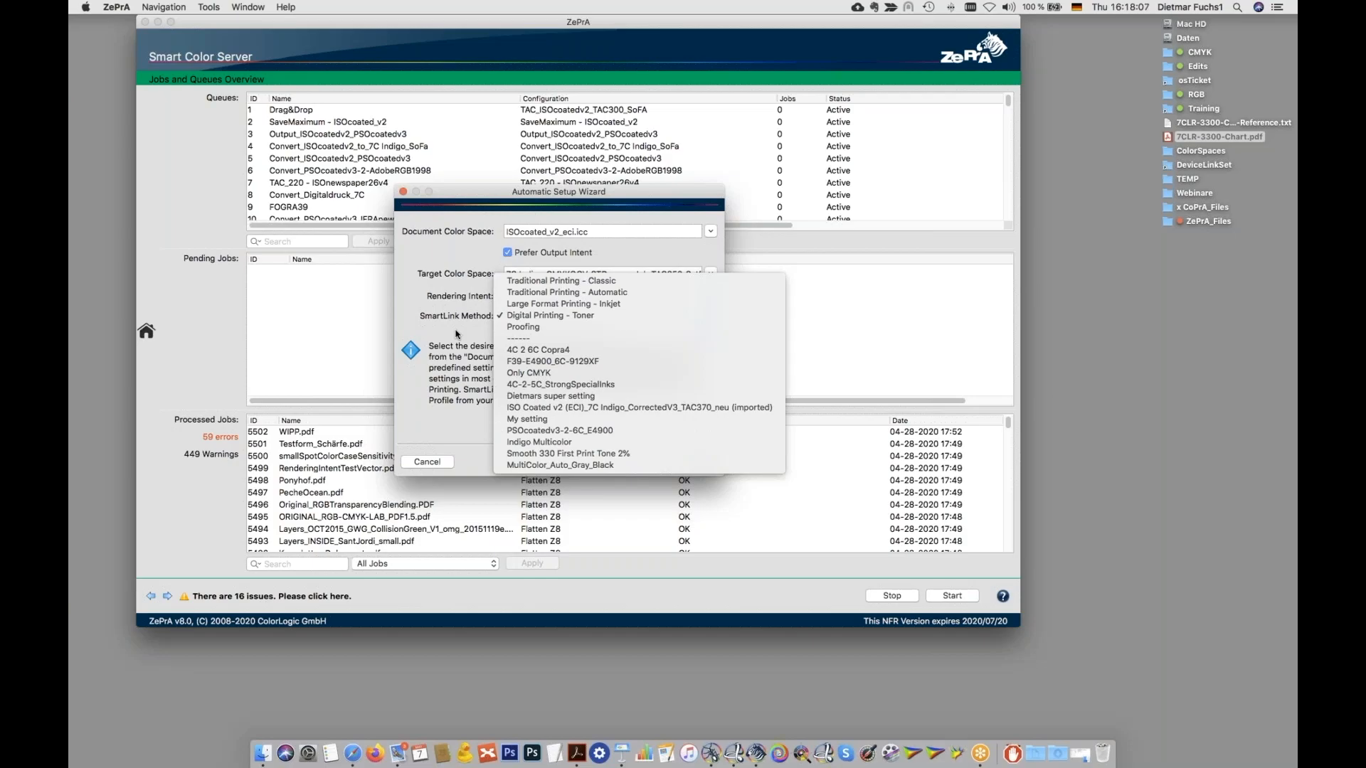
click(608, 317)
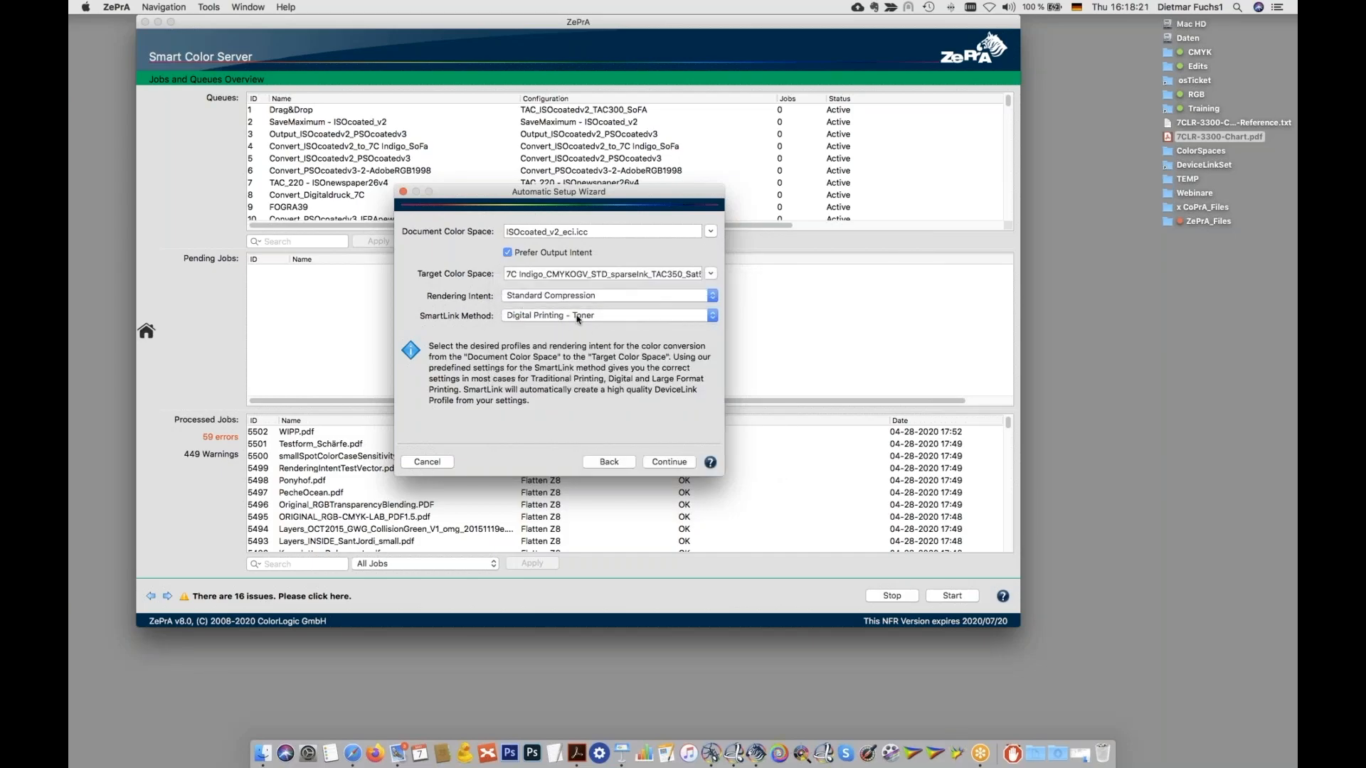
click(669, 463)
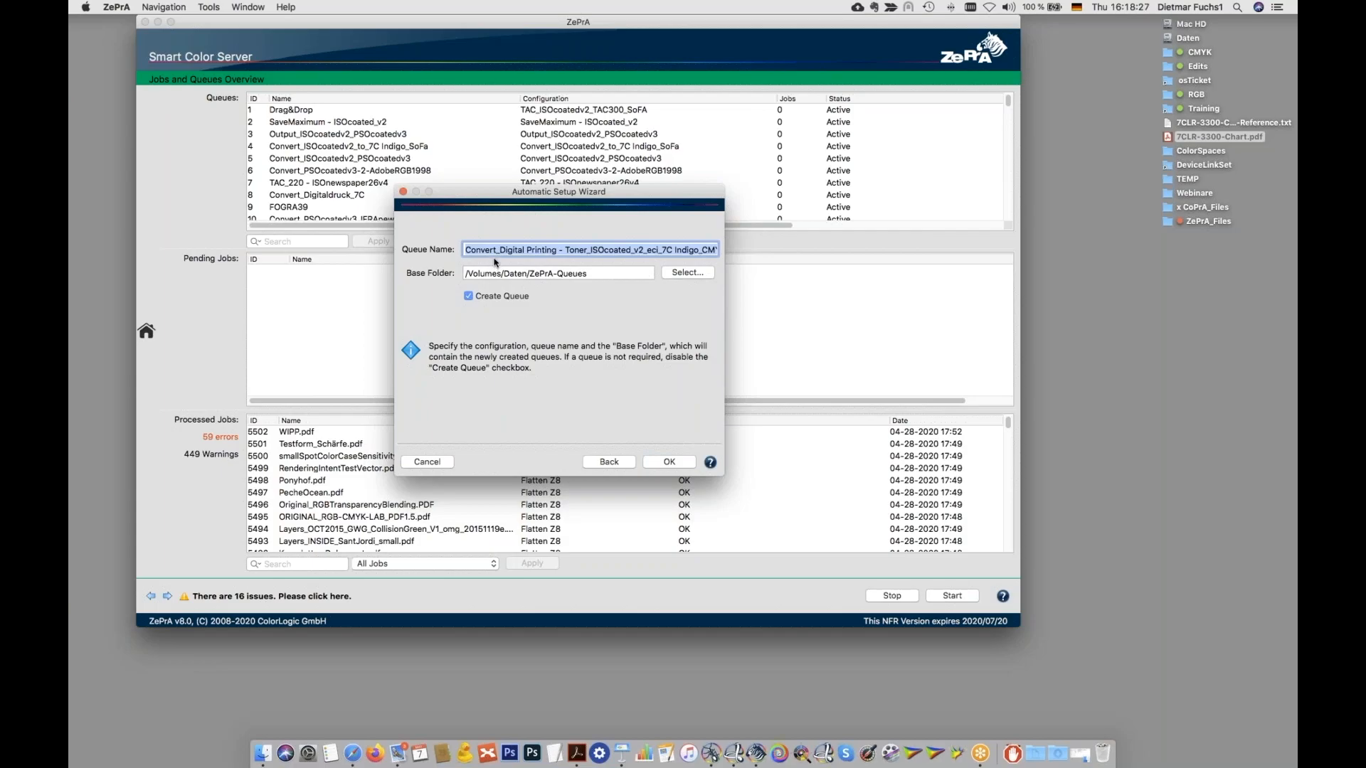
Step: Create the queue under the shortened name Convert_ISOcoated_v2_to_7C Indigo and select it in the queues overview
drag(499, 250, 585, 251)
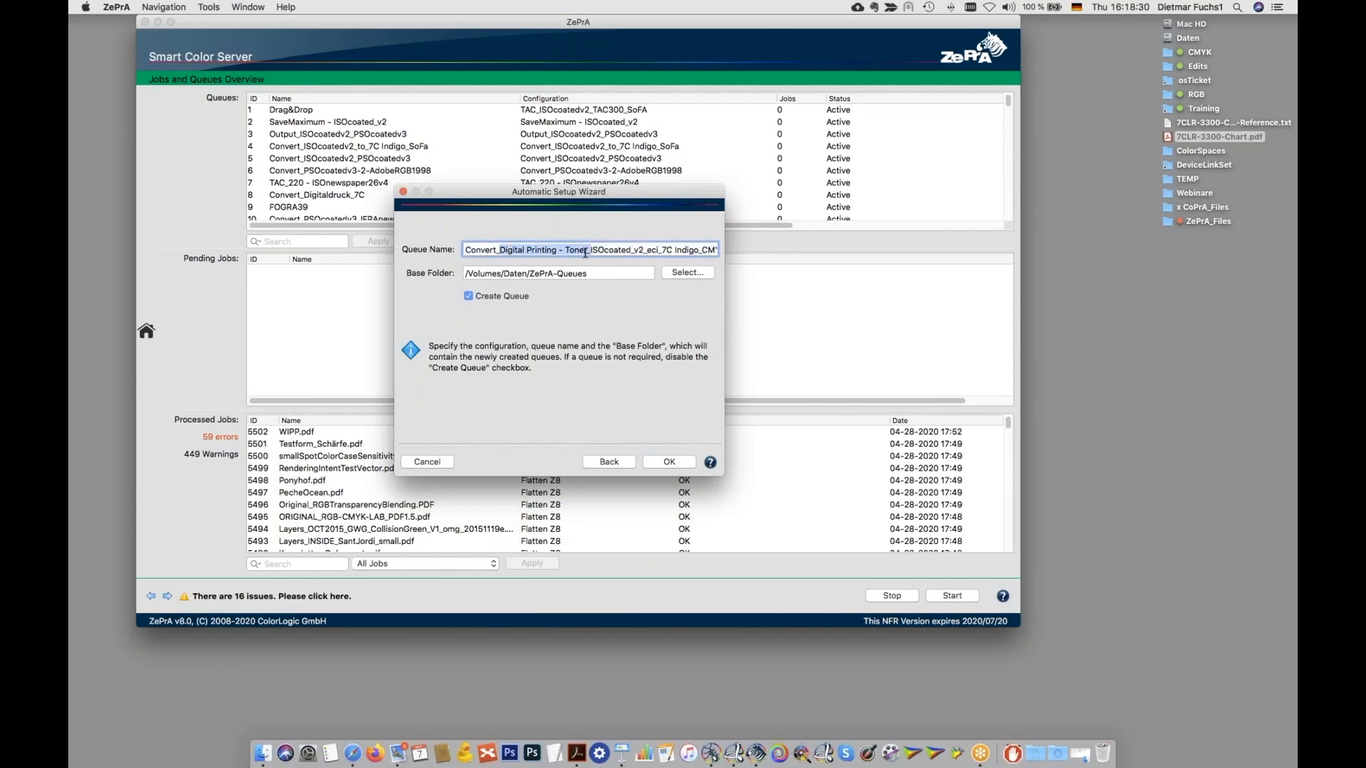
key(BackSpace)
drag(557, 249, 572, 253)
text(to)
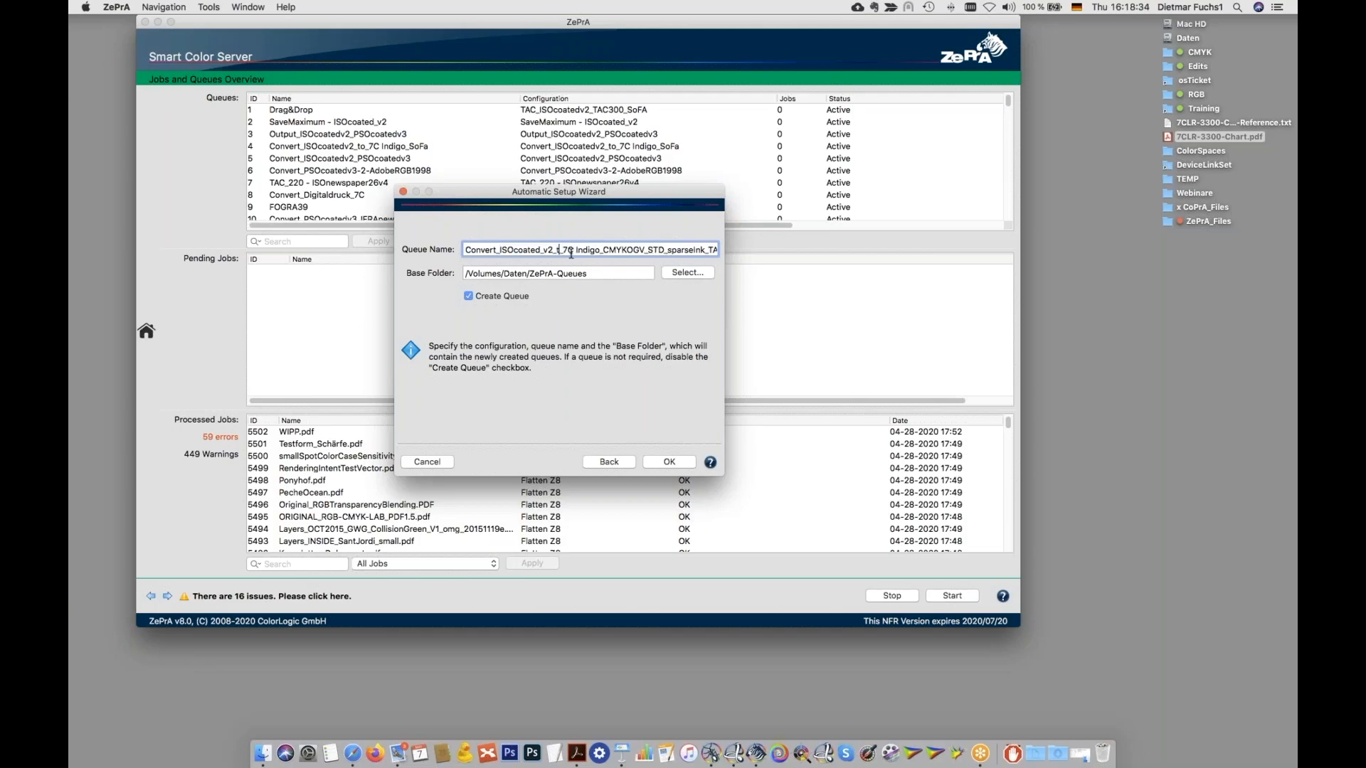
click(605, 250)
key(shift+super+Right)
key(BackSpace)
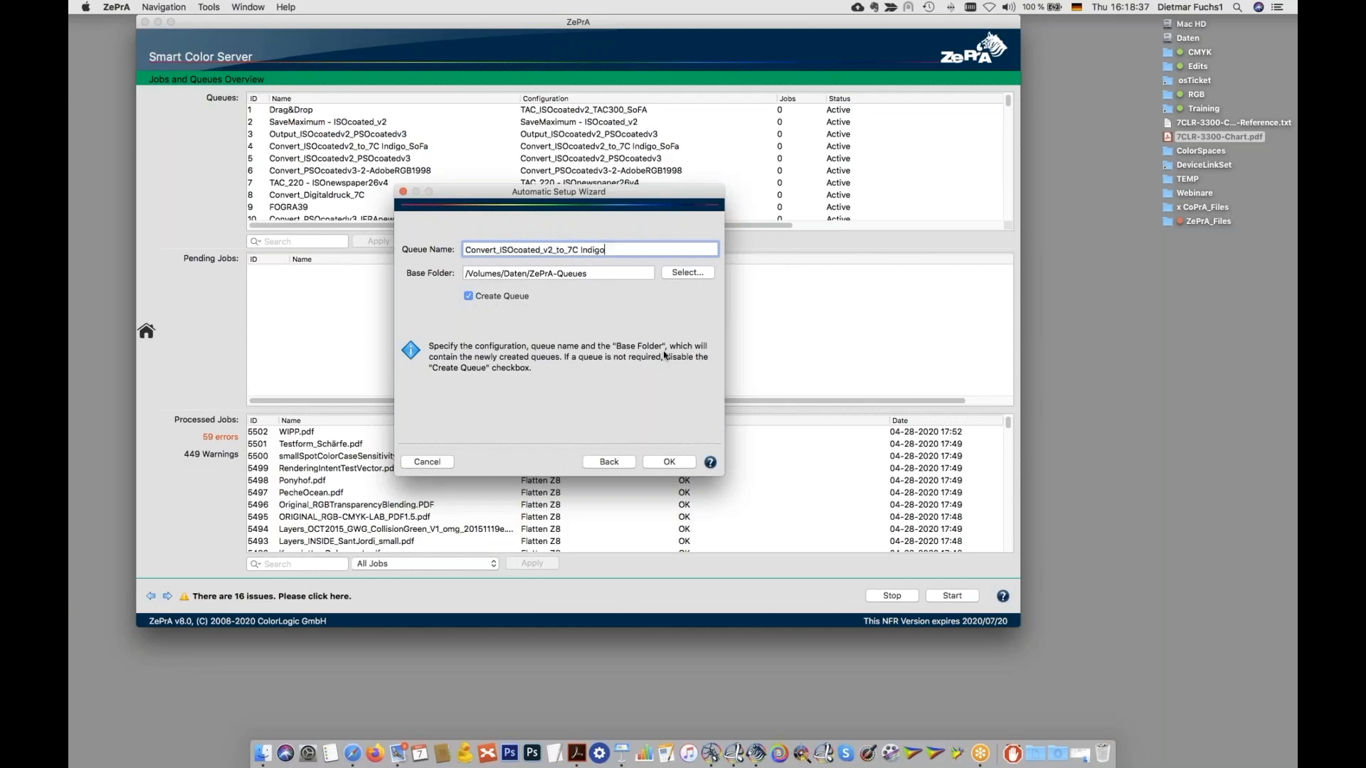
click(670, 463)
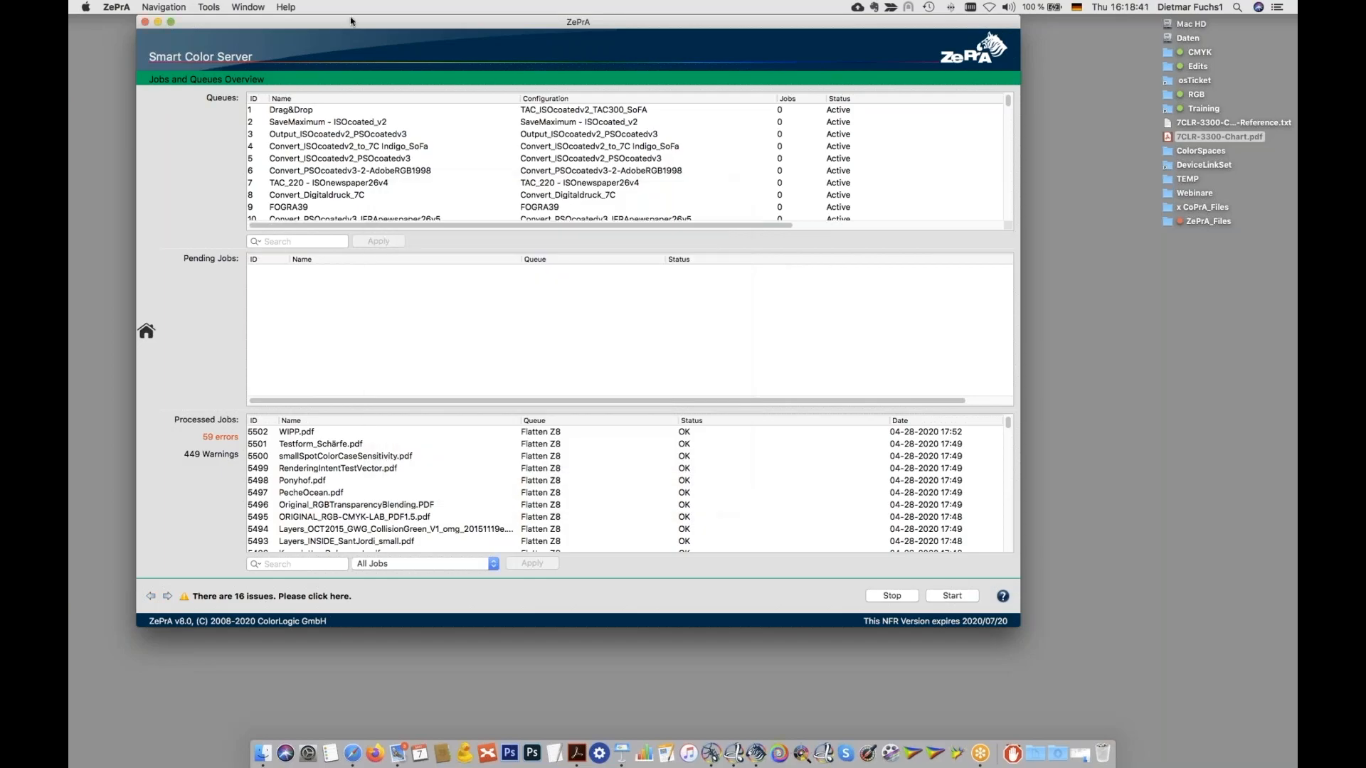
scroll(384, 137, down, 20)
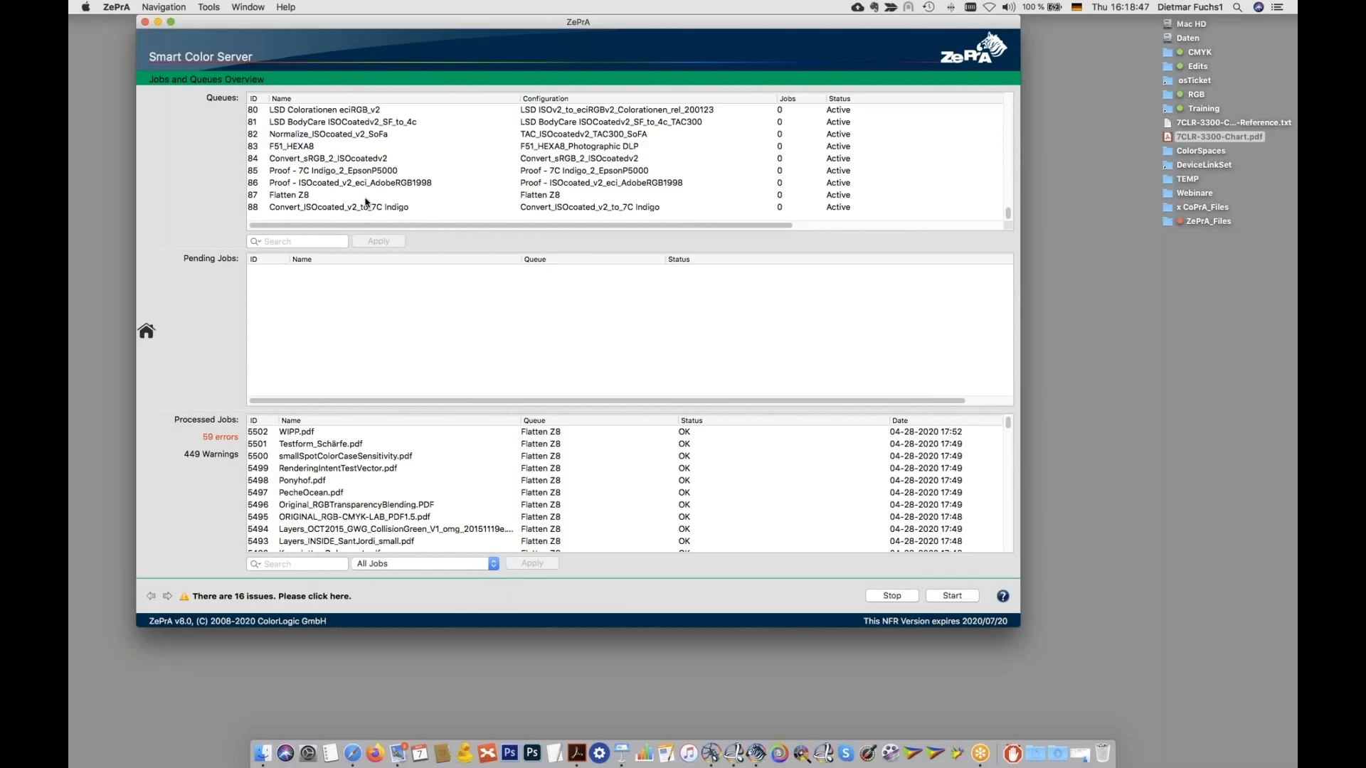
click(340, 210)
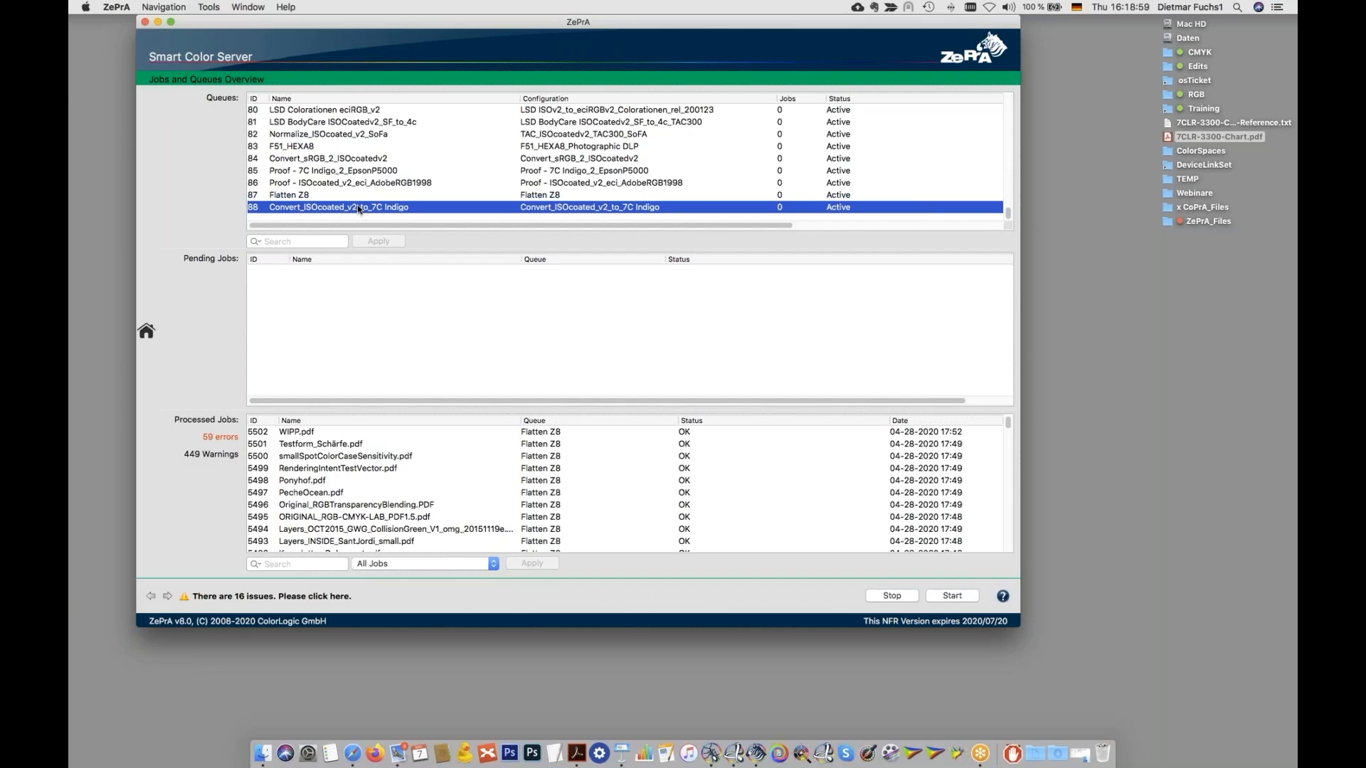
Step: Go to the spot color libraries and display the spot colors of the SpotGradients-X4 library
click(146, 331)
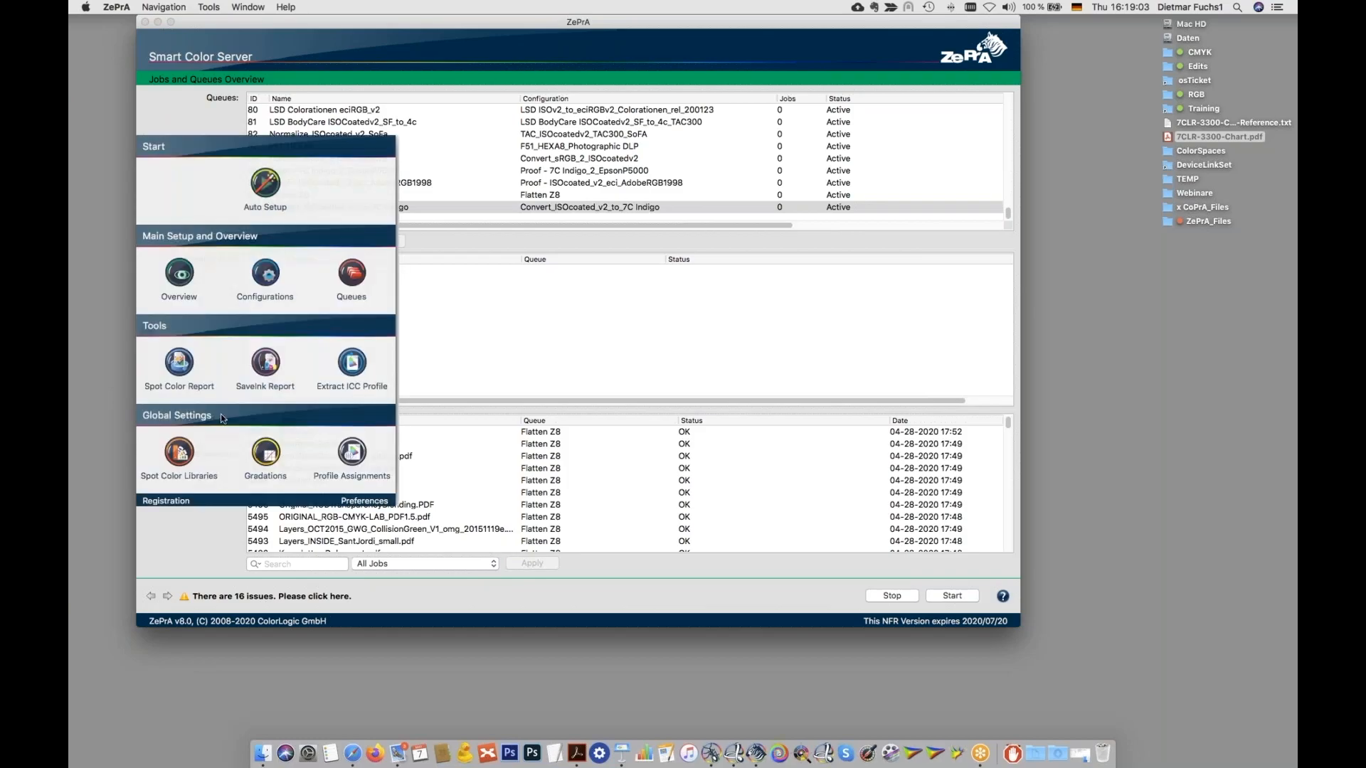
click(181, 455)
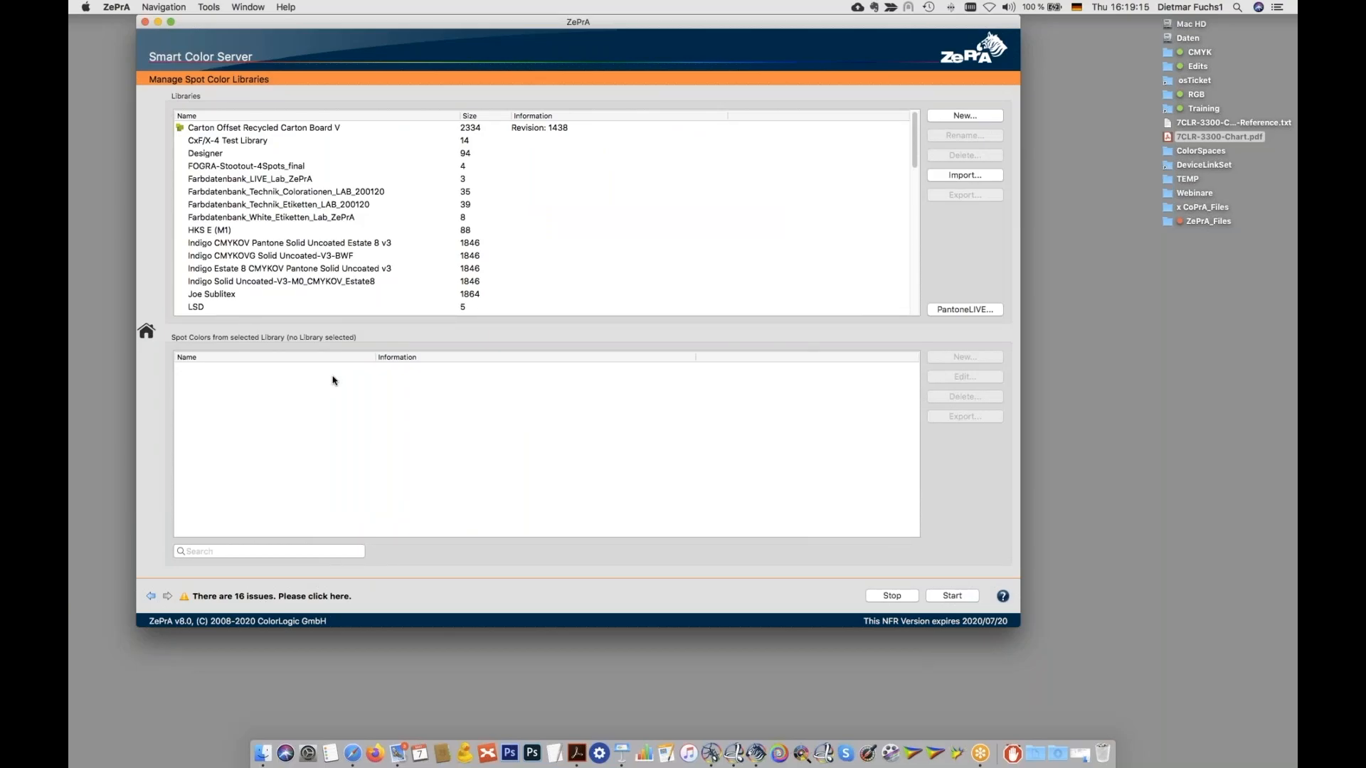
scroll(288, 243, down, 10)
scroll(288, 242, down, 5)
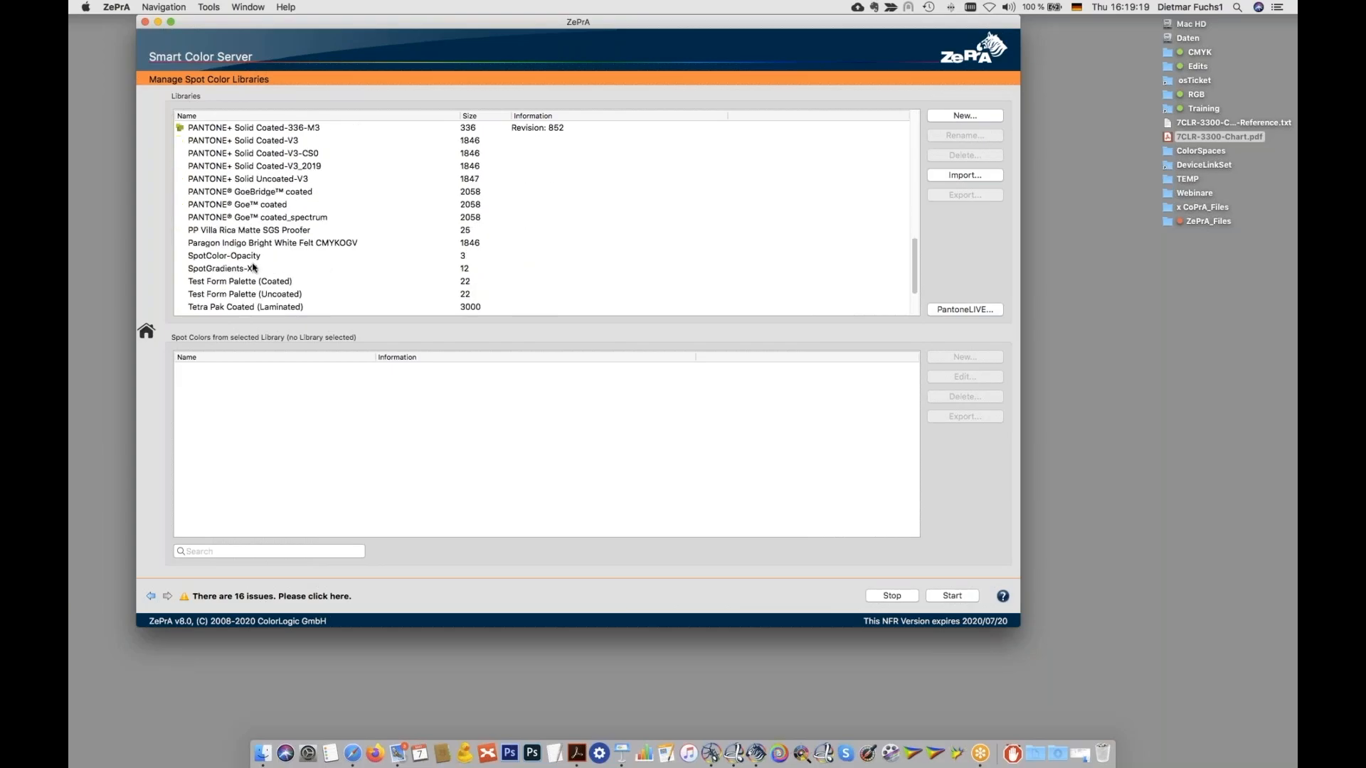
click(253, 267)
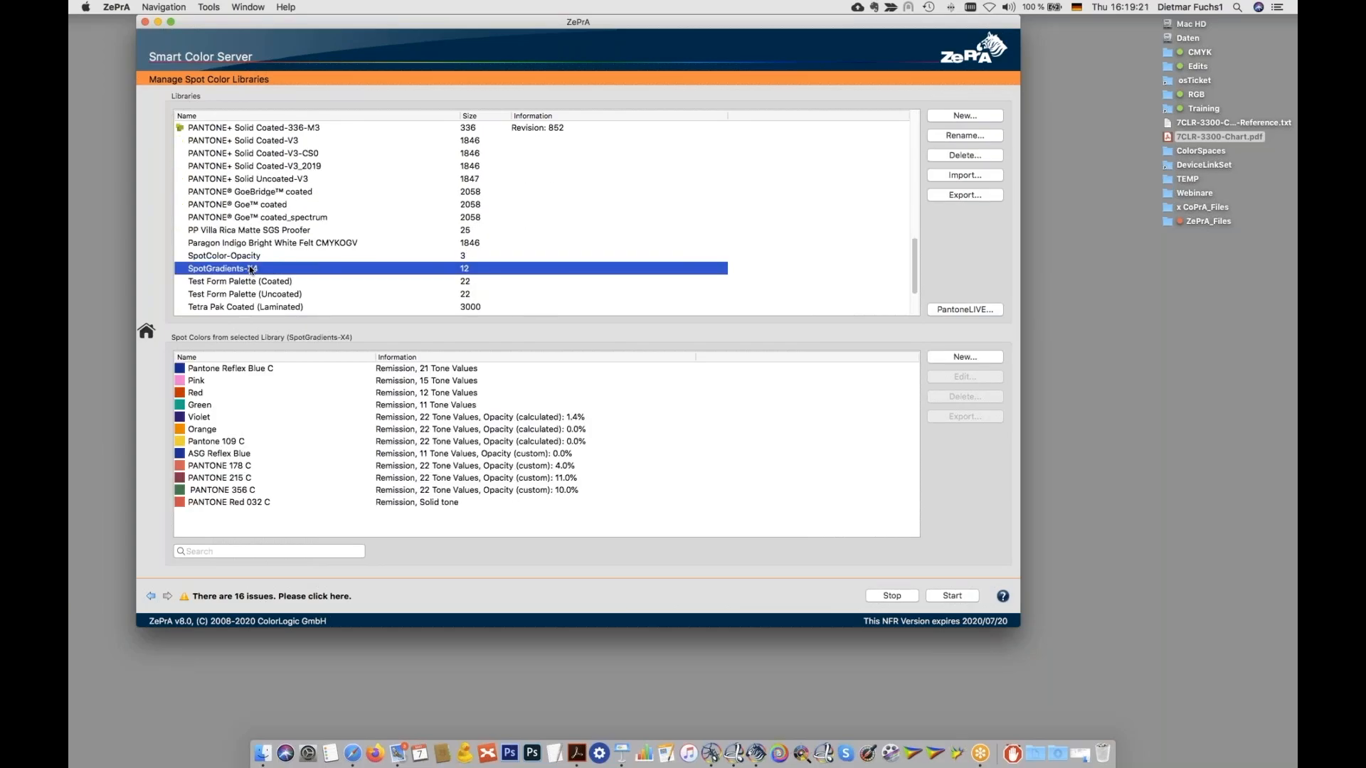
Step: Inspect the solid tone measurement of the spot color PANTONE Red 032 C and close its editor
click(259, 369)
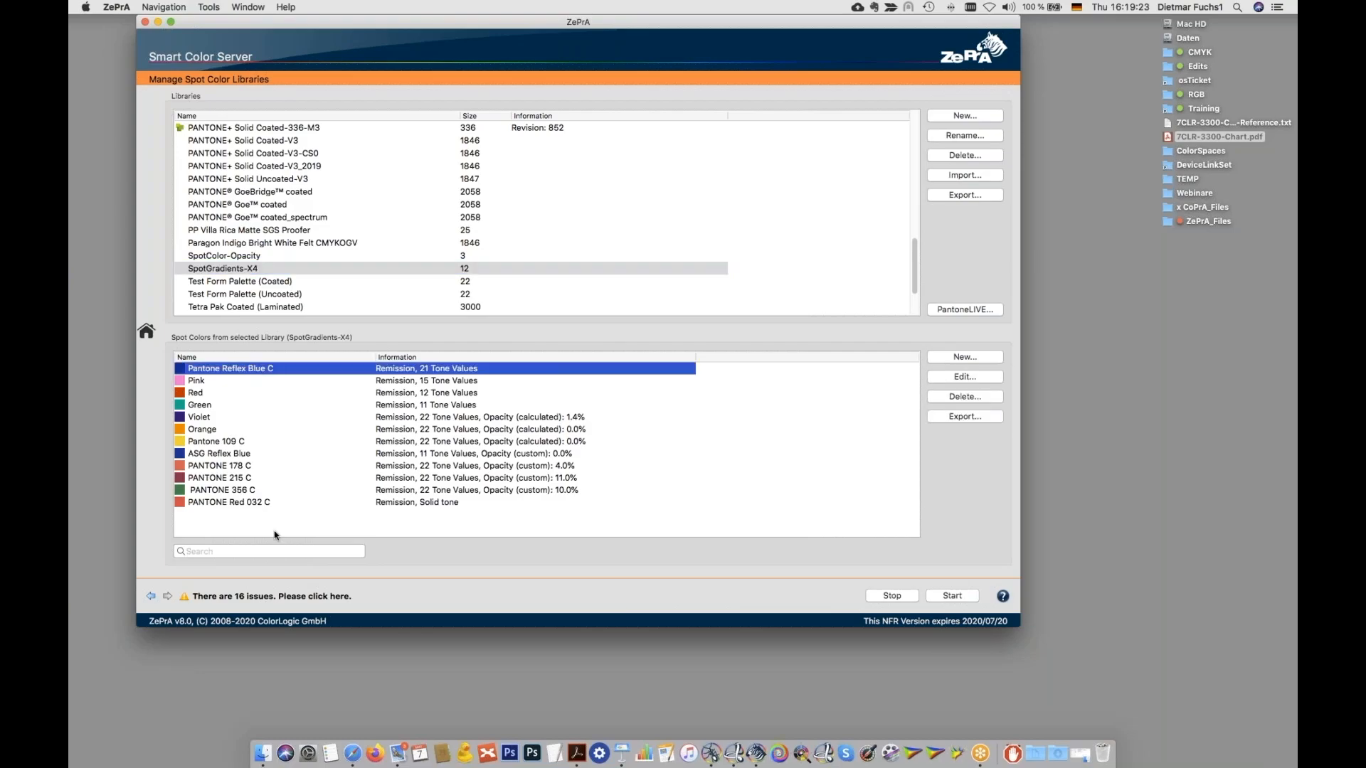
click(243, 504)
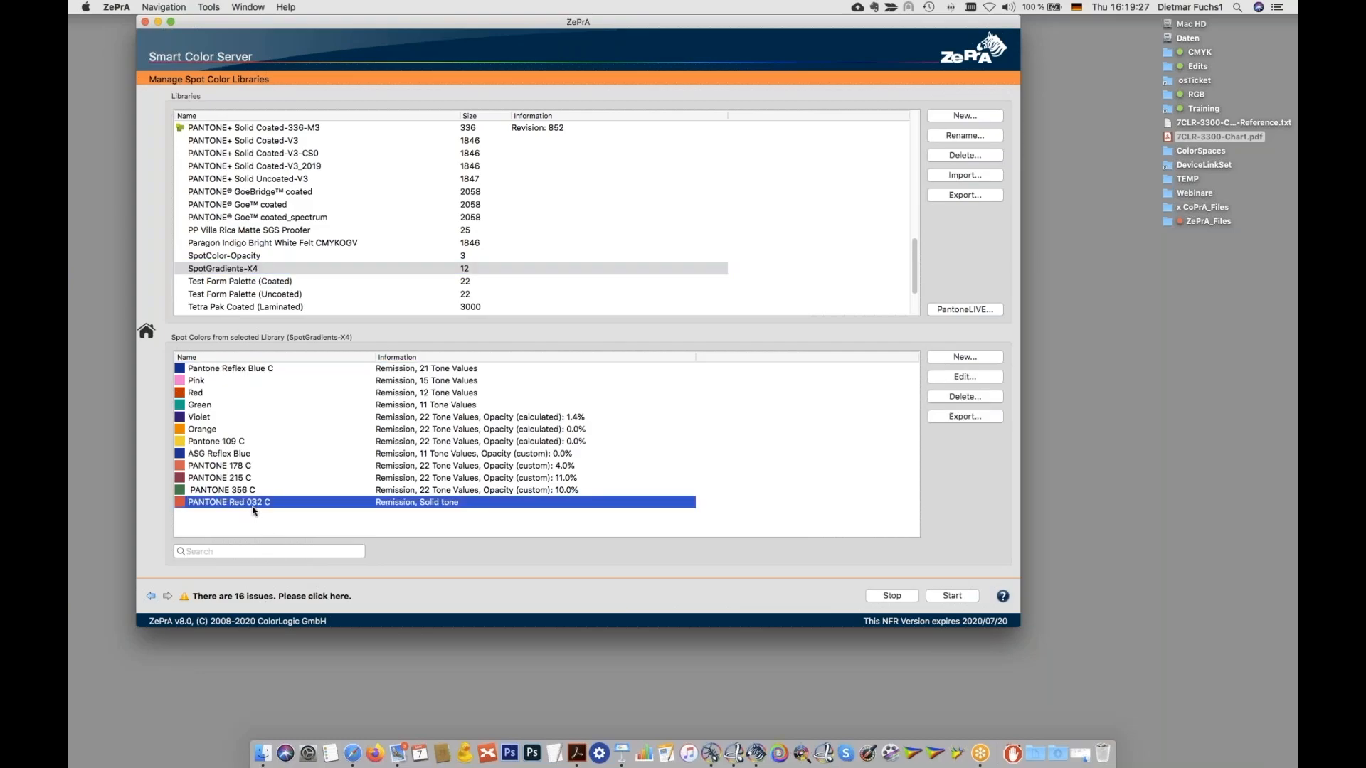
double_click(423, 506)
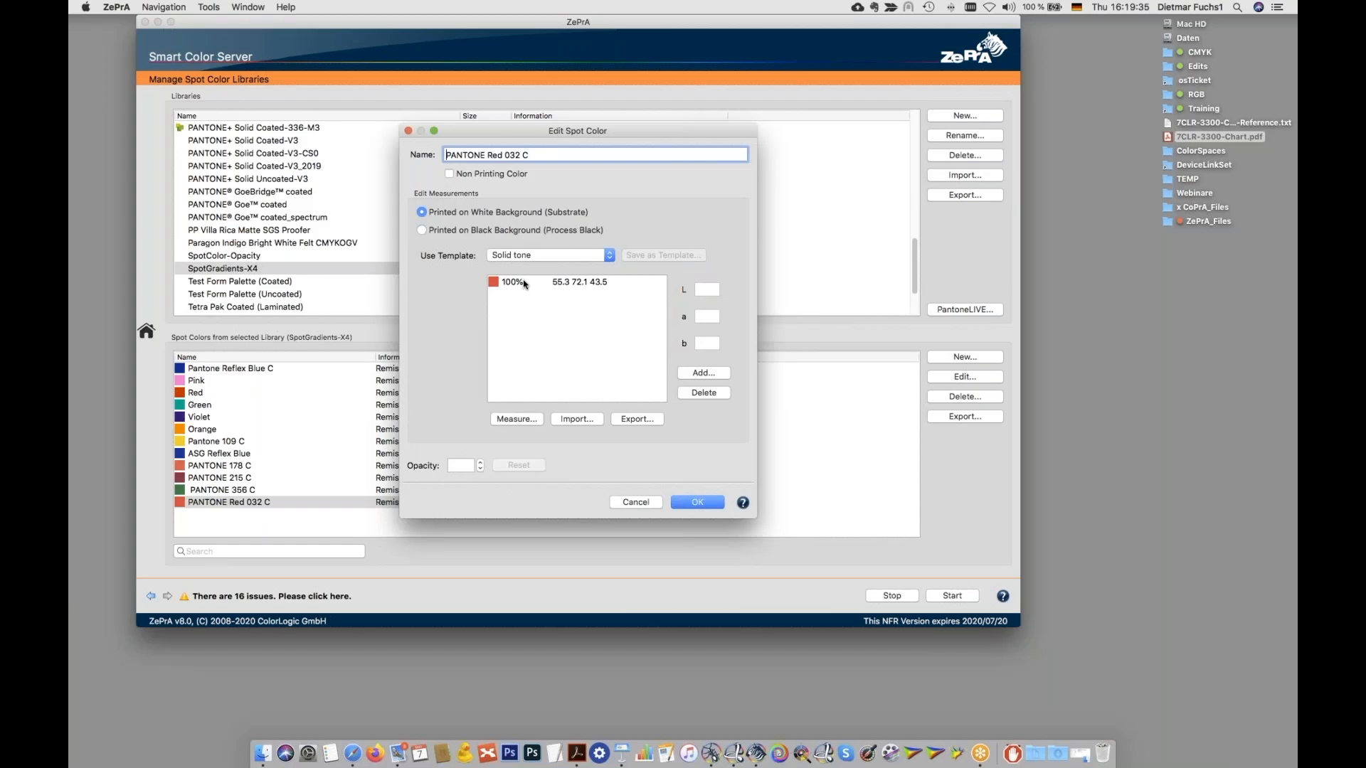
drag(532, 130, 605, 130)
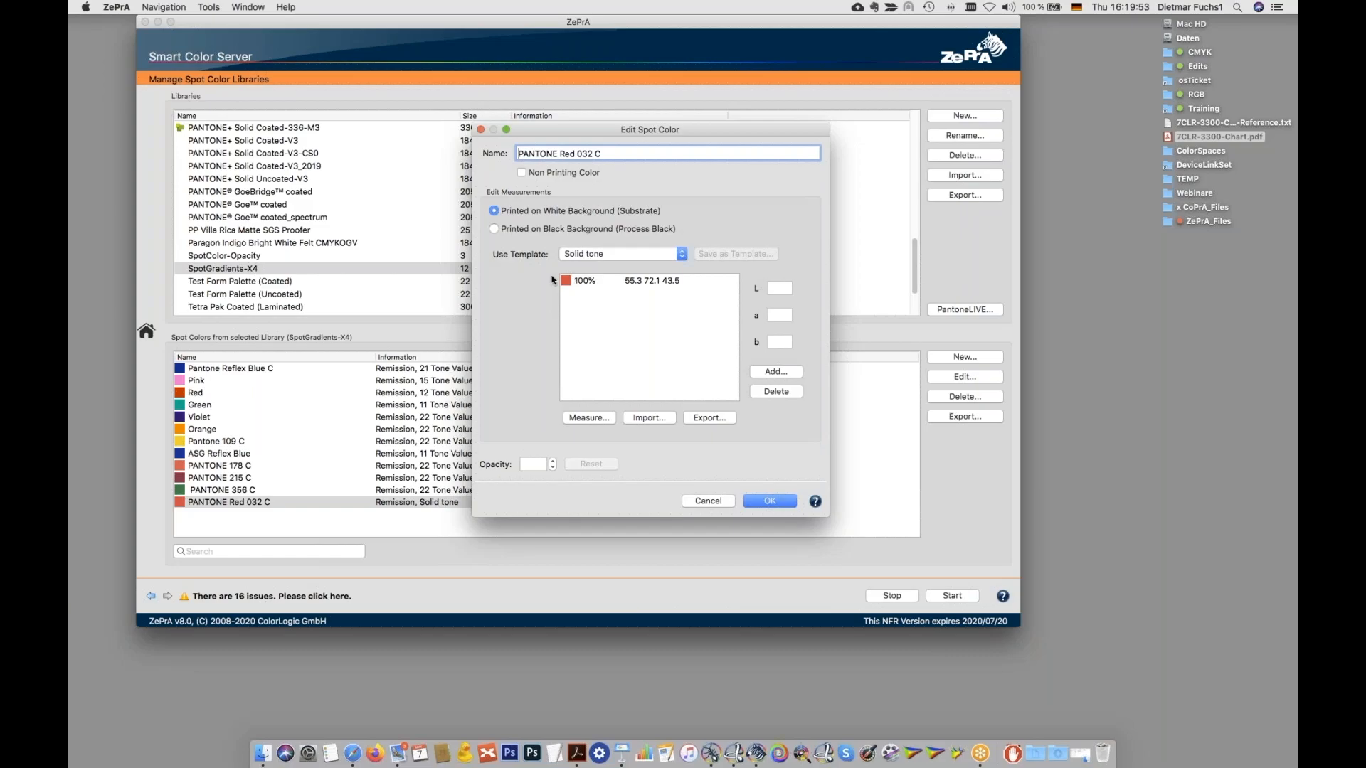
click(771, 502)
Step: Inspect the tone value gradation of Pantone Reflex Blue C, including its 50% patch, and close its editor without changes
double_click(232, 369)
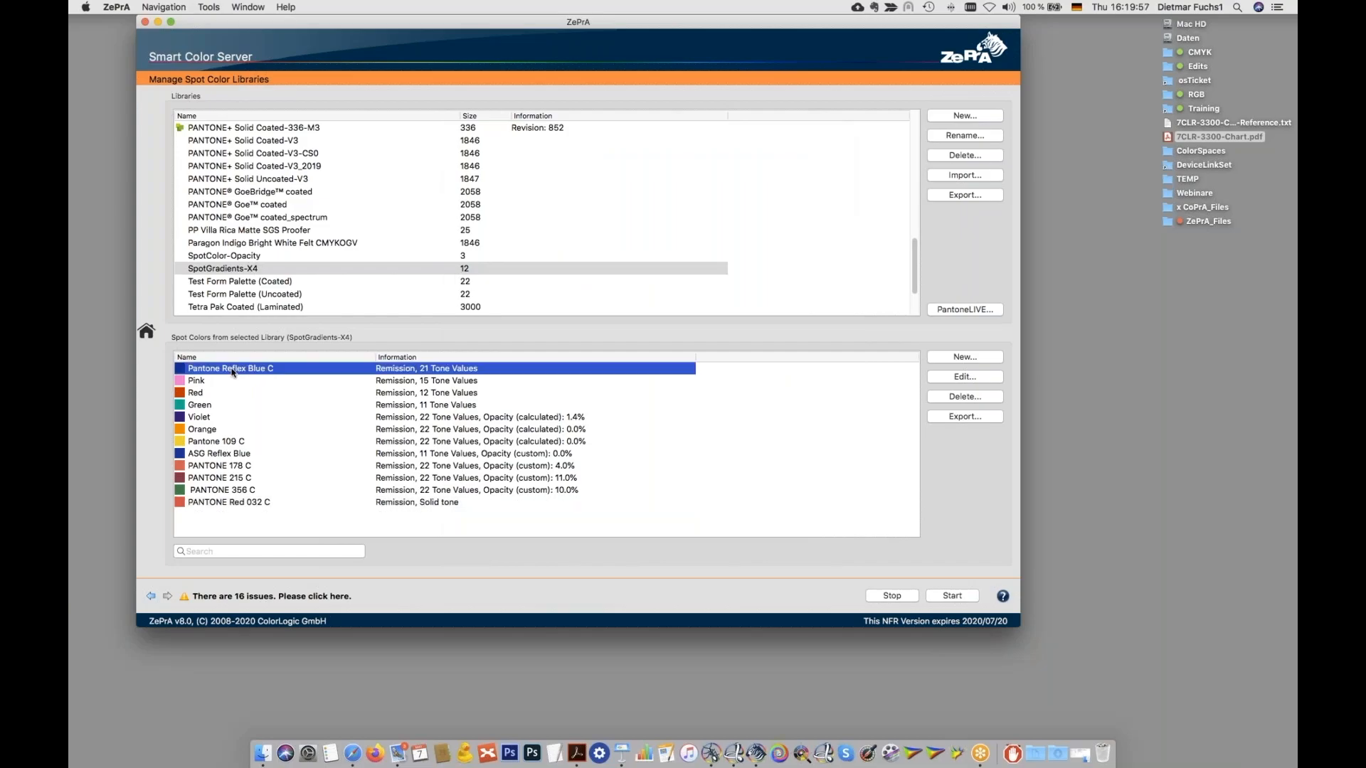
drag(753, 516, 831, 641)
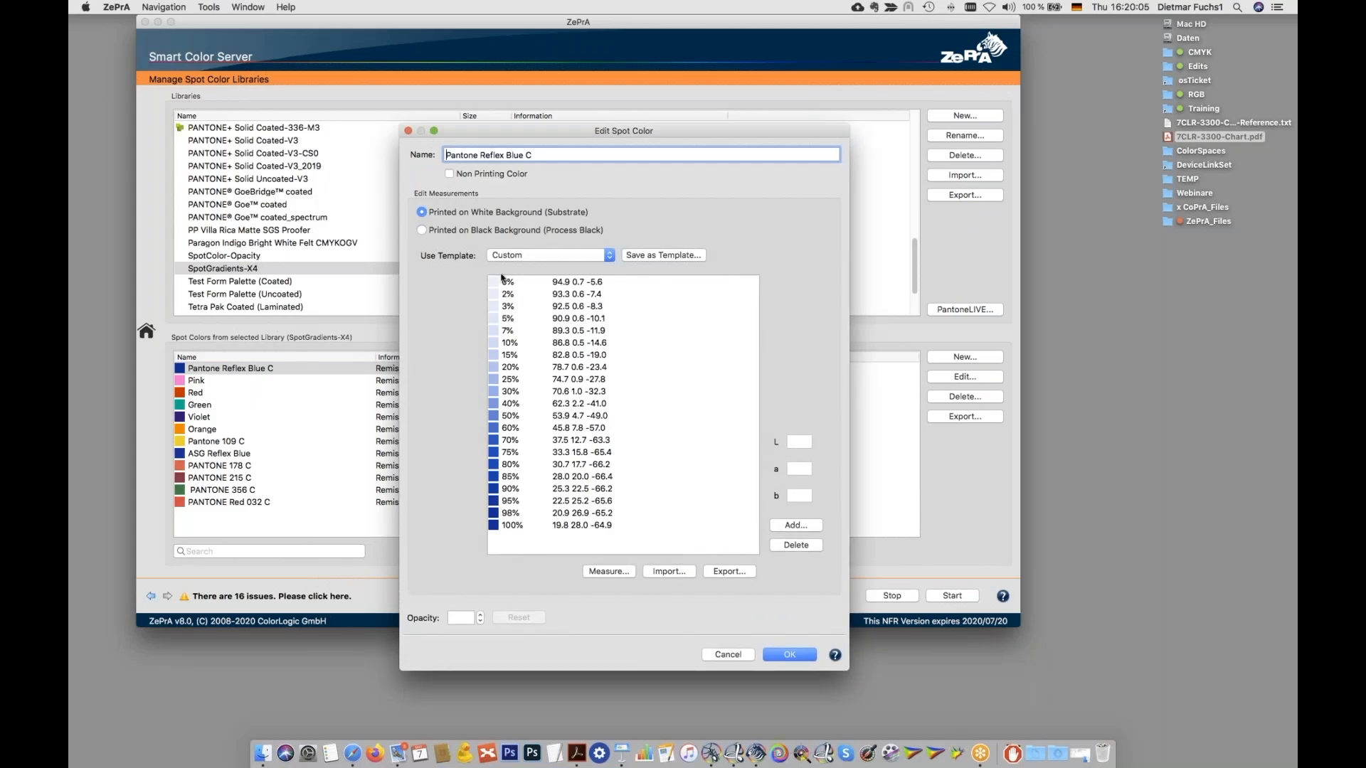
click(496, 417)
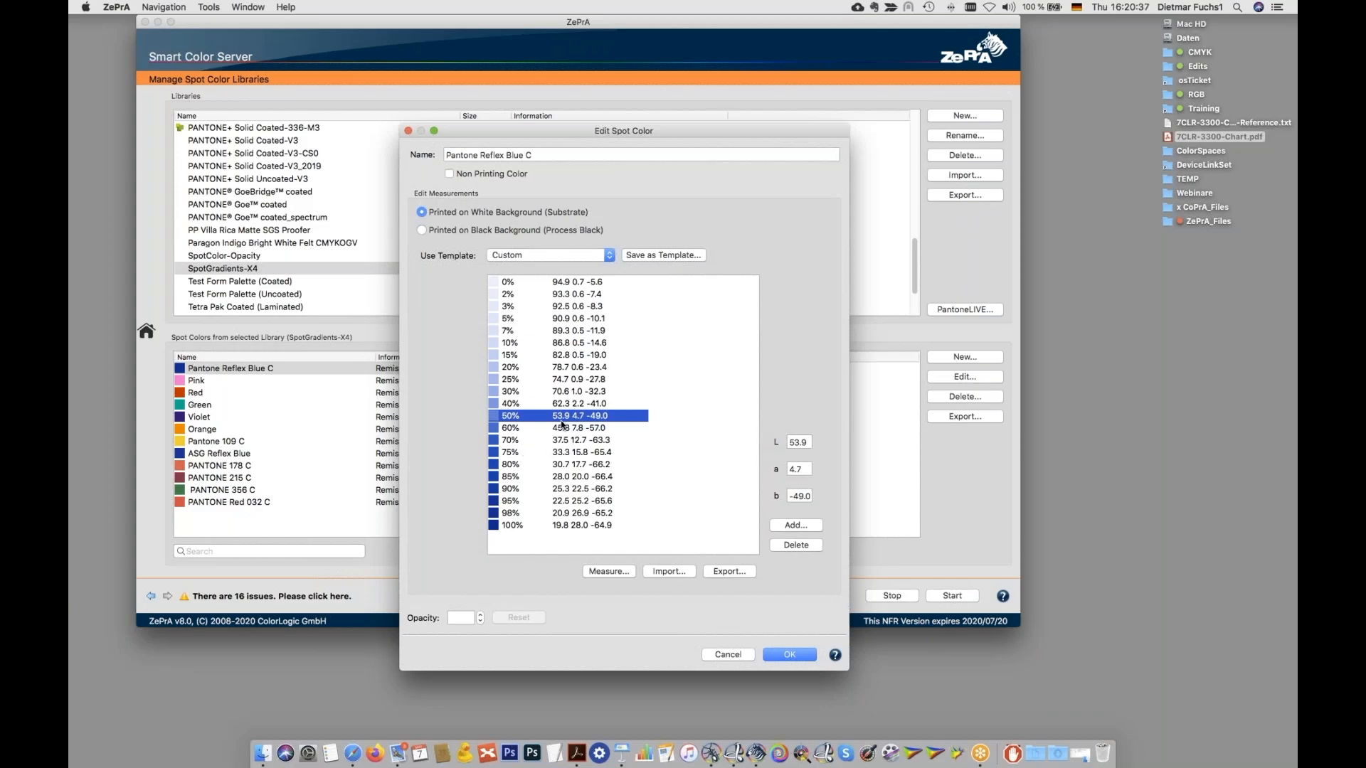
click(733, 655)
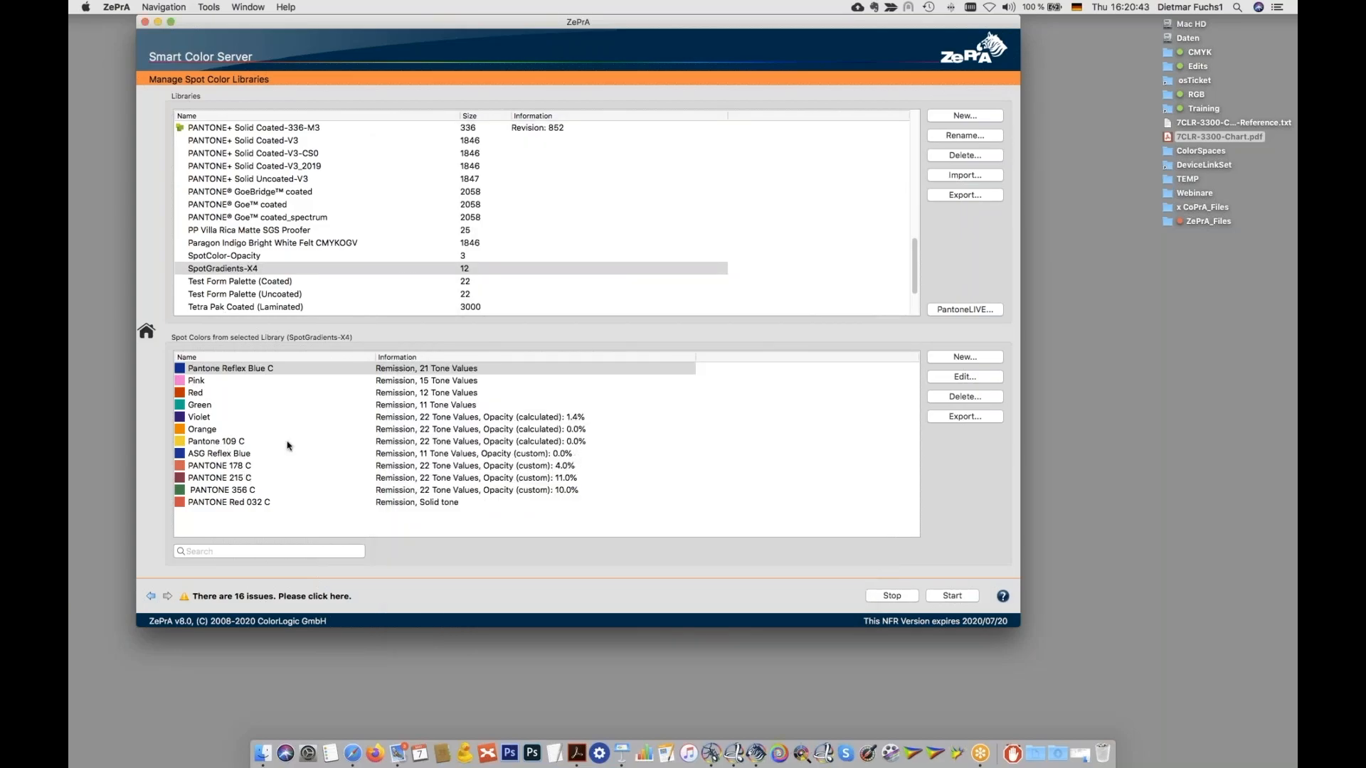
Step: Inspect Pantone 109 C's tone value measurements on white background and on process black, and close its editor without changes
double_click(218, 446)
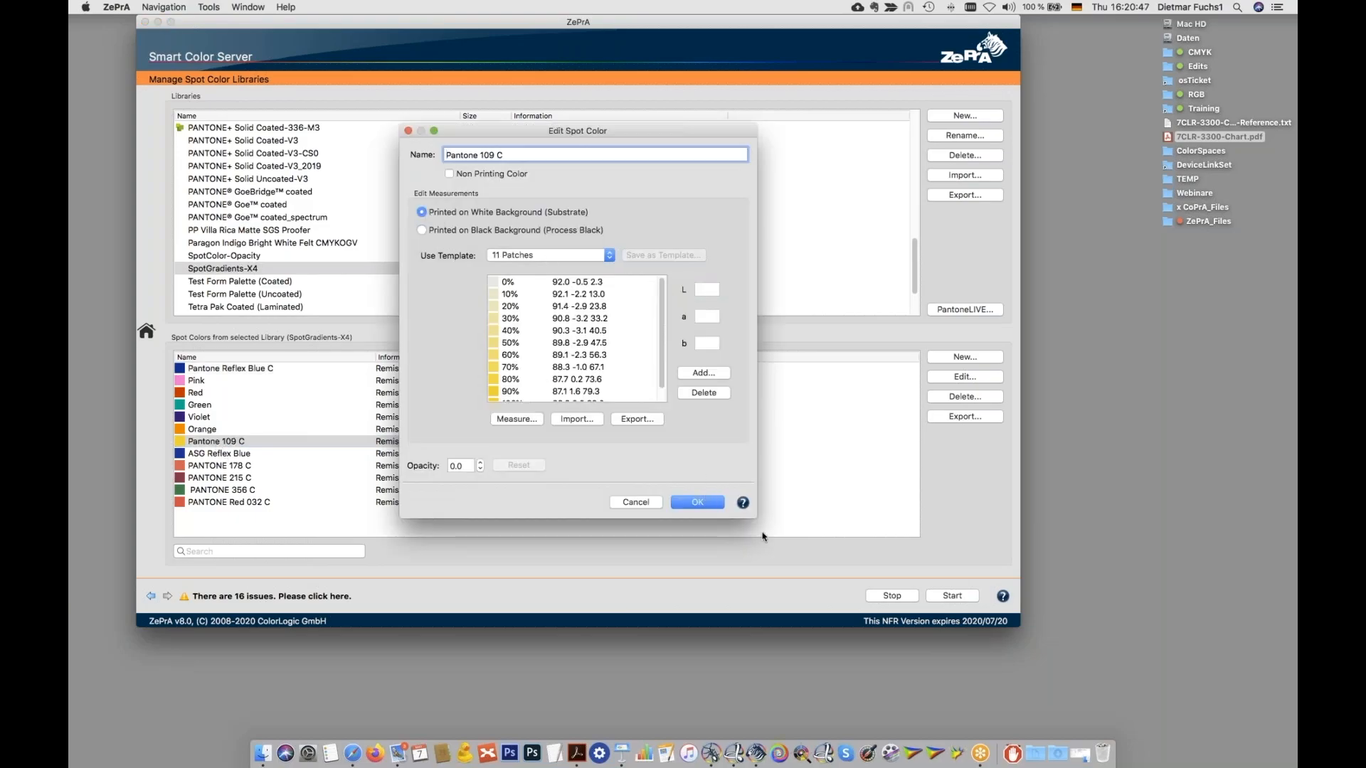
drag(760, 534, 789, 609)
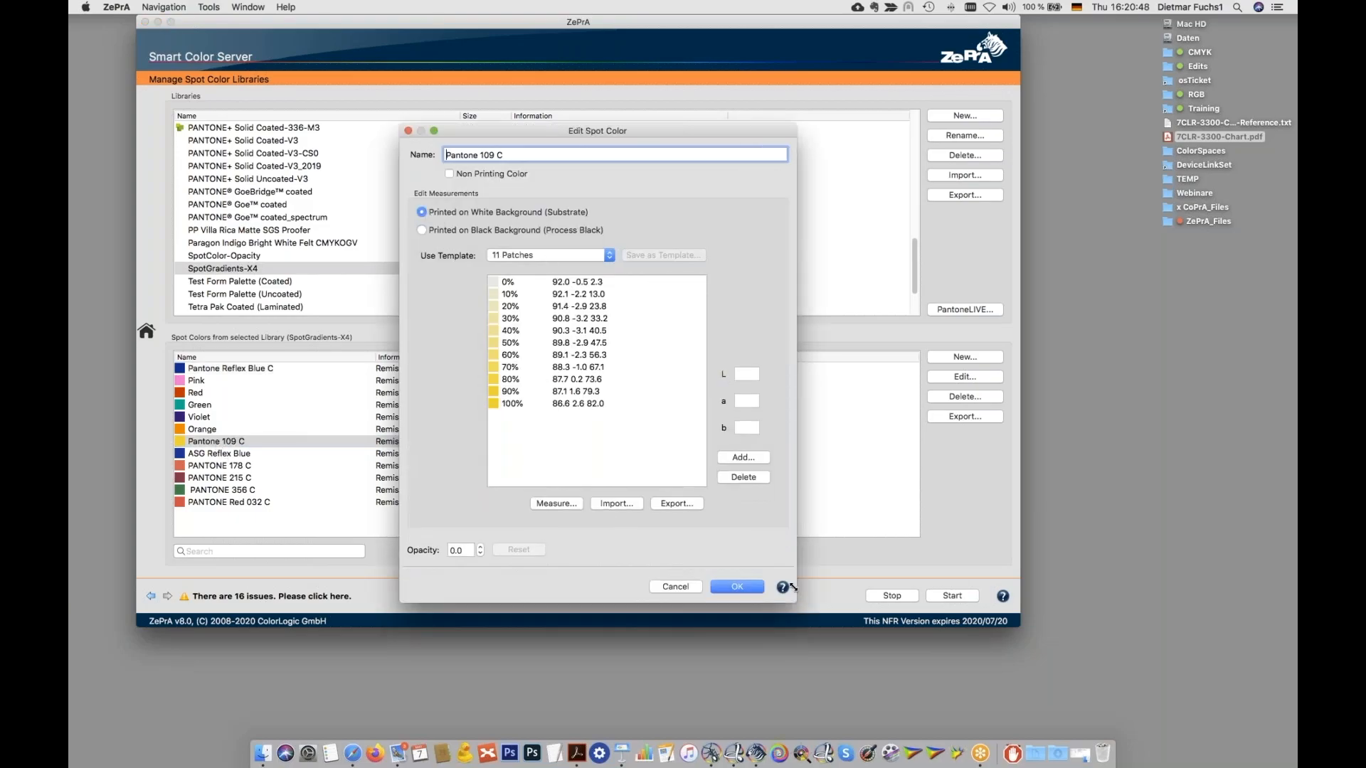
click(444, 232)
click(435, 212)
click(443, 232)
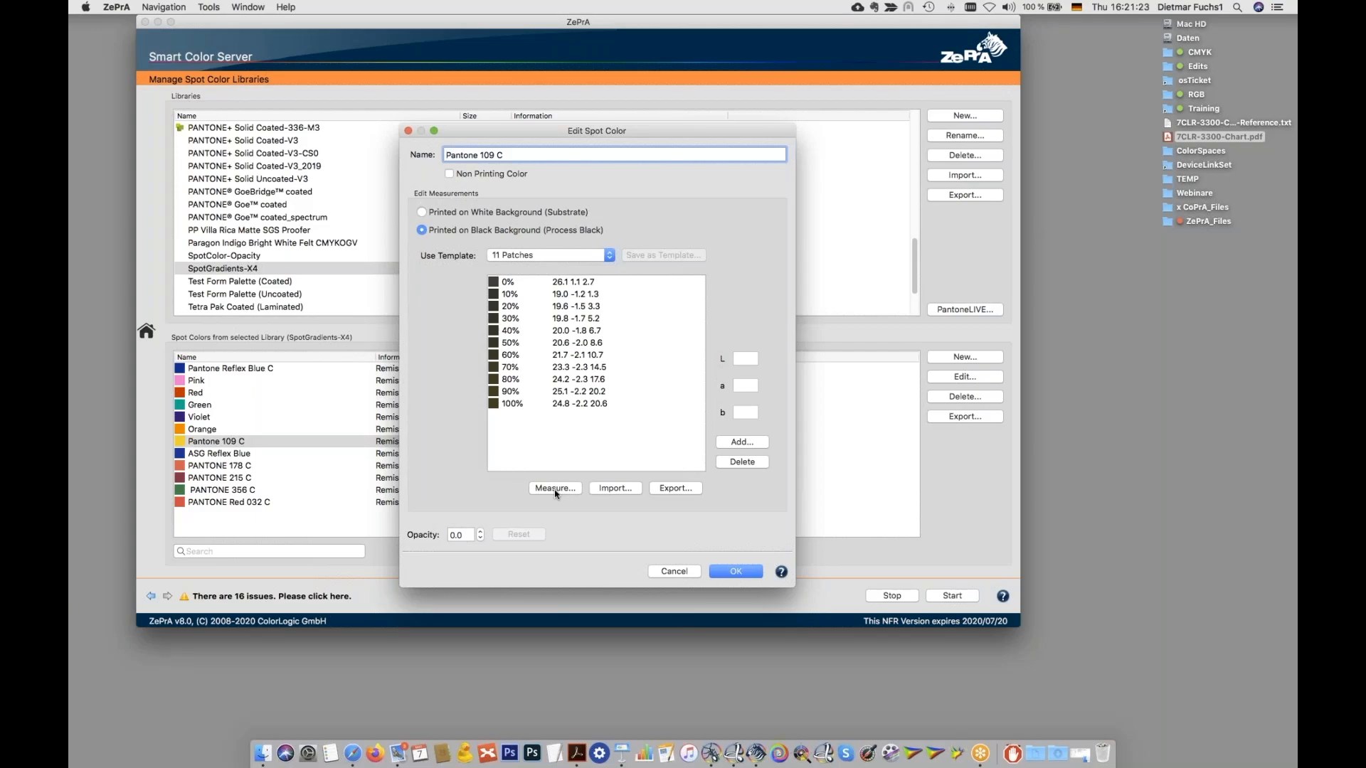
click(679, 572)
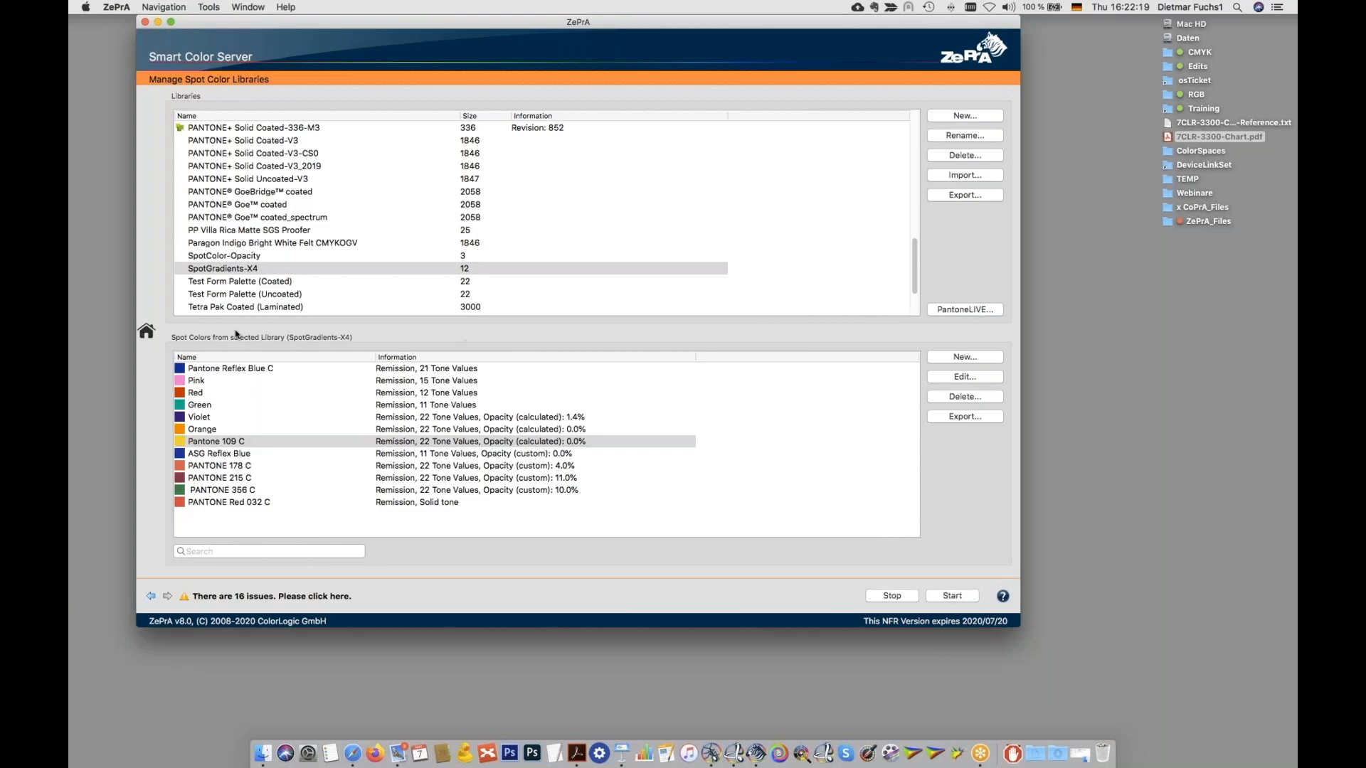
Step: From the jobs overview, open the configuration of the Convert_ISOcoated_v2_to_7C Indigo queue and review its document, target, image and vector settings
click(147, 336)
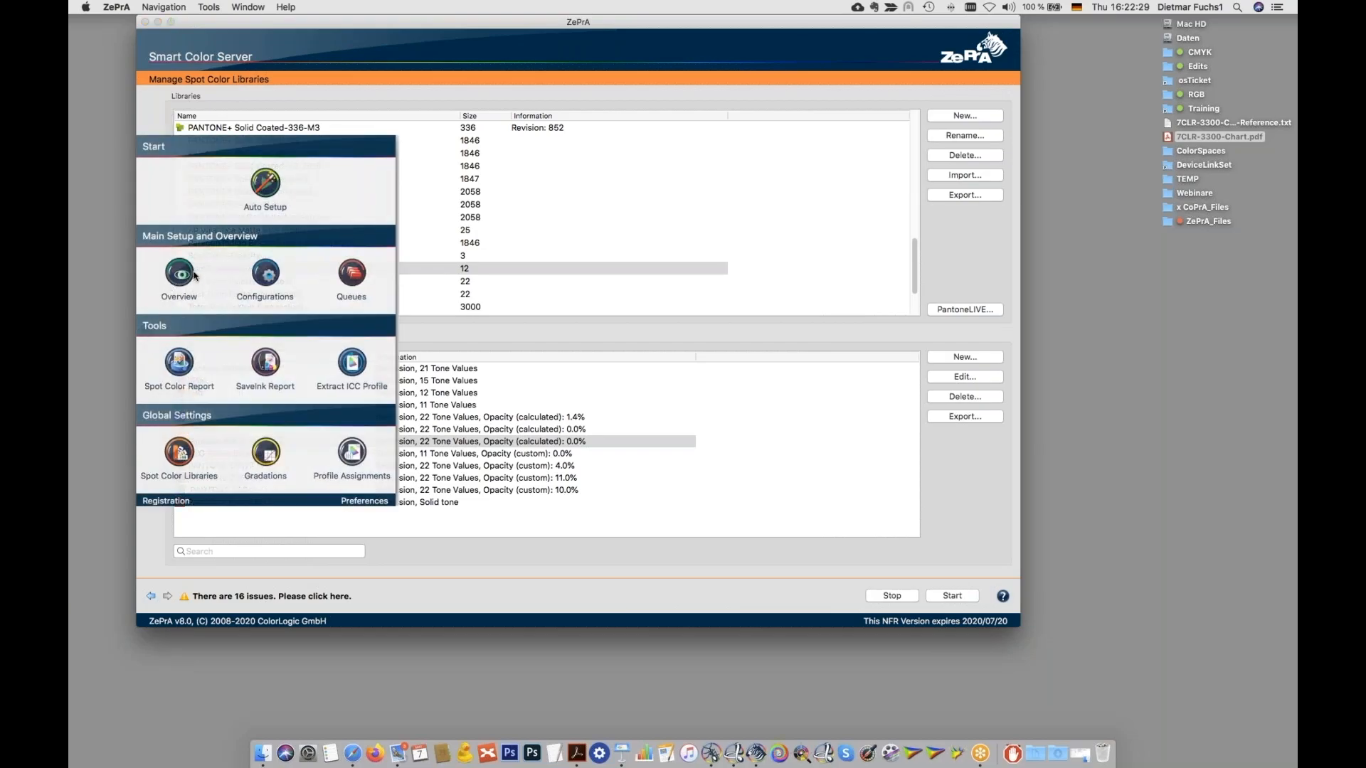
click(184, 276)
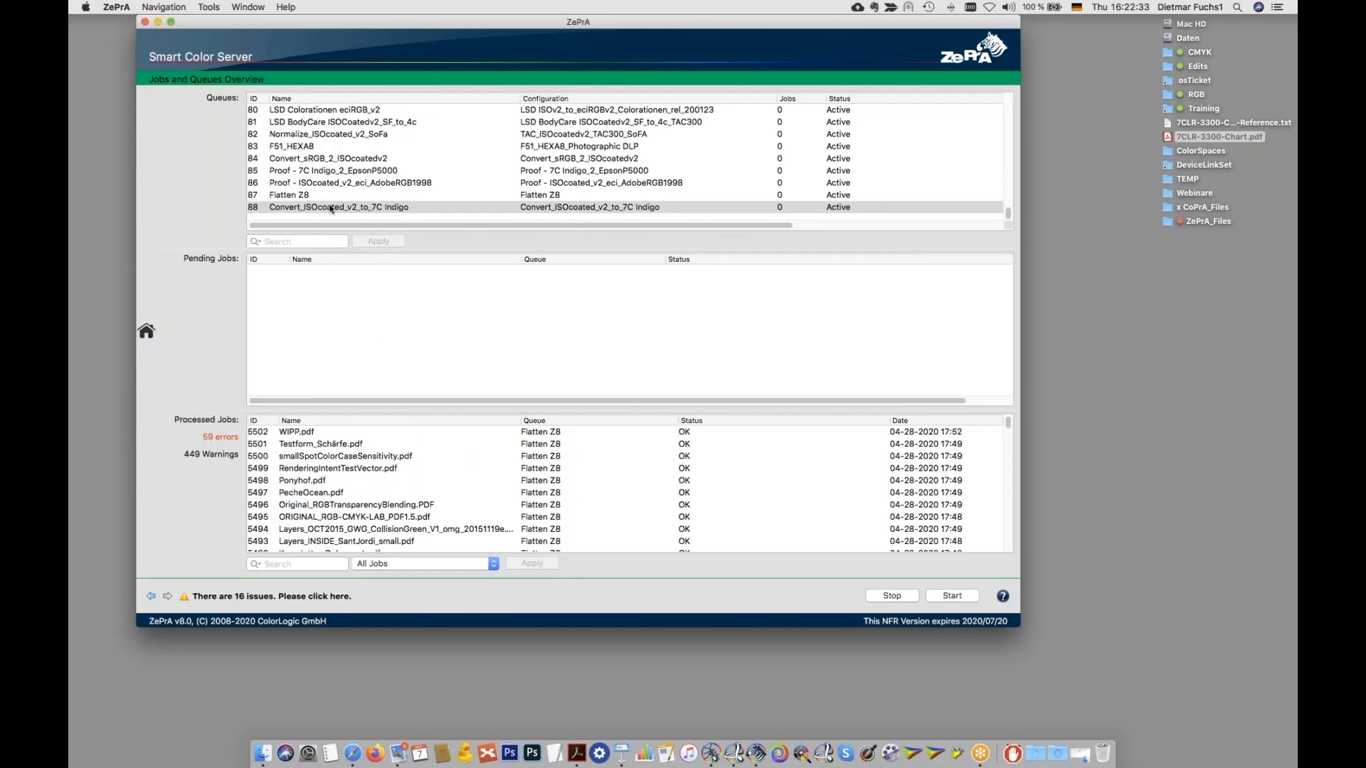
double_click(330, 208)
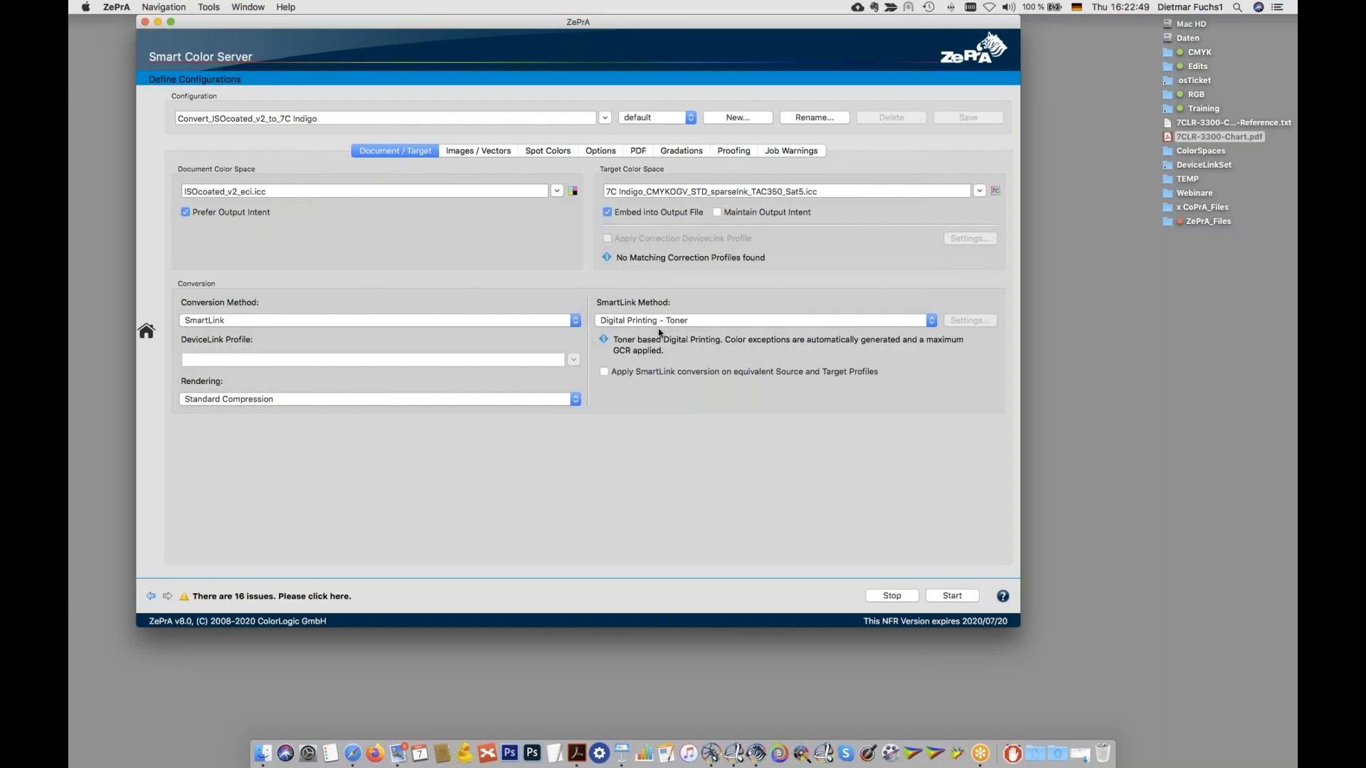
click(483, 151)
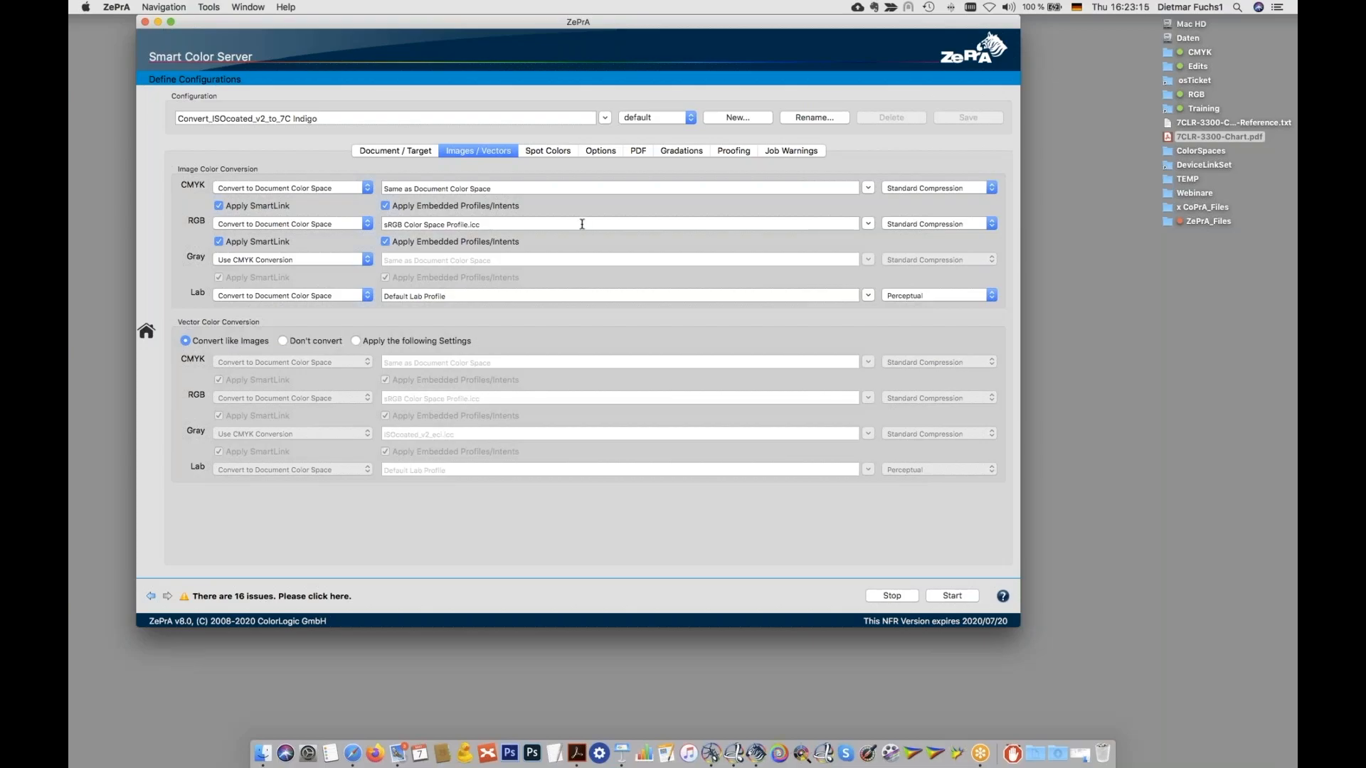
Step: Enable spot color conversion and choose SpotGradients-X4, moved to first priority, and Embedded CxF Data as the preferred spot color libraries
click(550, 153)
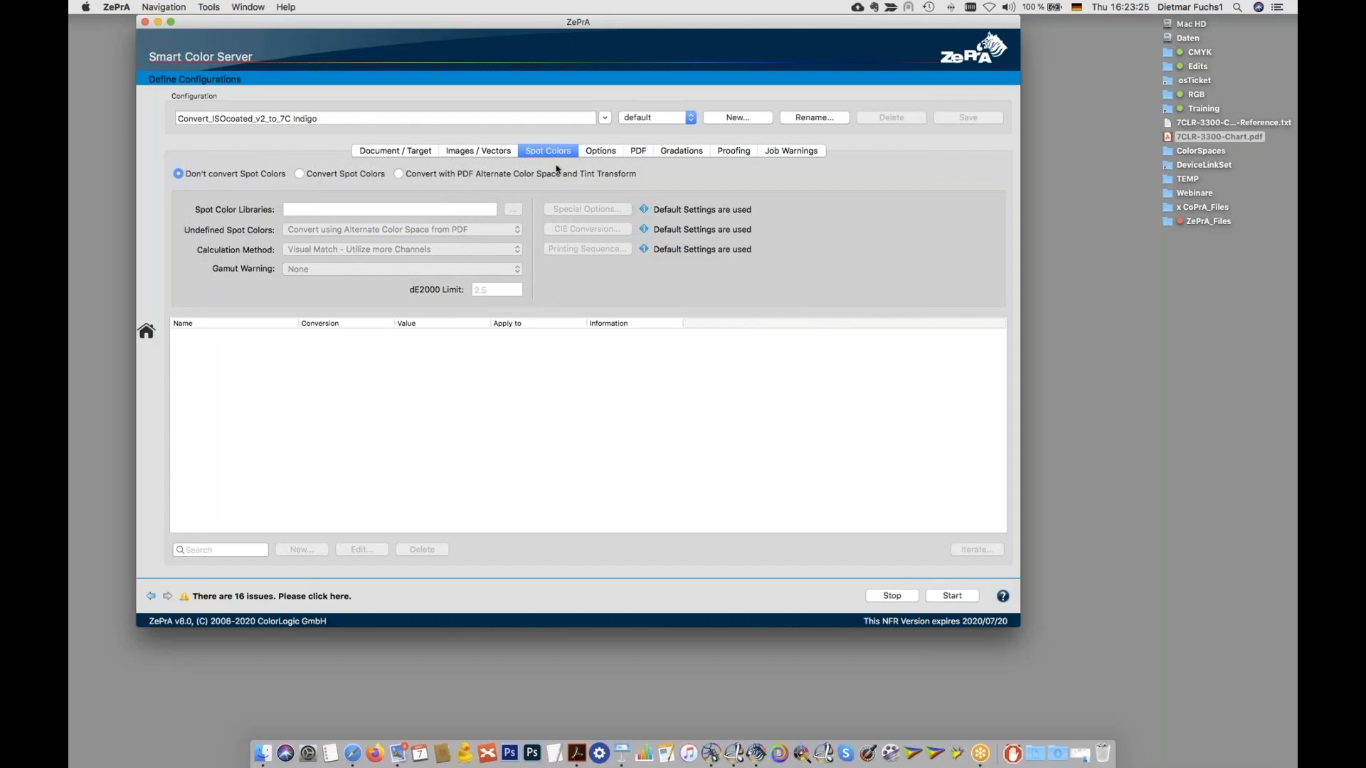
click(334, 178)
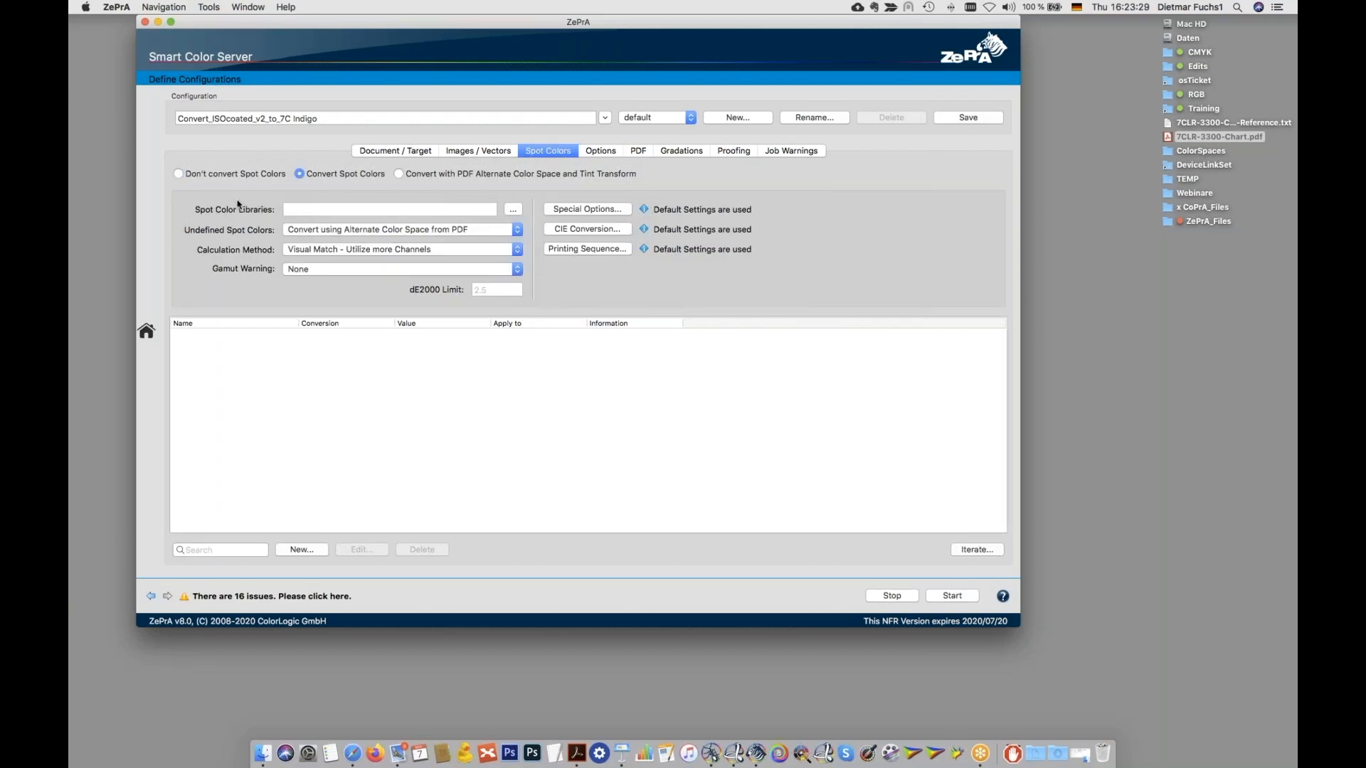
click(515, 212)
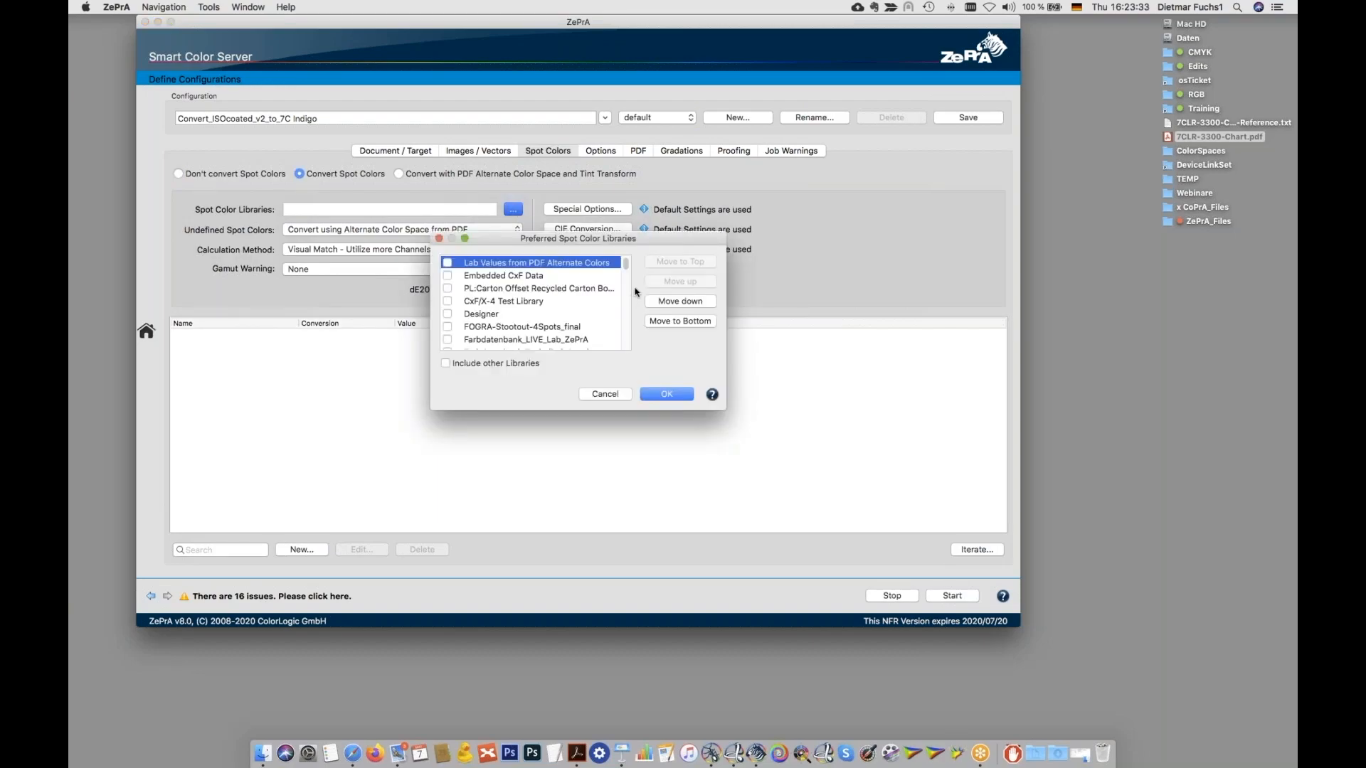
drag(627, 264, 626, 333)
click(448, 316)
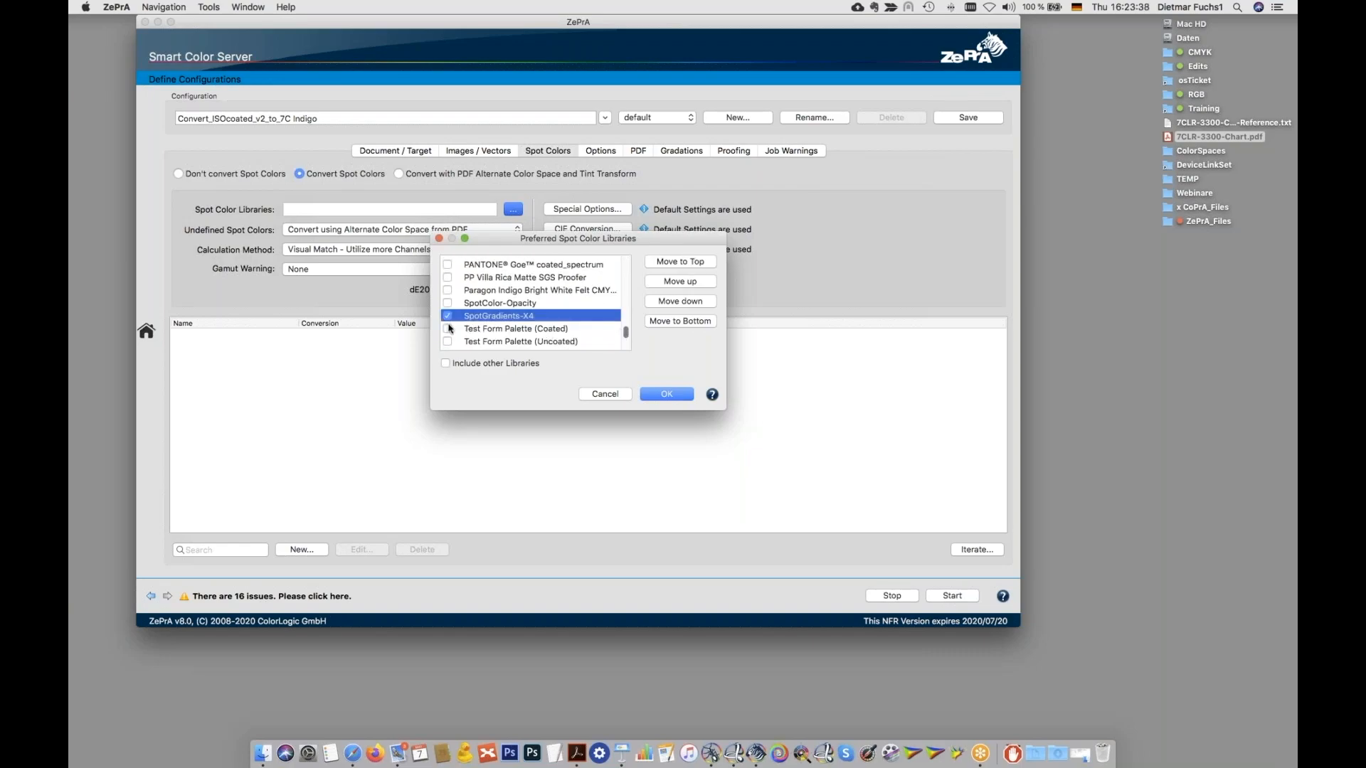
click(672, 263)
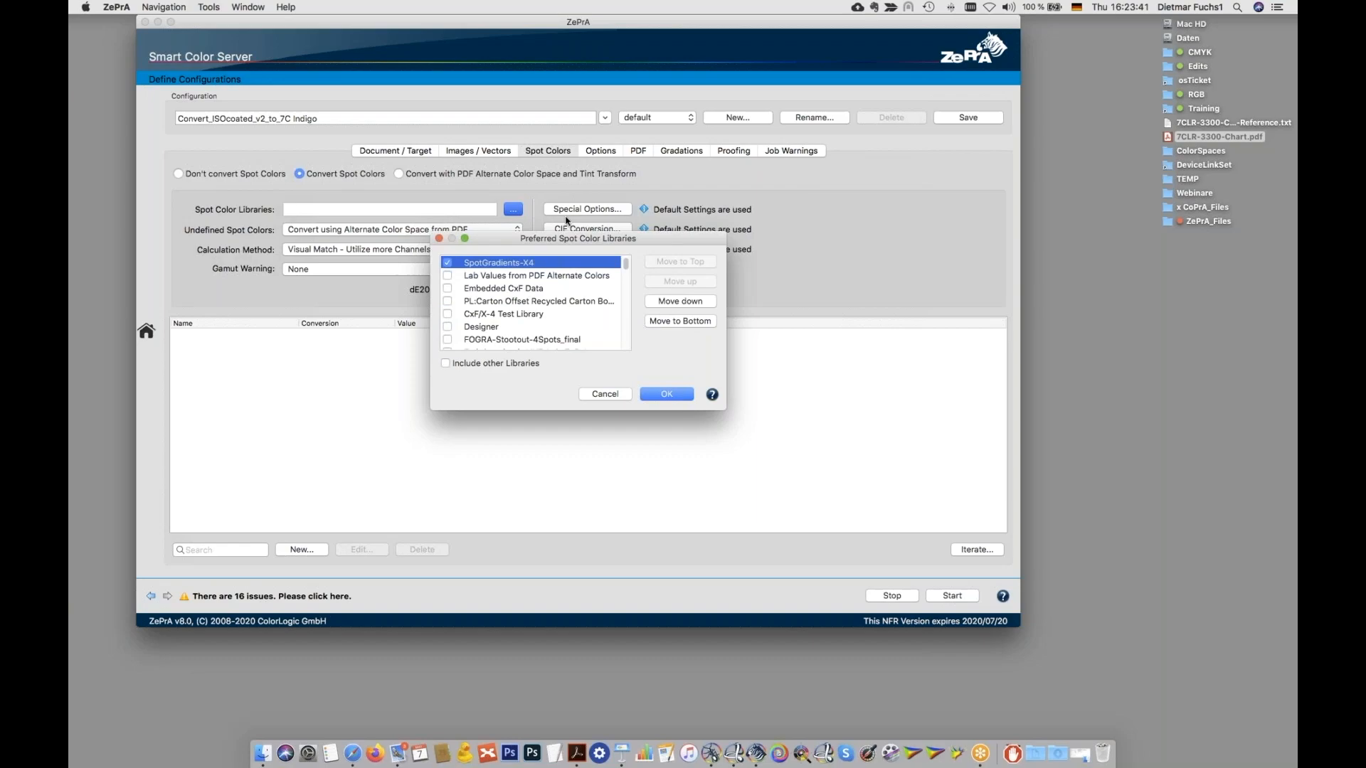
click(447, 290)
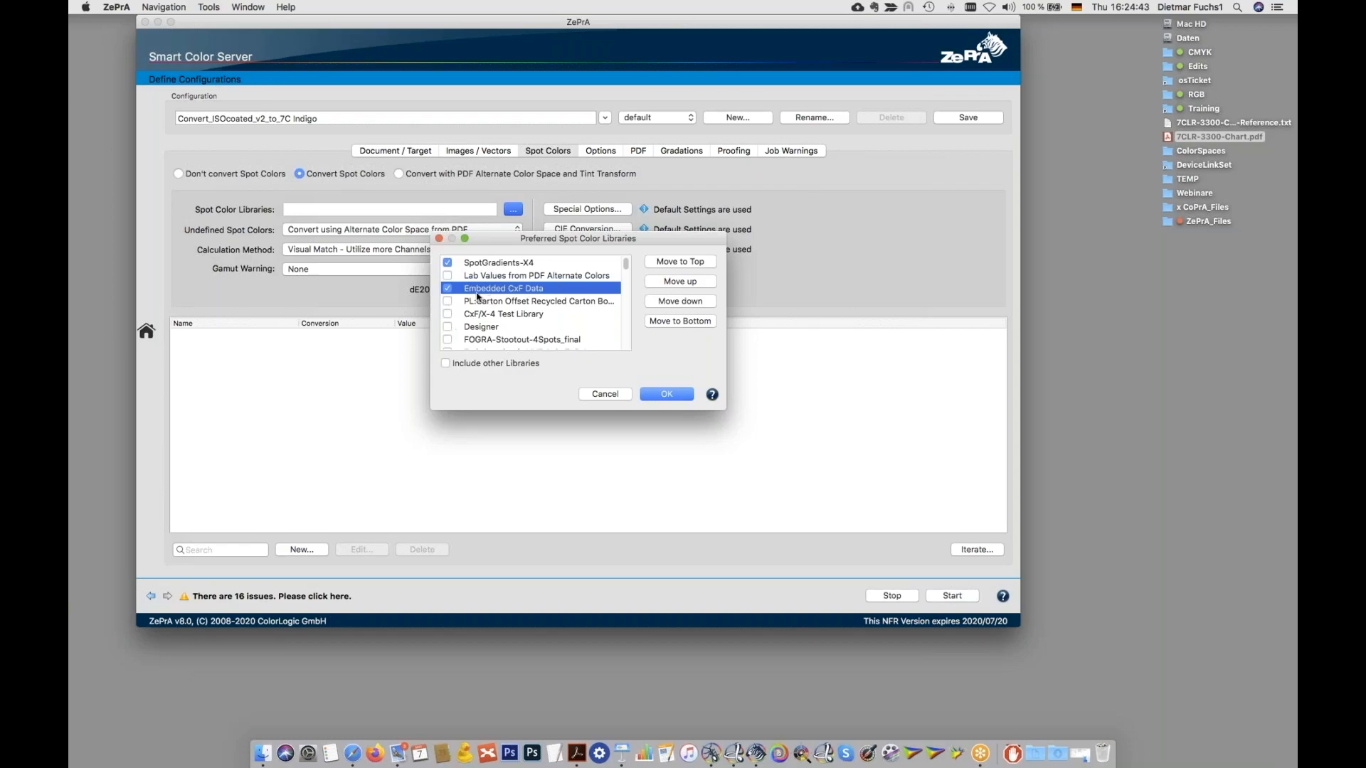
click(667, 395)
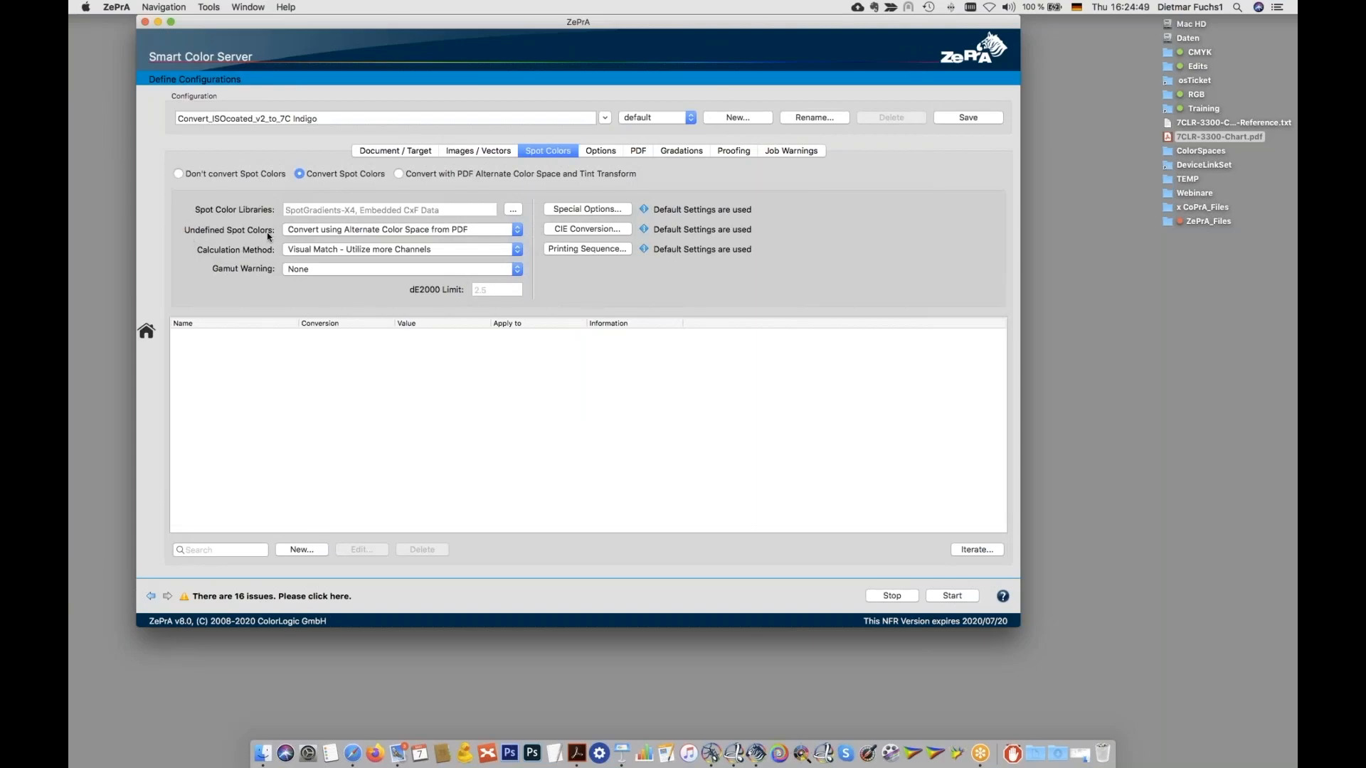
Step: Check the spot plates of CatFood_SpotColor_X4.pdf in Acrobat and review the undefined spot color options, keeping Convert using Alternate Color Space from PDF
click(420, 231)
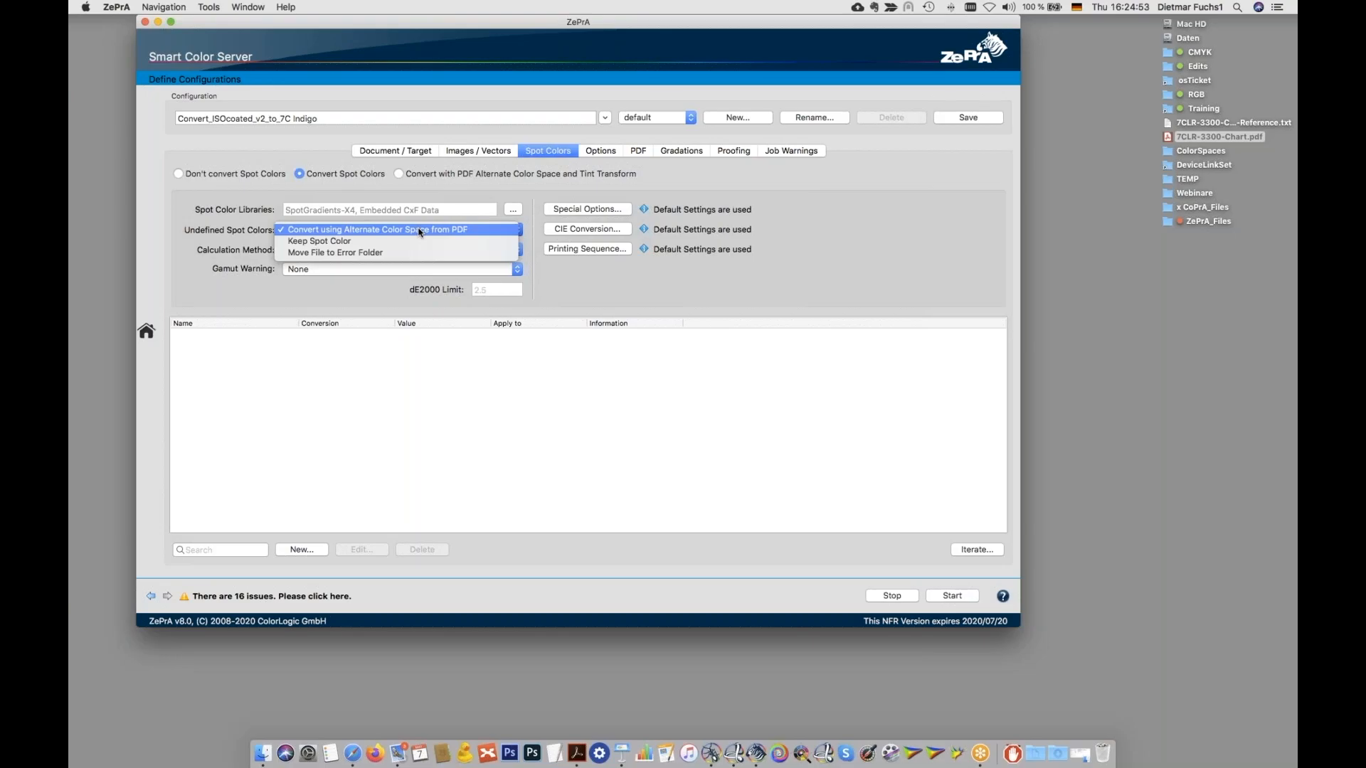
click(420, 230)
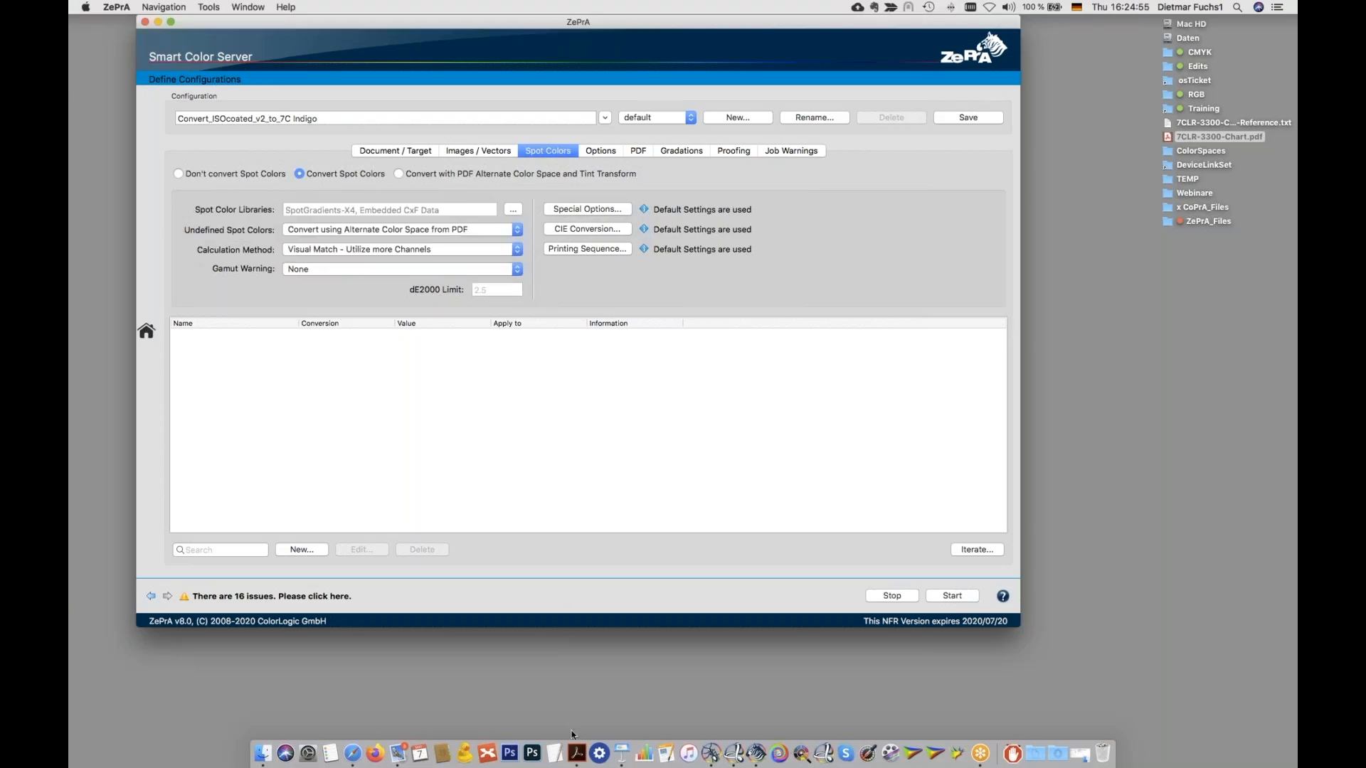
click(577, 753)
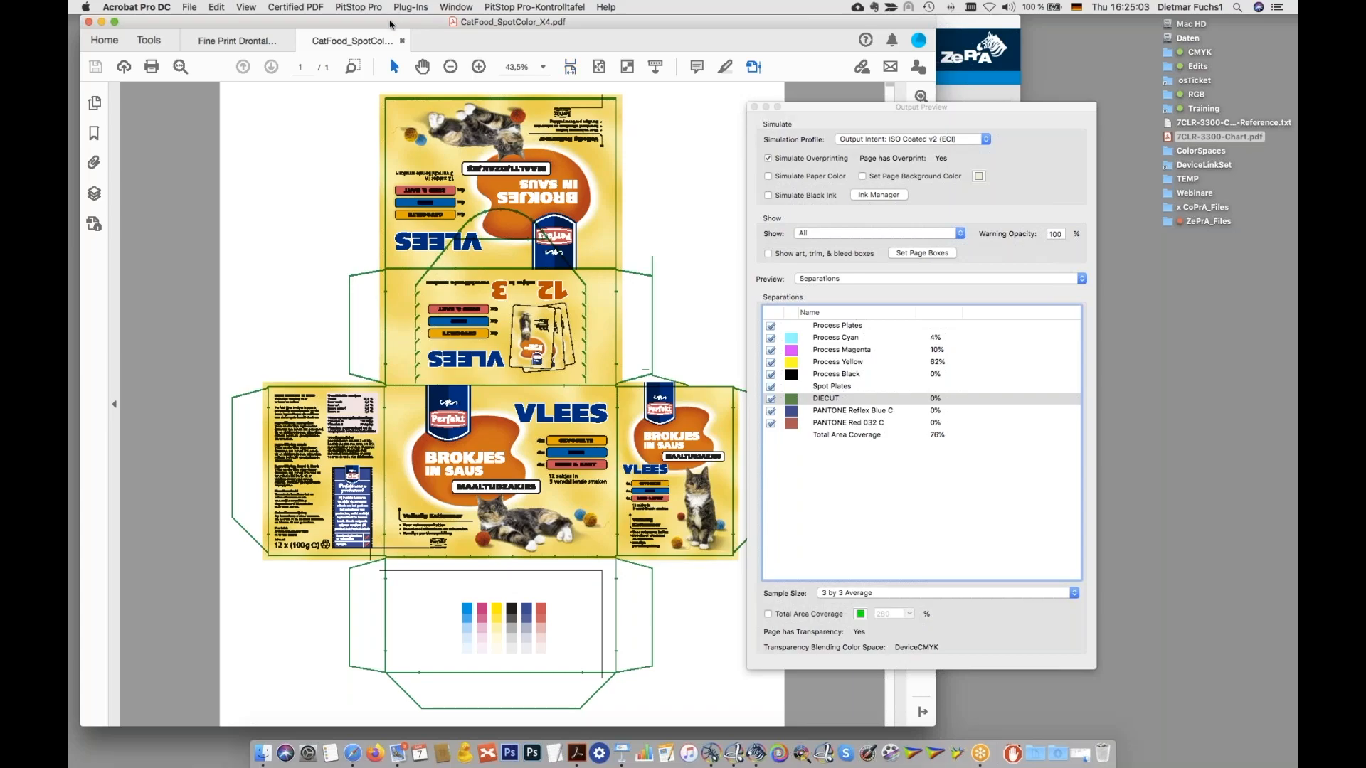
key(super+Tab)
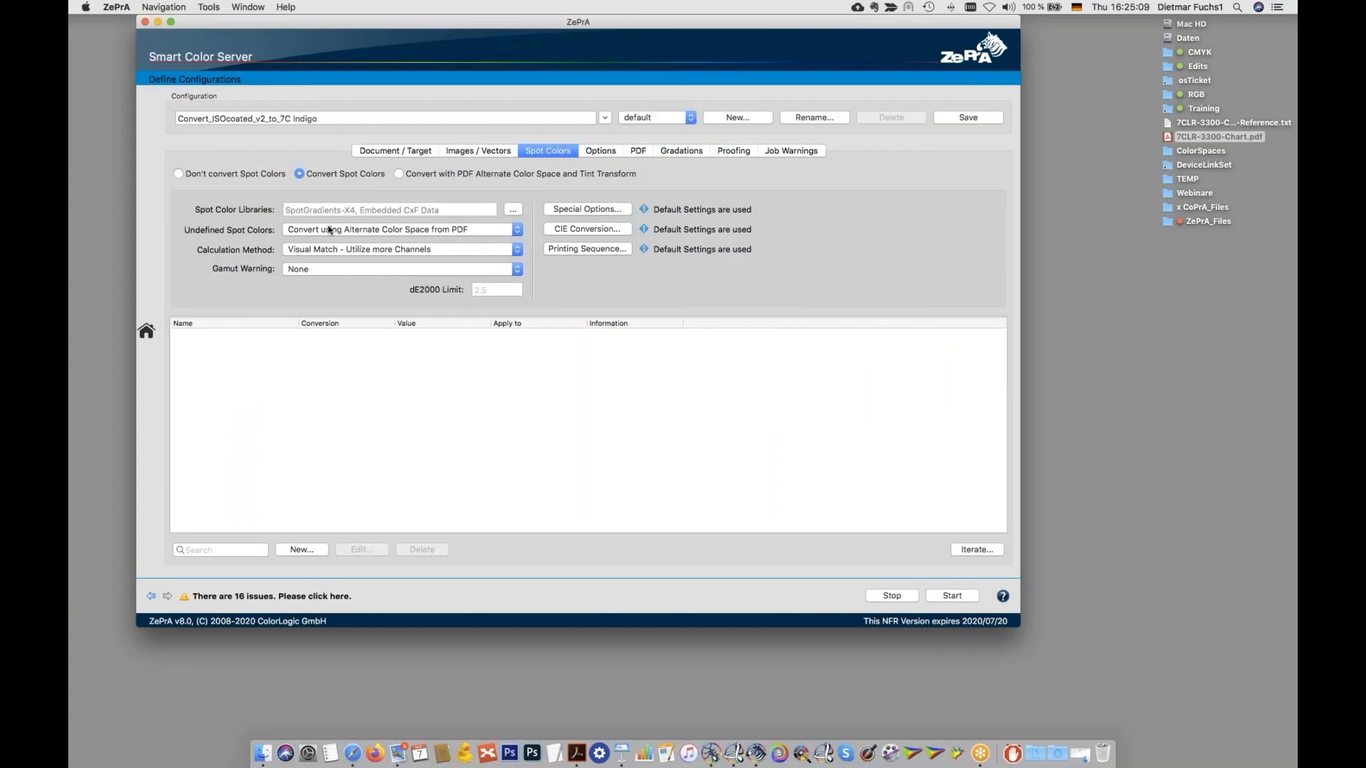
click(351, 230)
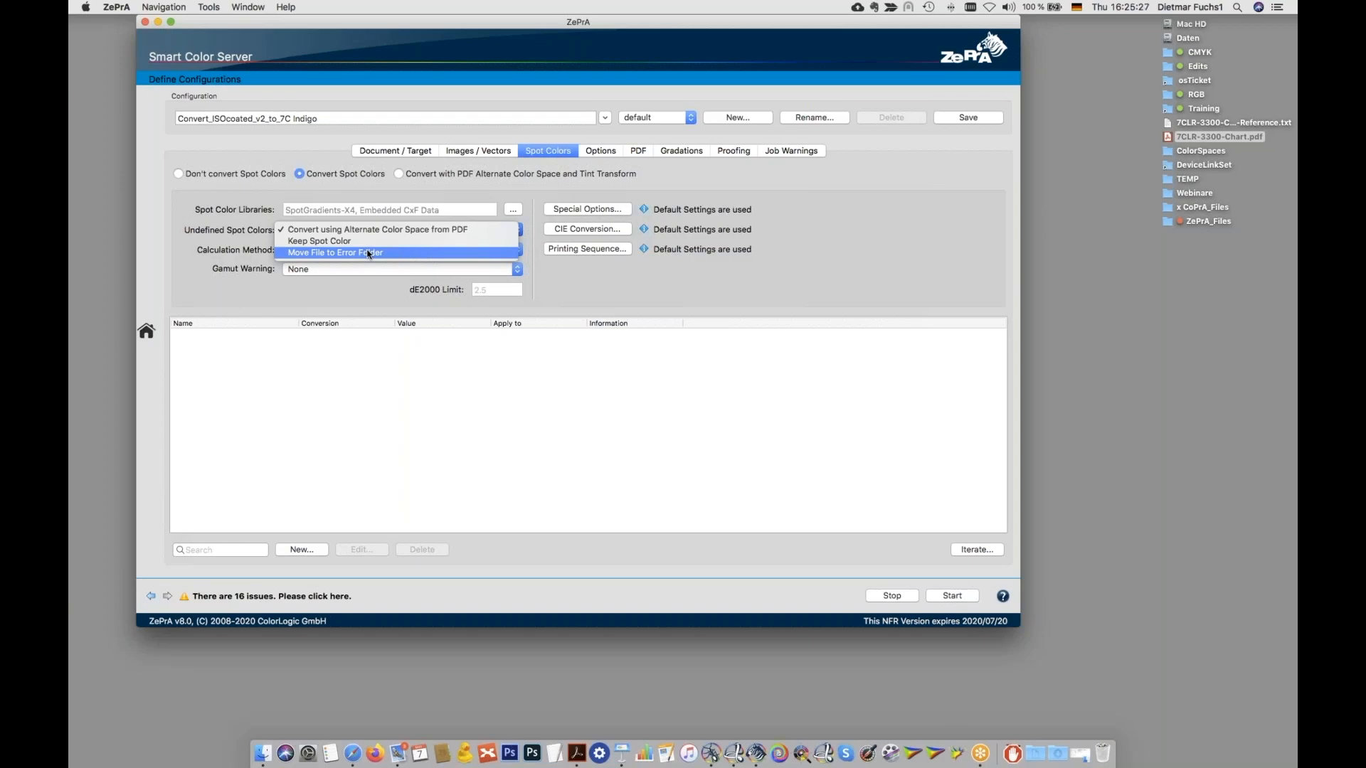
click(410, 231)
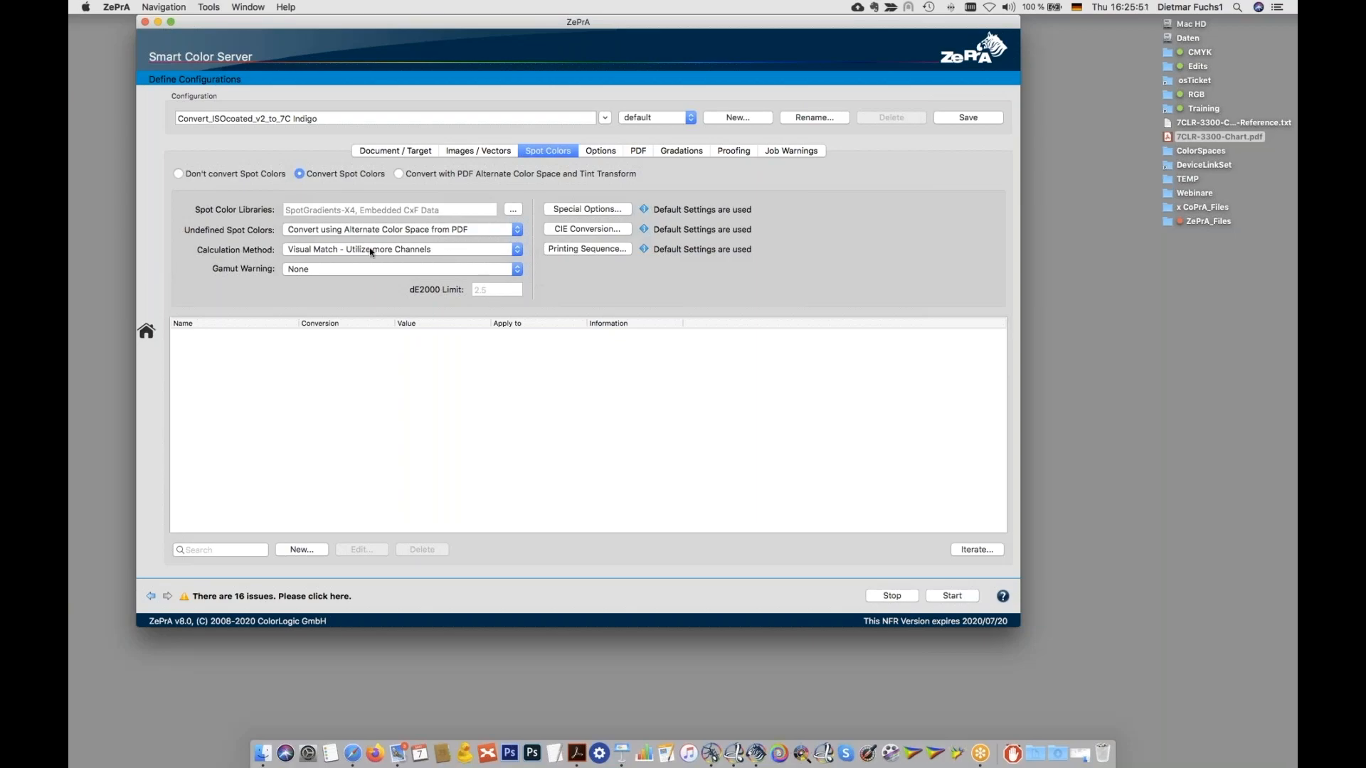
Step: Set the spot color calculation method to Use the least Amount of Channels possible and the gamut warning to Display Warning and continue
click(473, 250)
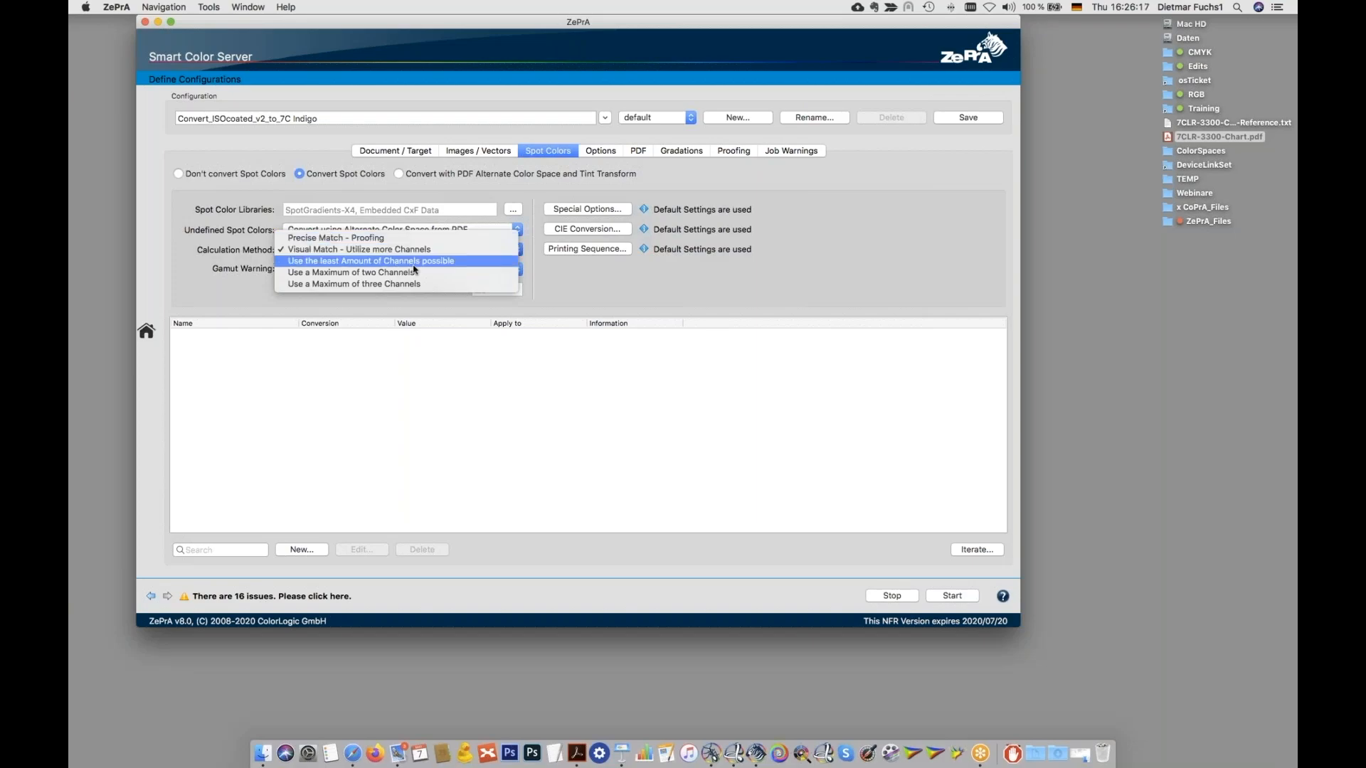
click(460, 261)
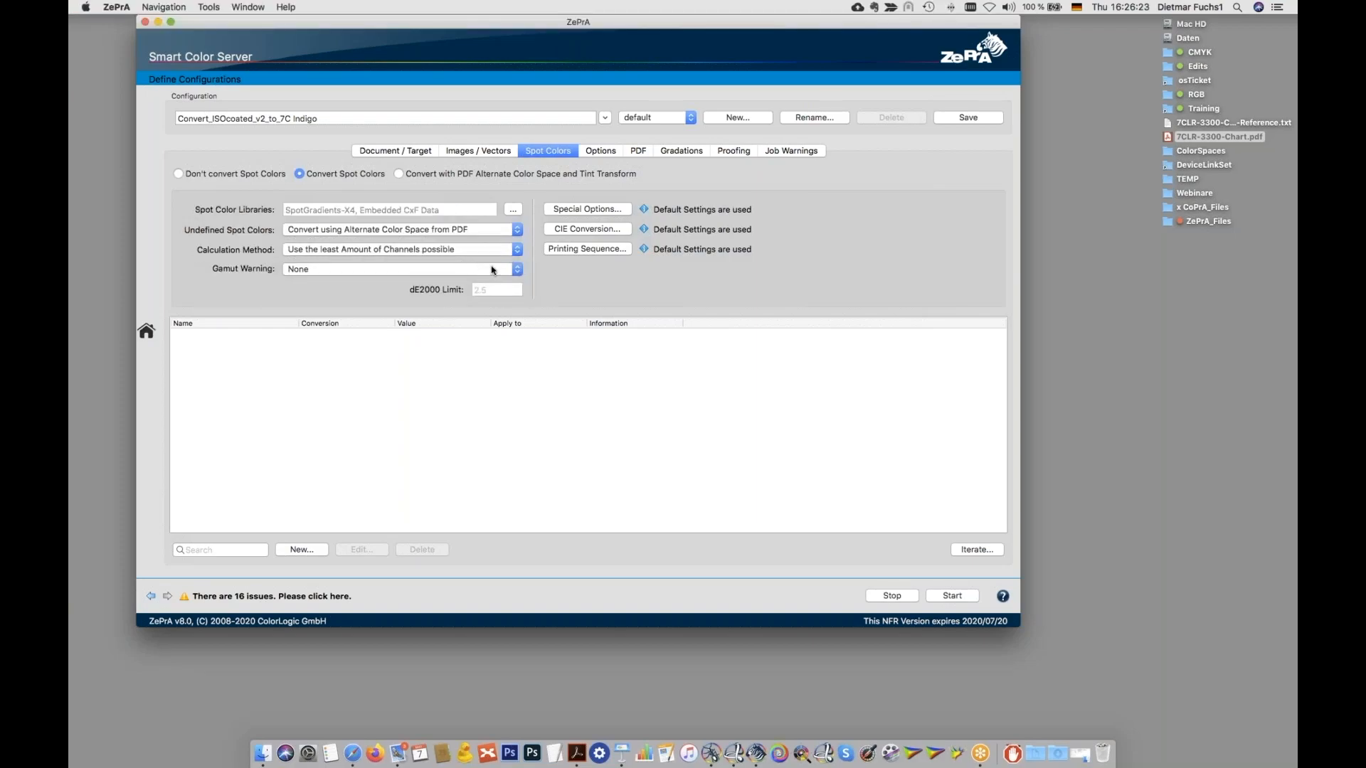
click(413, 270)
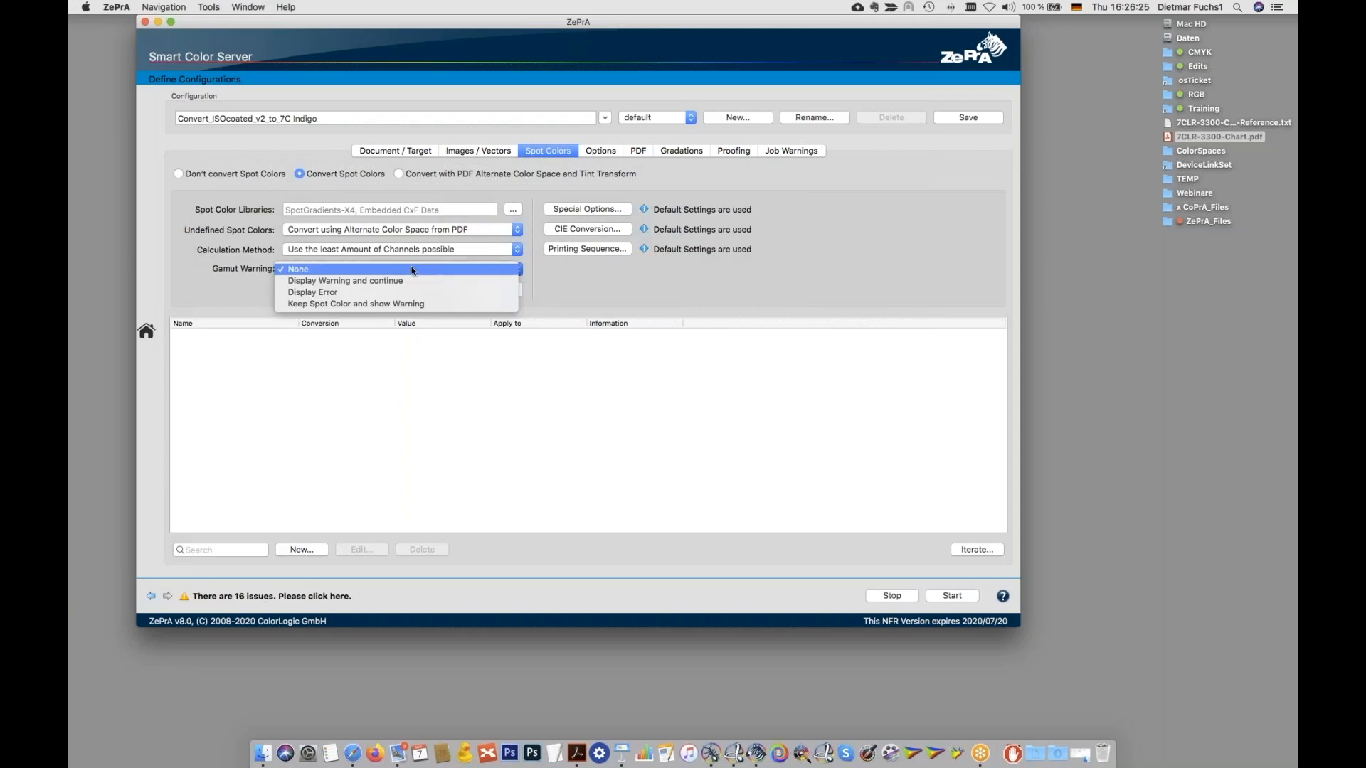
click(409, 281)
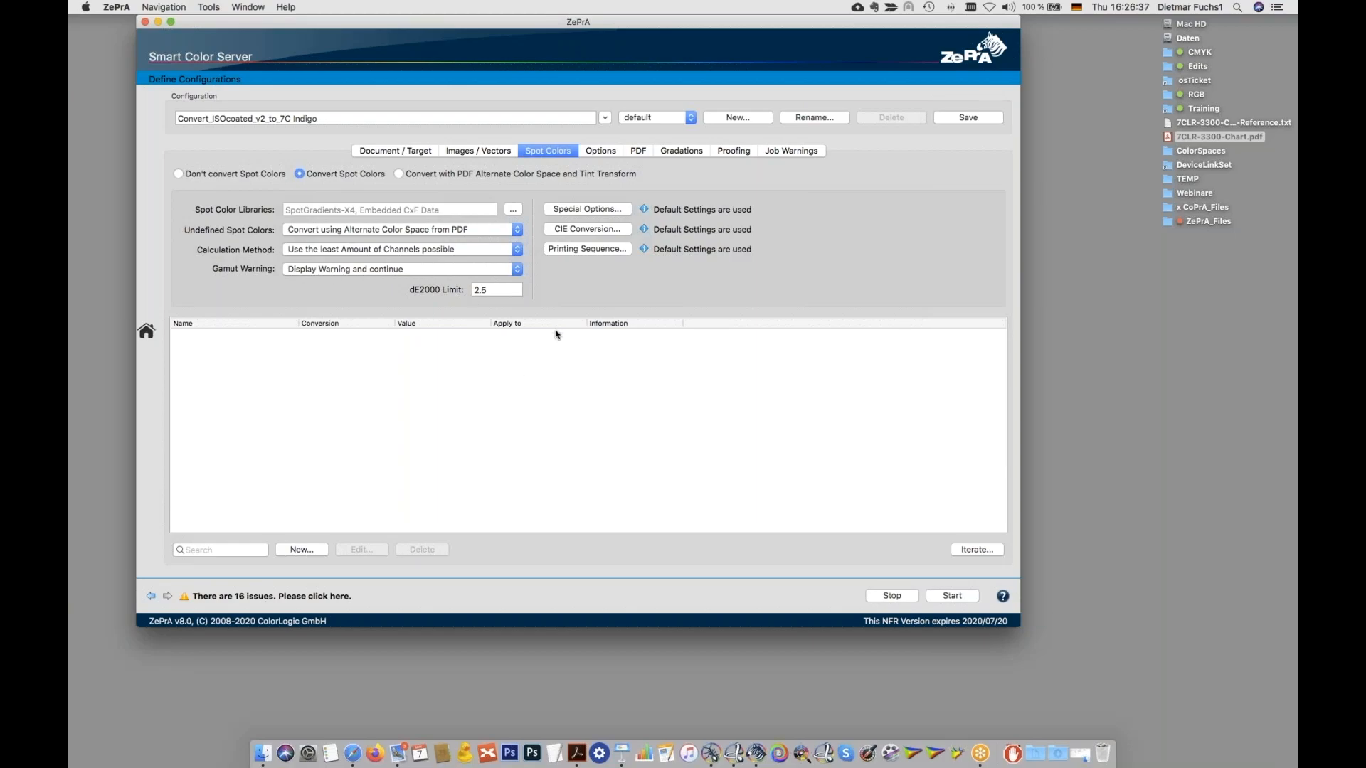
Step: Set the PDF/X output intent to No Output Intent so the target profile is not embedded, and save the configuration
click(639, 151)
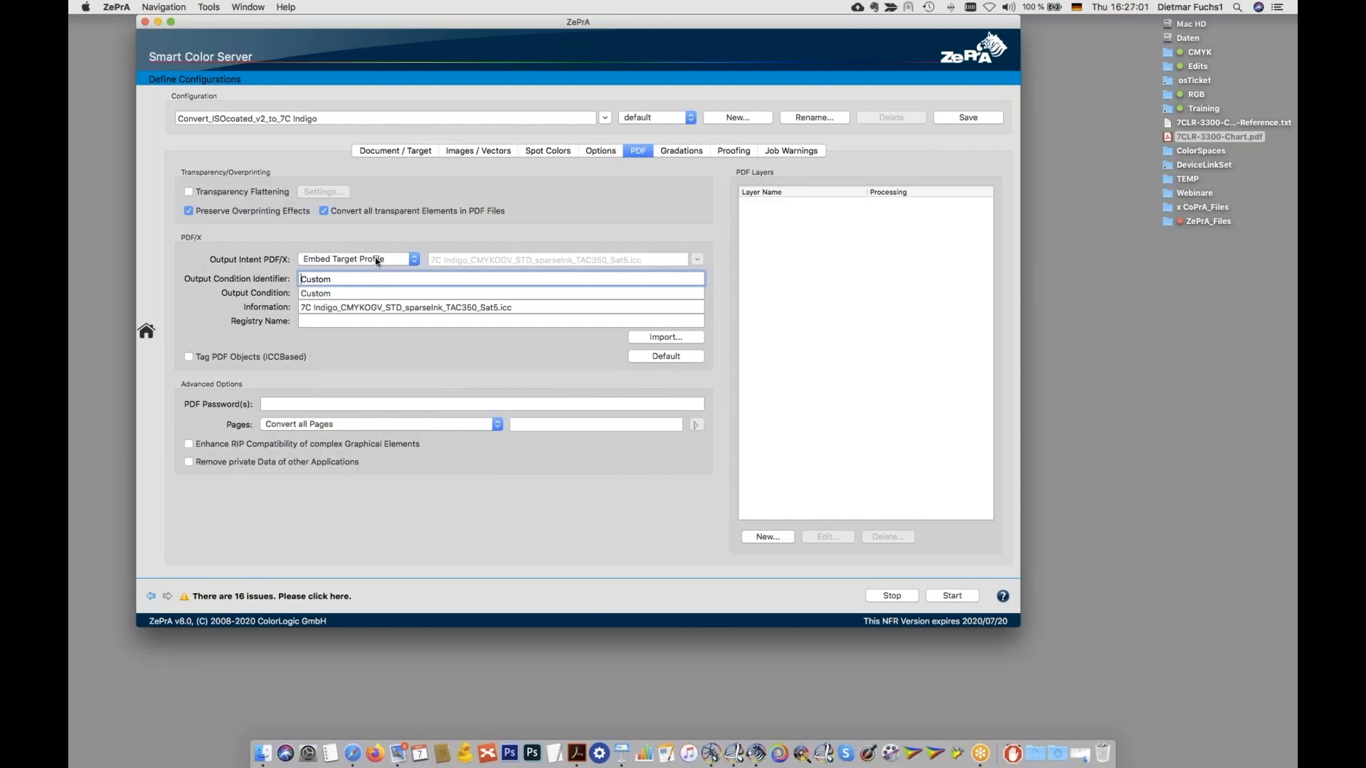
click(378, 260)
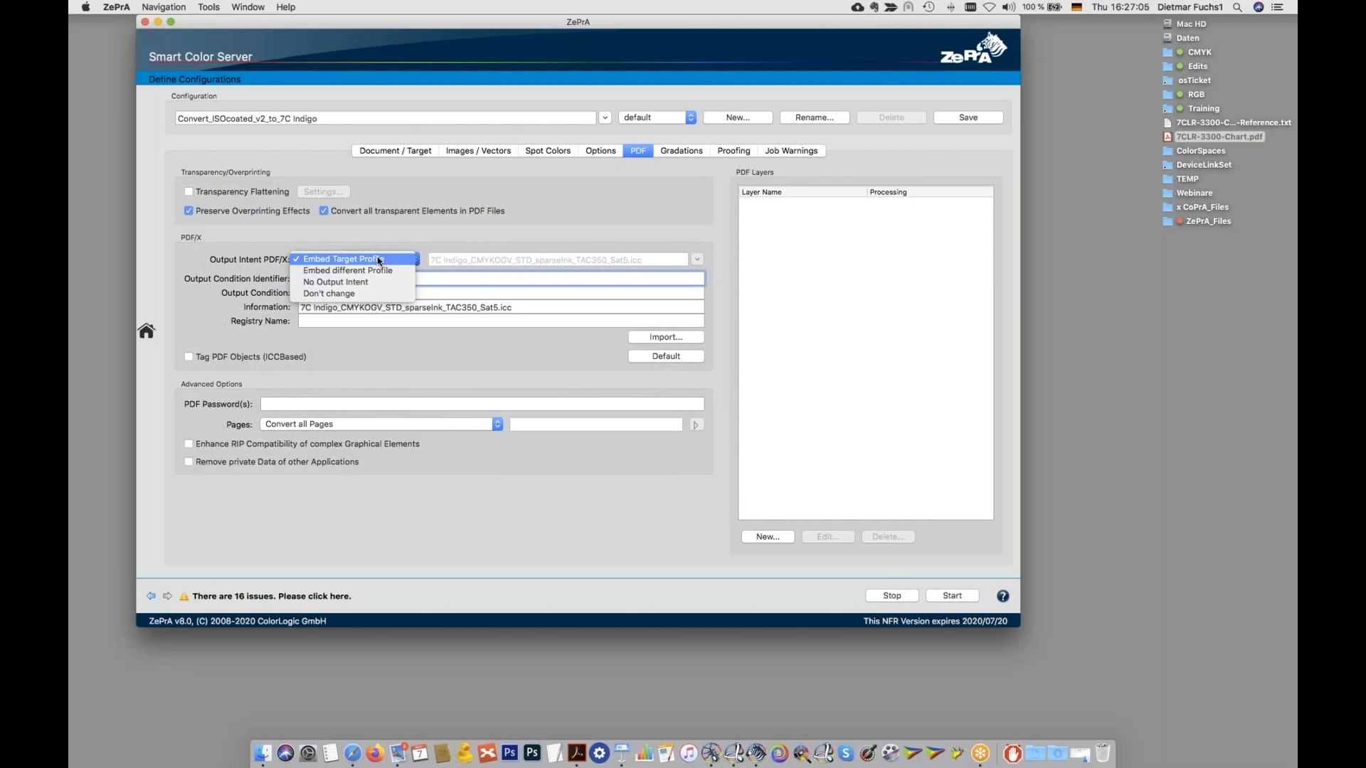
click(554, 222)
click(398, 152)
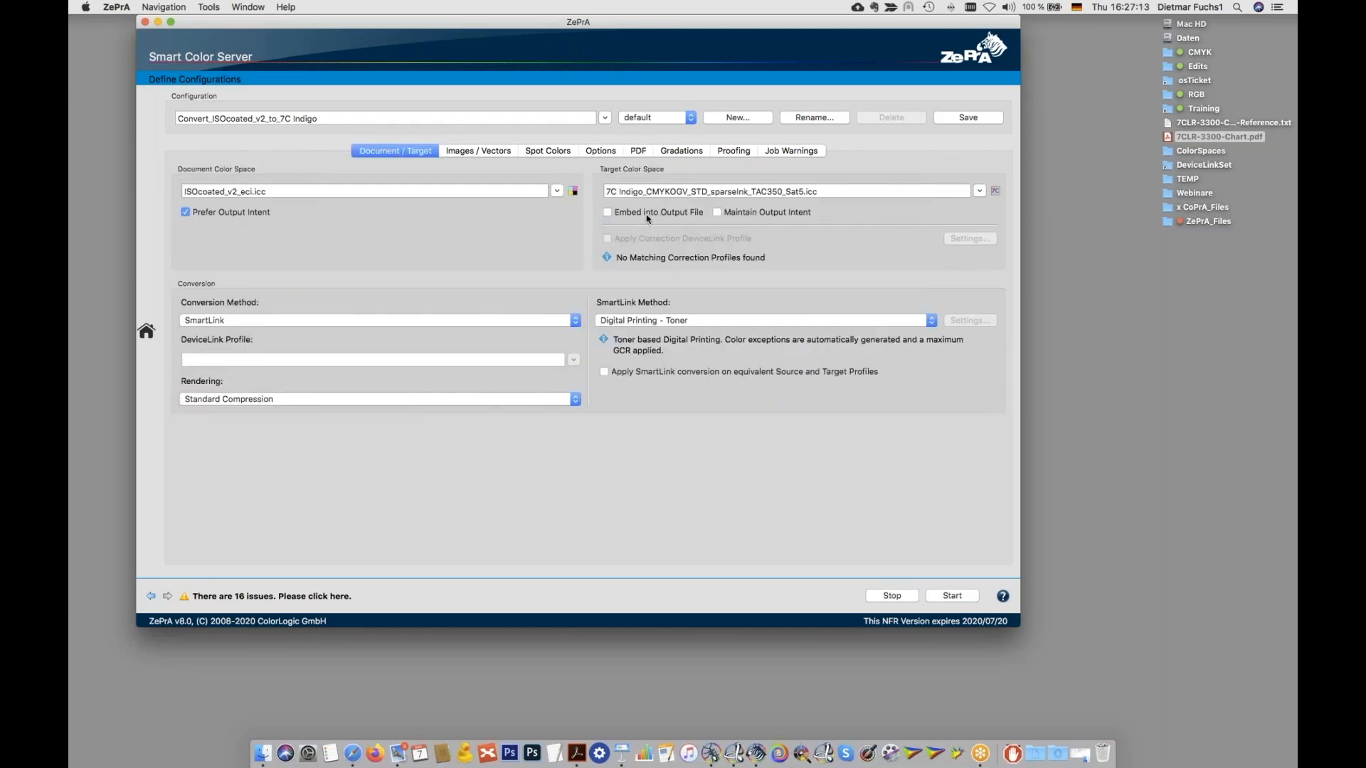
click(641, 152)
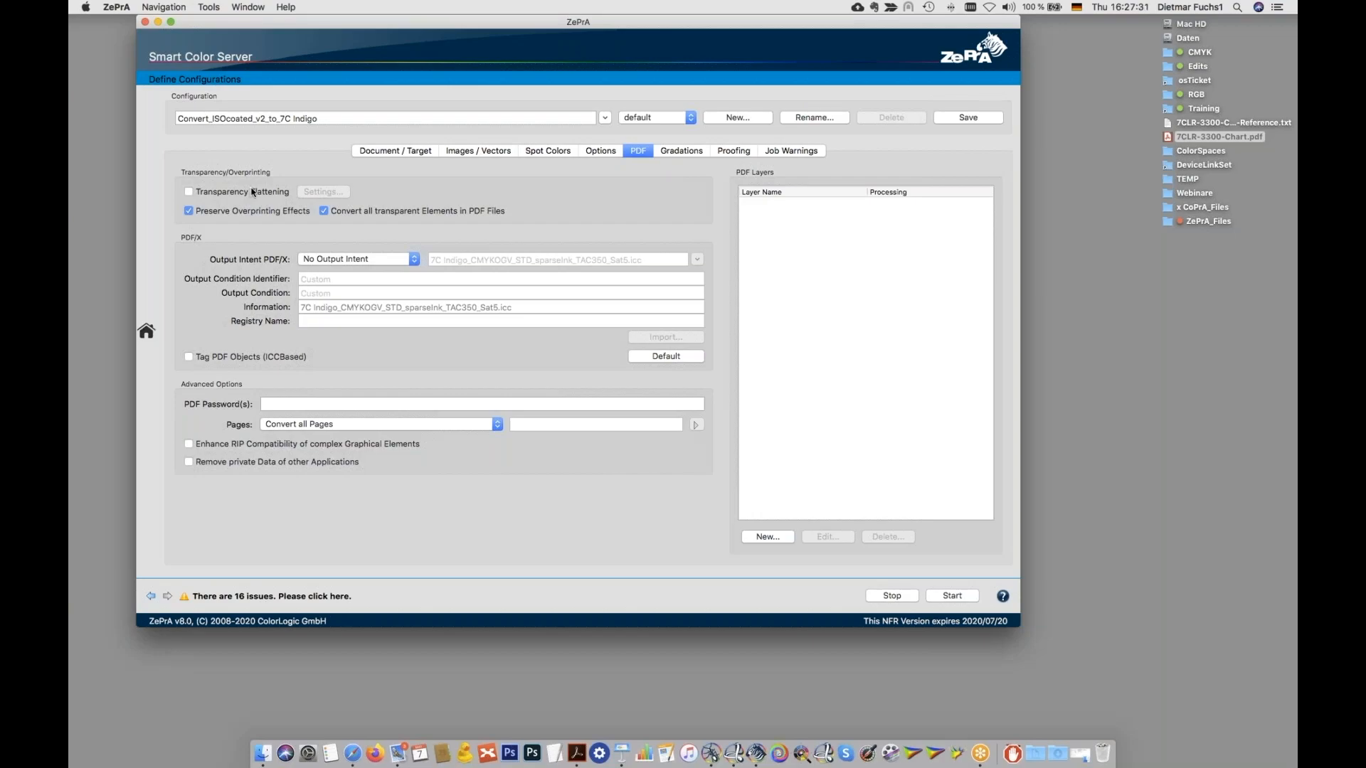
click(982, 122)
Step: Return to the jobs overview, open the Convert_ISOcoated_v2_to_7C Indigo queue's Input folder in Finder, and reposition the folder window
mouse_move(146, 330)
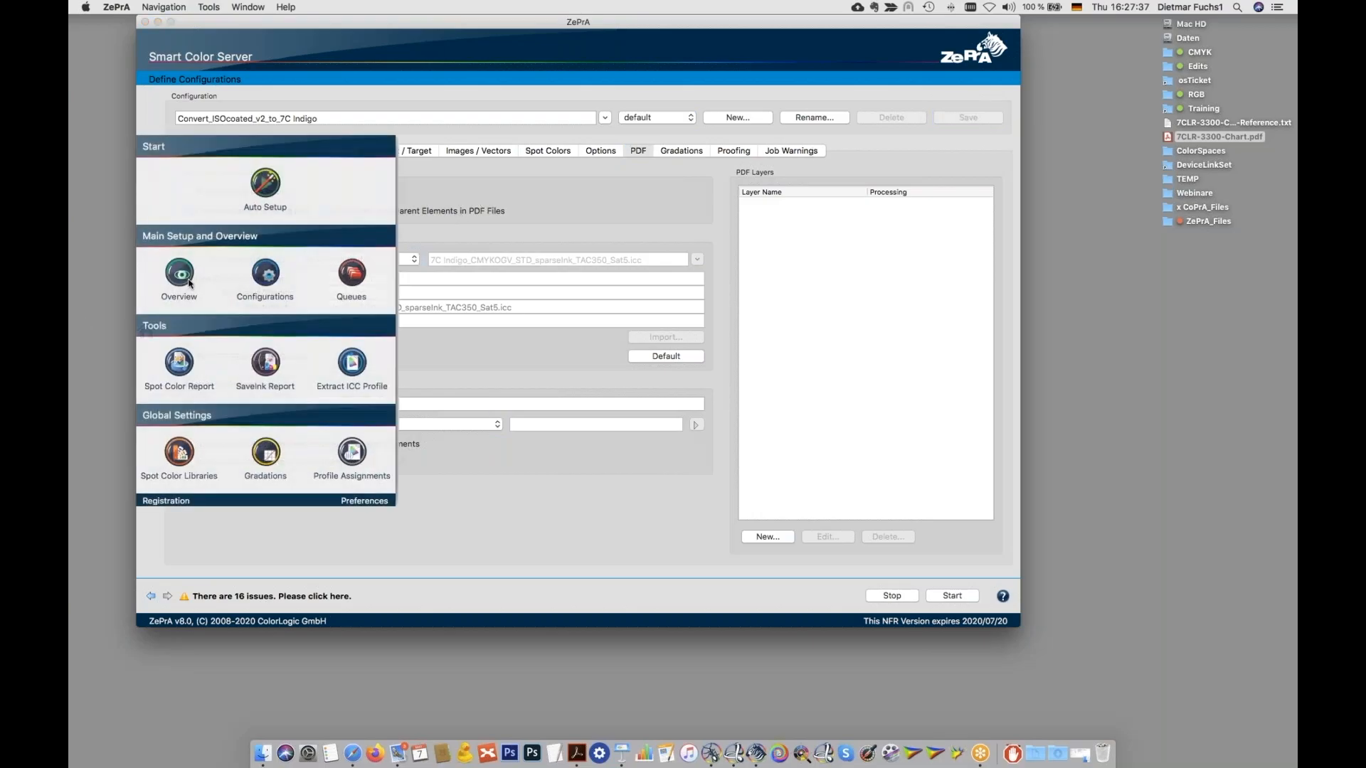
click(184, 278)
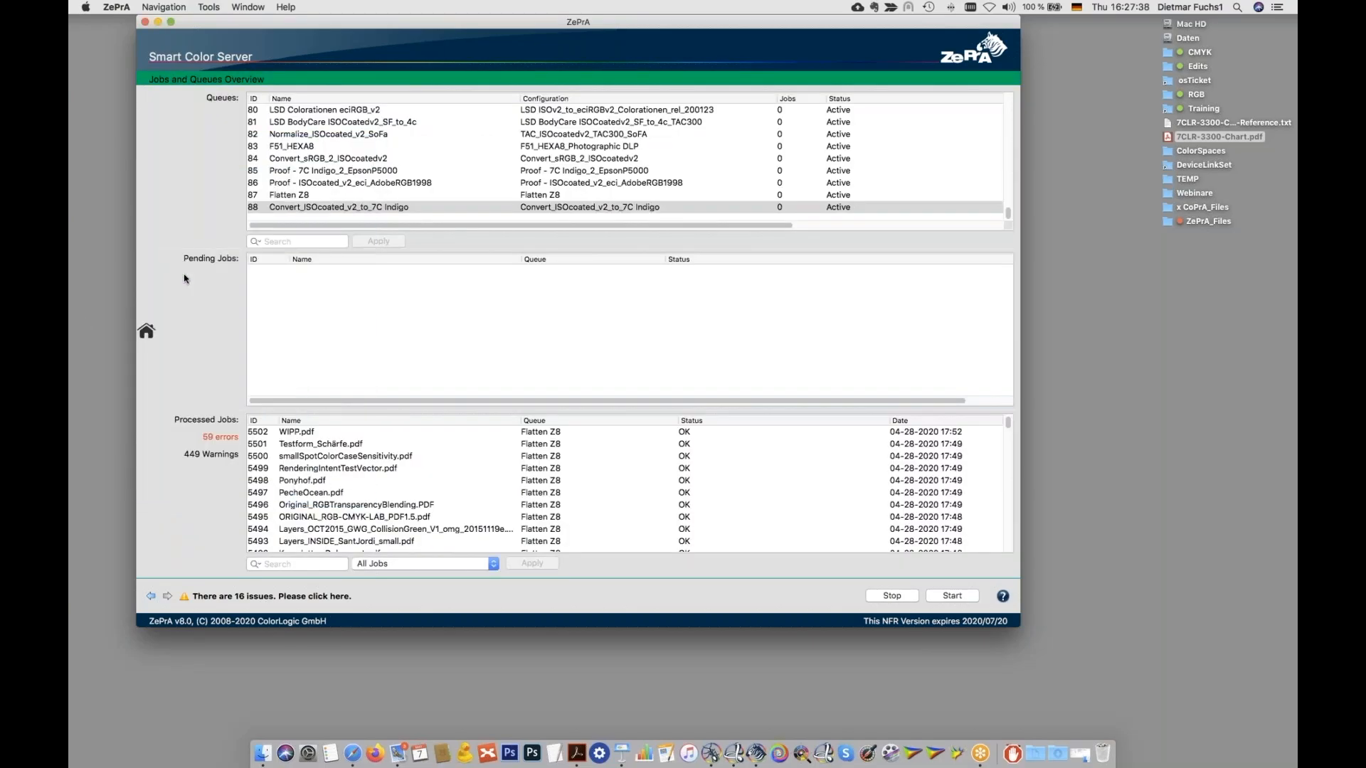
click(371, 208)
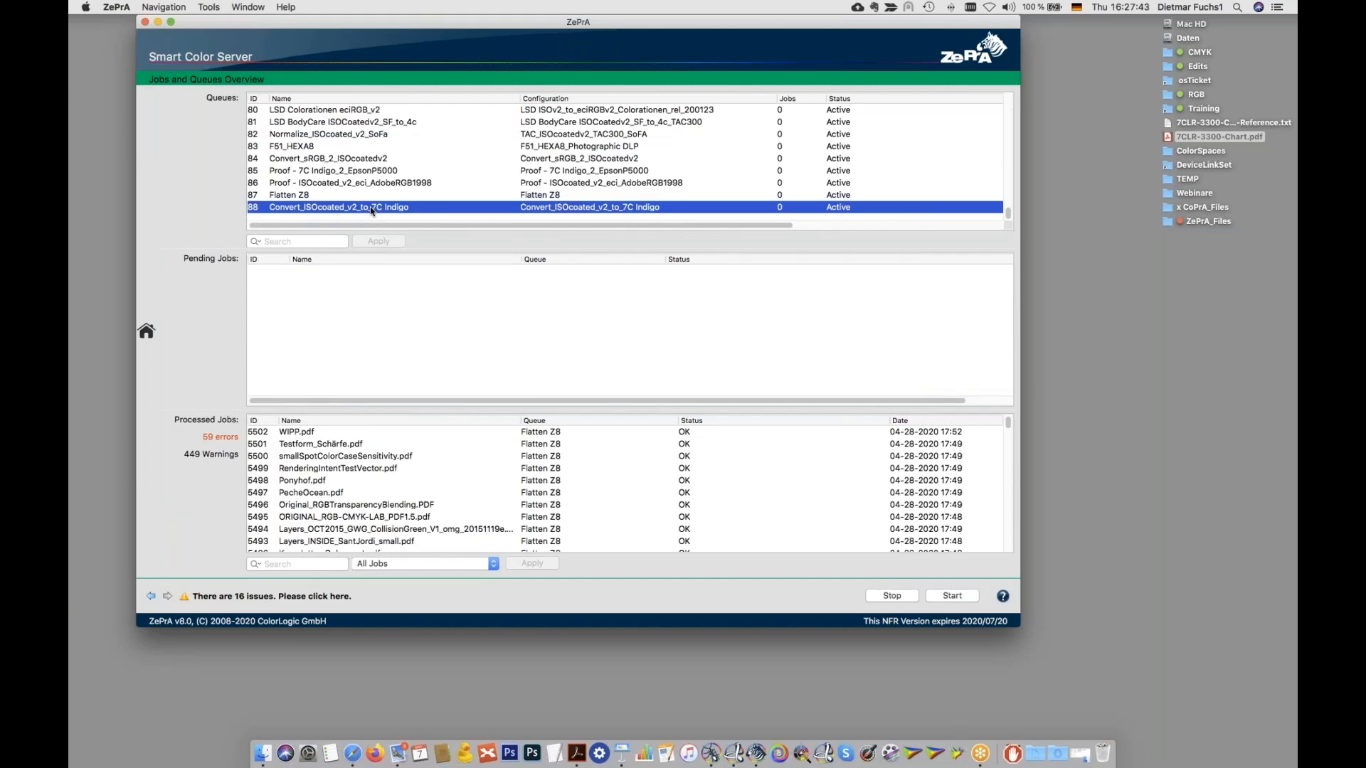
right_click(369, 209)
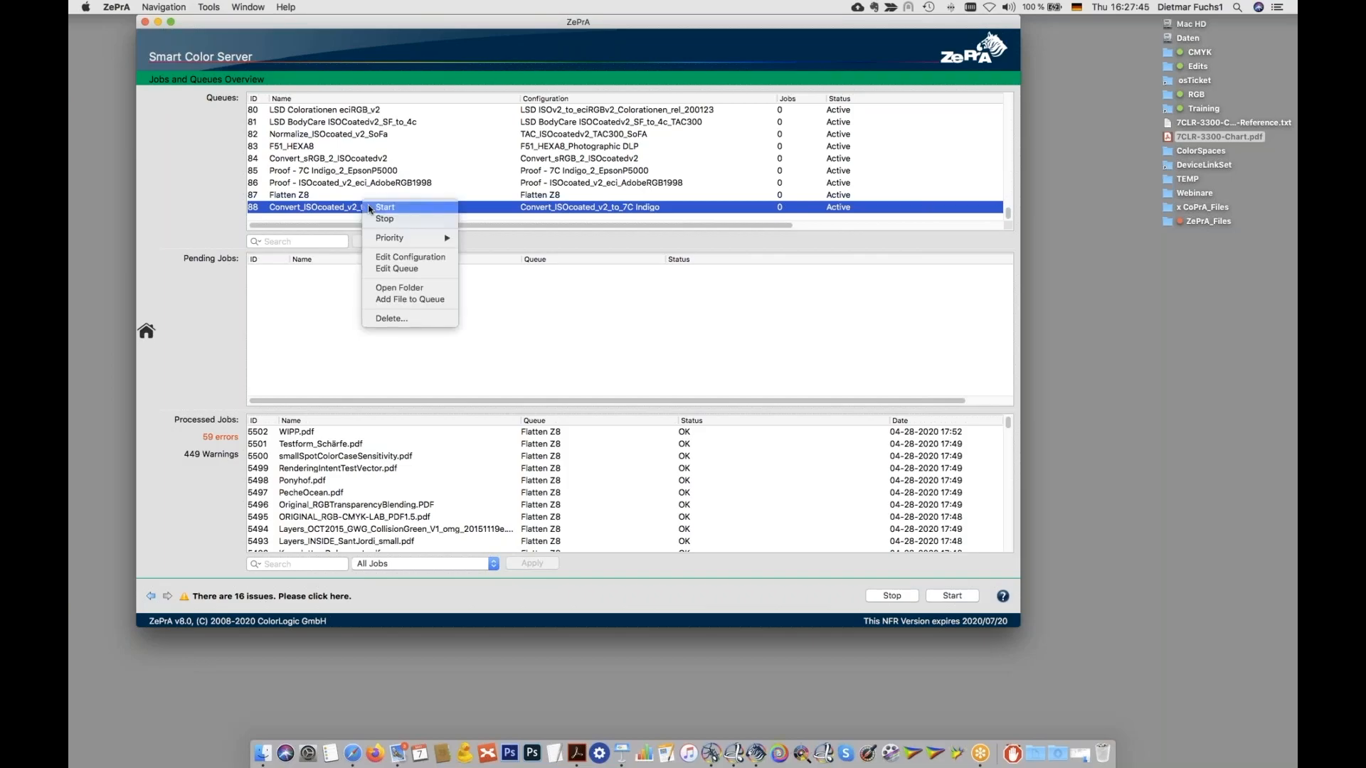
click(404, 287)
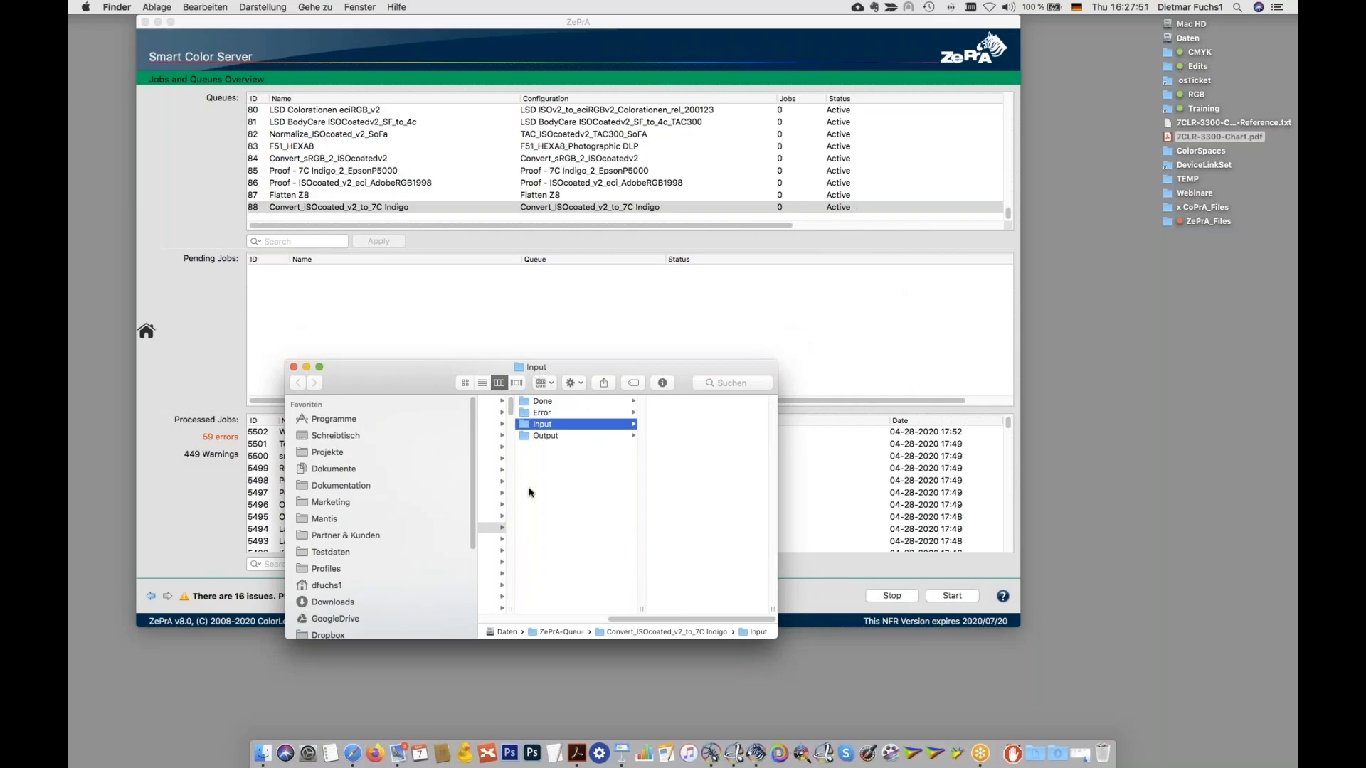
drag(531, 382, 437, 398)
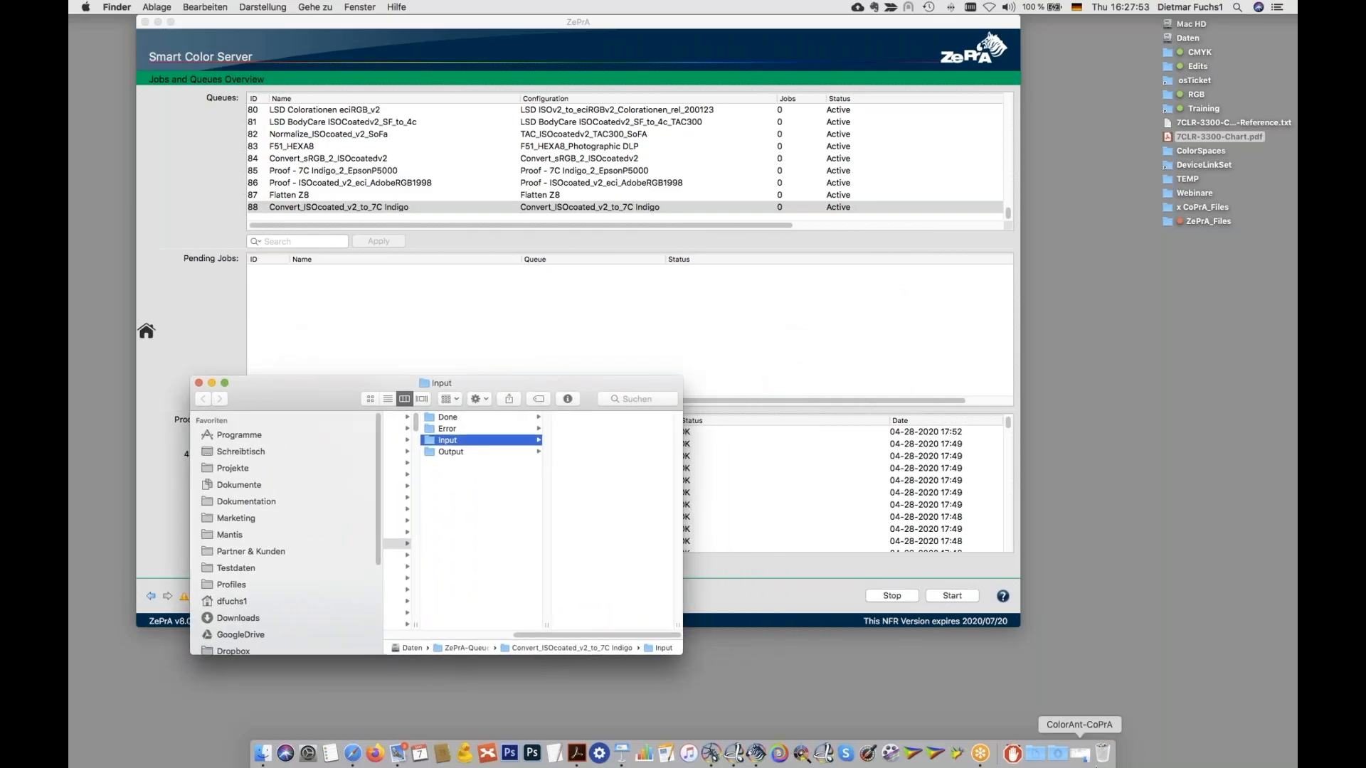
Step: Copy CatFood_SpotColor_X4.pdf and Fine Print Drontal Poster_X1a.pdf from the Webinare/ZePrA folder into the Indigo queue's Input folder
click(1085, 755)
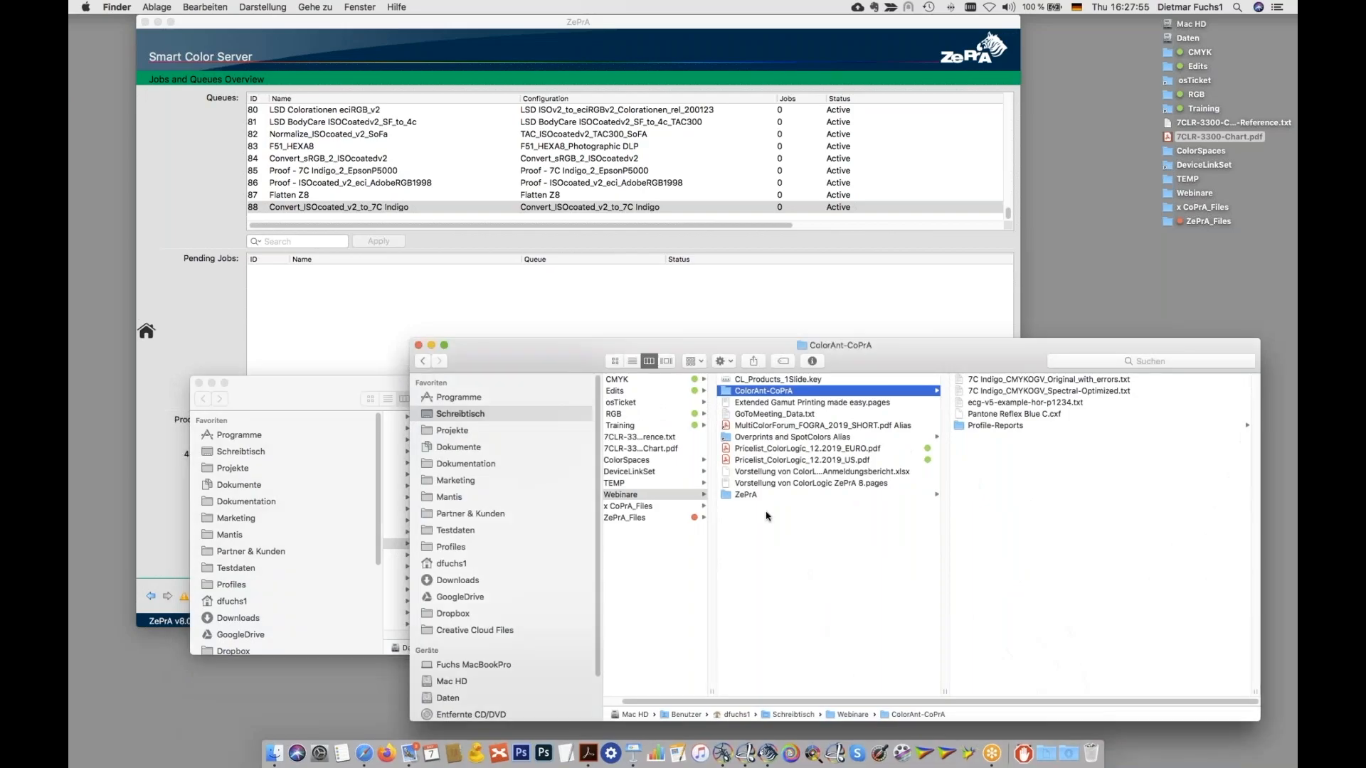
click(760, 499)
drag(322, 381, 273, 375)
click(996, 402)
click(996, 403)
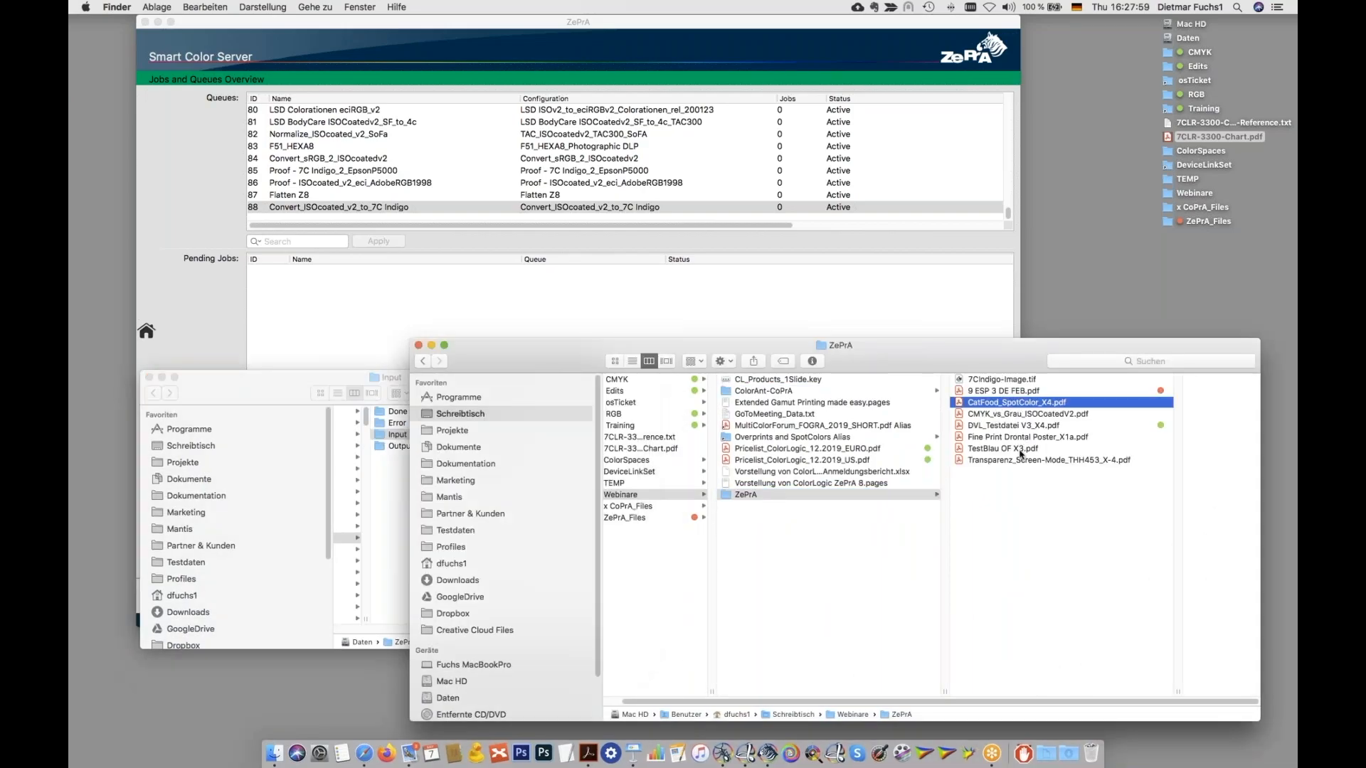
click(968, 437)
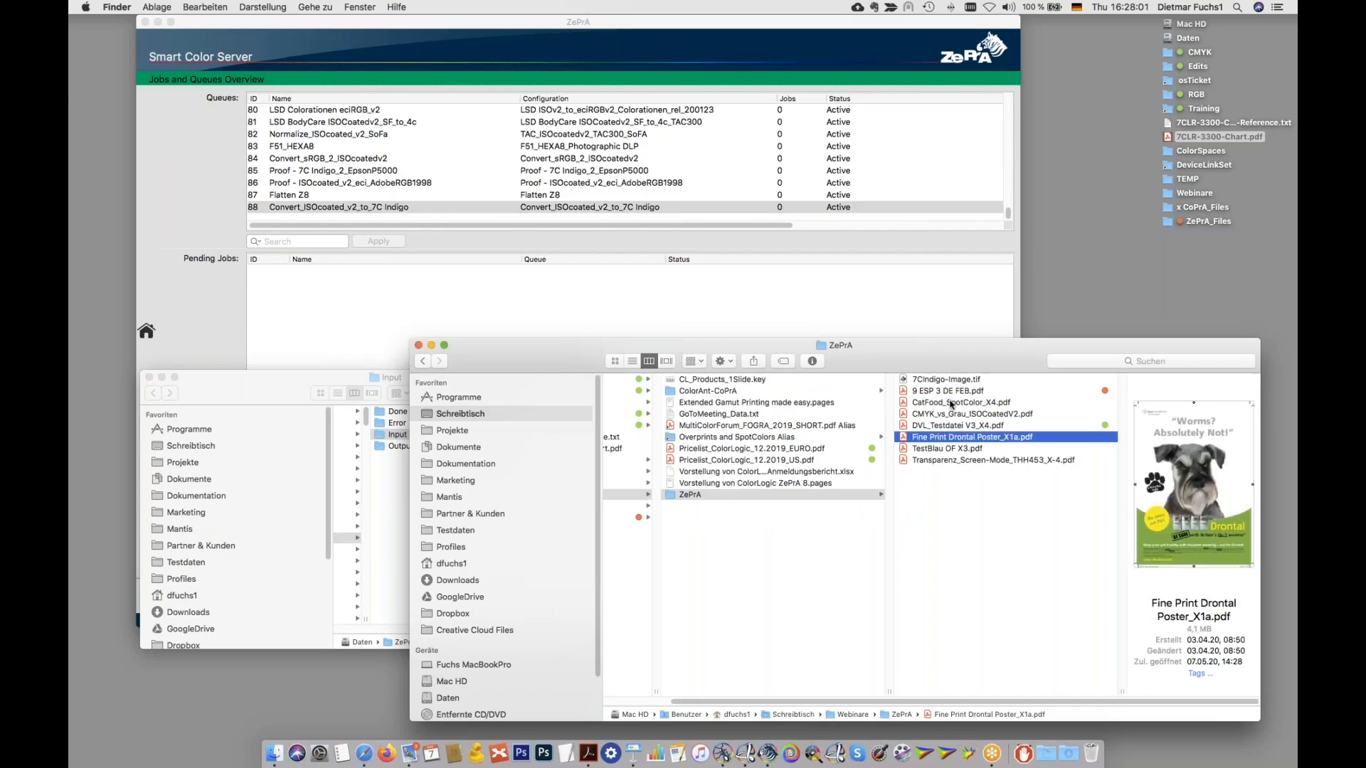
super+click(961, 403)
drag(578, 353, 934, 383)
drag(1260, 434, 555, 500)
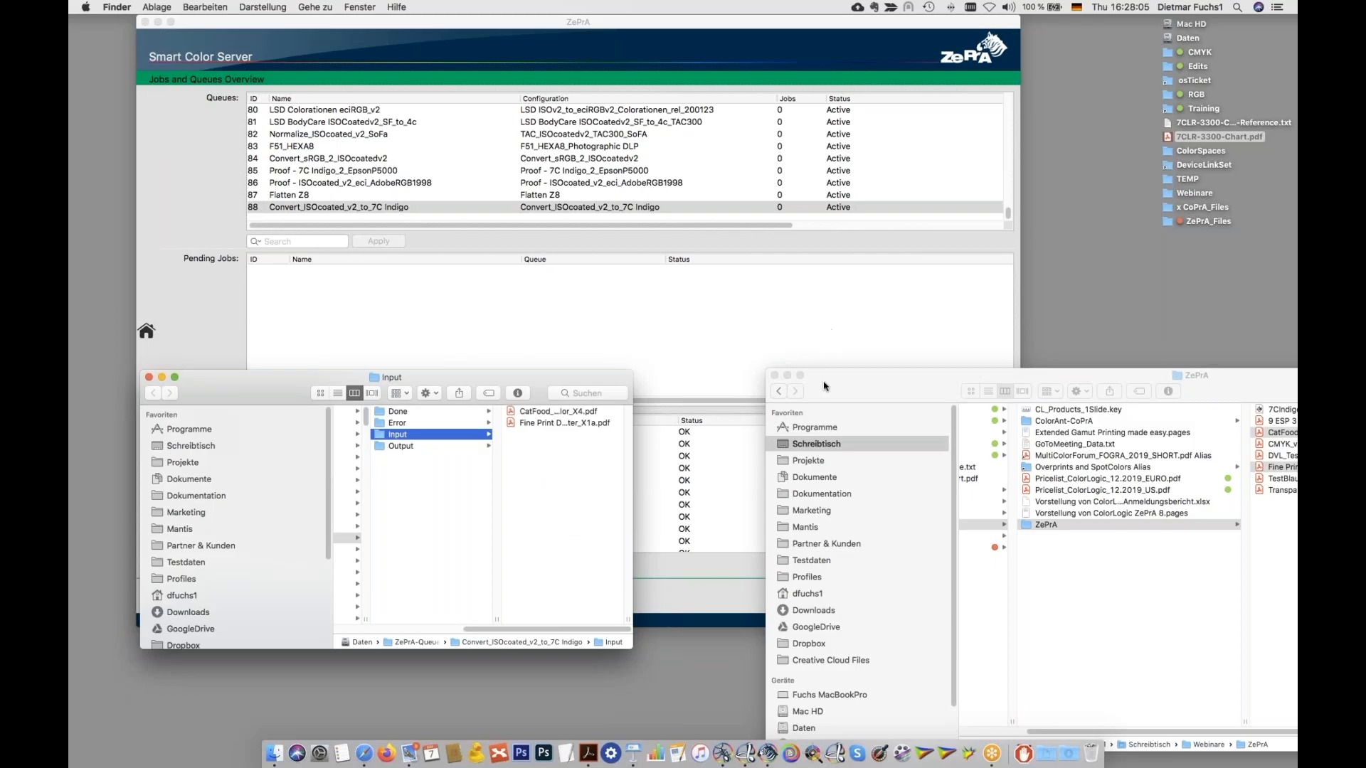
Step: Clear the Finder windows out of the way and bring ZePrA's jobs overview forward to monitor the submitted files
click(787, 375)
drag(501, 374, 909, 377)
click(351, 330)
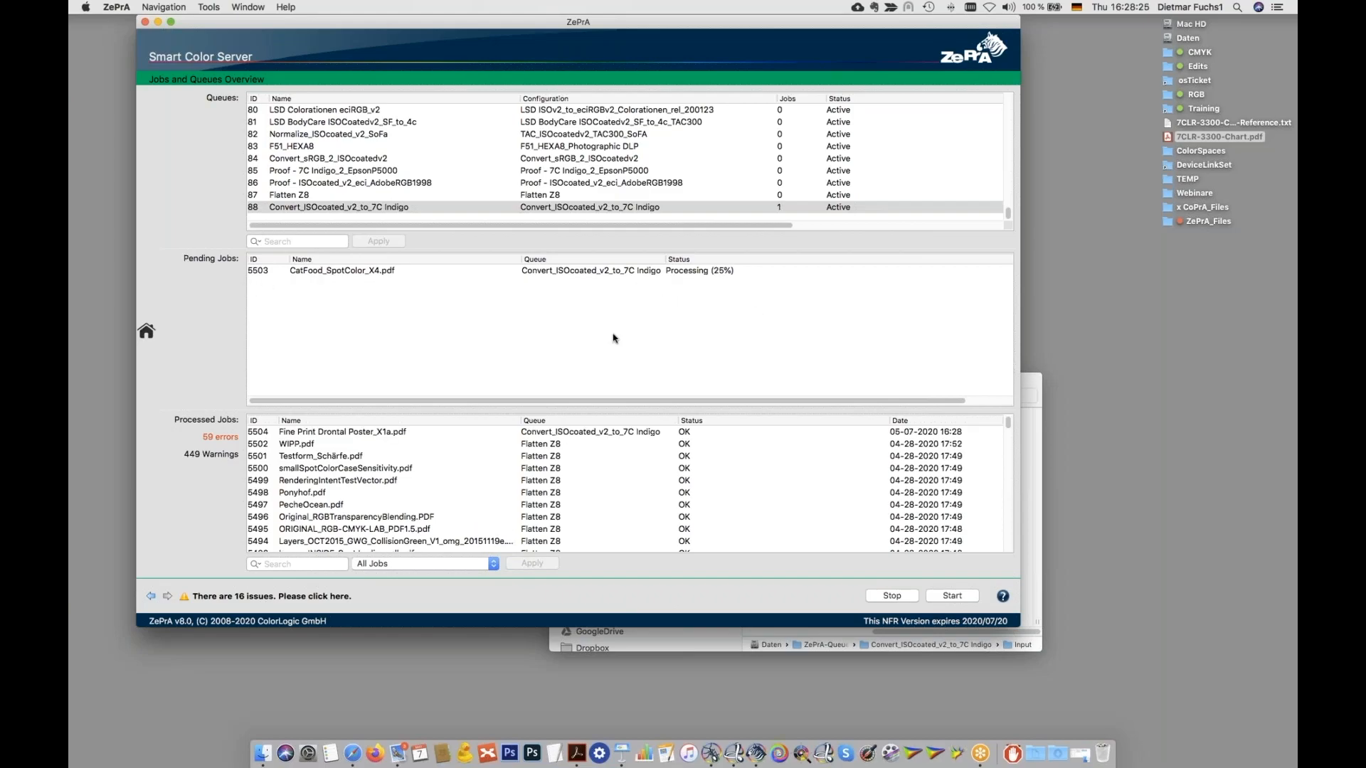
Step: Check the queue's Done folder, open its Output folder, and widen the Finder window to show the full file names
click(1029, 383)
drag(1029, 384, 934, 396)
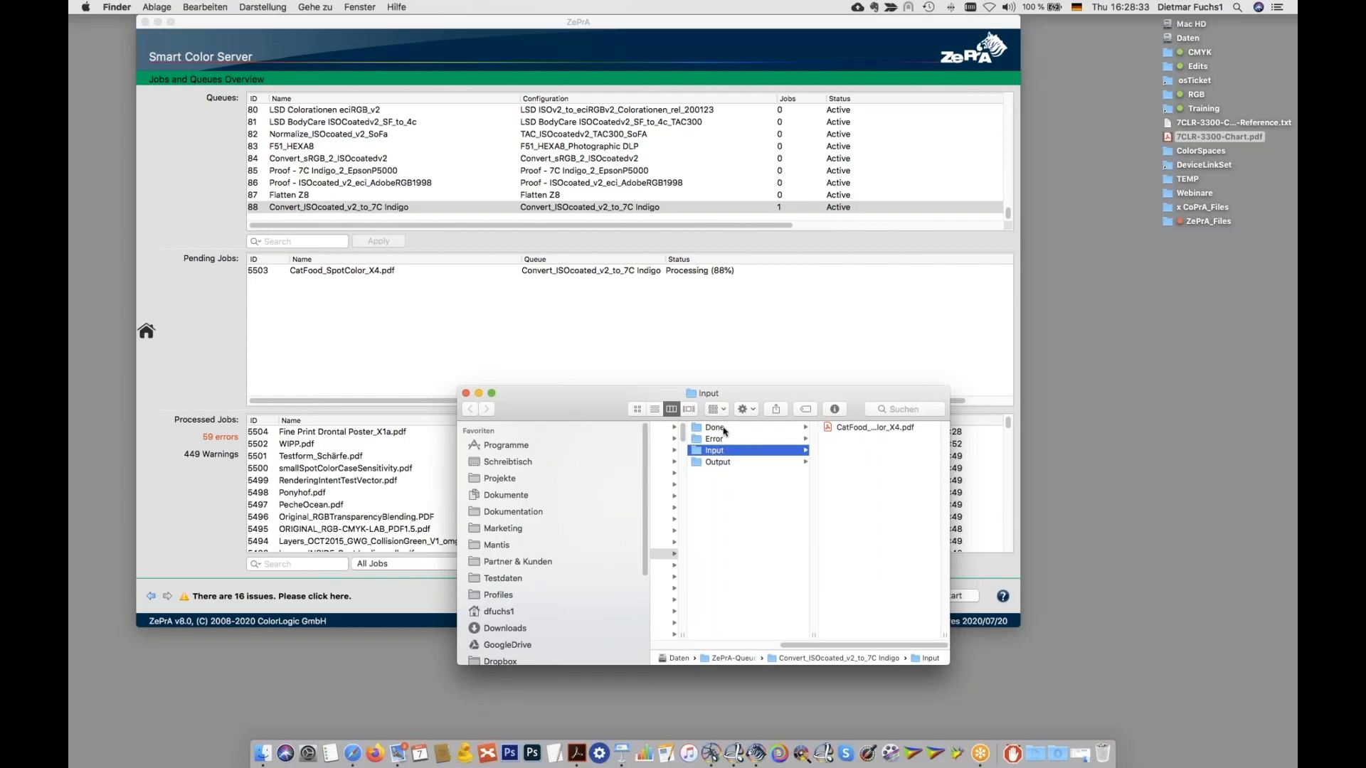
click(724, 431)
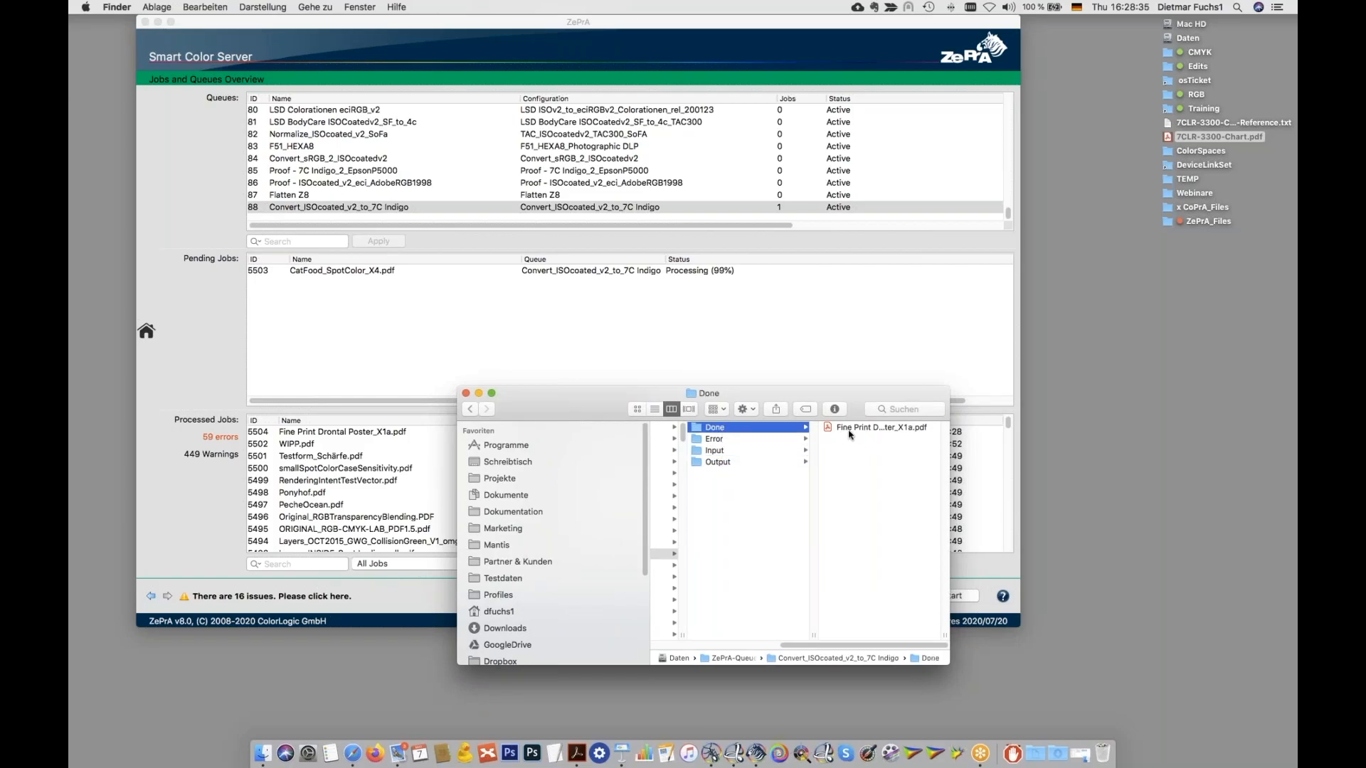
drag(950, 637, 1045, 637)
click(721, 462)
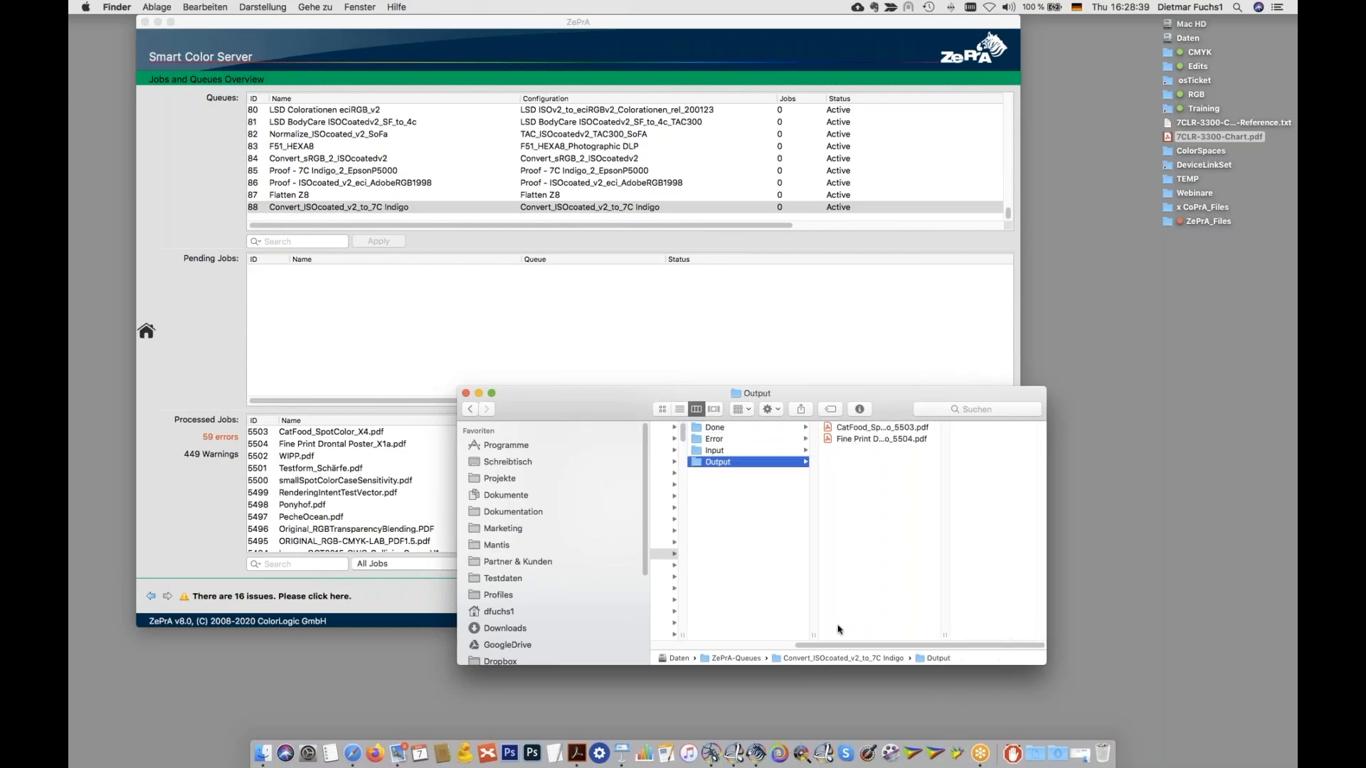
drag(1115, 614, 1180, 609)
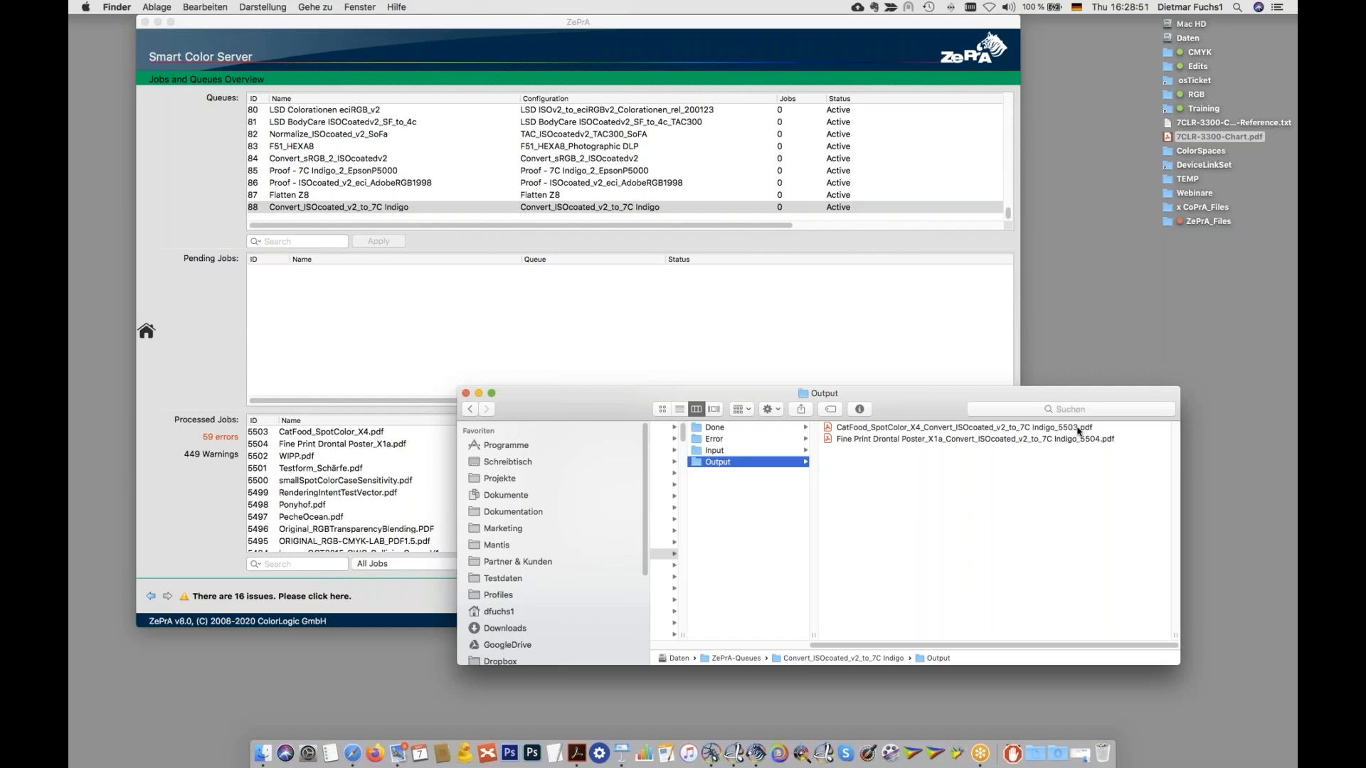
Step: Open both converted PDFs from the Convert_ISOcoated_v2_to_7C Indigo queue's Output folder in Acrobat
click(843, 439)
shift+click(789, 430)
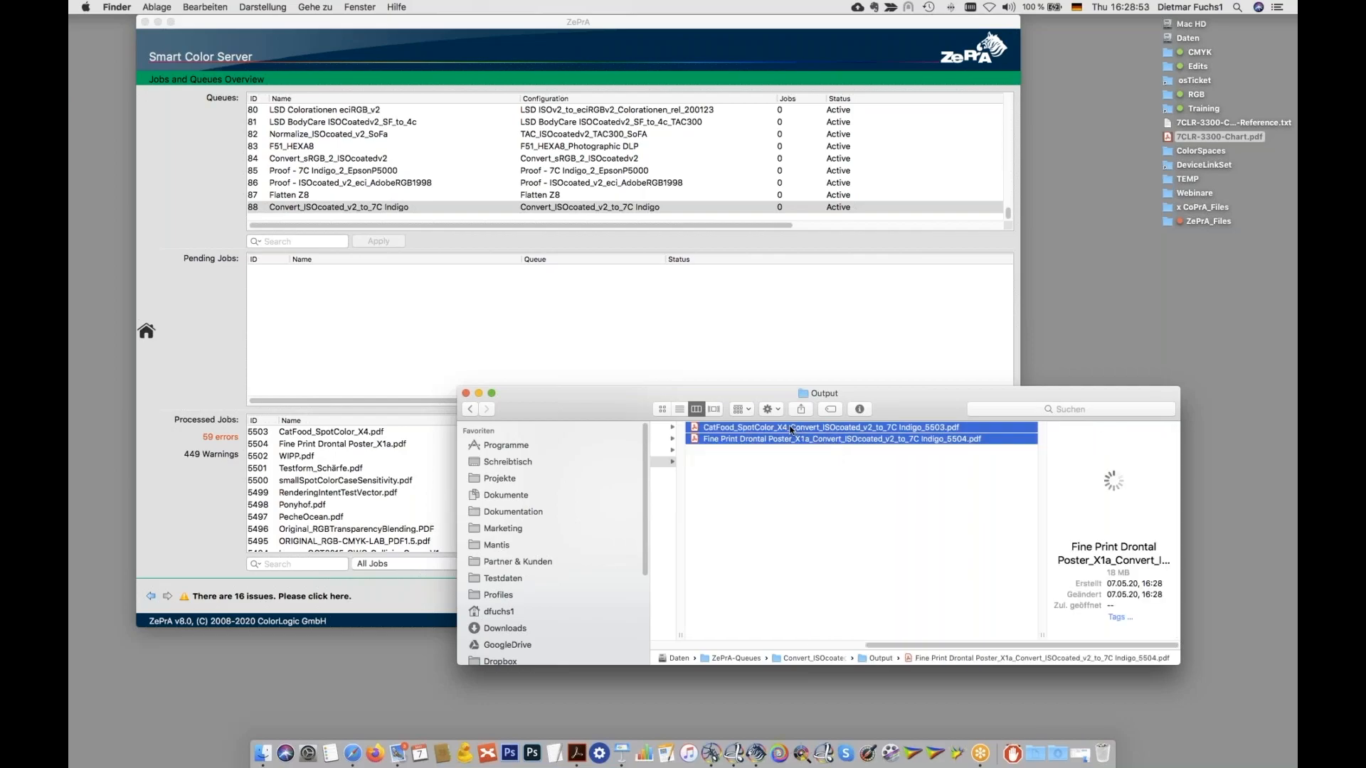
drag(694, 442, 577, 753)
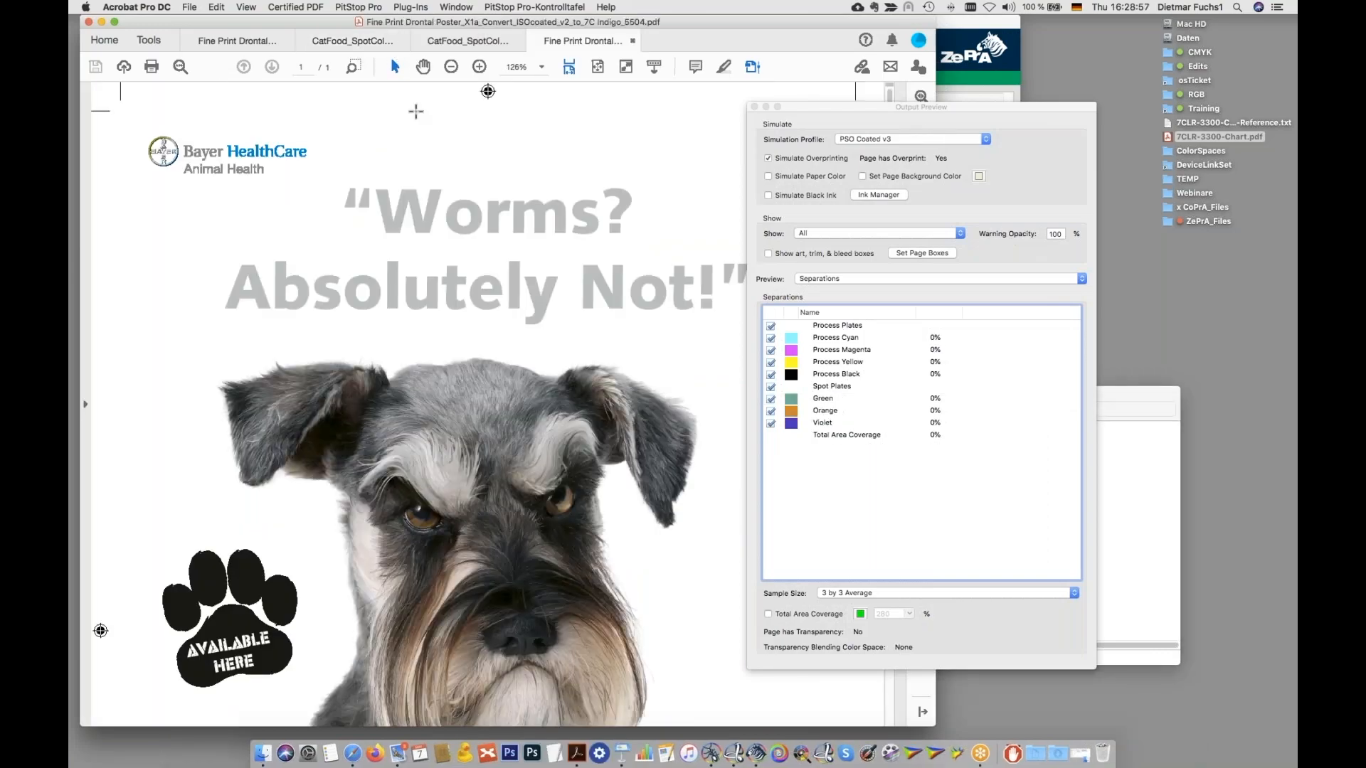
Step: Fit the converted Drontal poster to the window and reopen Output Preview beside the page
key(super+0)
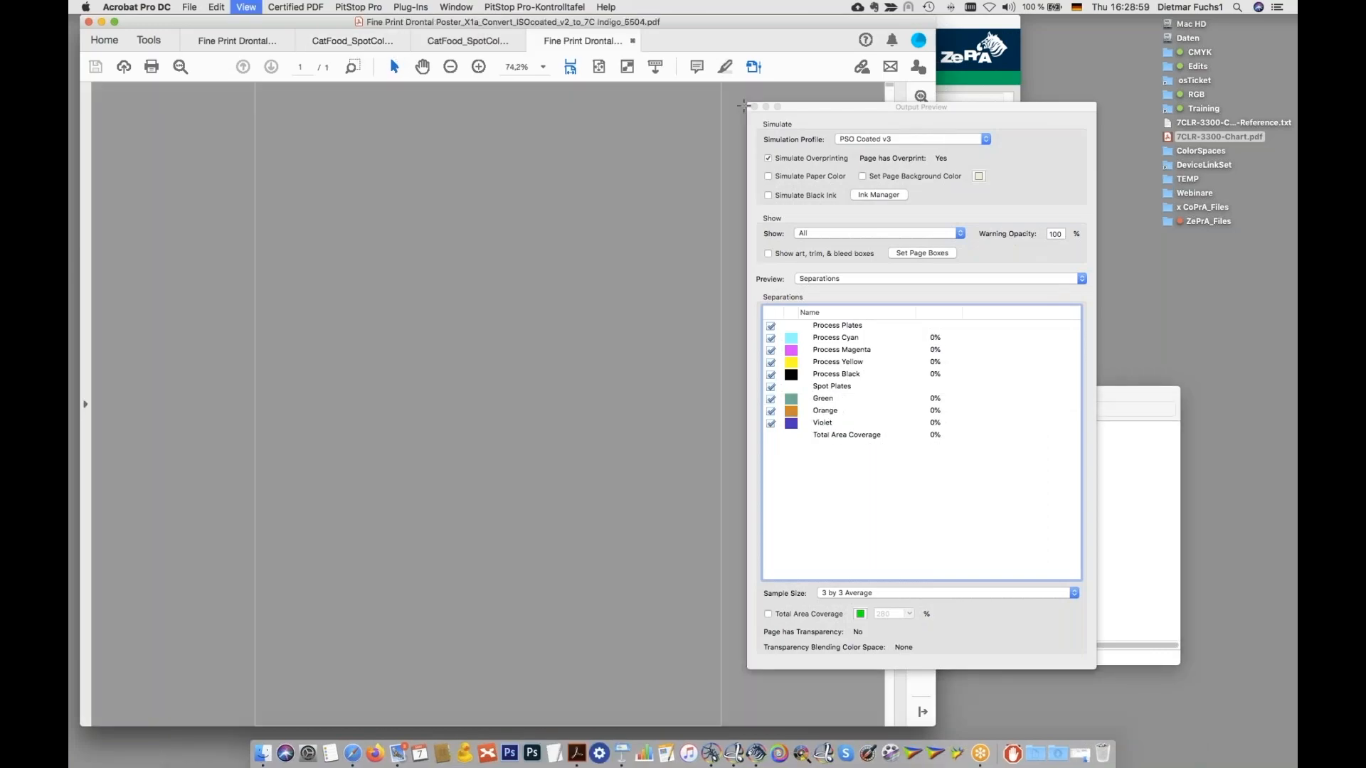
drag(849, 116, 918, 129)
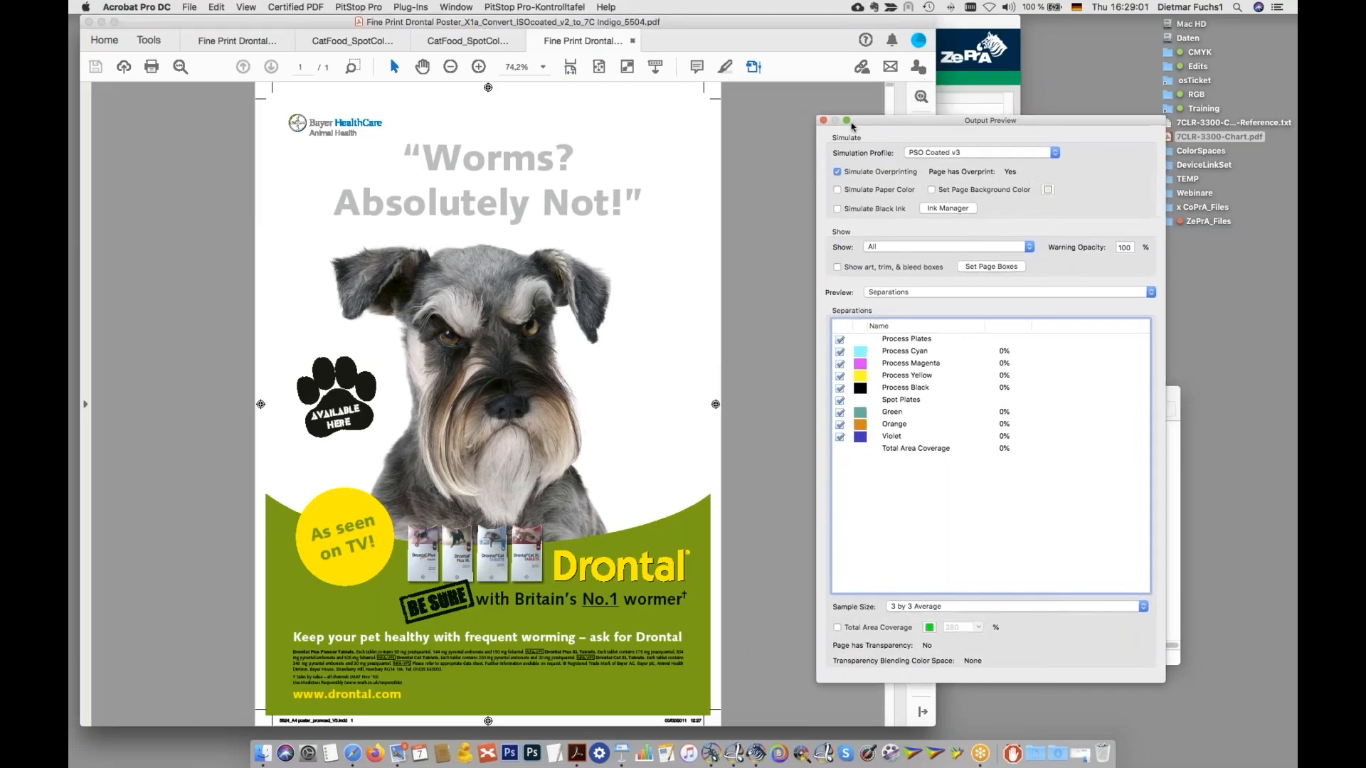
click(824, 121)
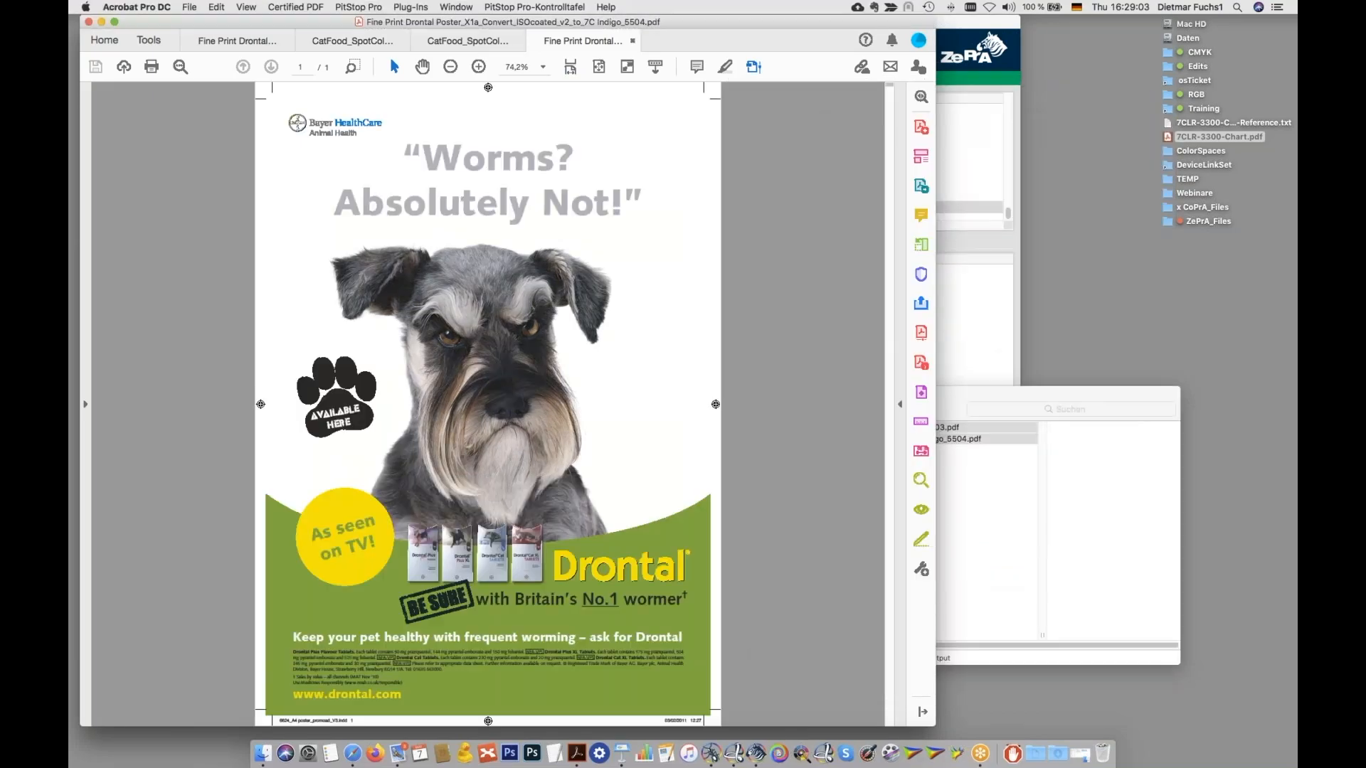
click(757, 66)
drag(918, 121, 843, 118)
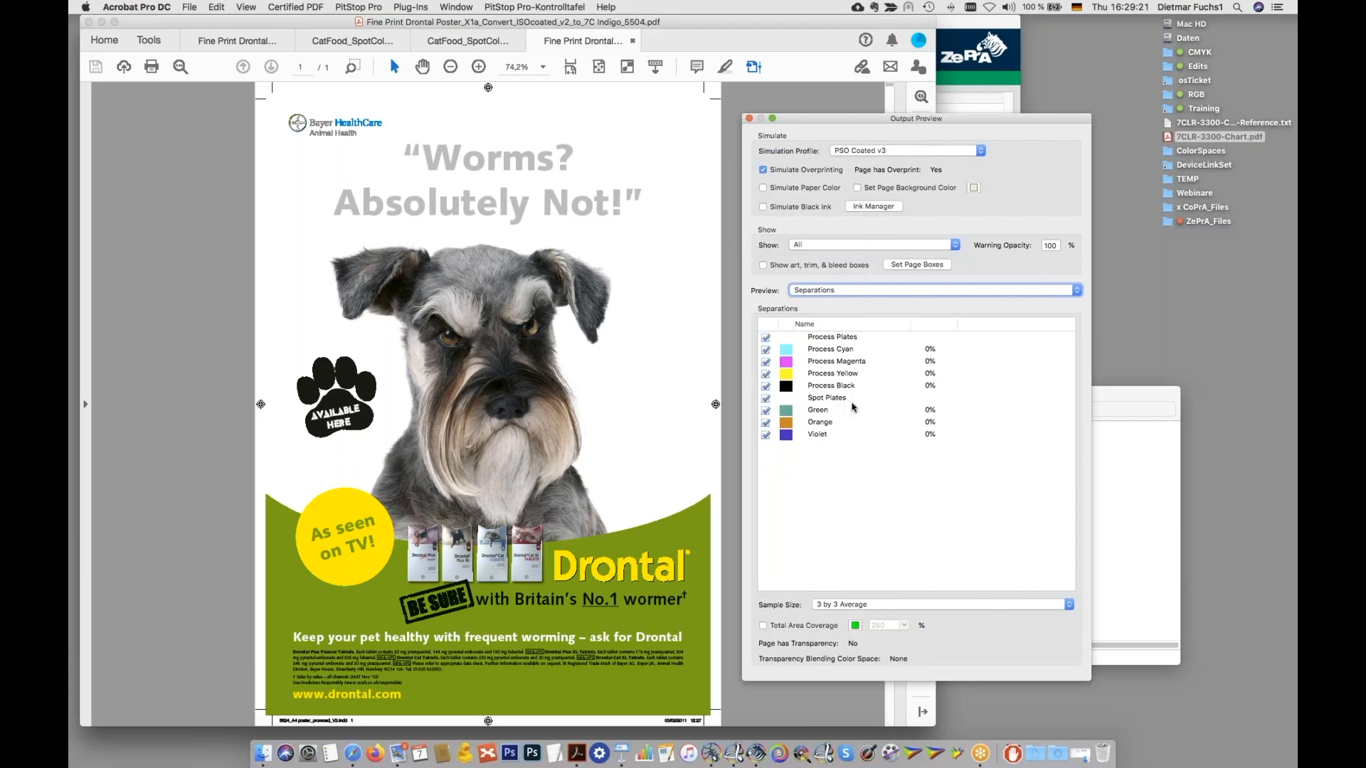
Step: Toggle the spot plates off and on in Output Preview to examine the green, orange and violet contribution in the Drontal poster
click(766, 400)
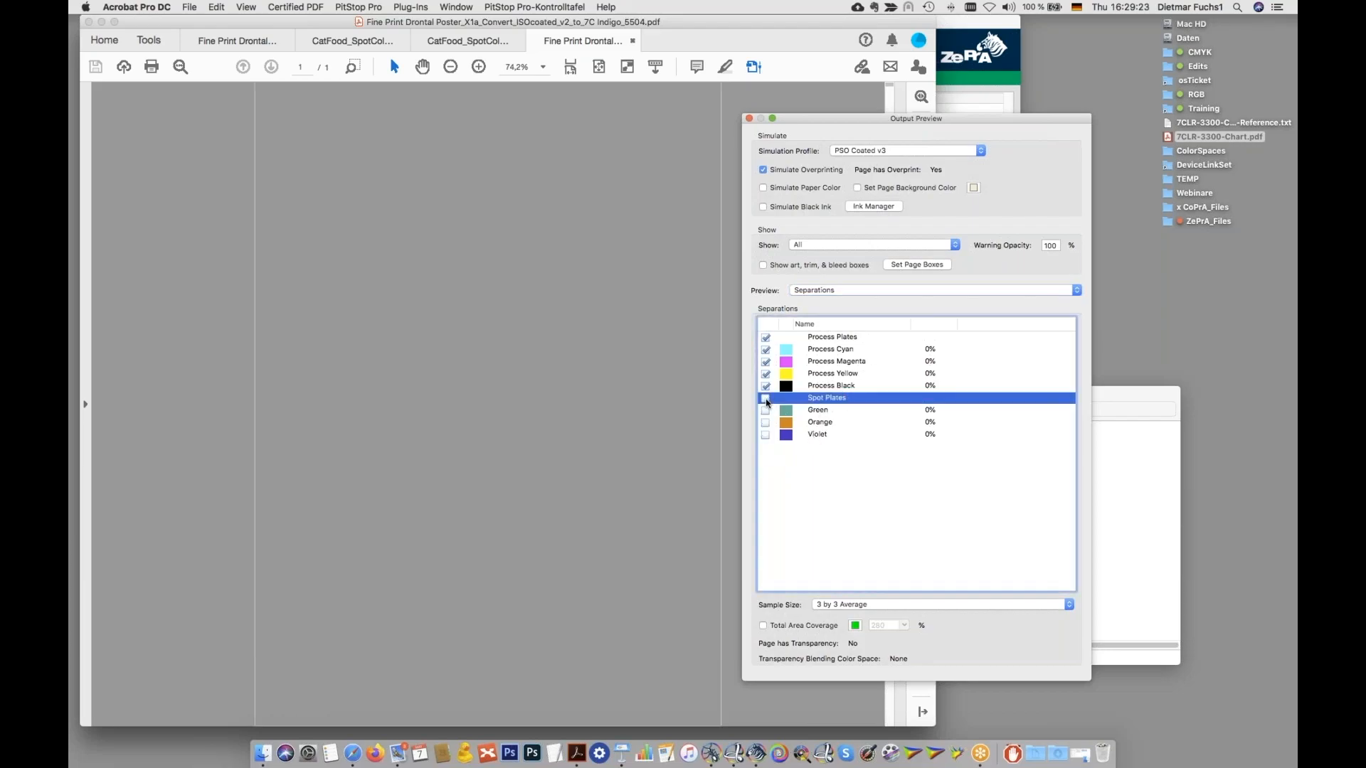
click(767, 400)
click(766, 399)
click(766, 399)
click(766, 400)
click(767, 400)
click(766, 400)
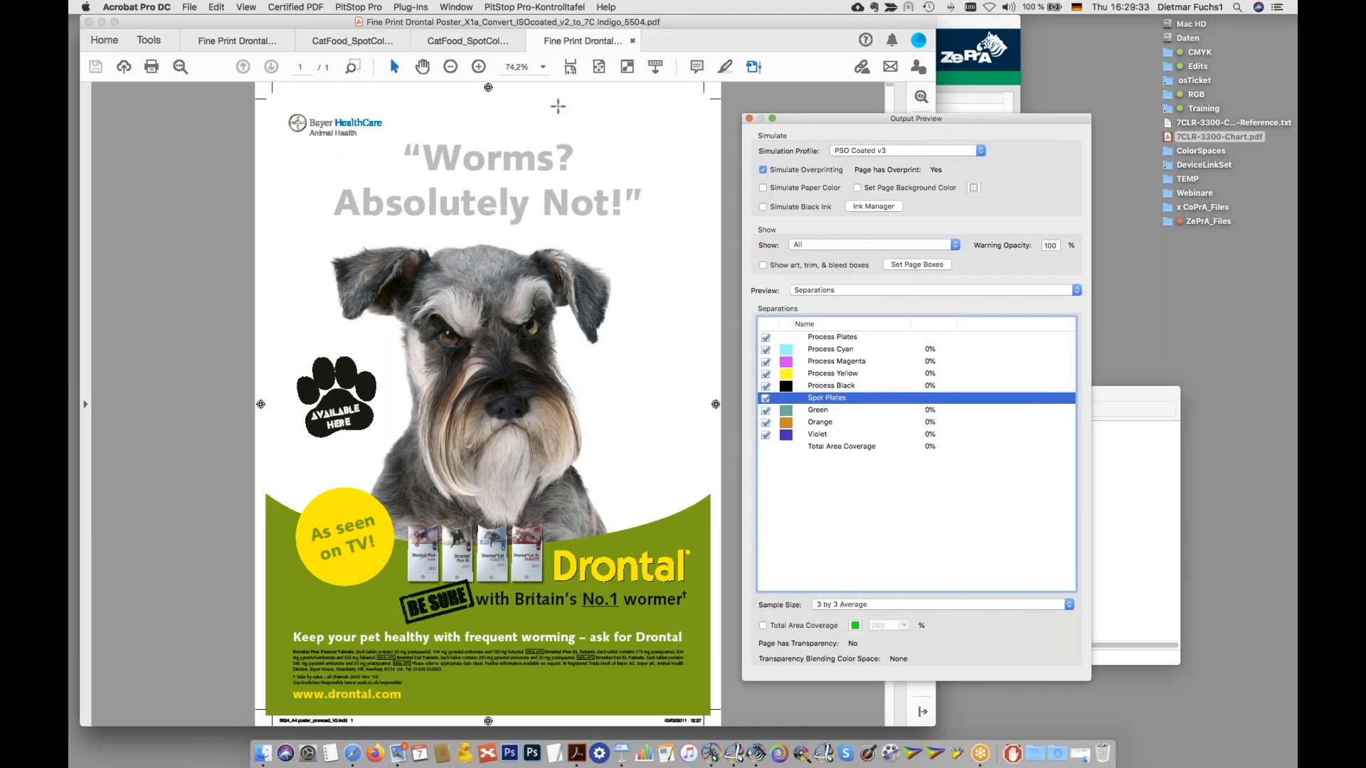
mouse_move(453, 156)
click(765, 399)
Step: Switch to the converted CatFood_SpotColor_X4 PDF and toggle its spot plates to examine the separations with and without green, orange and violet
click(473, 42)
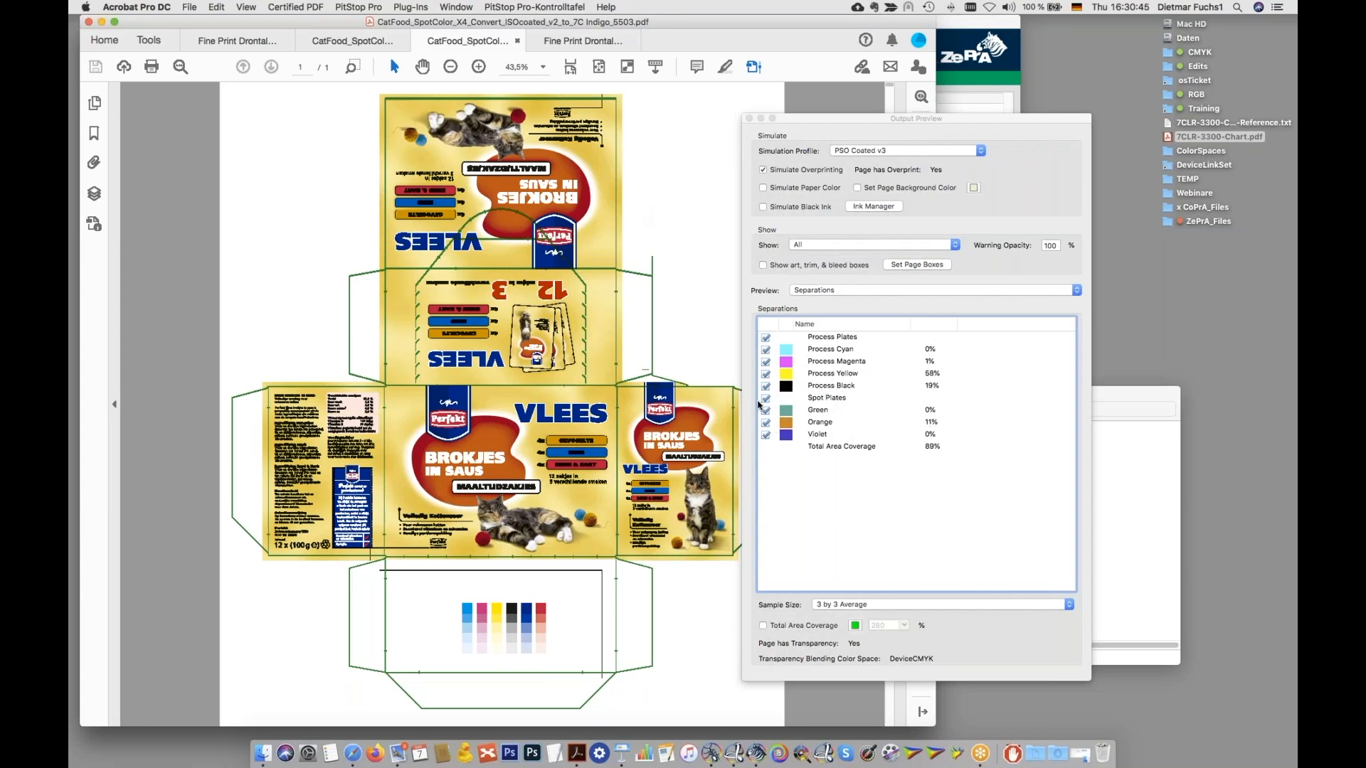
click(765, 399)
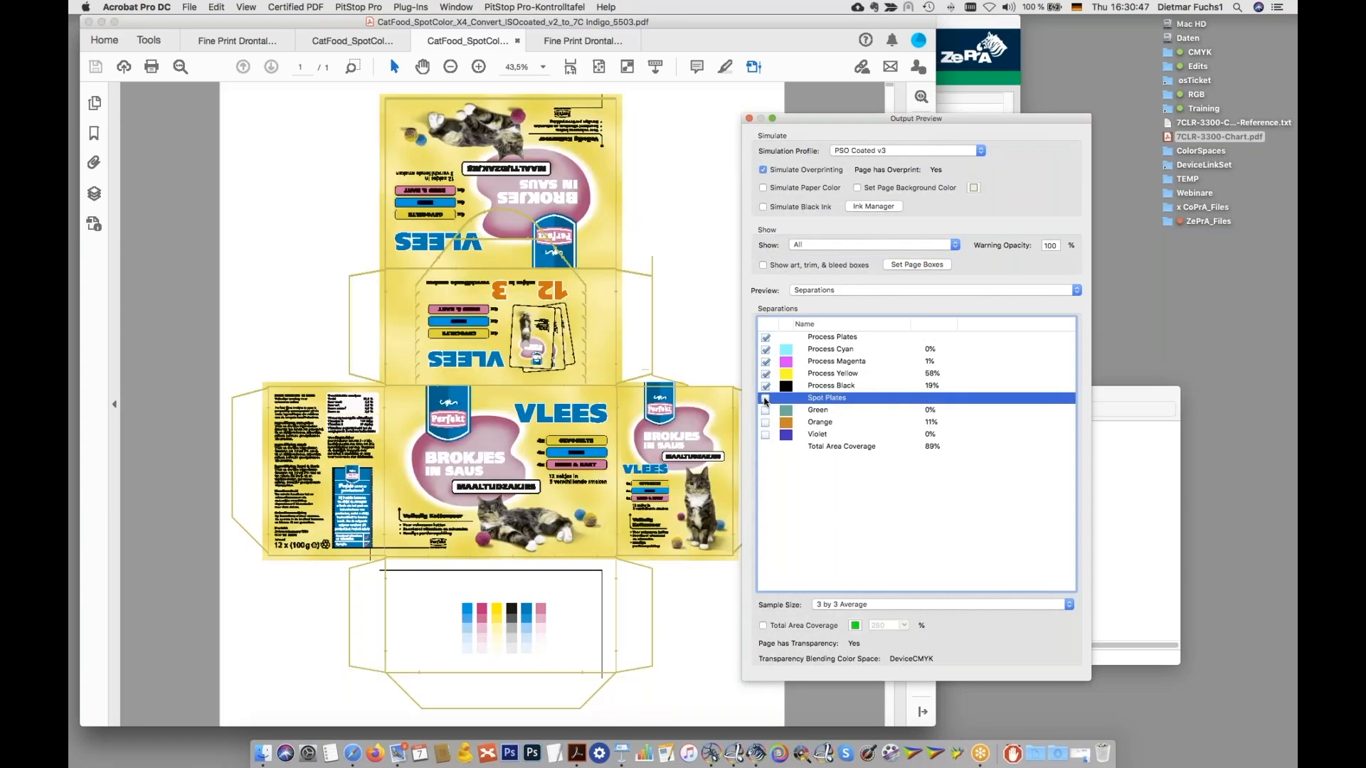
click(766, 399)
click(766, 399)
click(766, 399)
click(765, 399)
click(766, 399)
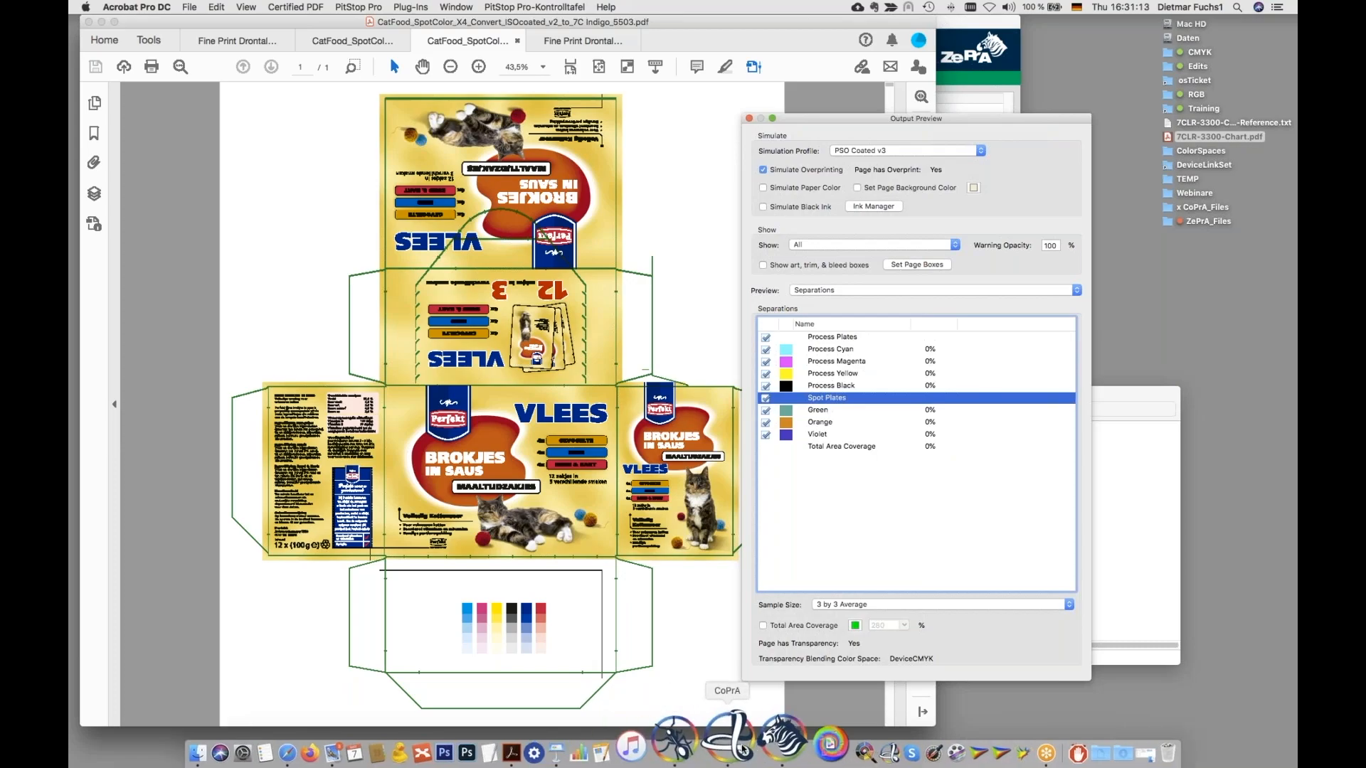
Step: Switch to ZePrA and review the spot color settings in the Convert_ISOcoated_v2_to_7C Indigo configuration
click(772, 747)
click(330, 207)
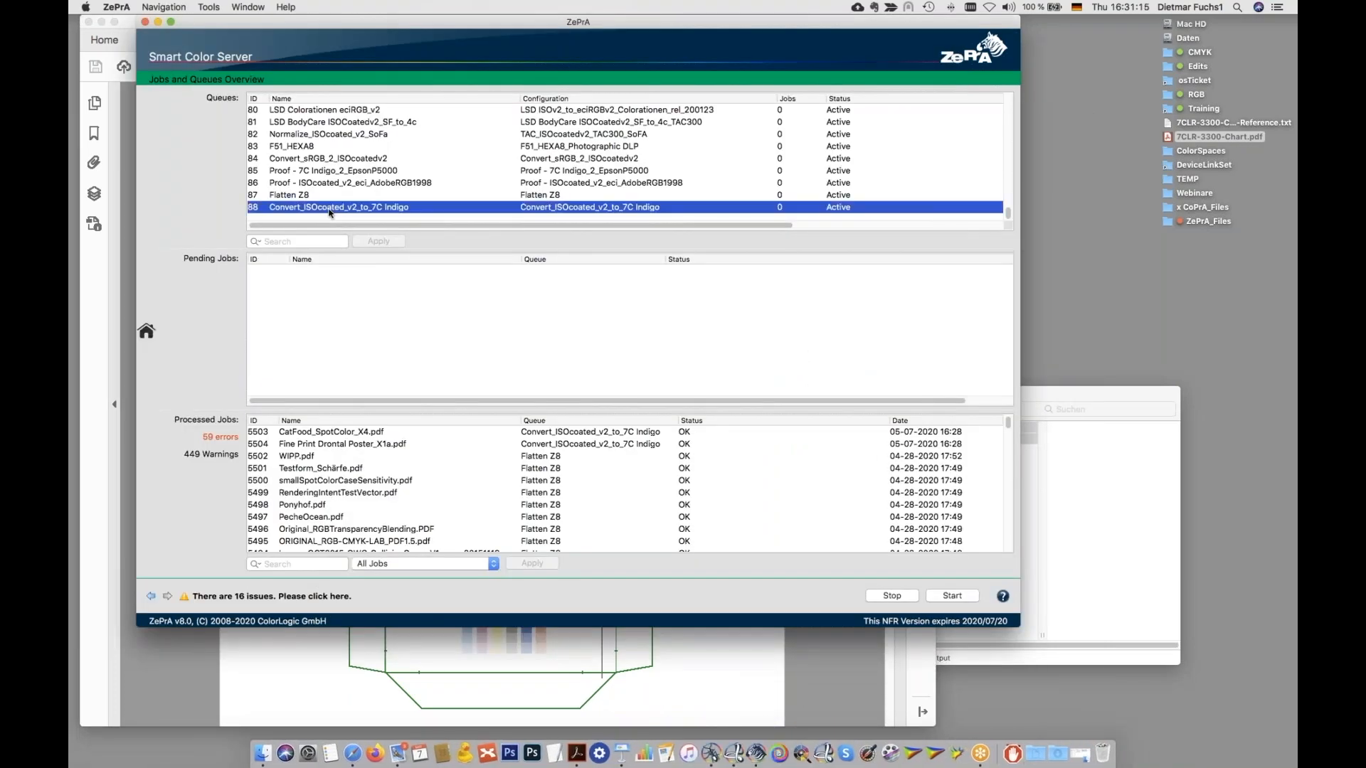
double_click(330, 208)
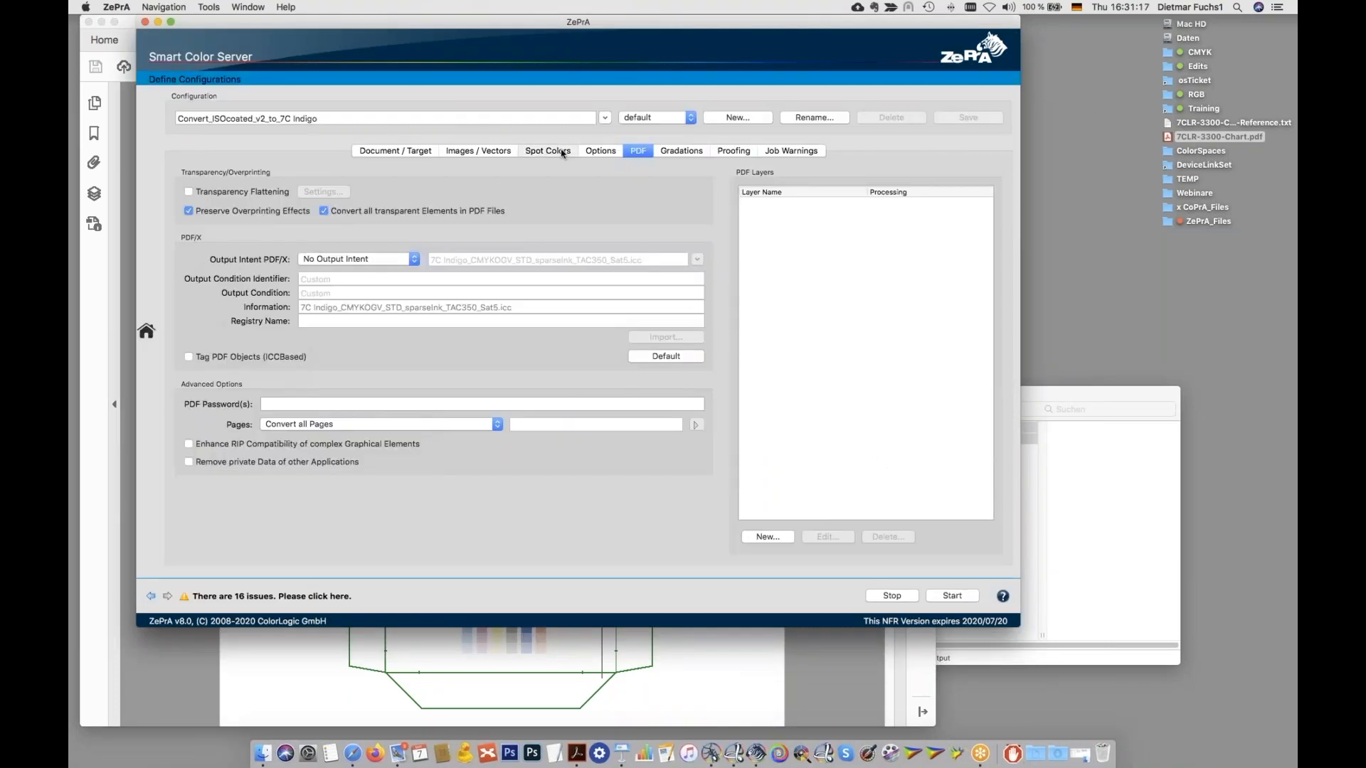
click(559, 151)
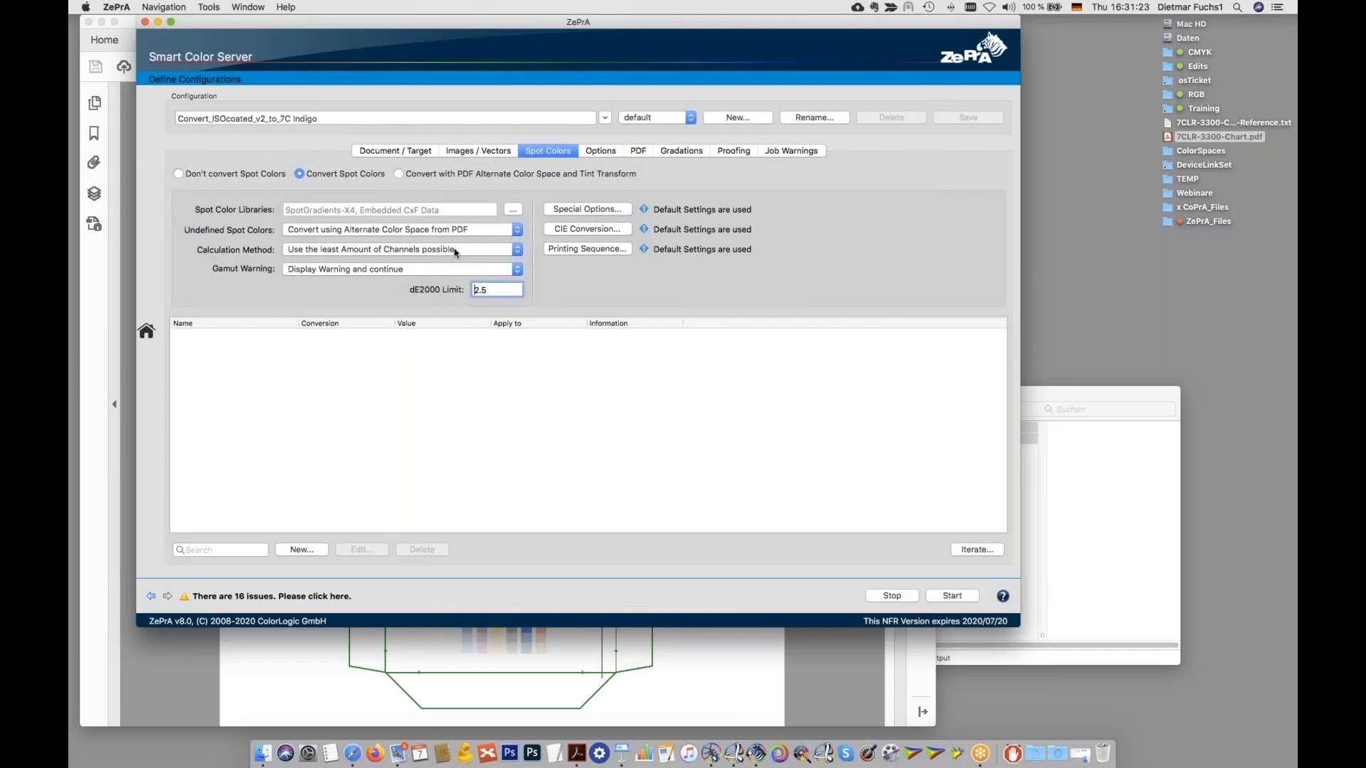
mouse_move(318, 22)
mouse_down()
mouse_move(336, 24)
mouse_move(312, 24)
mouse_up()
Step: Review the job report of CatFood_SpotColor_X4.pdf from the jobs overview and return to the converted PDF in Acrobat
click(163, 333)
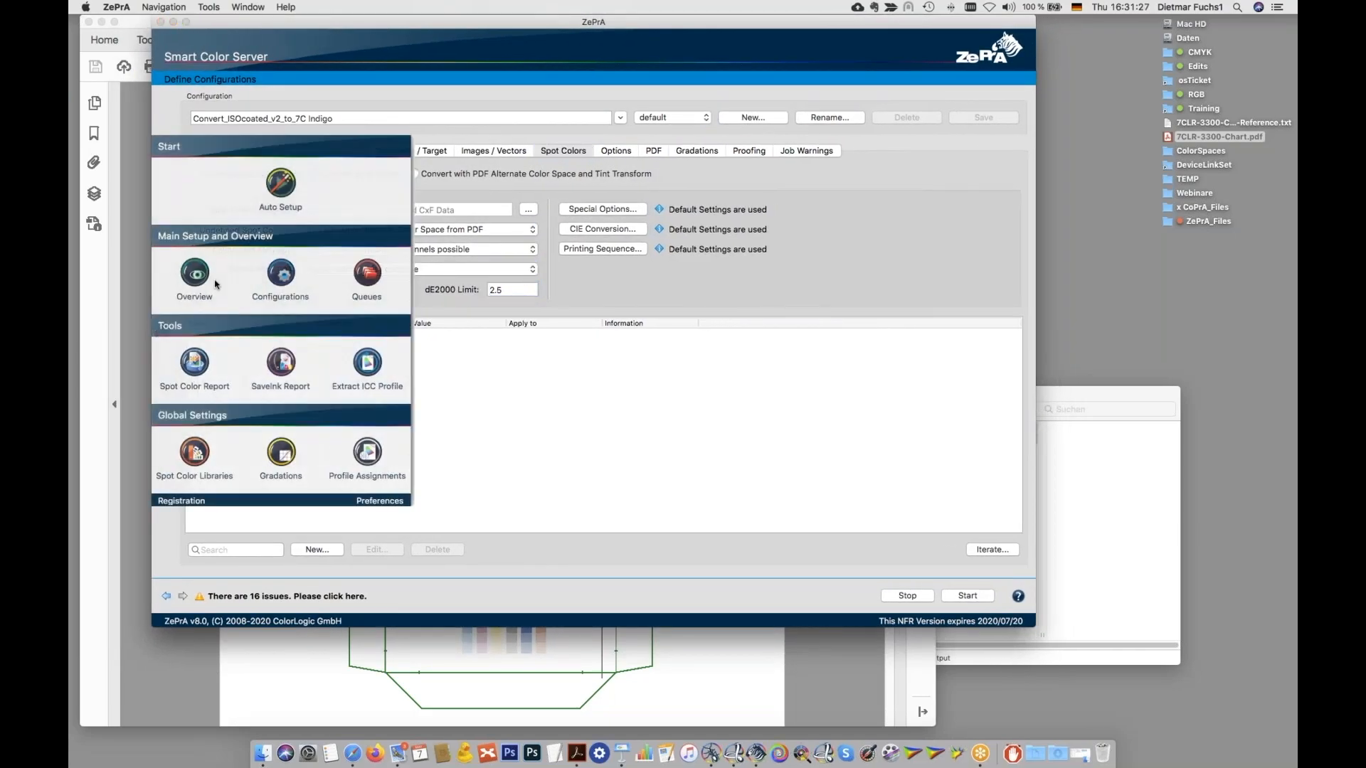
click(201, 280)
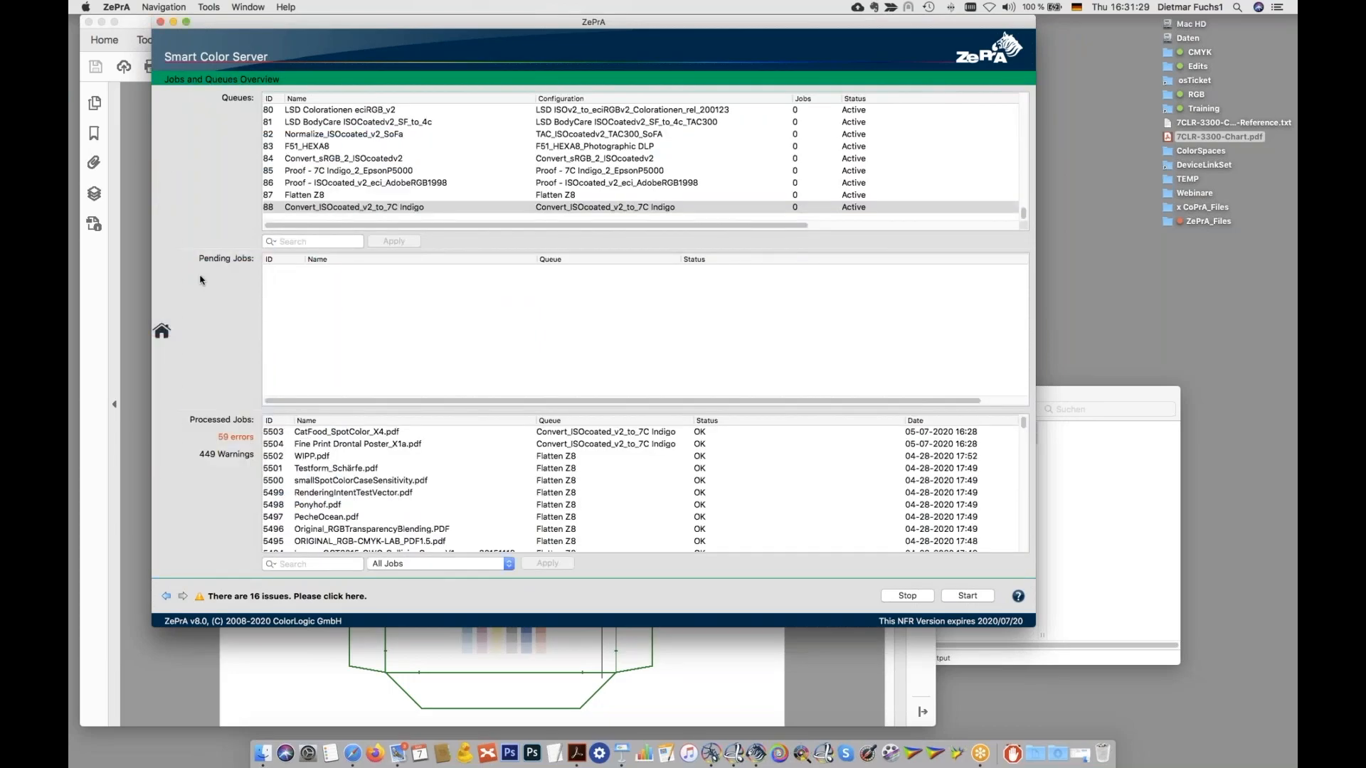
click(309, 433)
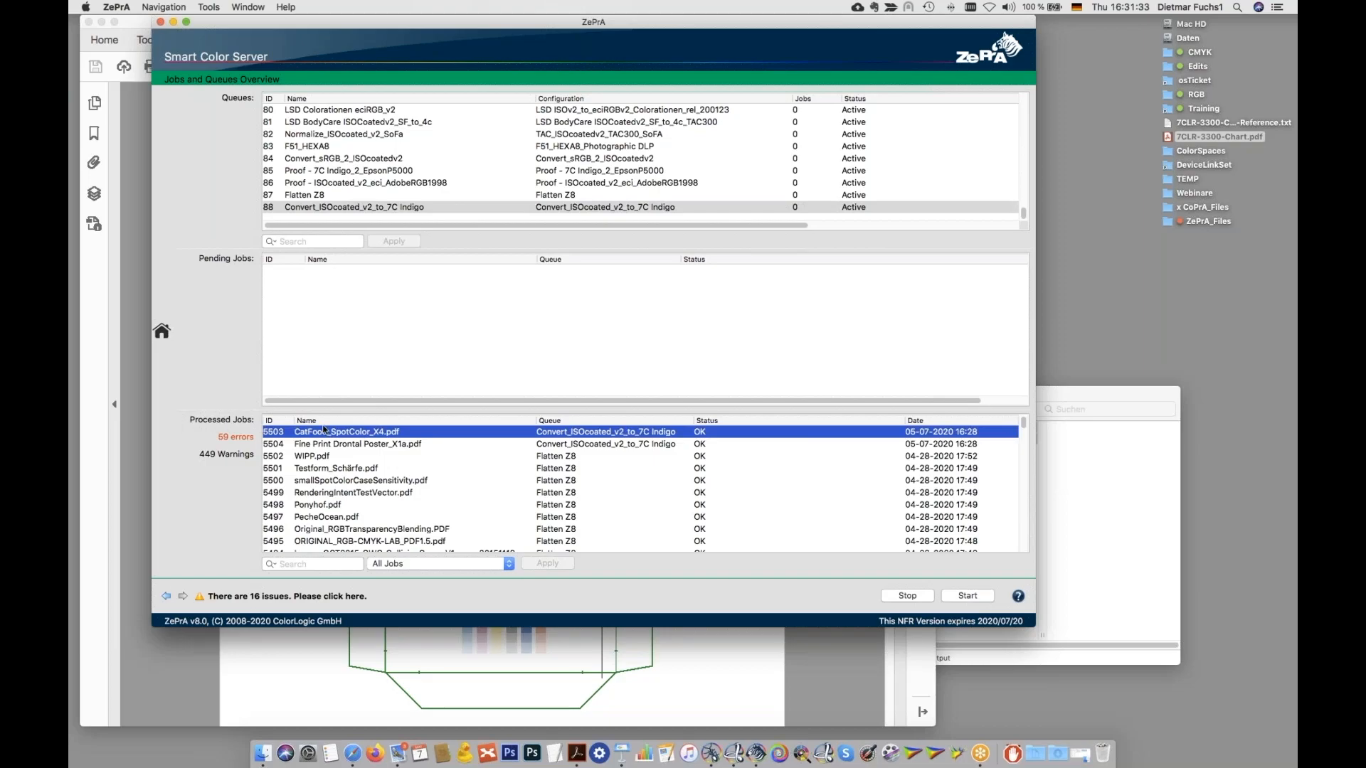
double_click(353, 434)
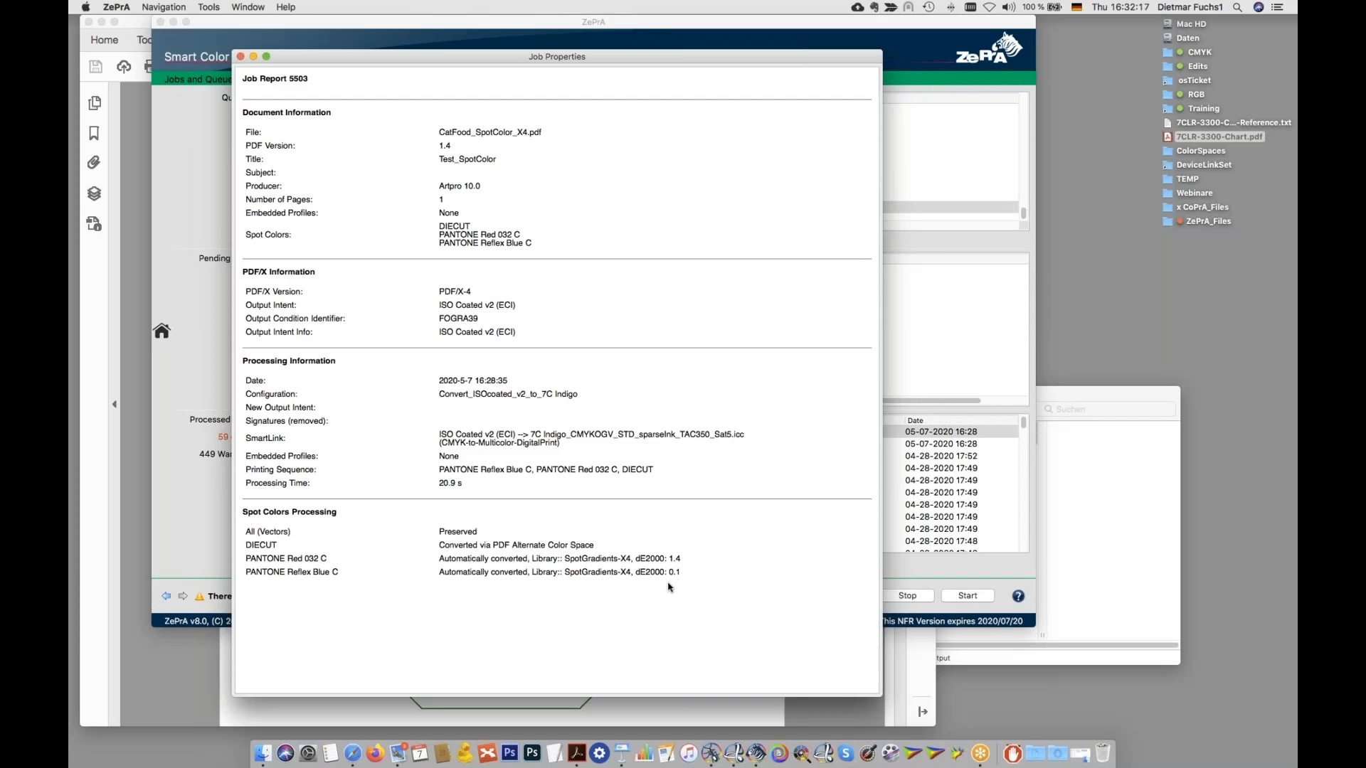
click(240, 56)
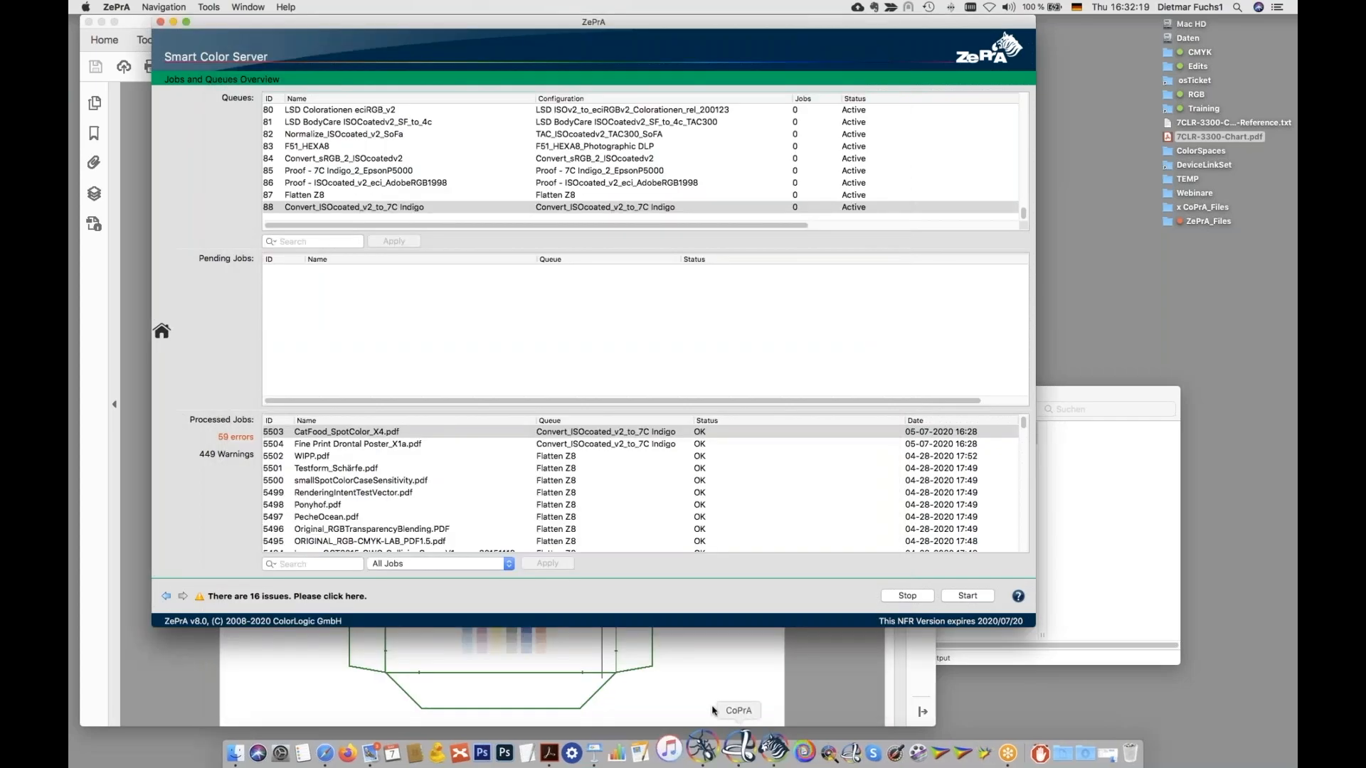
click(679, 651)
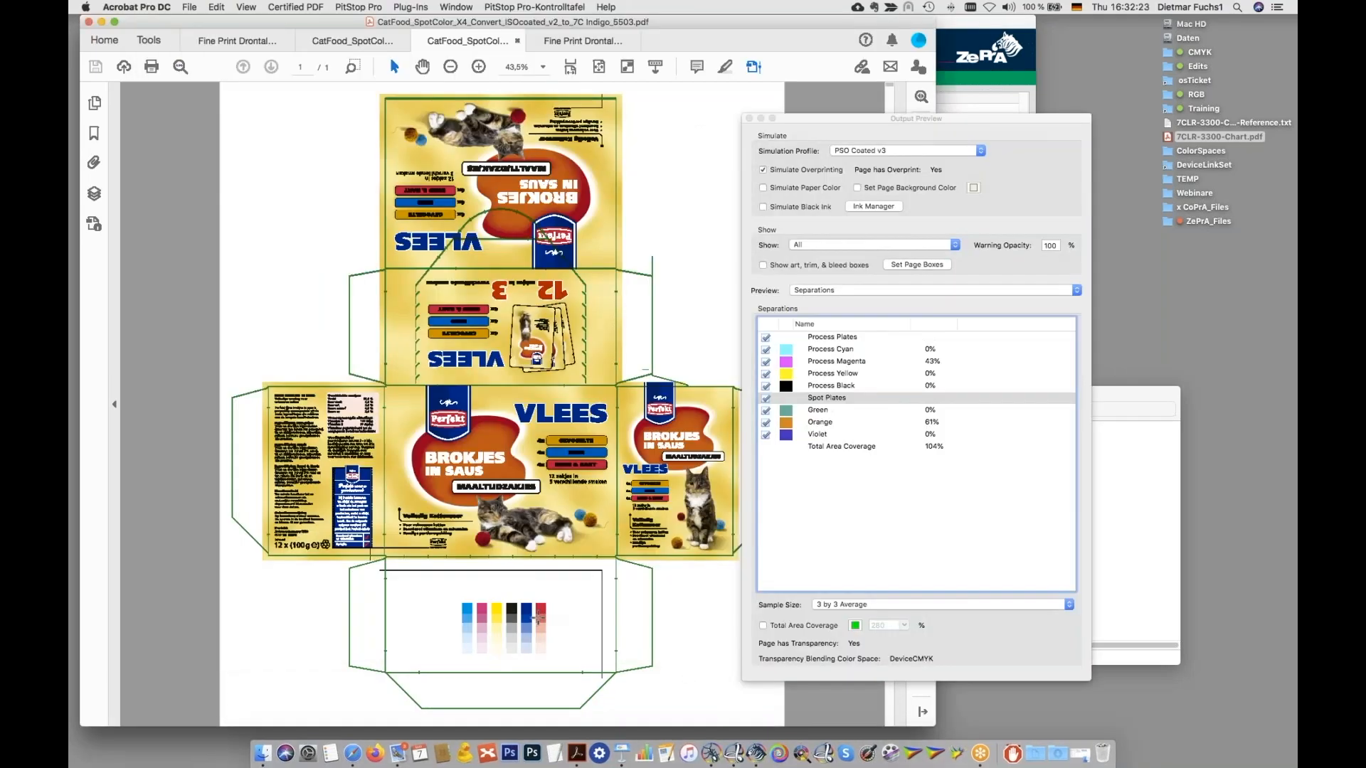